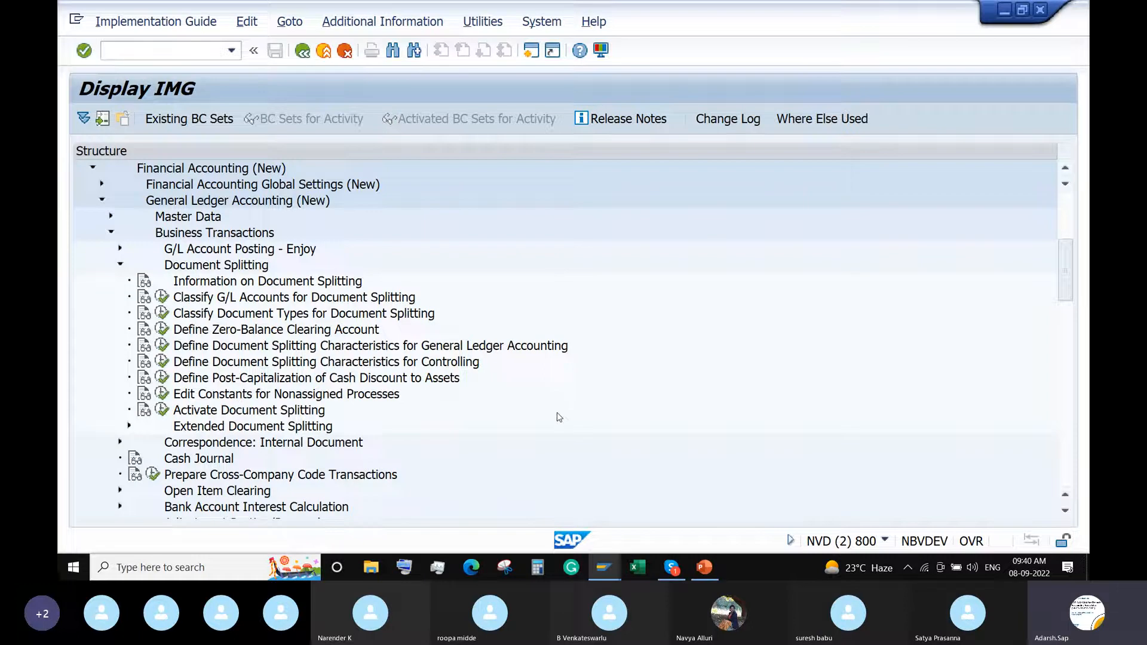
- Capture a Snipping Tool snip of the Document Splitting node, from its heading down to Activate Document Splitting, and return to the IMG
left_click(506, 569)
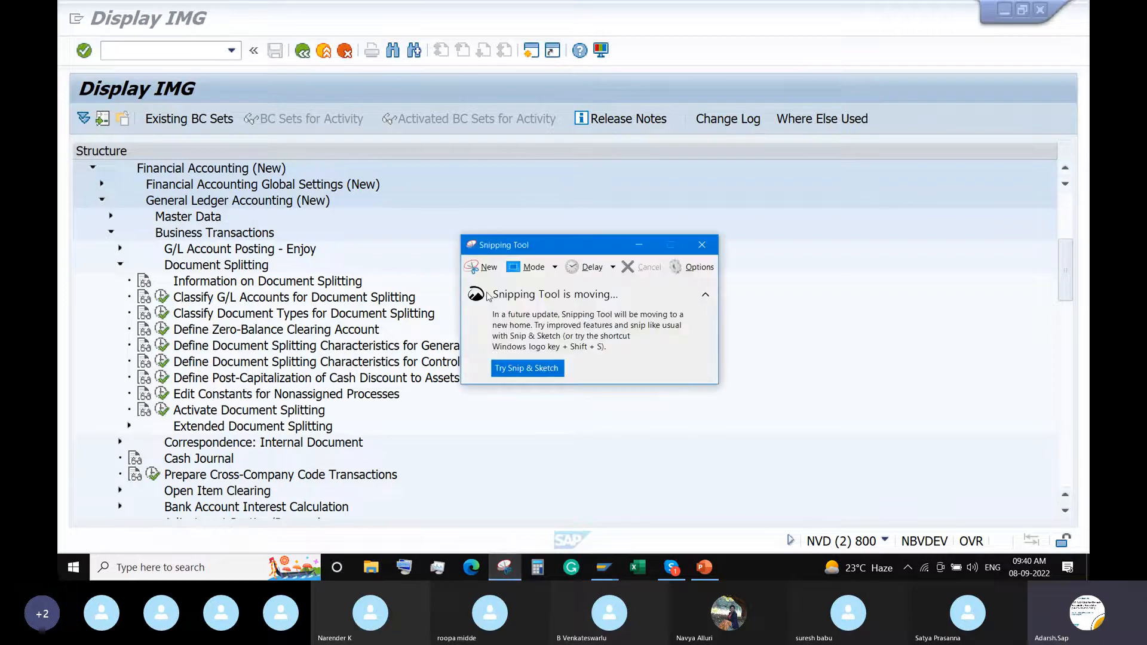
left_click(483, 267)
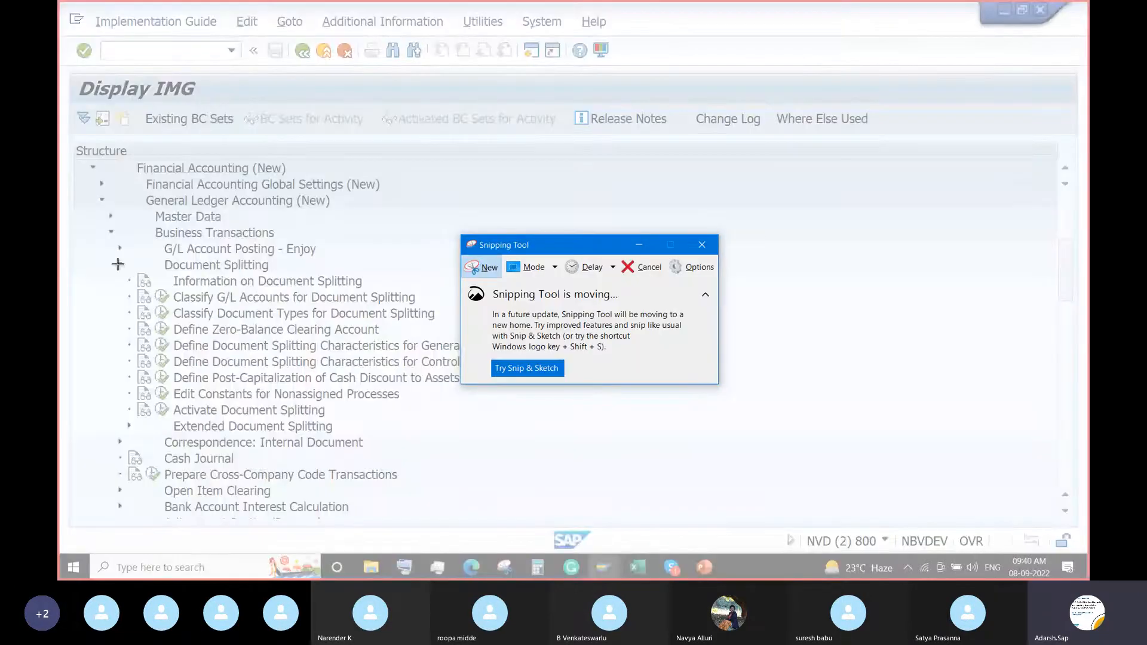
left_click_drag(107, 255, 572, 423)
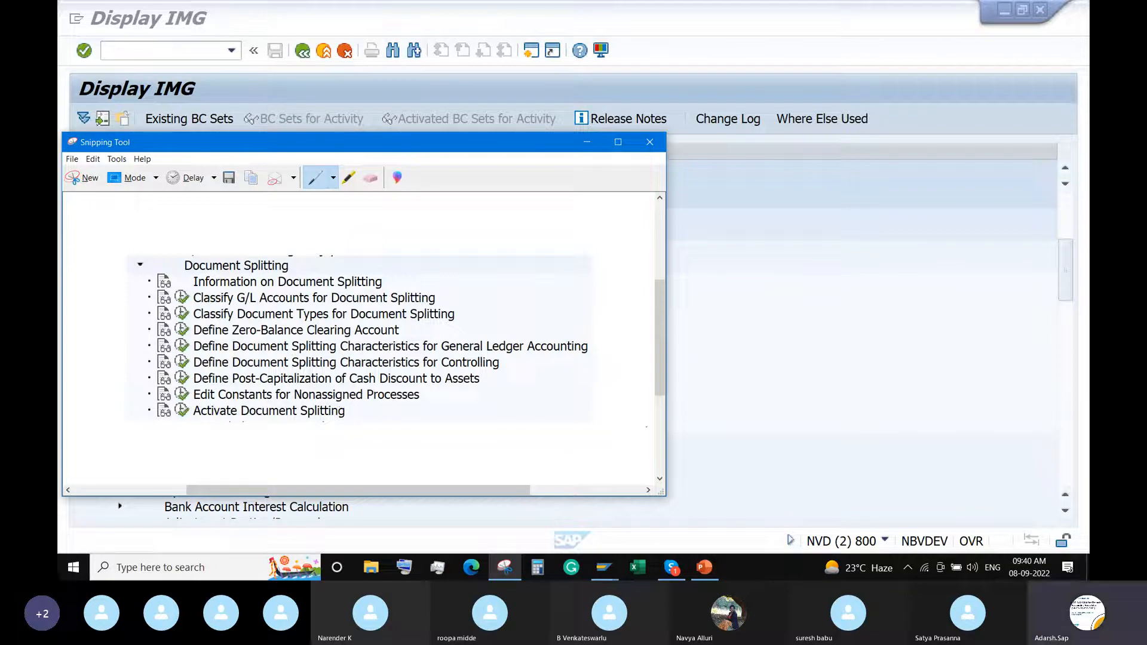
left_click(750, 430)
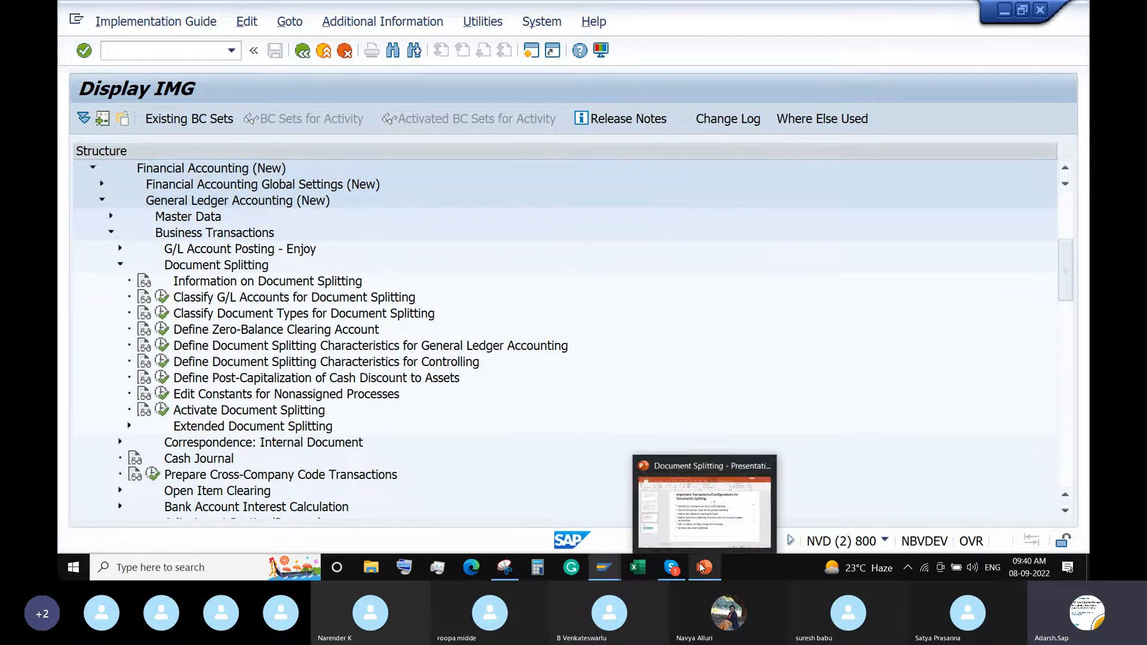
- Switch to the Document Splitting presentation in PowerPoint and review the configuration list and the Scenario - 1 slide
left_click(713, 508)
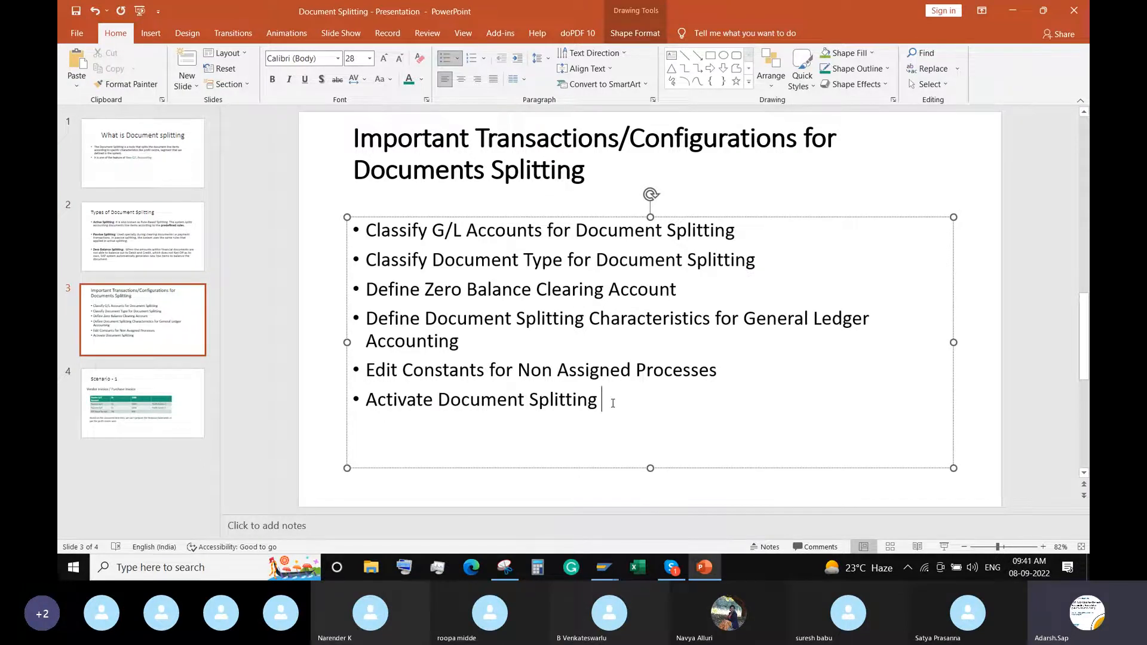
left_click_drag(602, 399, 381, 226)
left_click(649, 387)
type(".")
left_click(181, 404)
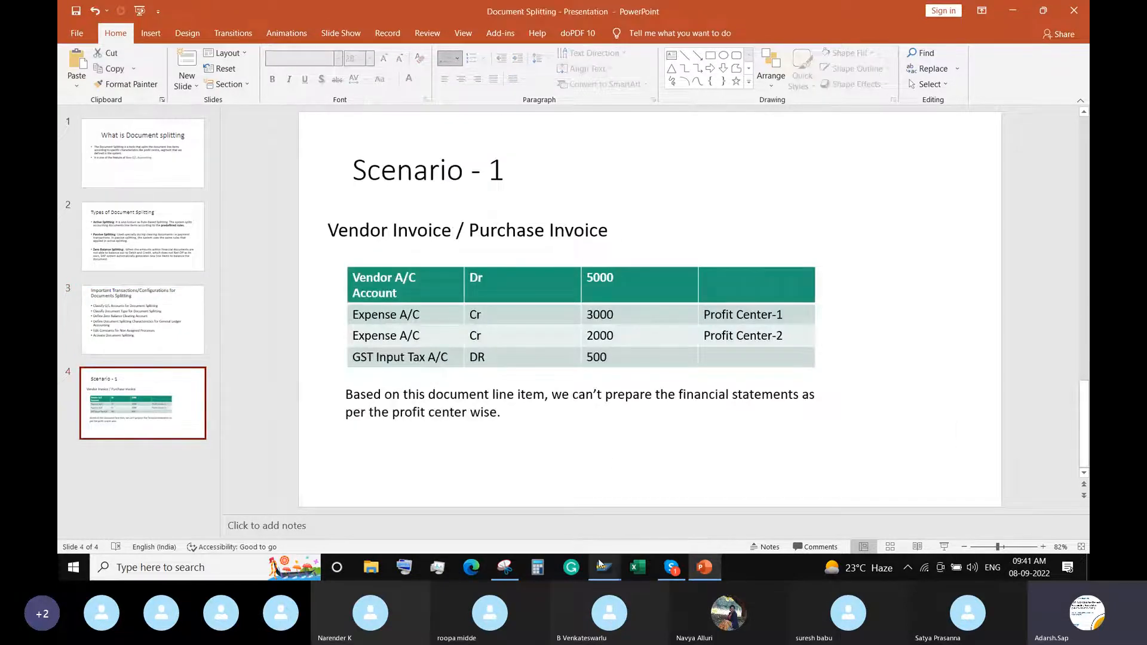
- Switch to the SAP Enter Vendor Invoice window and choose BAJAJ LTD as the vendor from the company code 6688 matches
mouse_move(600, 565)
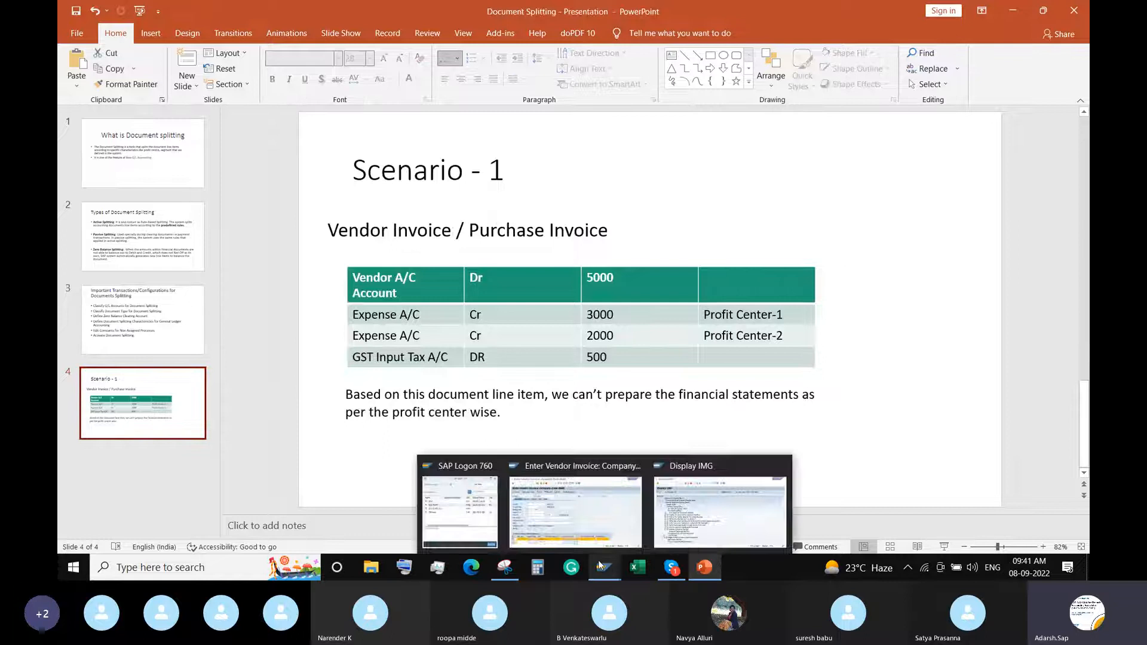
left_click(606, 515)
left_click(314, 214)
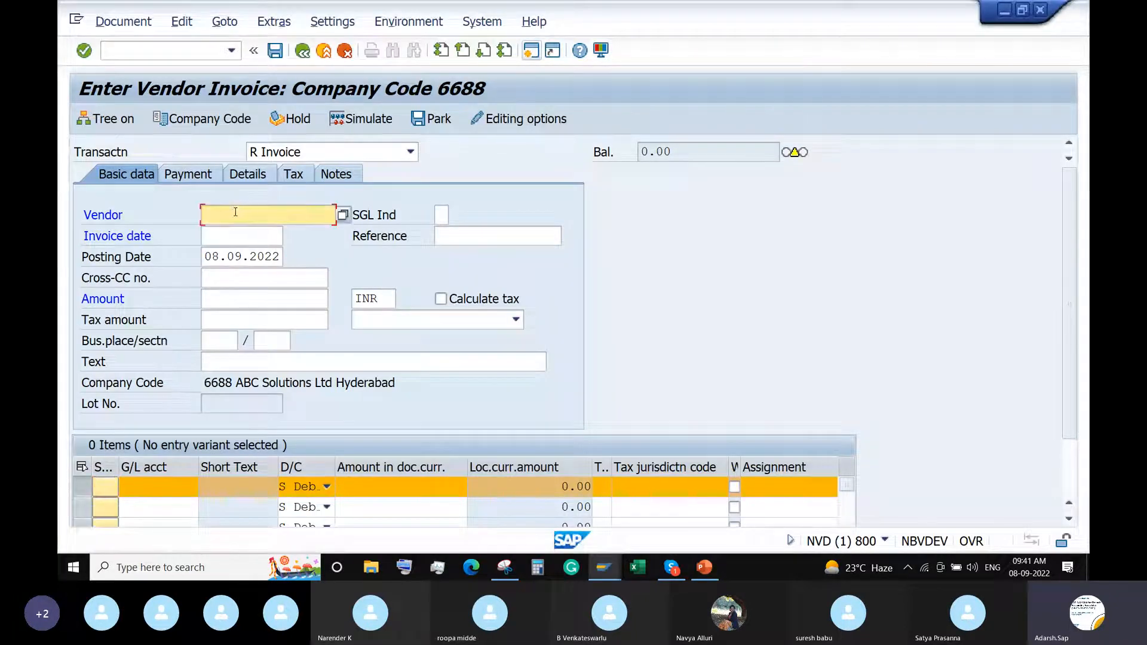
left_click(343, 215)
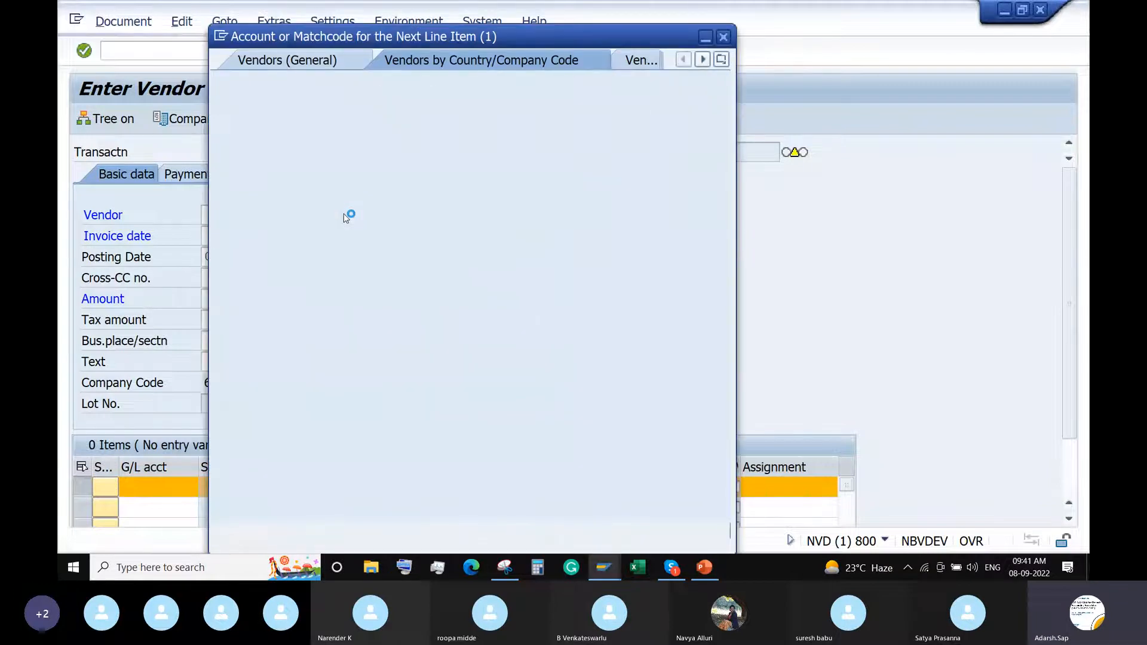
key("Return")
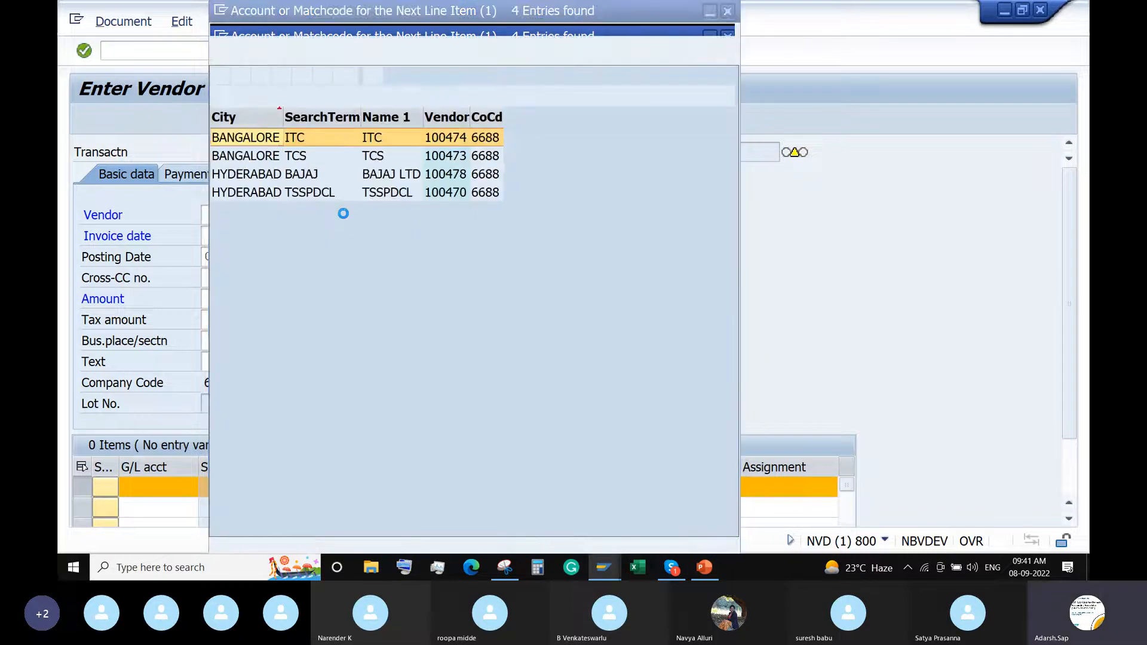
double_click(287, 181)
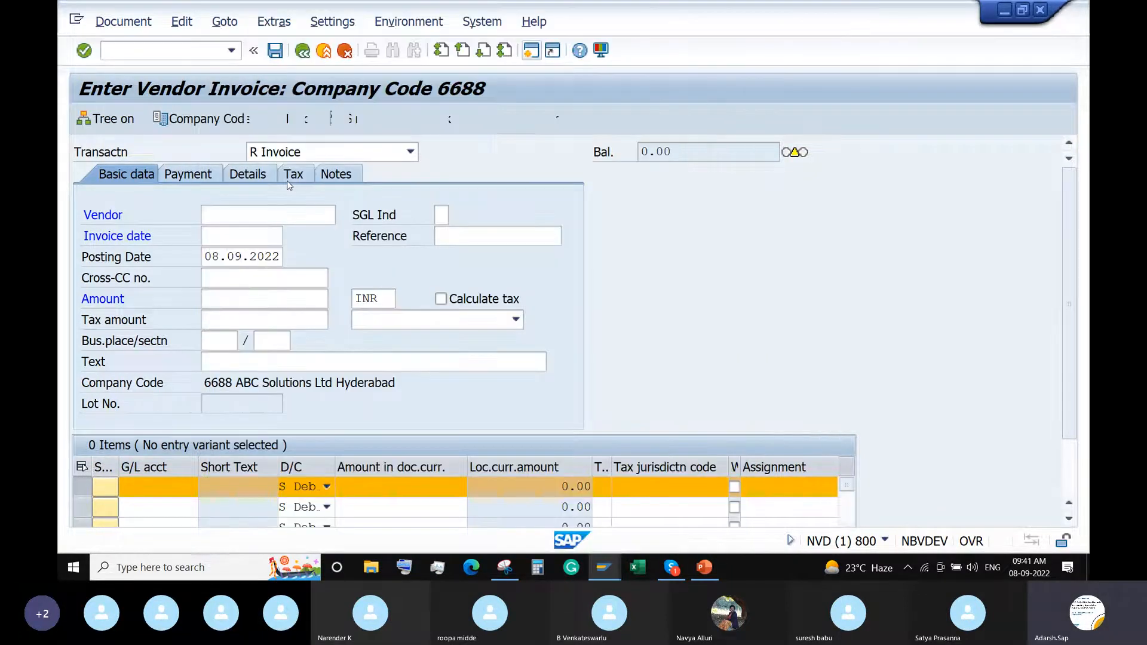
- Set the invoice date to 08.09.2022 and enter TEST-DOCSPLIT as the reference
left_click(248, 236)
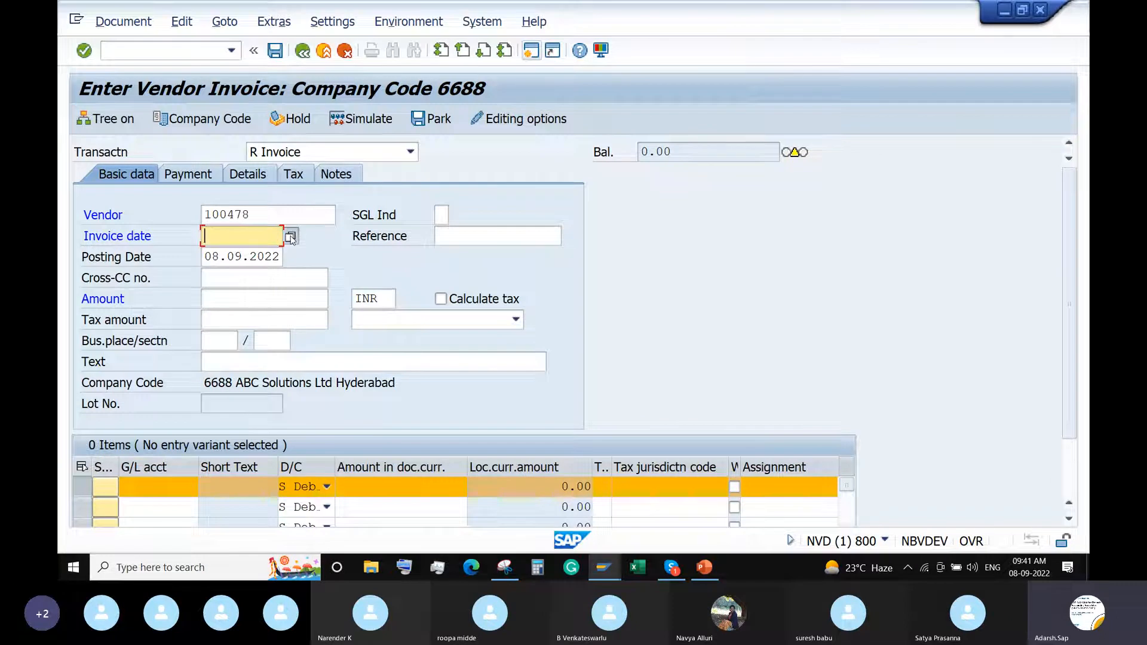
left_click(291, 238)
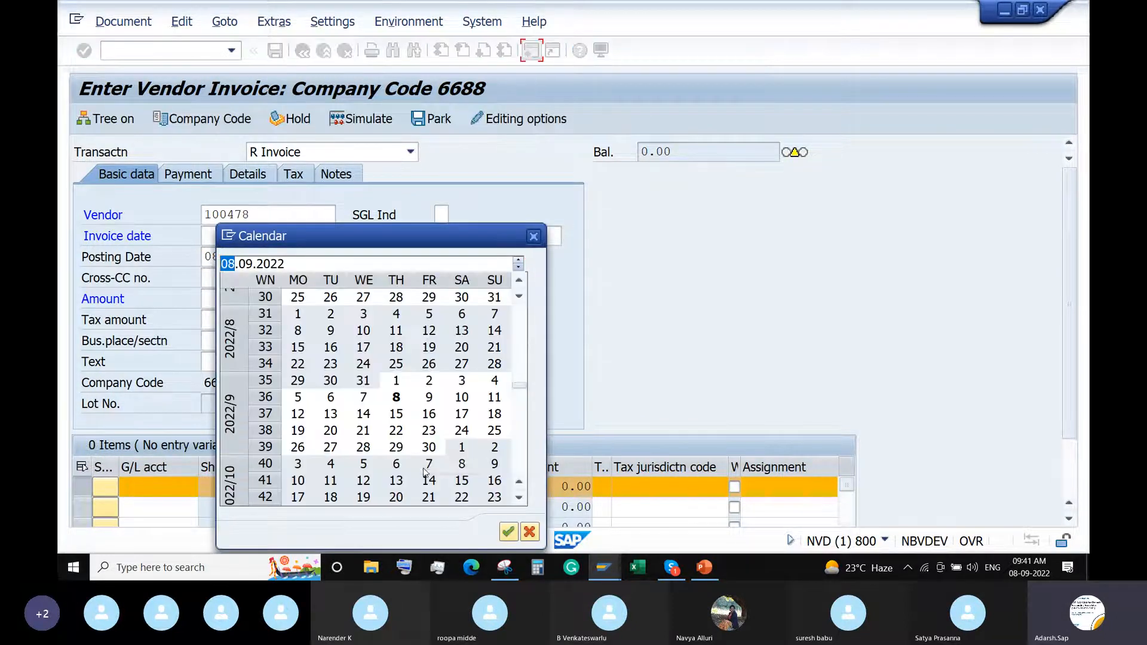
left_click(509, 532)
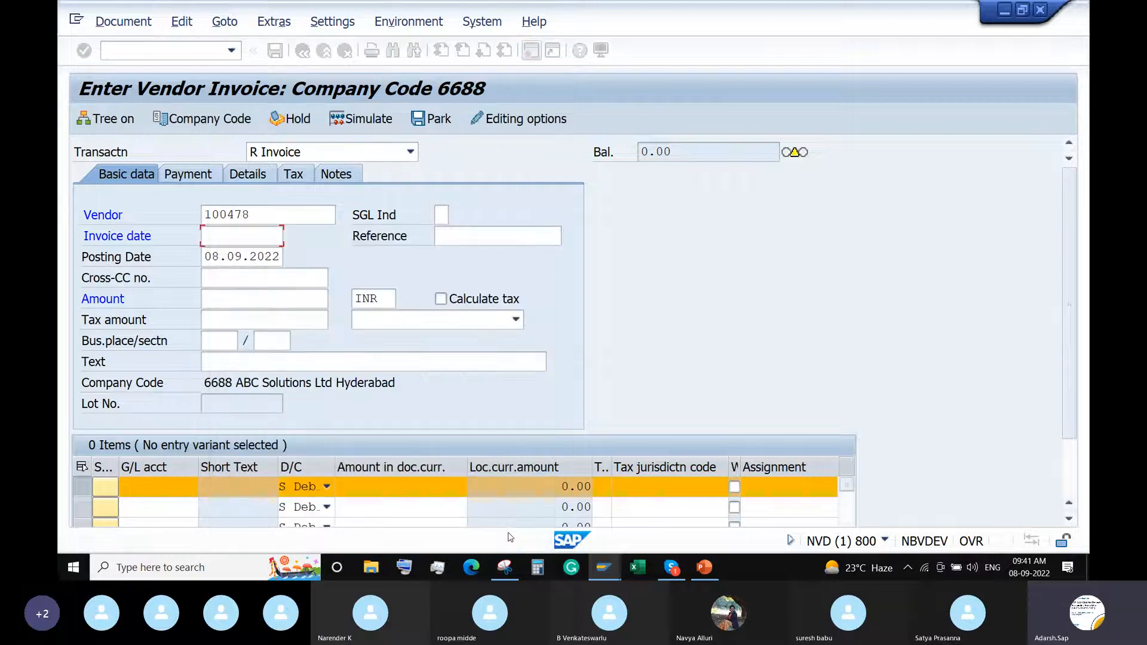
left_click(468, 240)
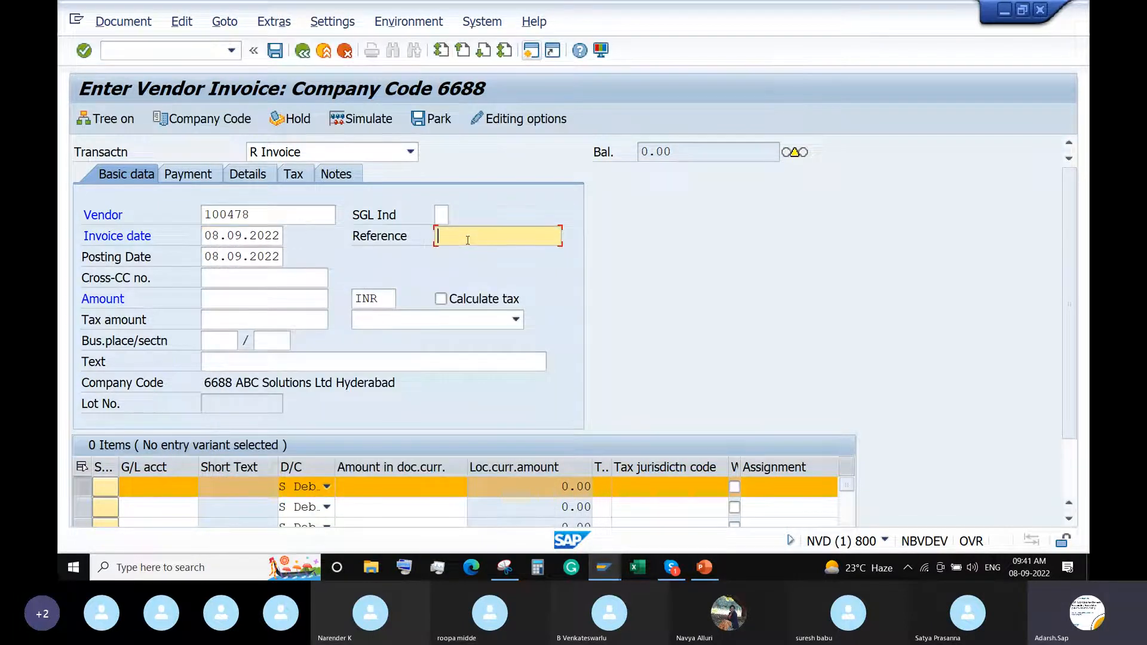
type("Test")
type(" DocSplit")
- Turn on automatic tax calculation and choose the tax code GS (GST Tax 10%)
left_click(440, 300)
left_click(463, 321)
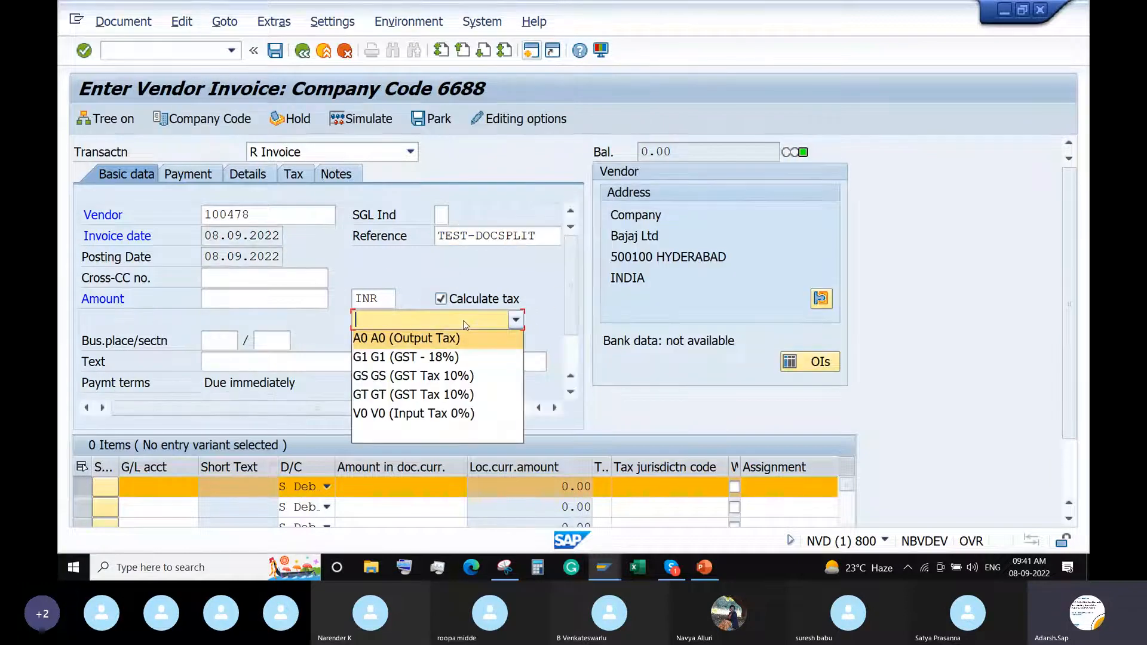
left_click(465, 376)
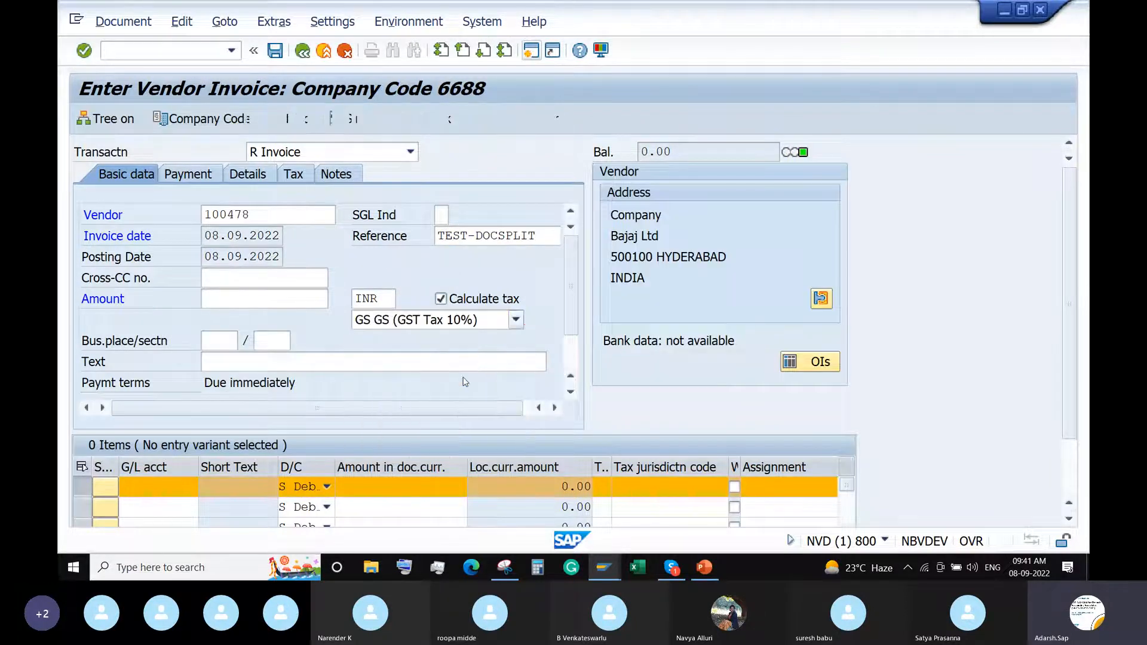
- Choose Rent A/C as the G/L account of the first line item from the company code's account list
left_click(166, 494)
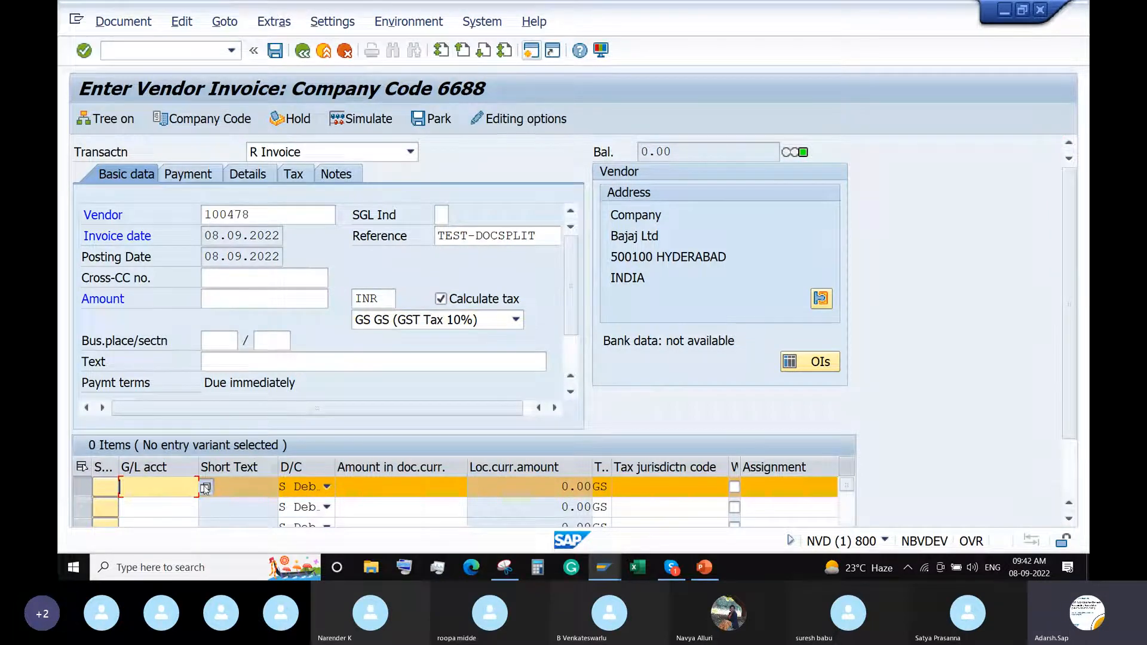
left_click(204, 487)
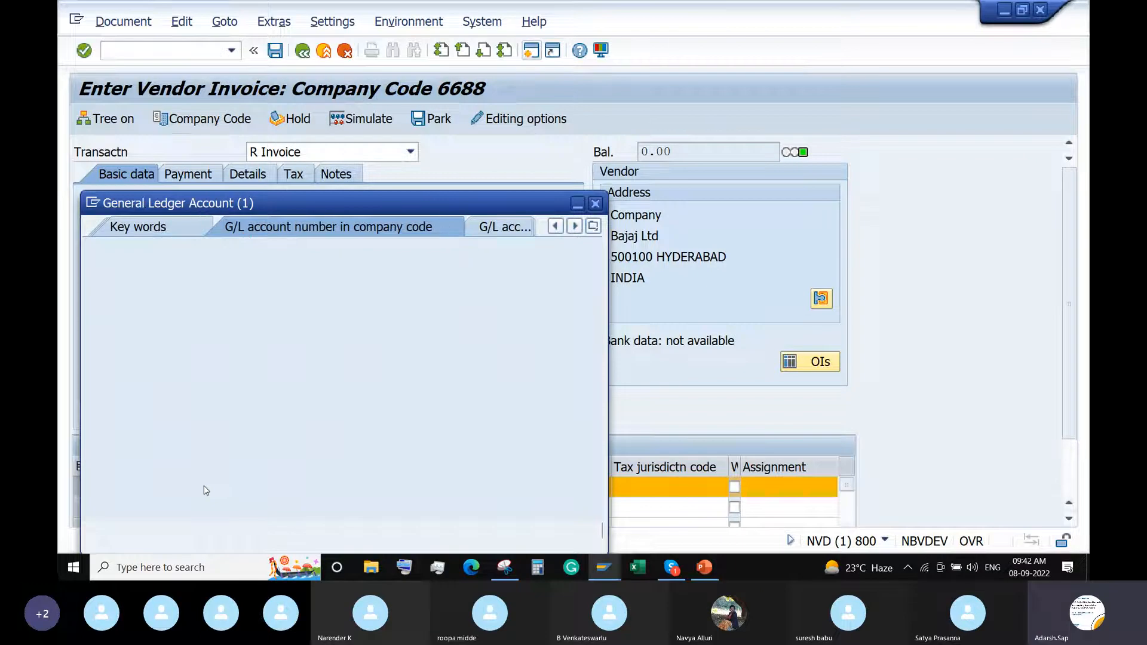
key("Return")
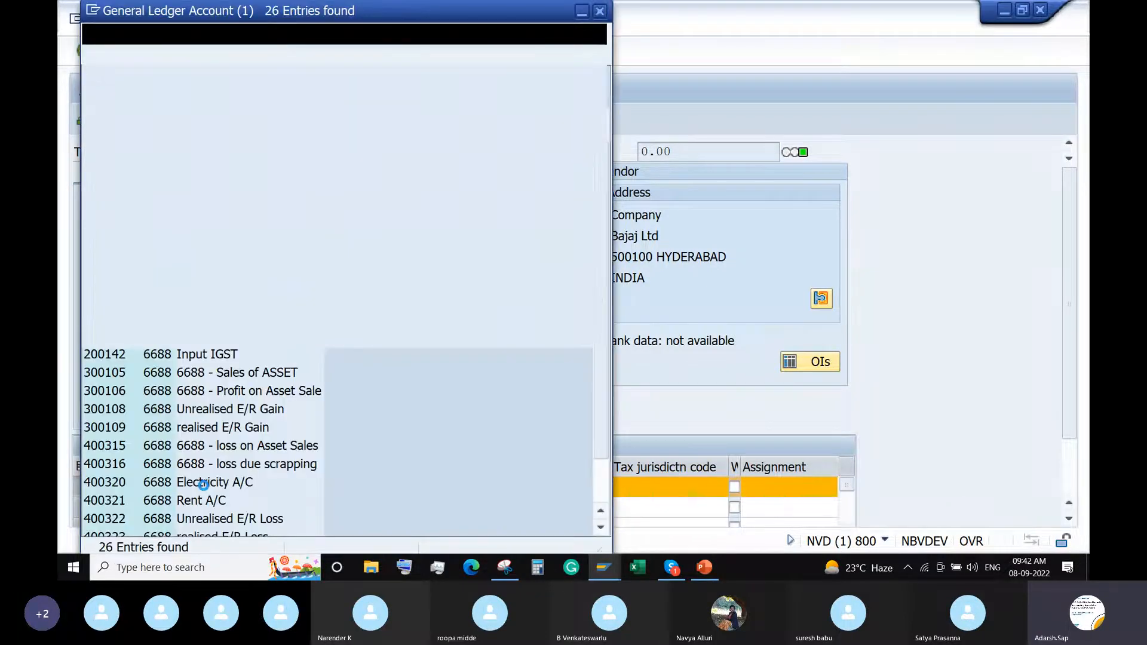
double_click(116, 505)
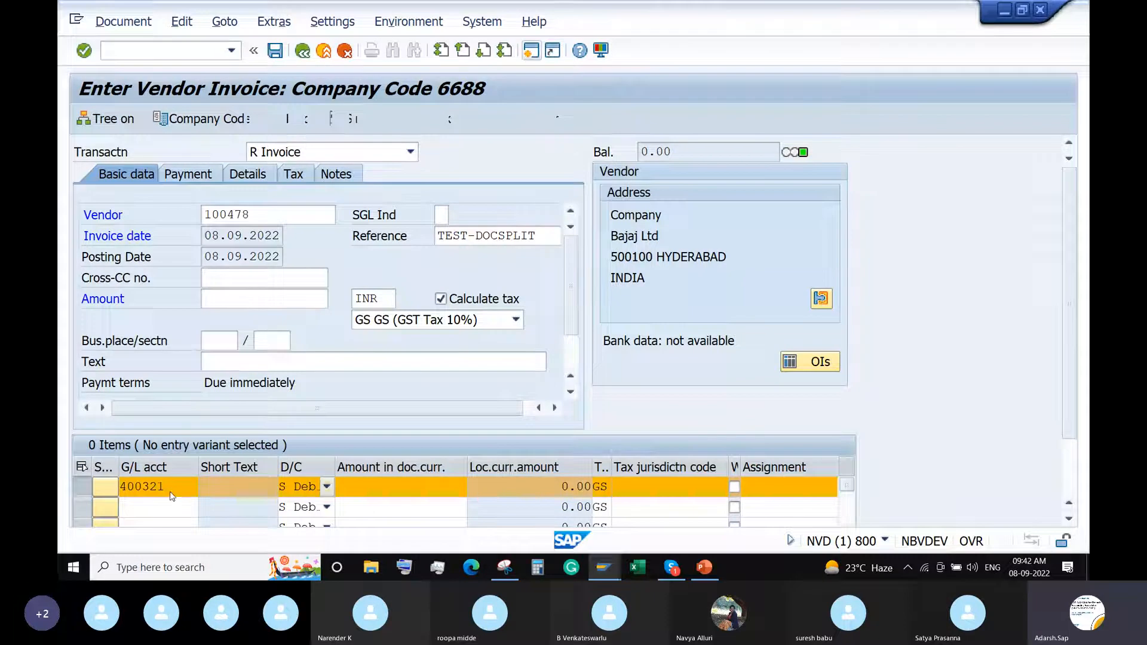
key("Return")
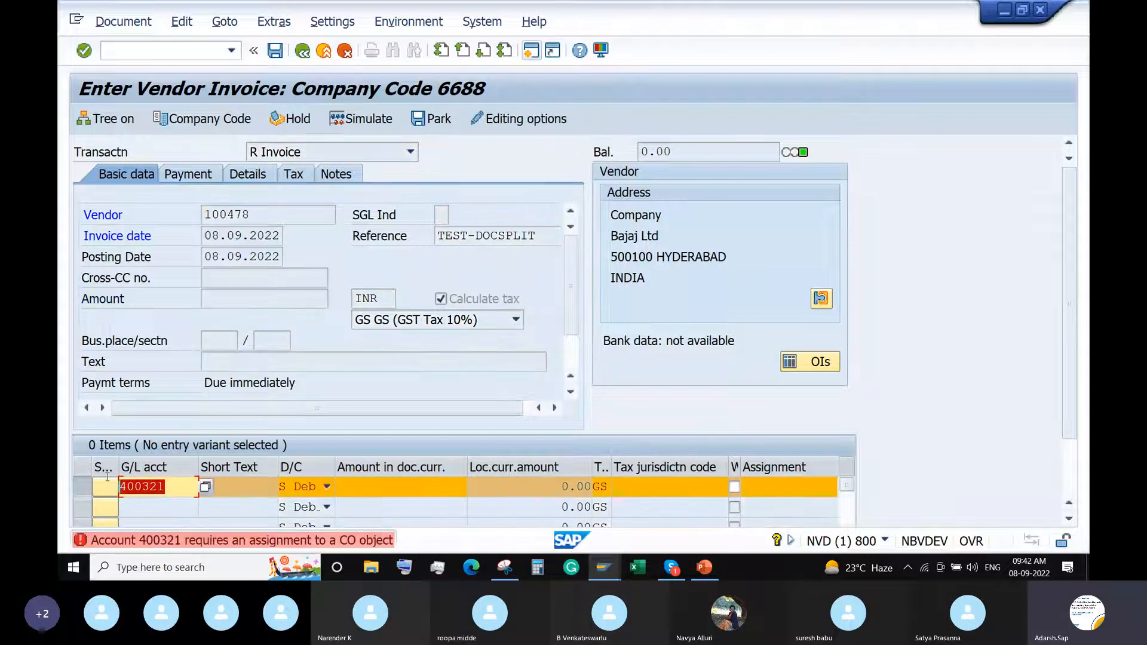
left_click(135, 487)
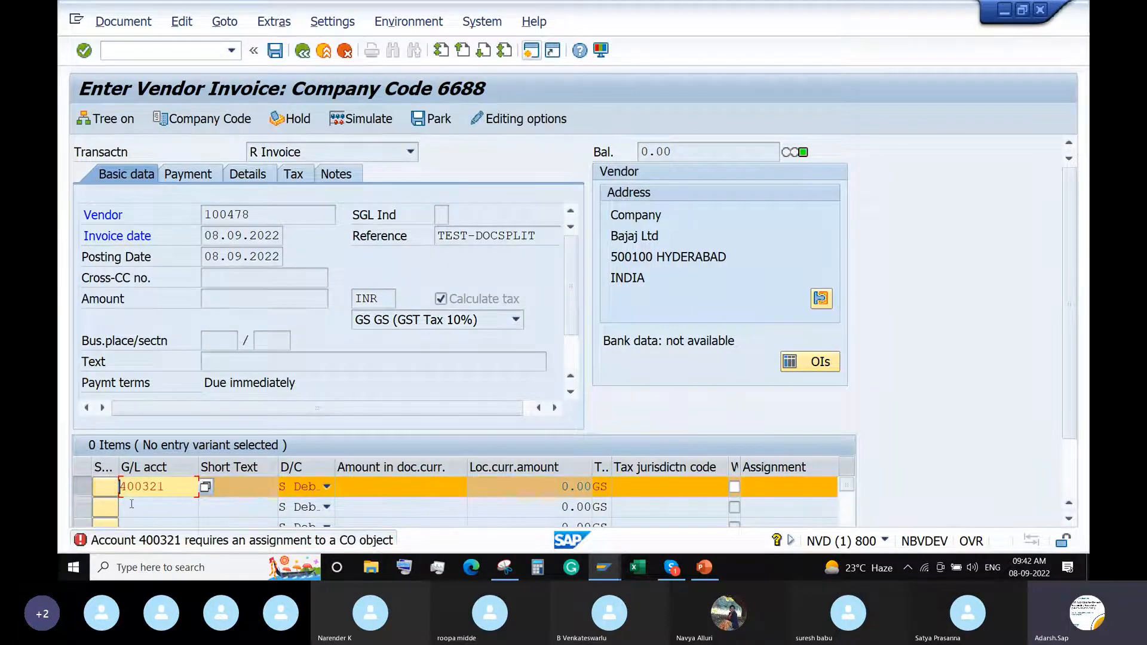
- Enter 3000 as the document currency amount of the first Rent A/C line
left_click(408, 488)
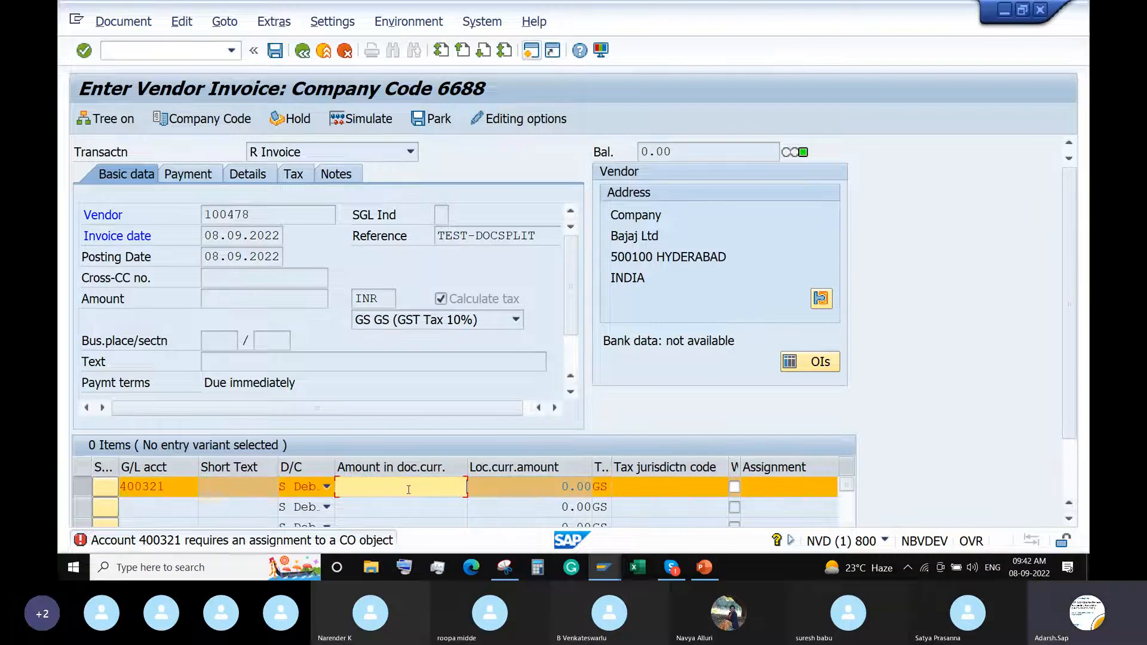
type("500")
key("BackSpace")
key("BackSpace")
key("BackSpace")
type("300")
- Assign business area ABC1 and cost center KS01 to the first line item and validate the entry
key("Tab")
key("Tab")
key("Tab")
key("Tab")
key("Tab")
key("Tab")
key("Tab")
key("Tab")
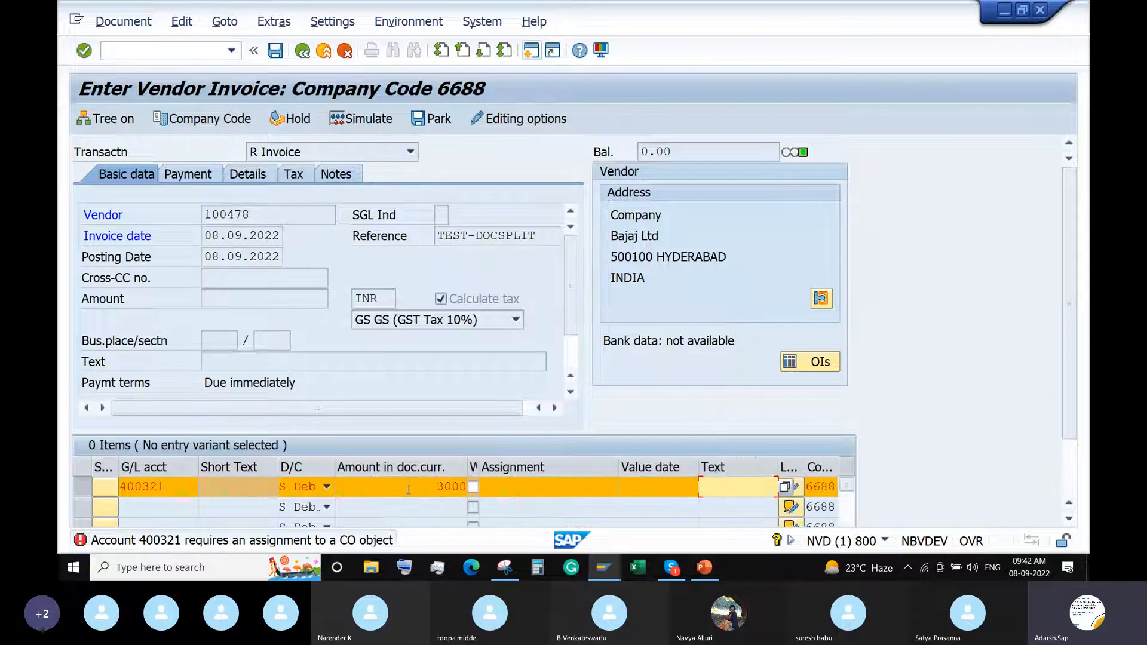
key("Tab")
key("Tab")
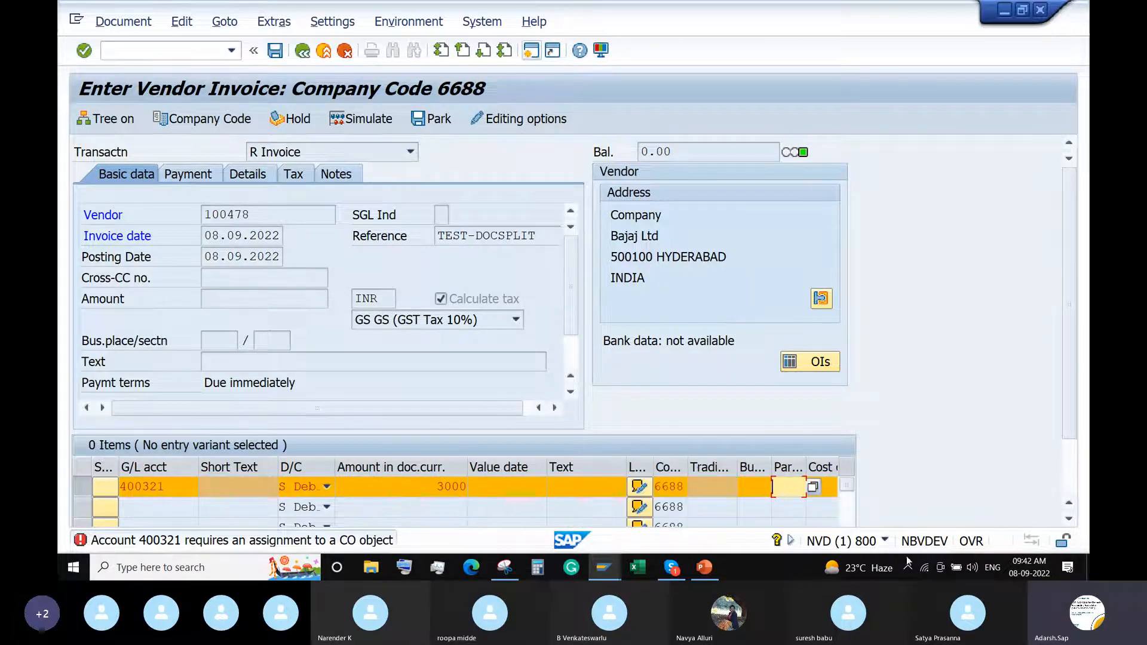
left_click(768, 485)
type("ABC")
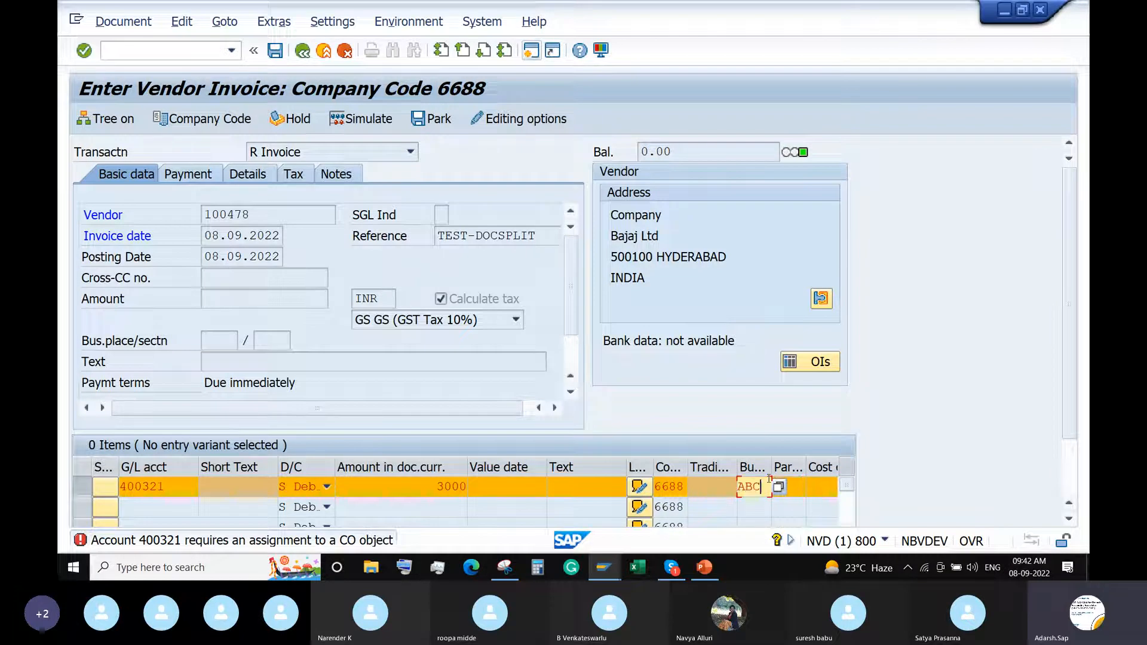
key("Tab")
key("Tab")
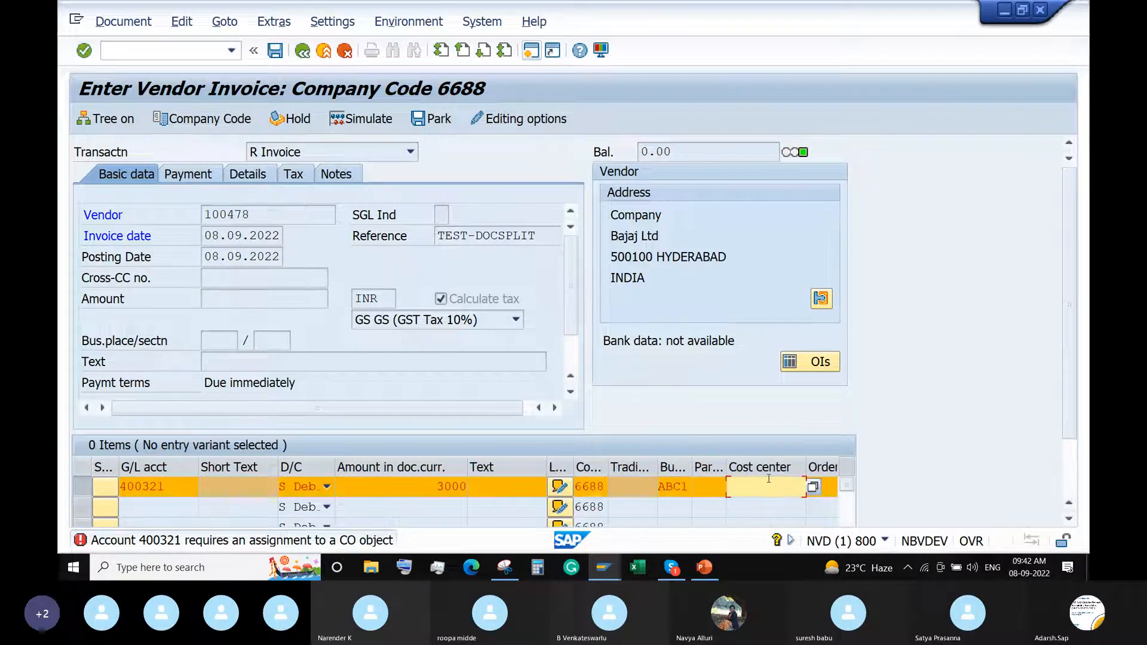
type("KS01")
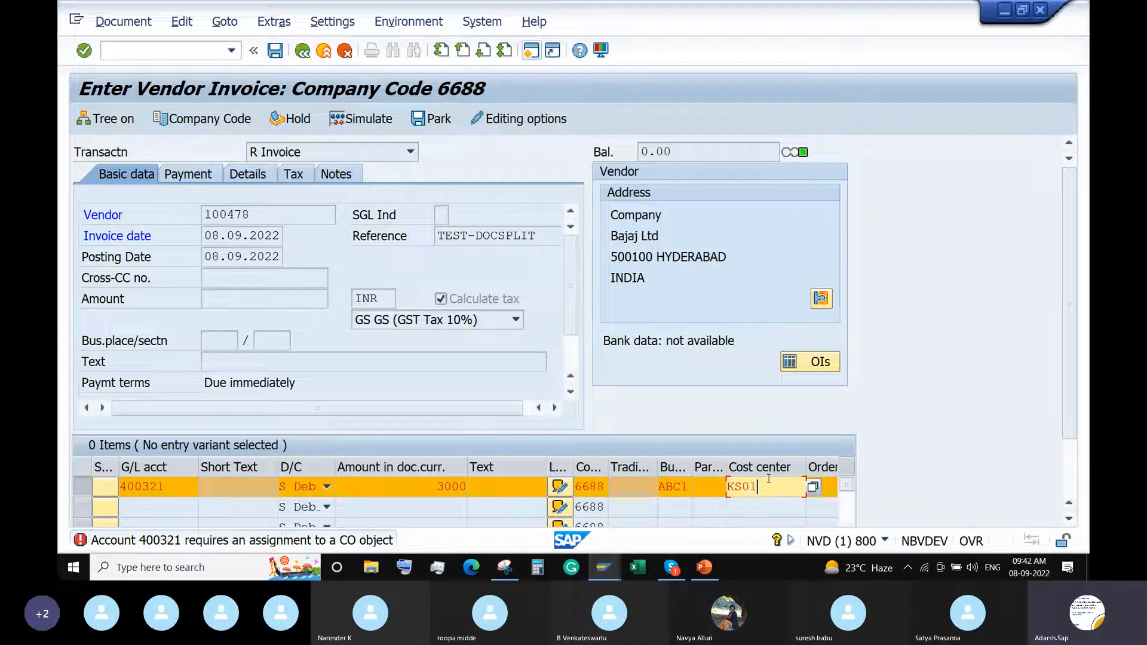
key("Return")
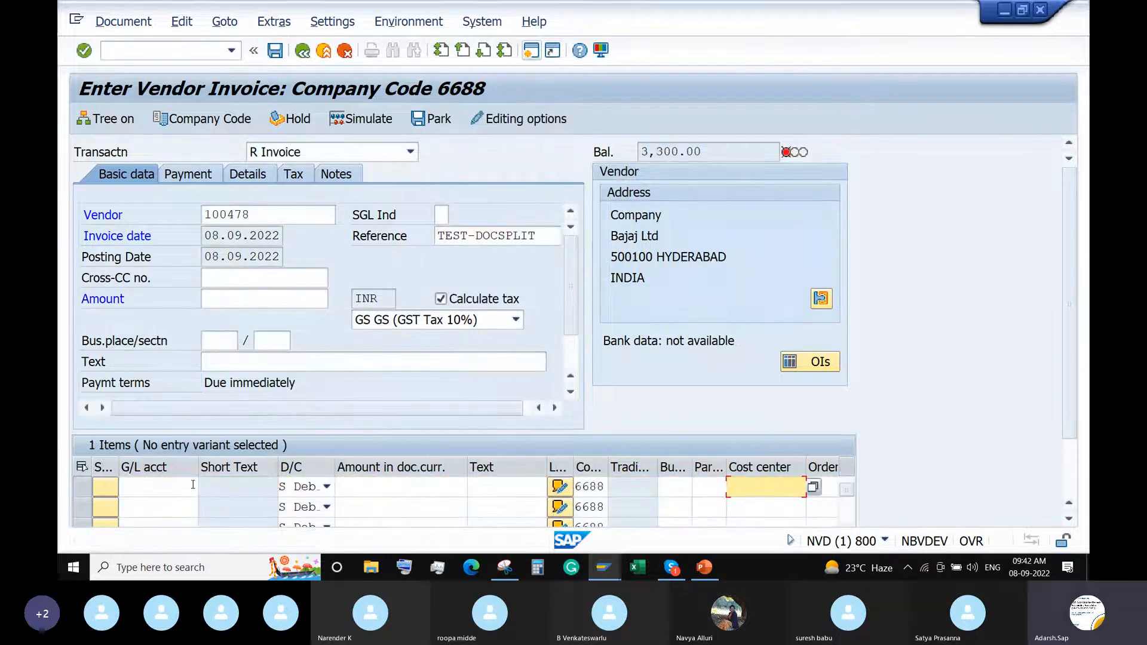
- Add a second line item for the same Rent A/C G/L account with an amount of 2000
left_click(170, 507)
type("400")
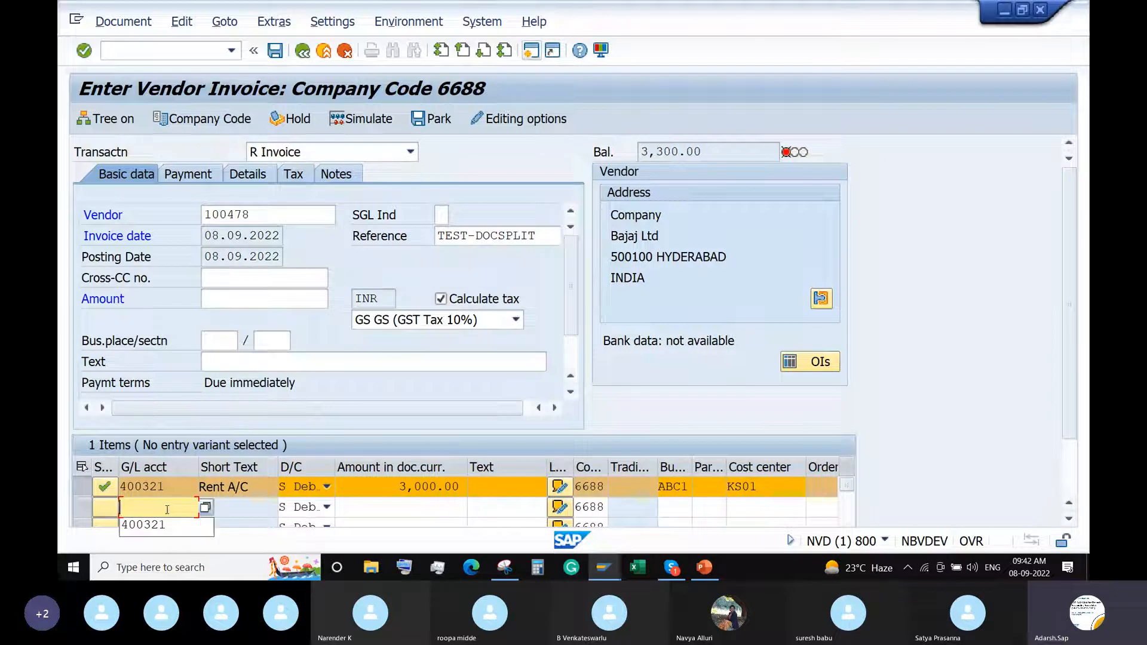
type("321")
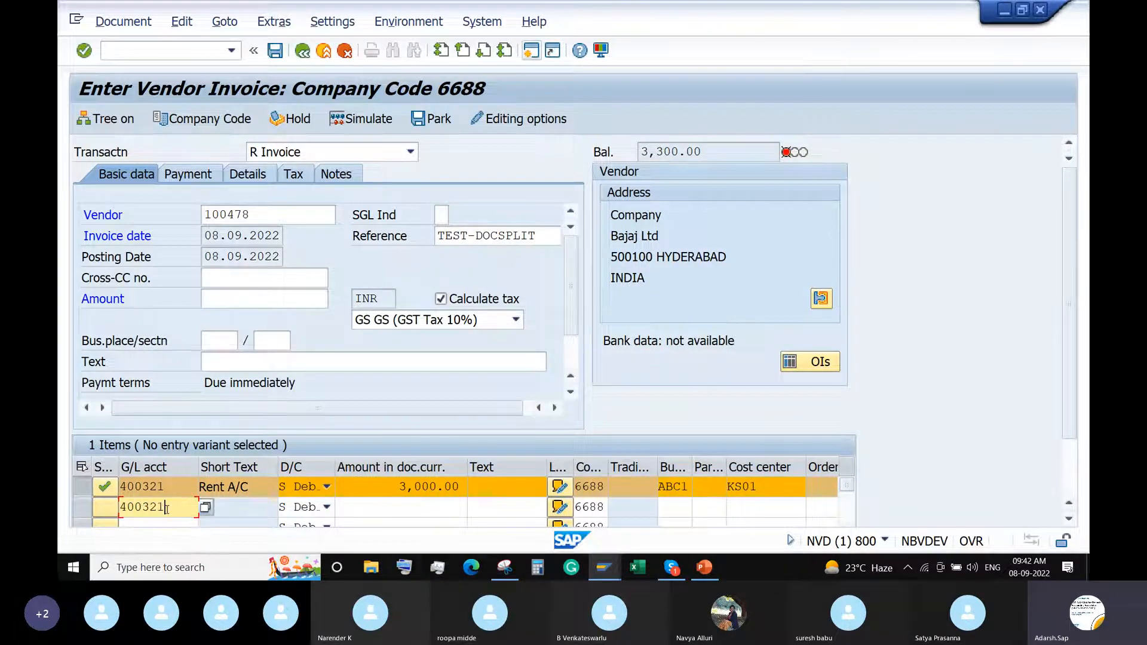
key("Tab")
key("Tab")
key("Tab")
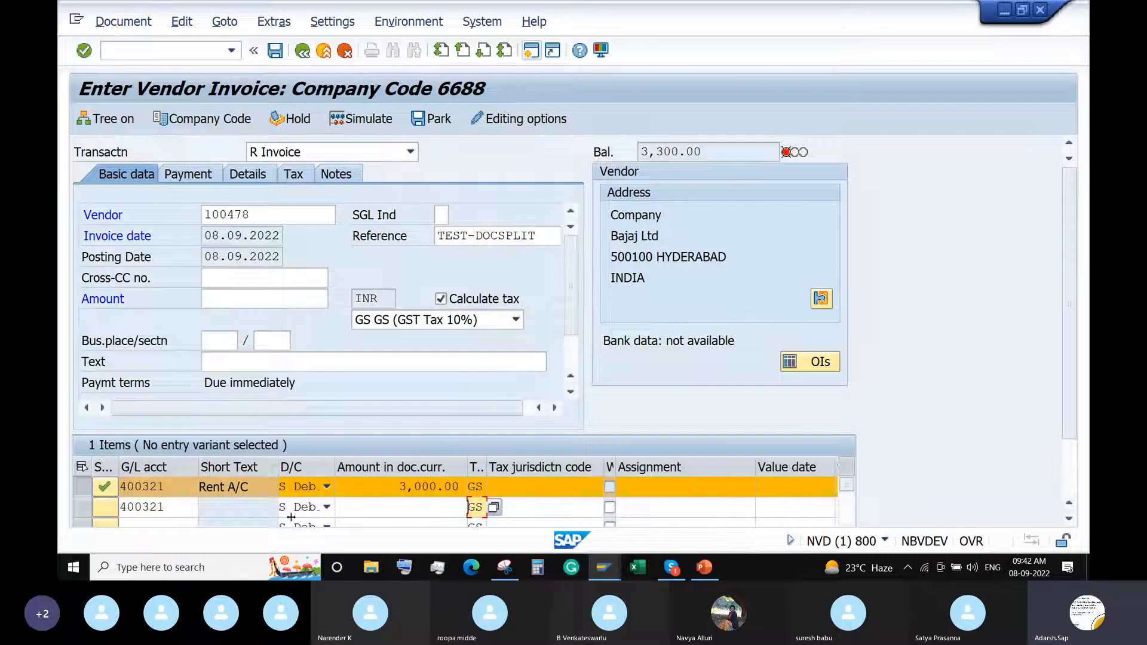
left_click(424, 506)
type("2000")
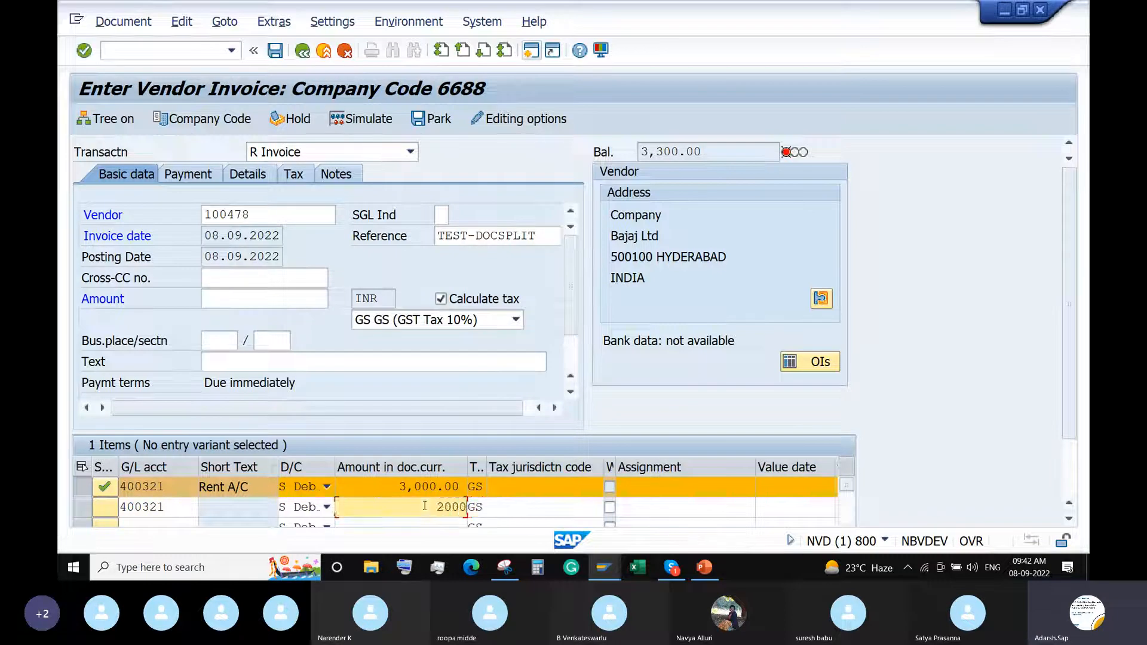
- Assign business area ABC1 and cost center KS01 to the second Rent A/C line item and validate the entry
key("Tab")
key("Tab")
key("Tab")
key("Tab")
key("Tab")
key("Tab")
key("Tab")
key("Tab")
key("Tab")
key("Tab")
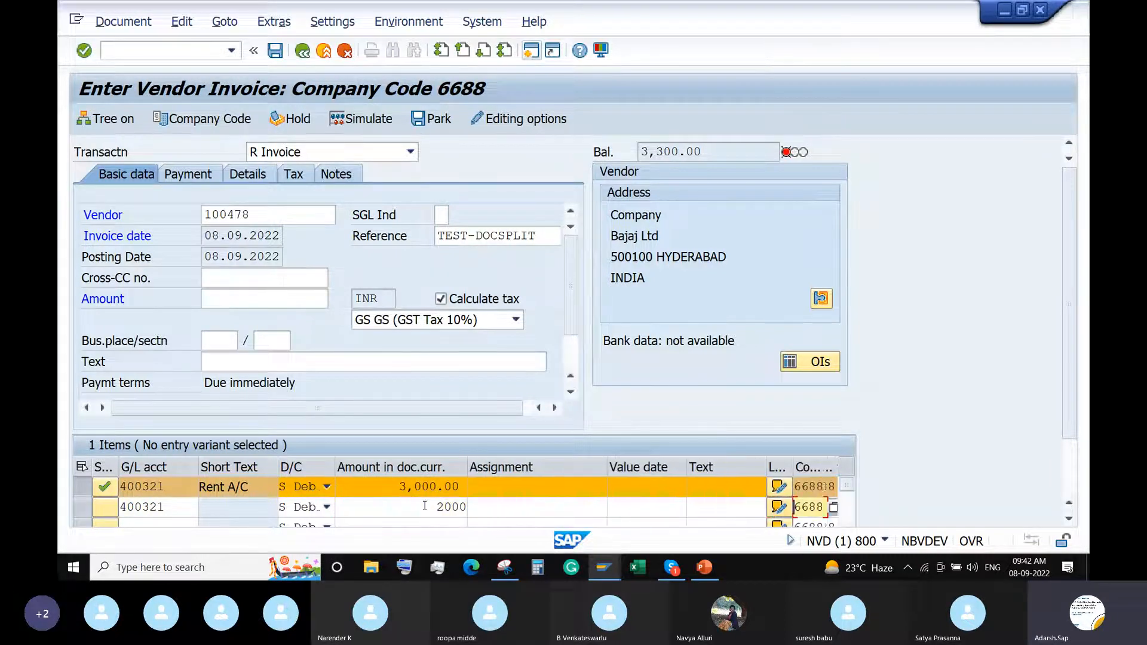
type("ABC1")
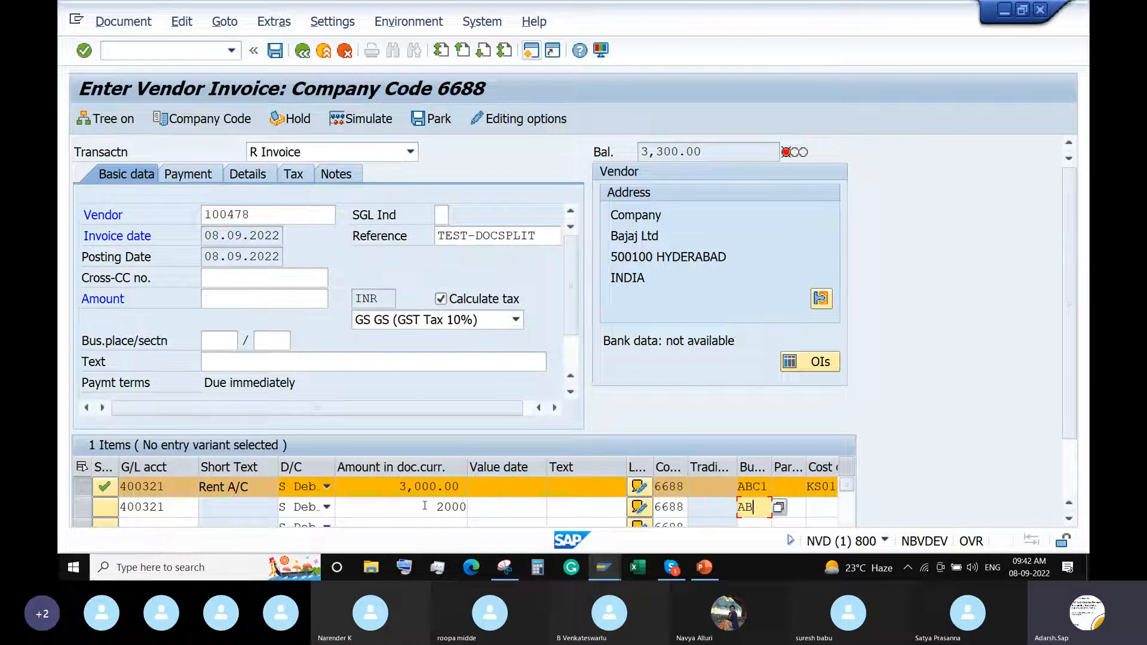
key("Tab")
key("Tab")
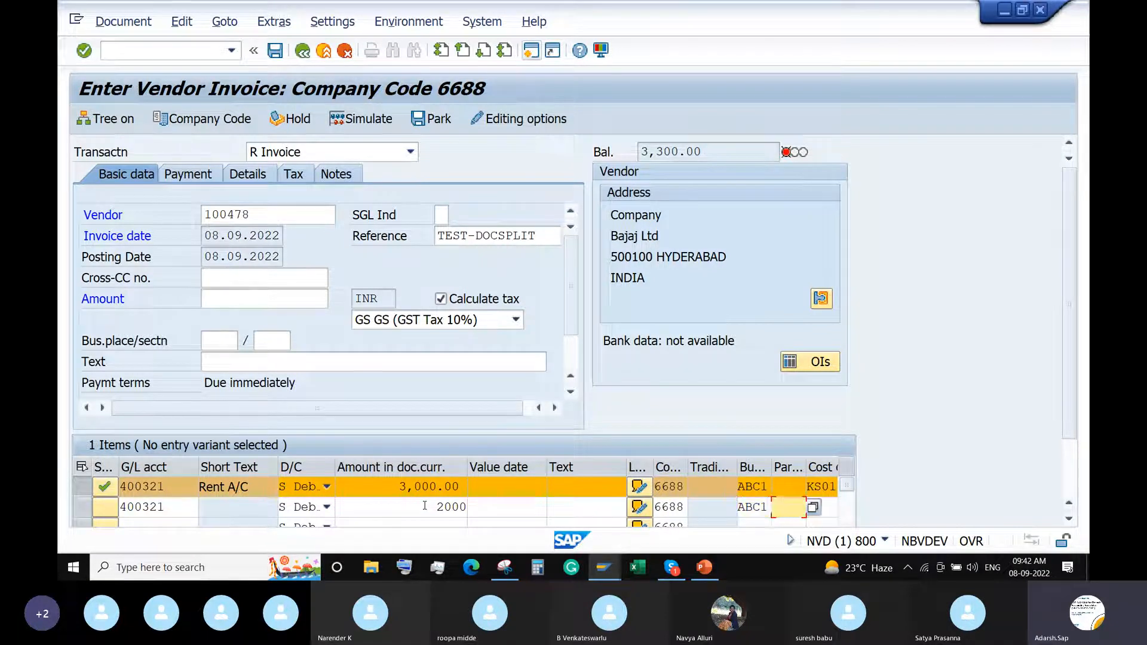
type("KS")
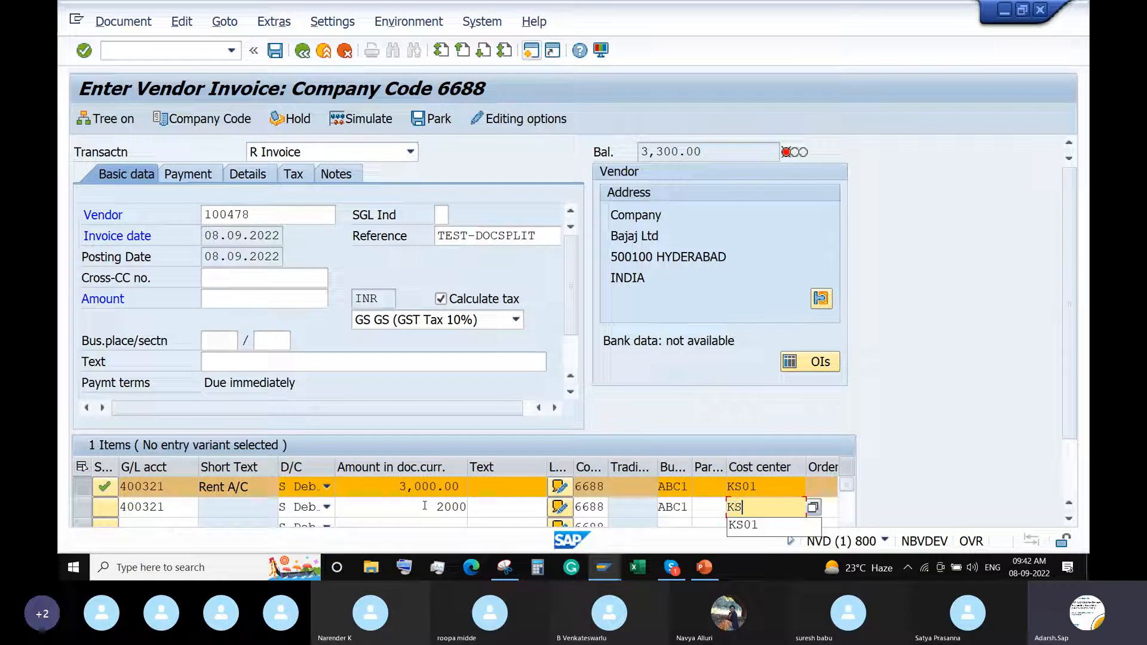
type("01")
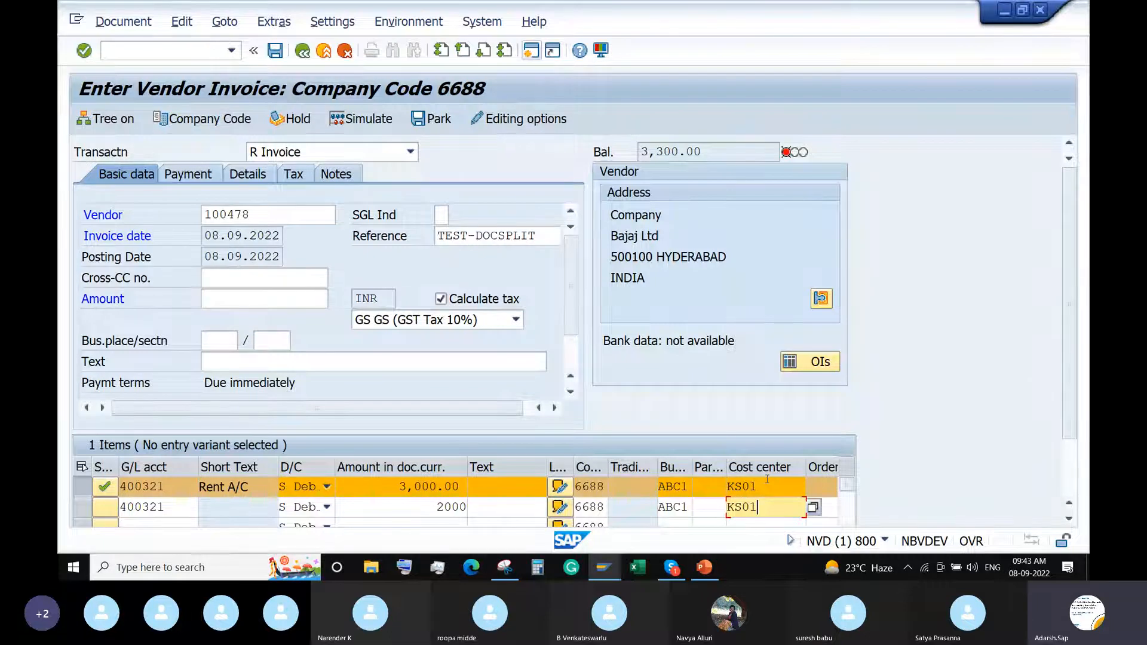
key("Return")
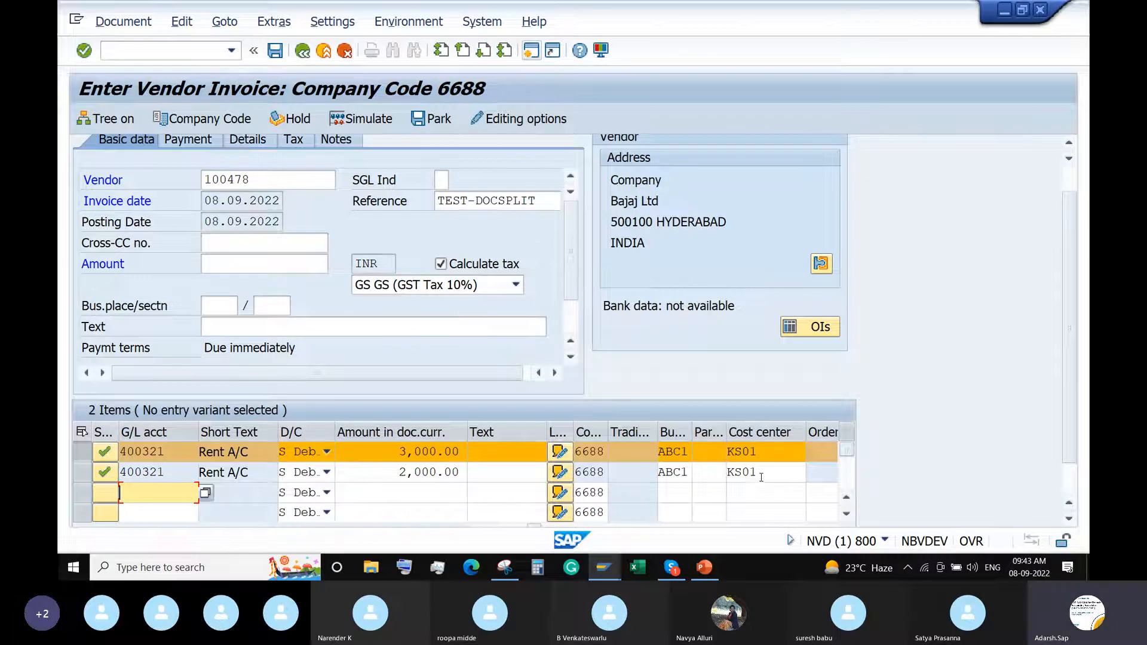
- Set the vendor invoice's header amount to 5500 INR in the basic data and validate it
scroll(539, 260, "up", 1)
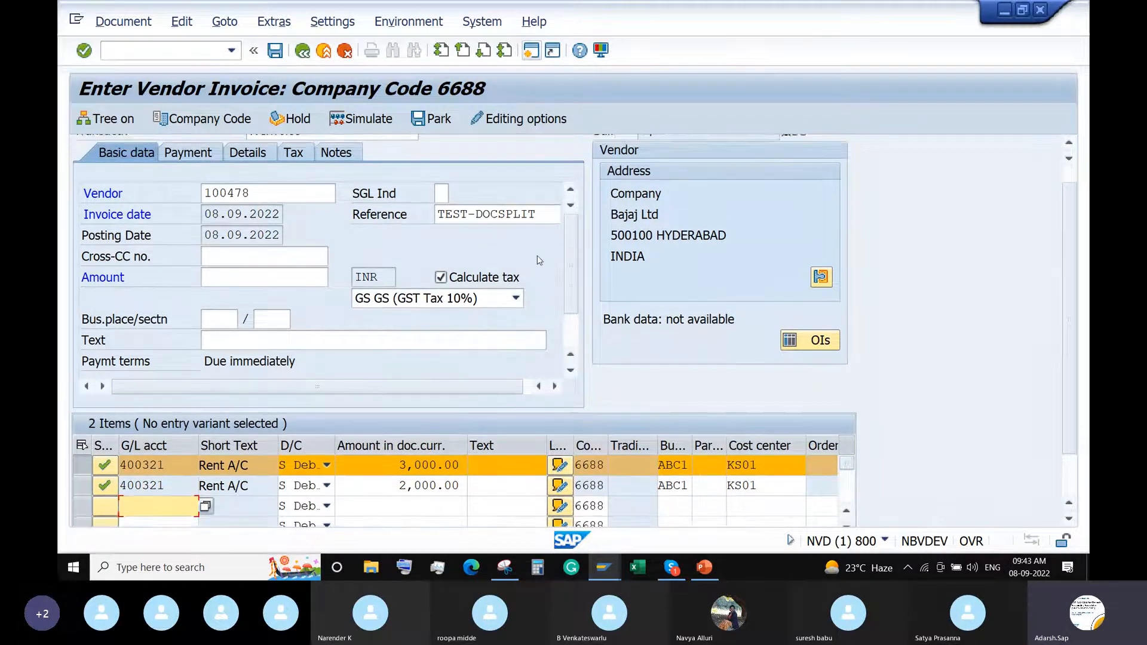
scroll(540, 261, "up", 1)
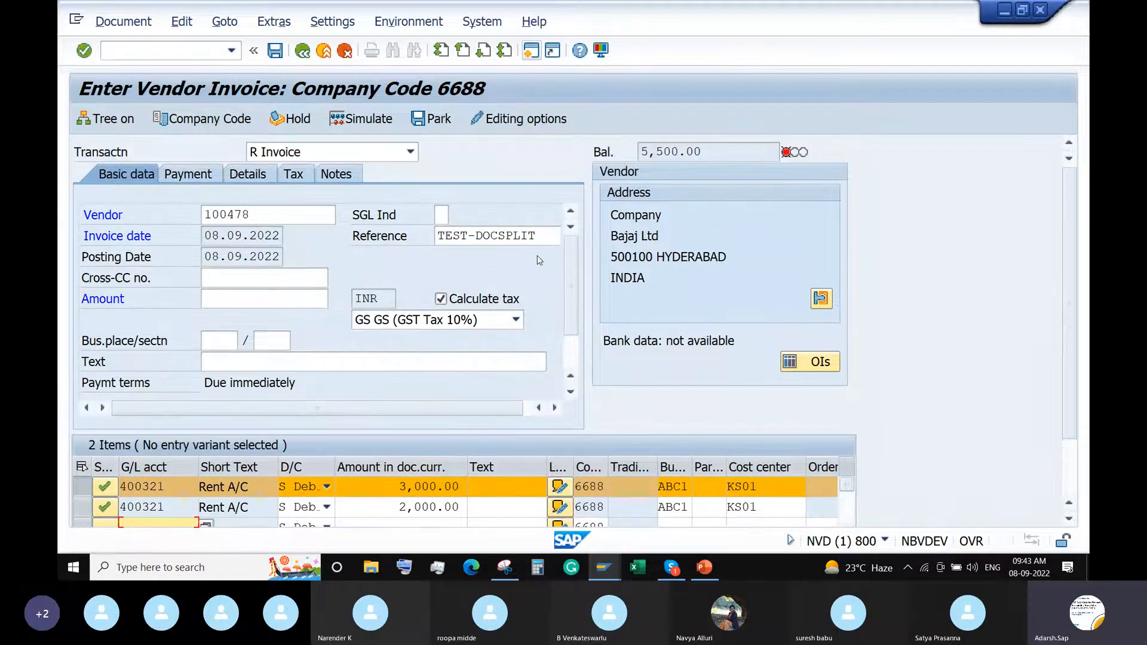
left_click(226, 292)
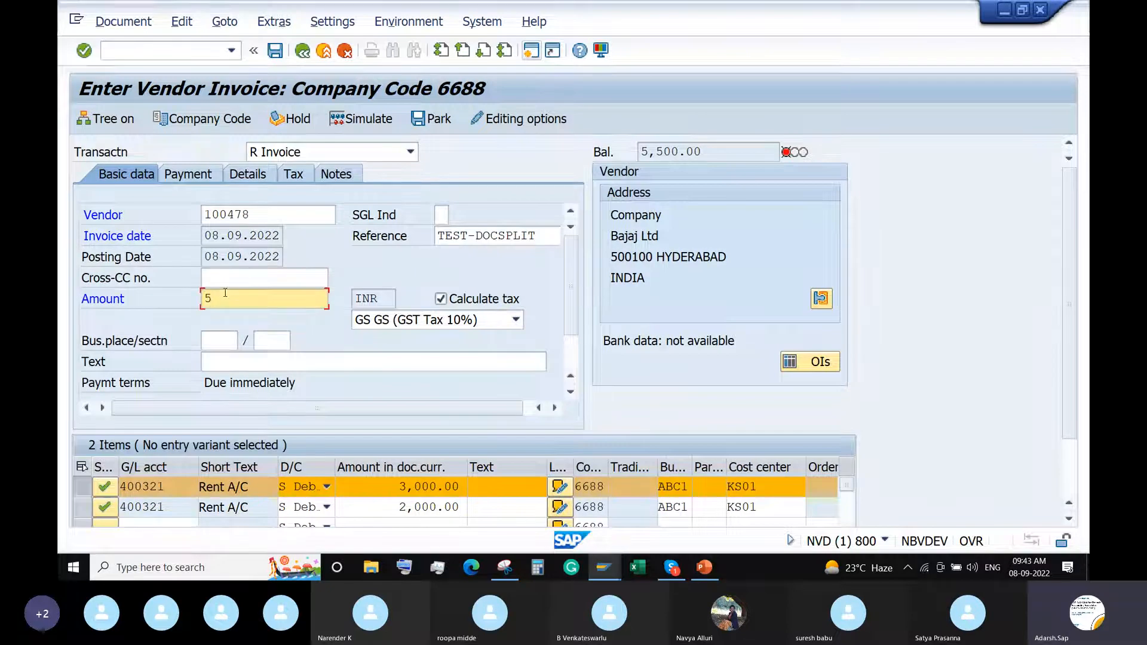
type("5500")
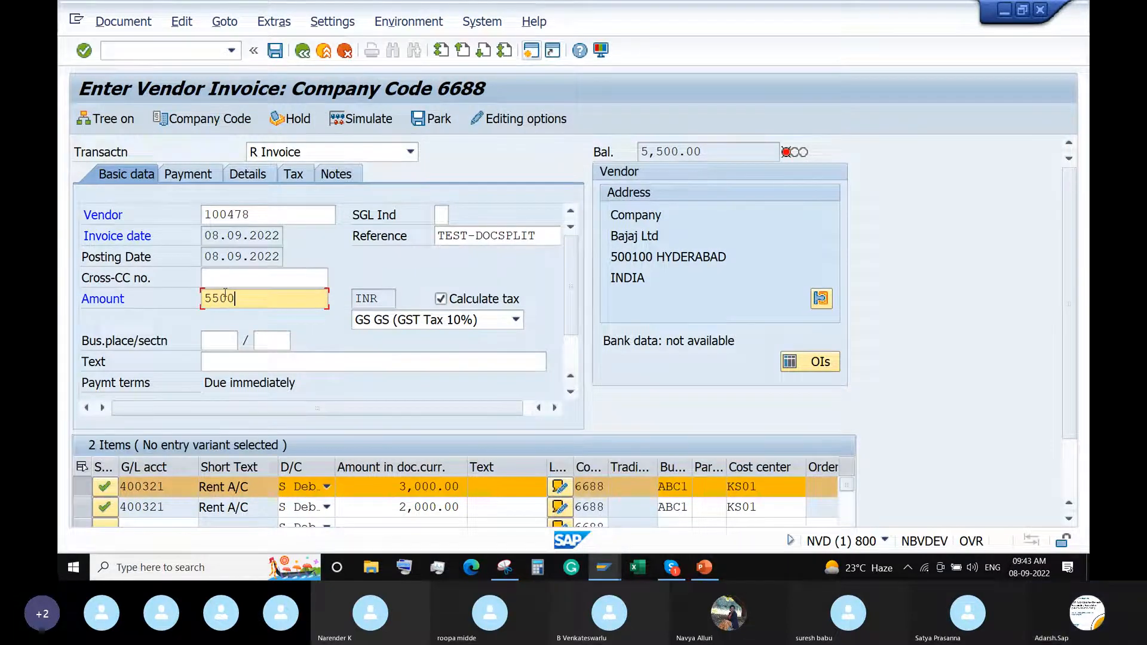
key("Return")
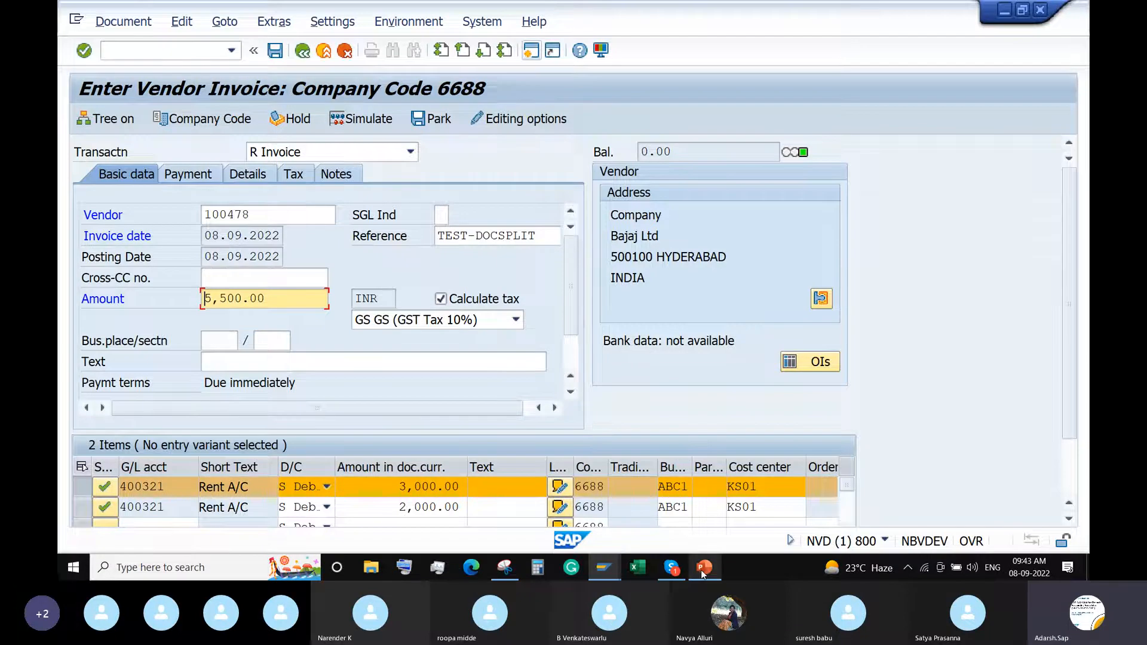
- Switch to the Document Splitting presentation in PowerPoint and examine the Scenario - 1 vendor invoice table
mouse_move(701, 570)
left_click(718, 532)
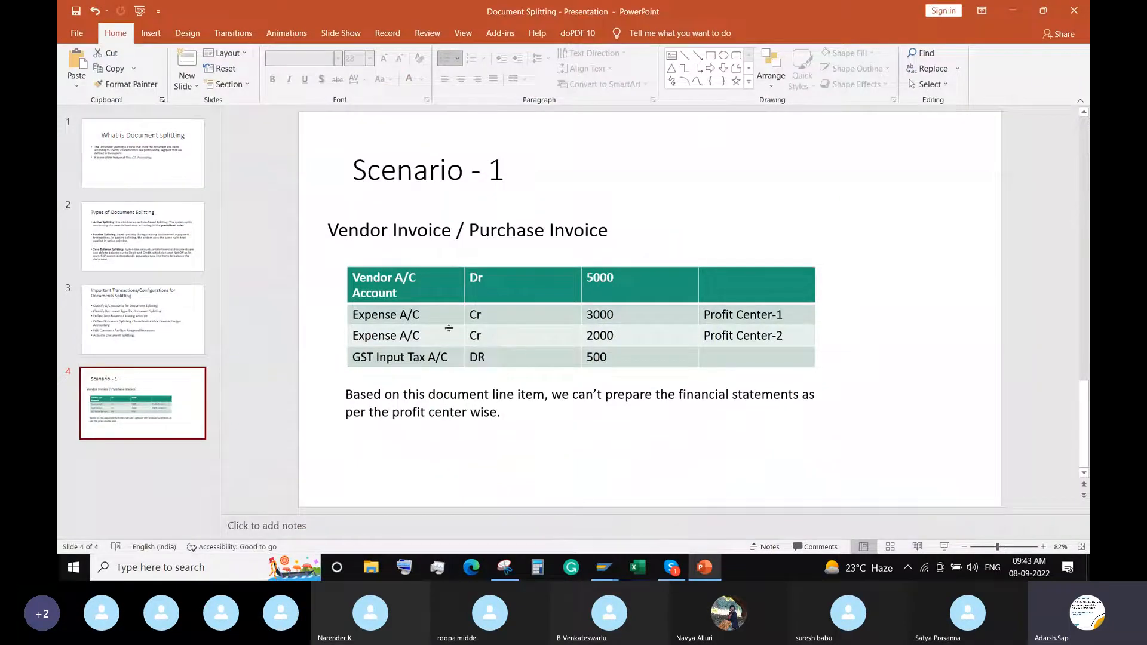
left_click(529, 317)
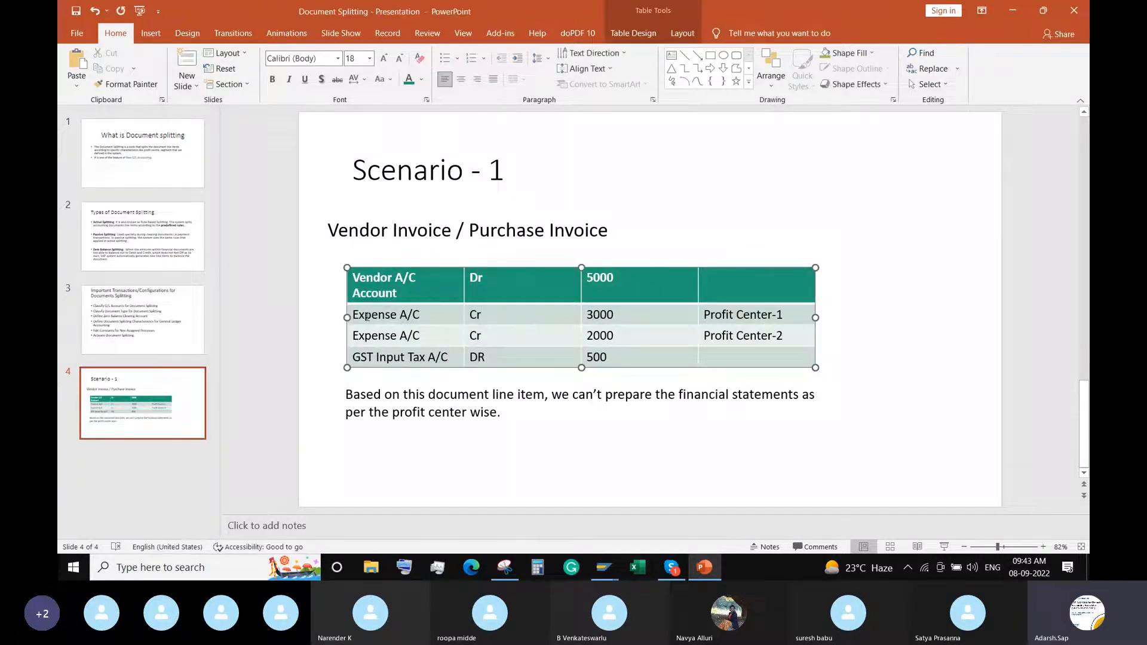
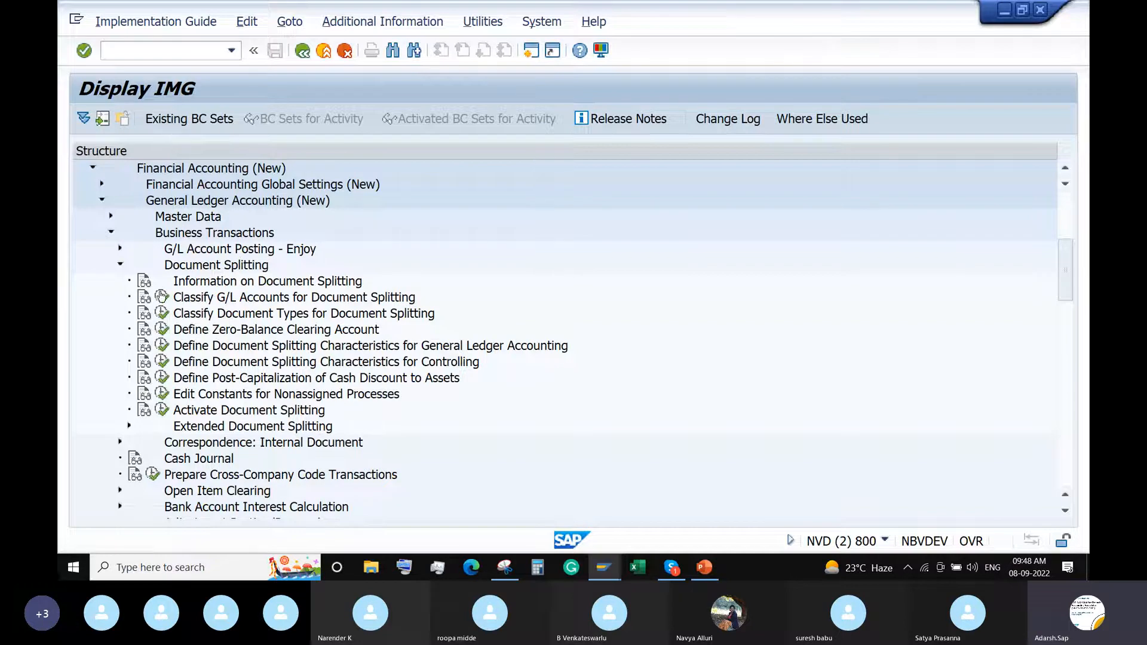
- Open the Classify G/L Accounts for Document Splitting activity for chart of accounts ABCD
left_click(161, 297)
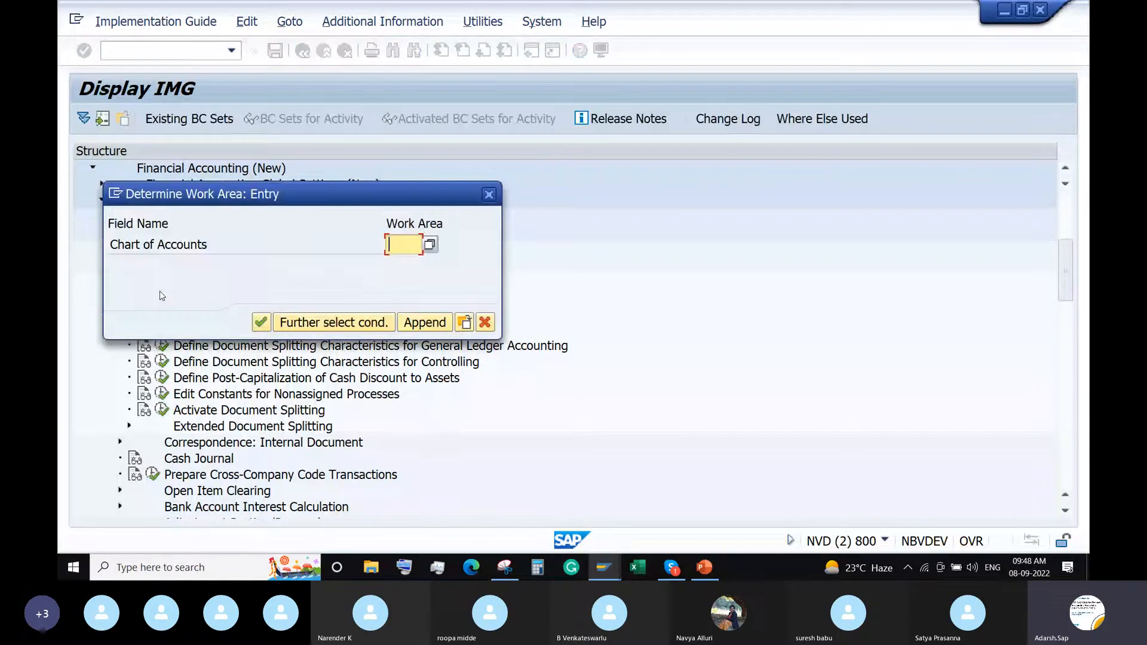
type("ABCD")
key("Return")
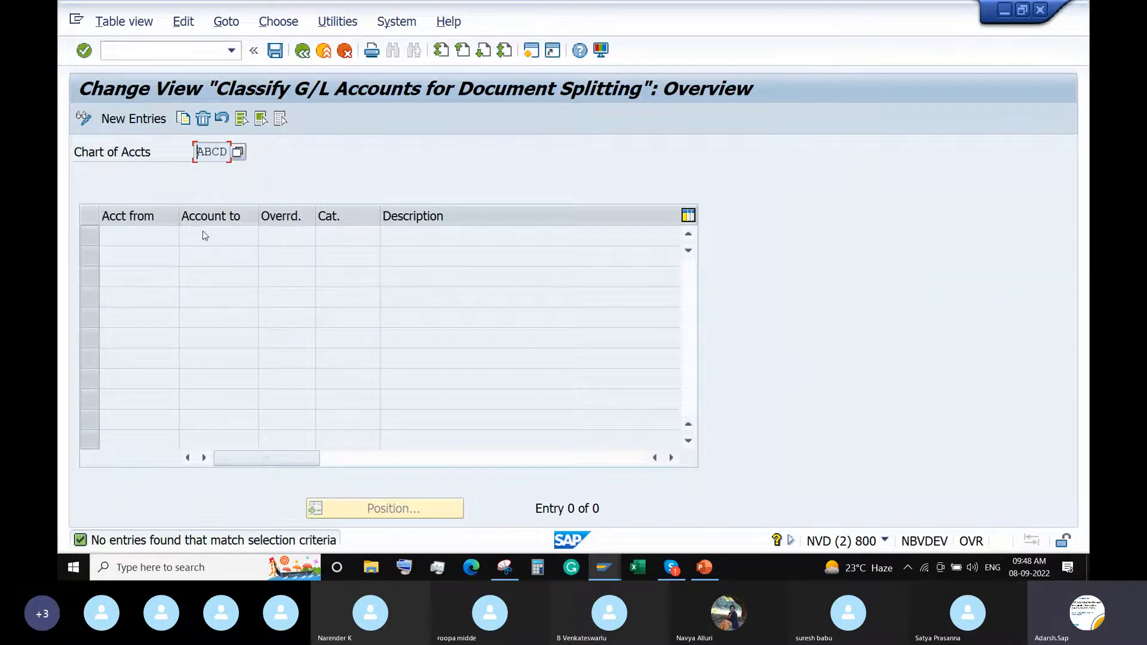
- Run transaction OBD4 in a new session and position the G/L account groups list at chart of accounts ABCD
left_click(531, 51)
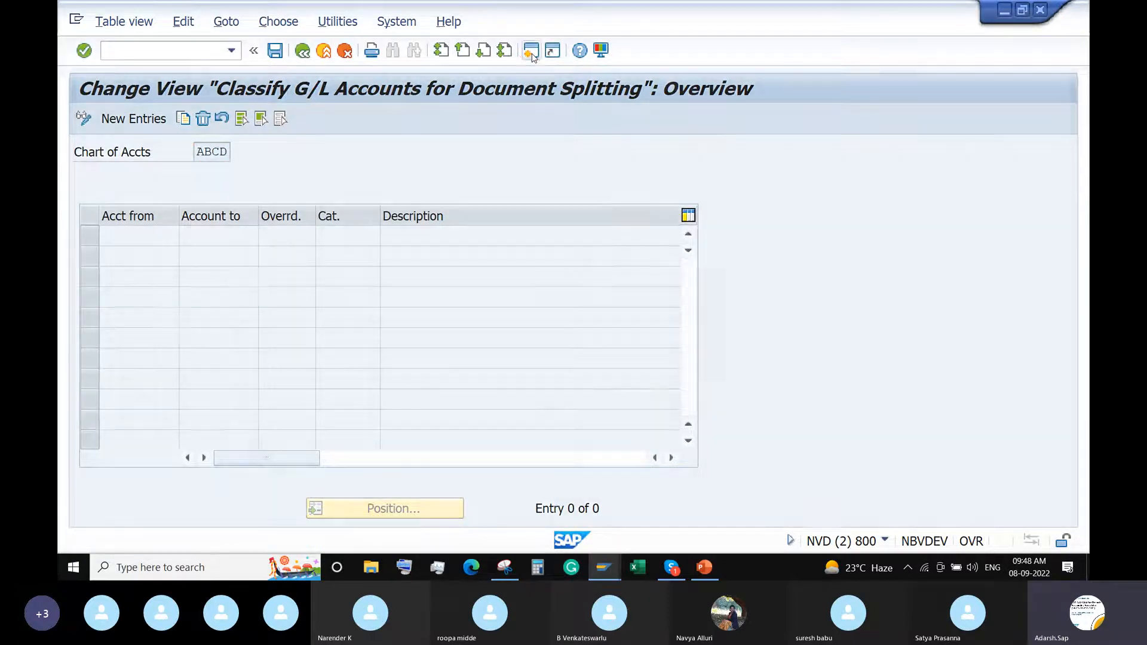
type("obd4")
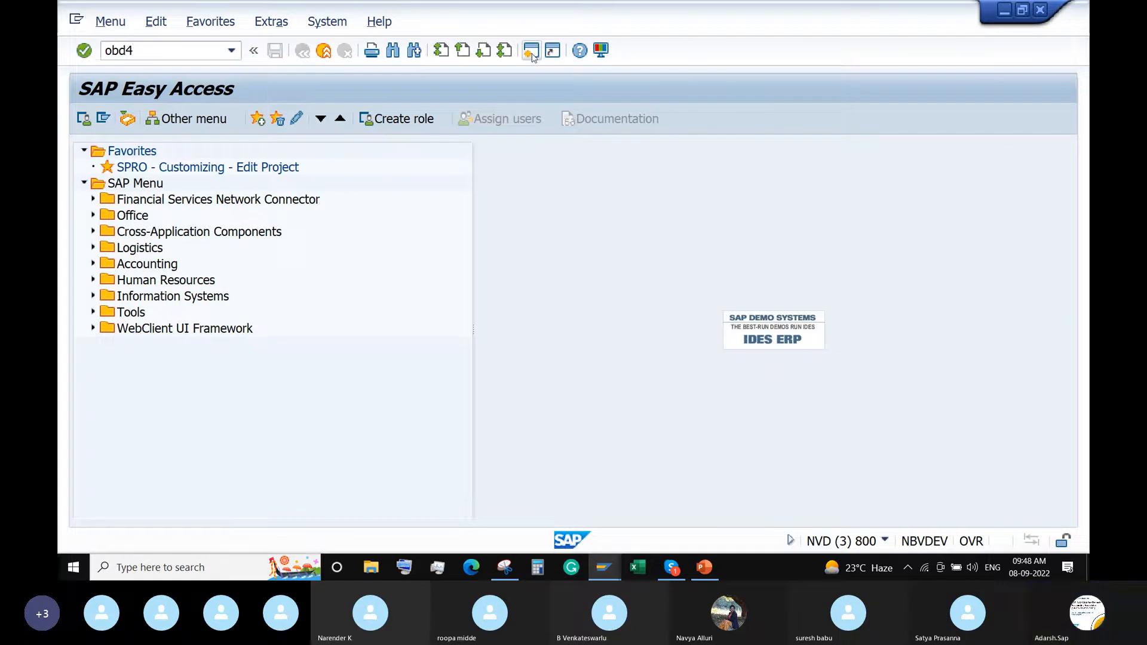
key("Return")
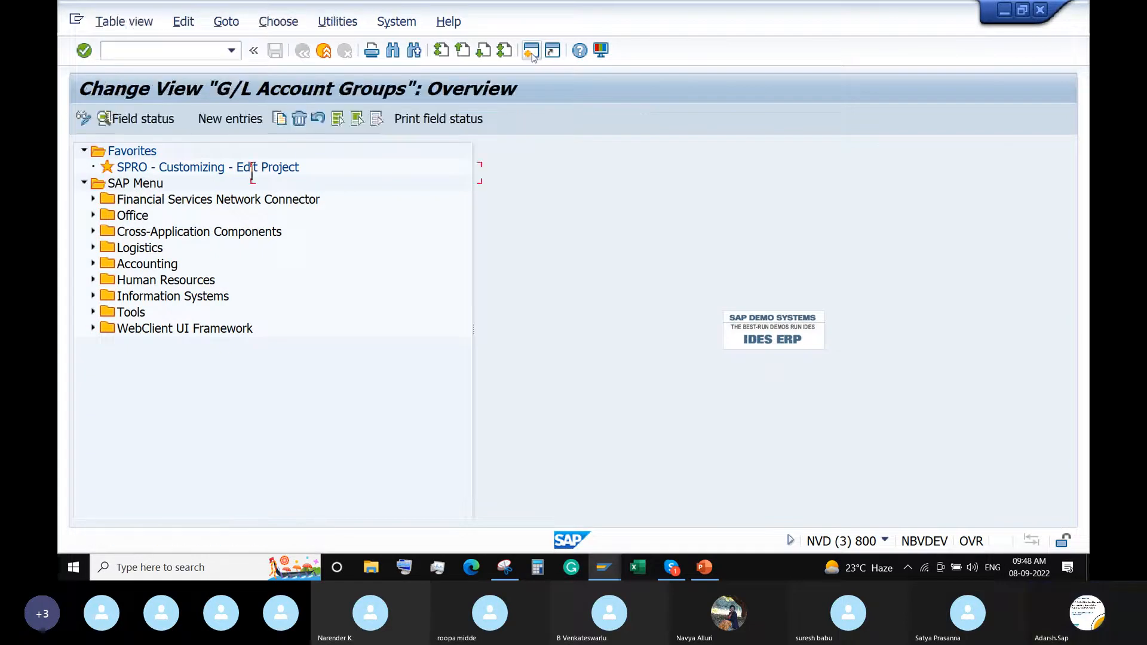
left_click(305, 519)
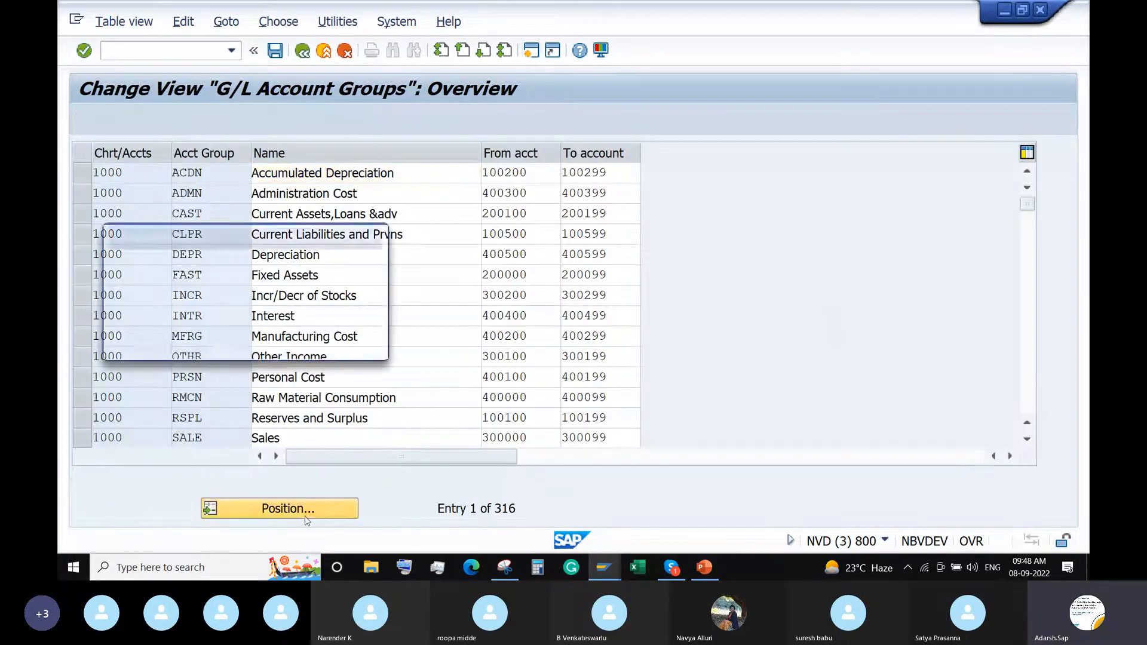
type("SBCD")
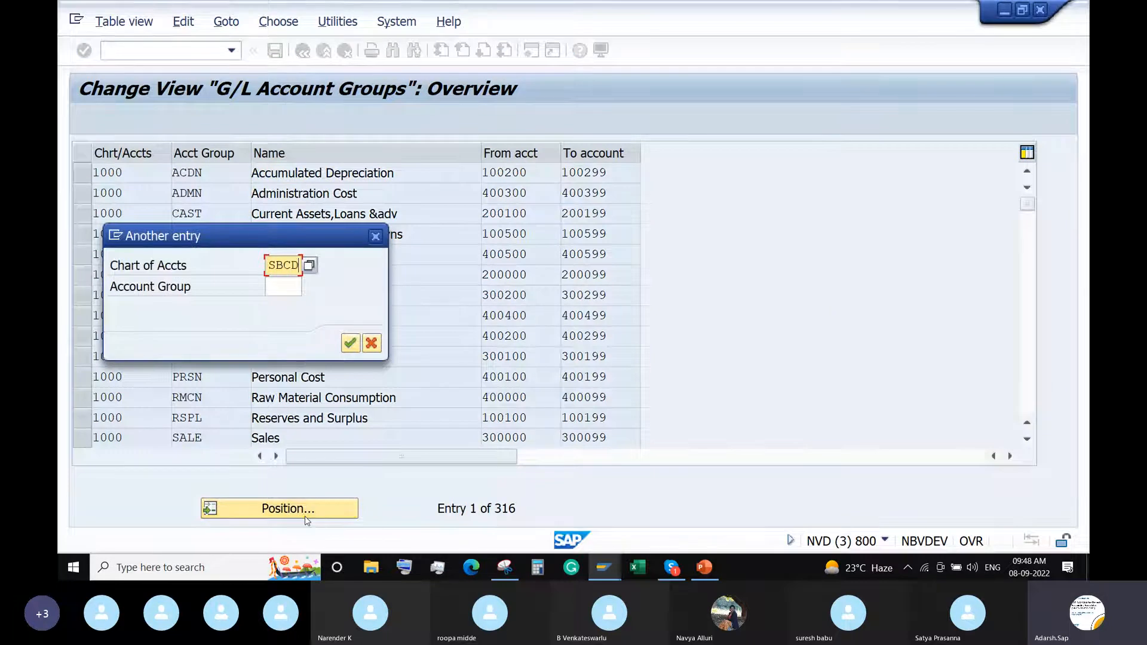
key("BackSpace")
key("BackSpace")
type("ABCD")
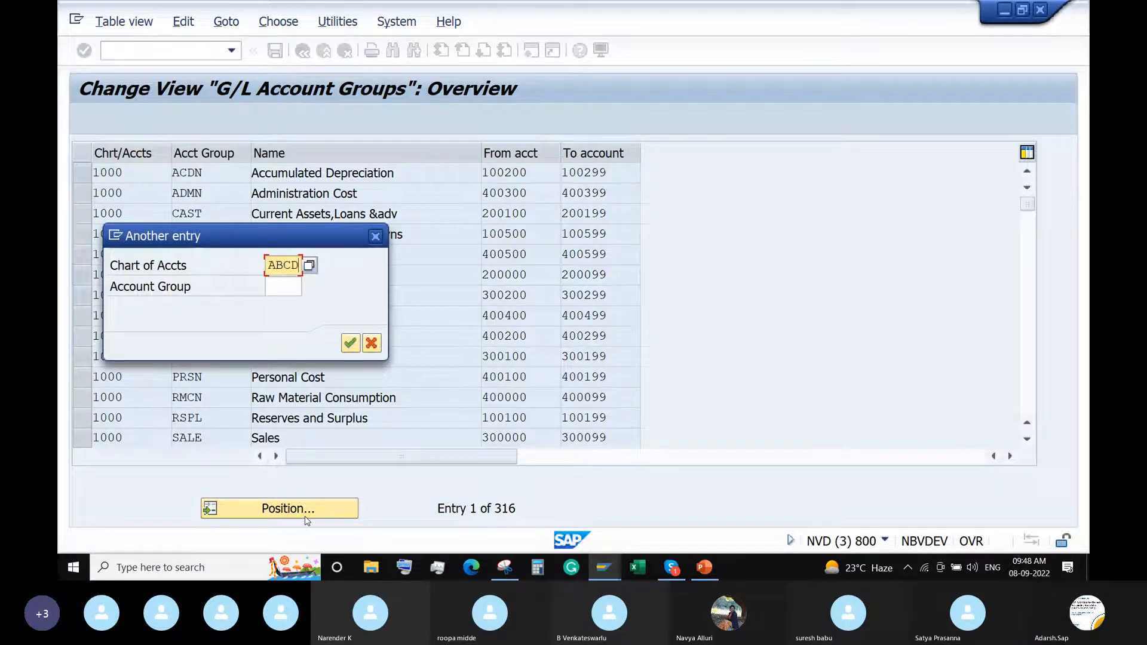
key("Return")
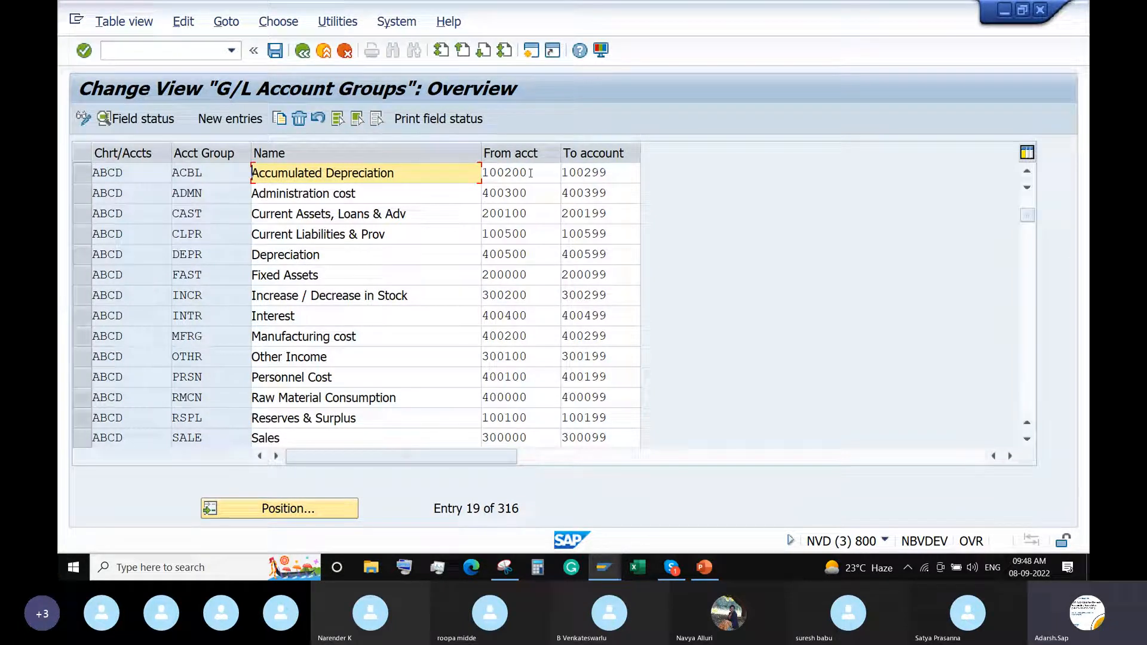
- Return to the G/L account classification view, start new entries, and list the available item categories for the first row
mouse_move(605, 567)
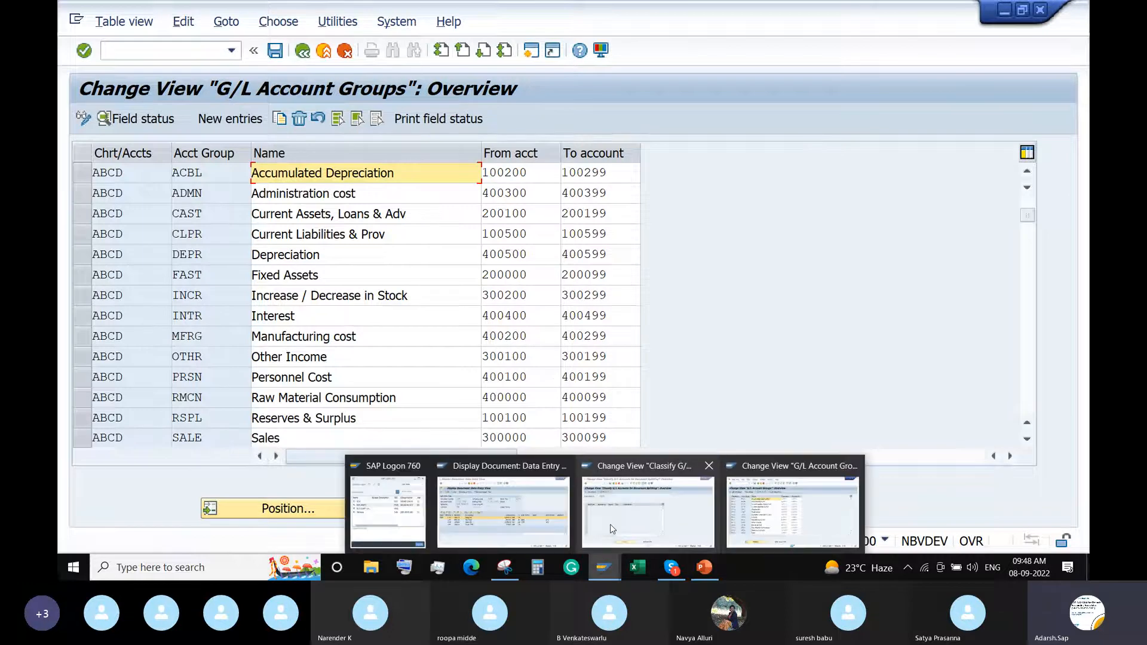
left_click(617, 524)
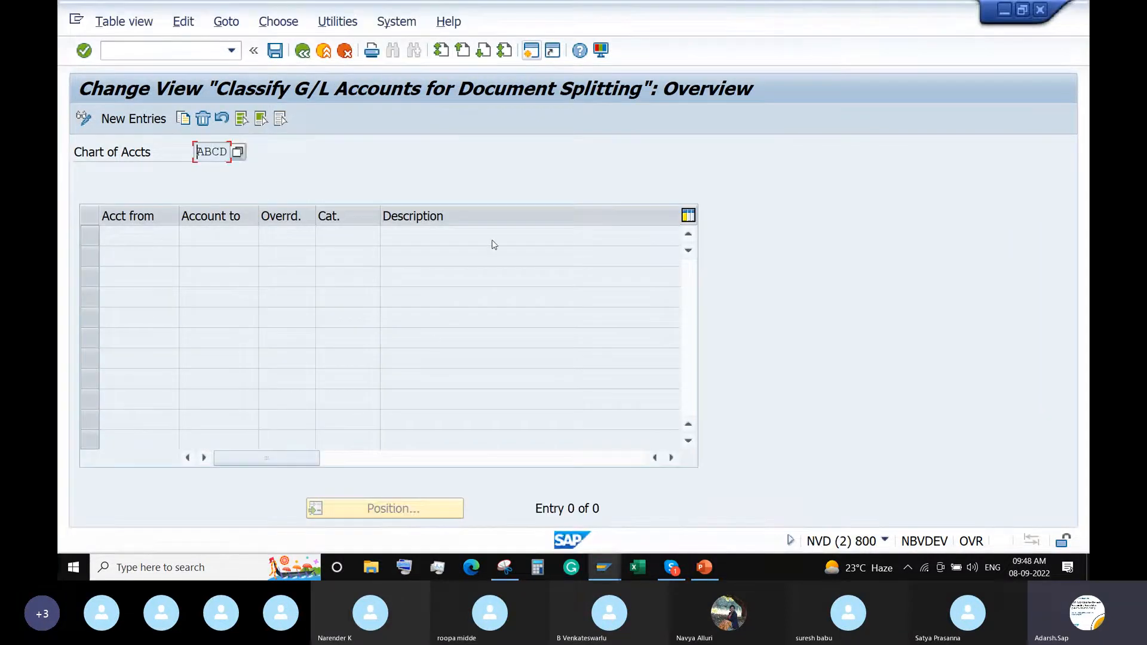
left_click(121, 122)
left_click(354, 236)
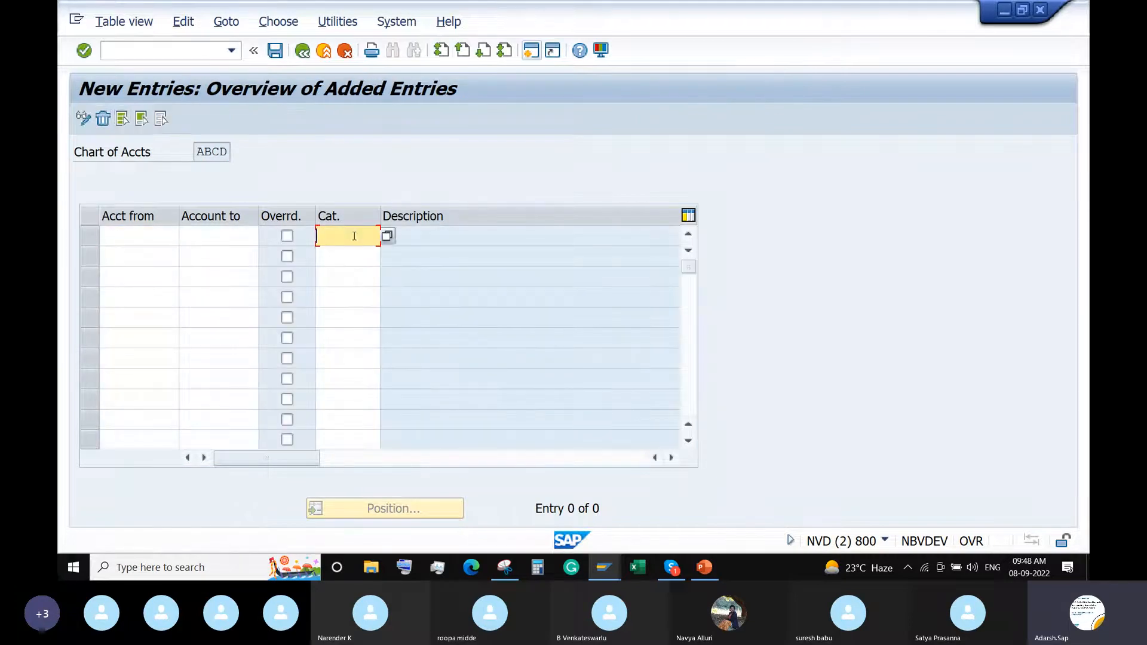
left_click(387, 237)
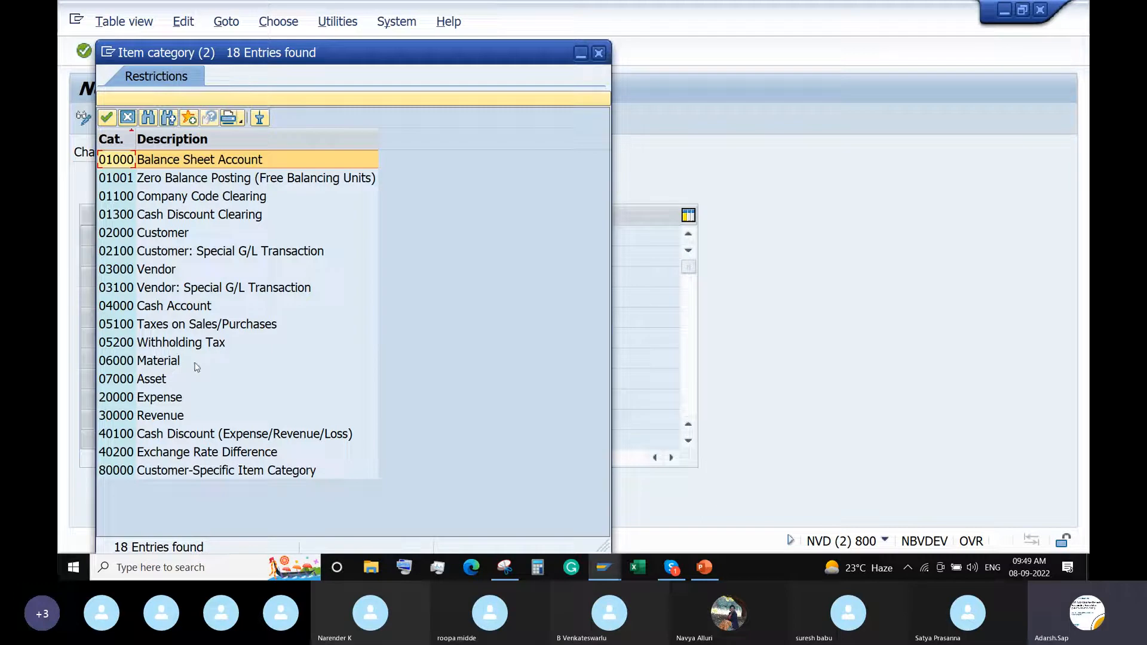
- Copy the From acct value of the Administration cost group from the G/L account groups view
mouse_move(604, 572)
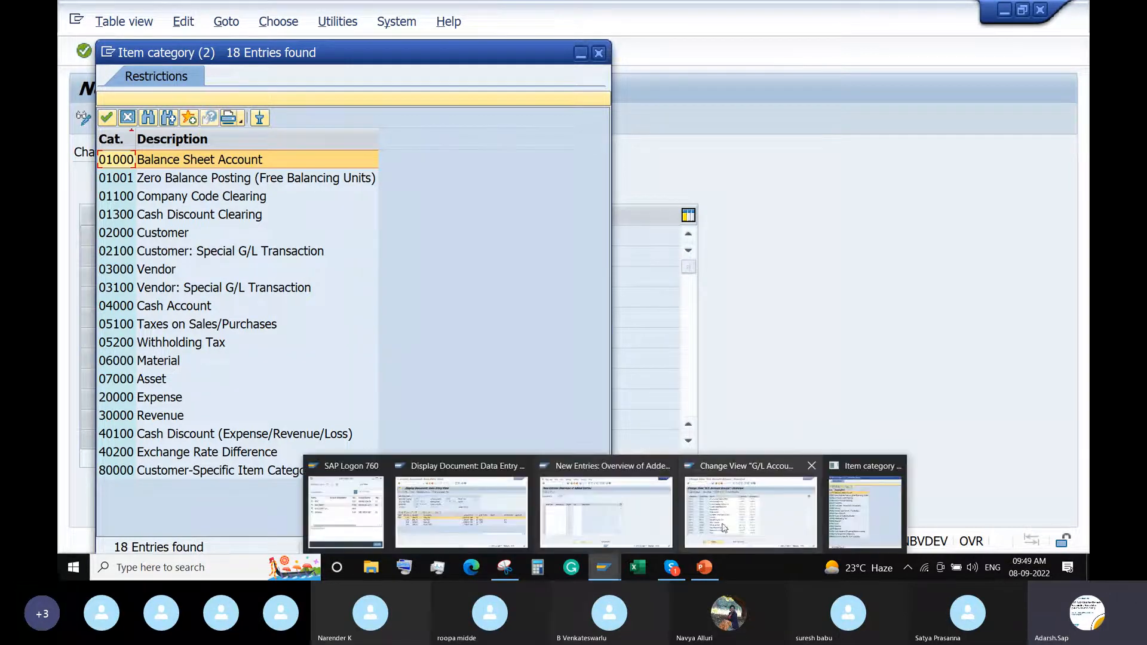
left_click(744, 520)
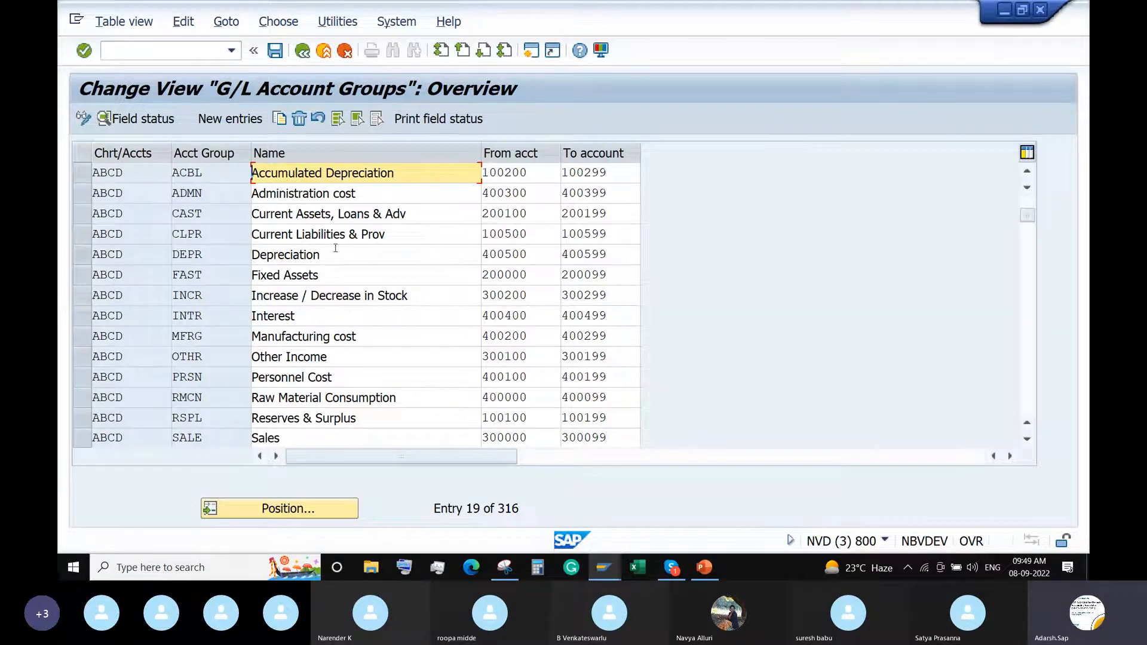
mouse_move(597, 565)
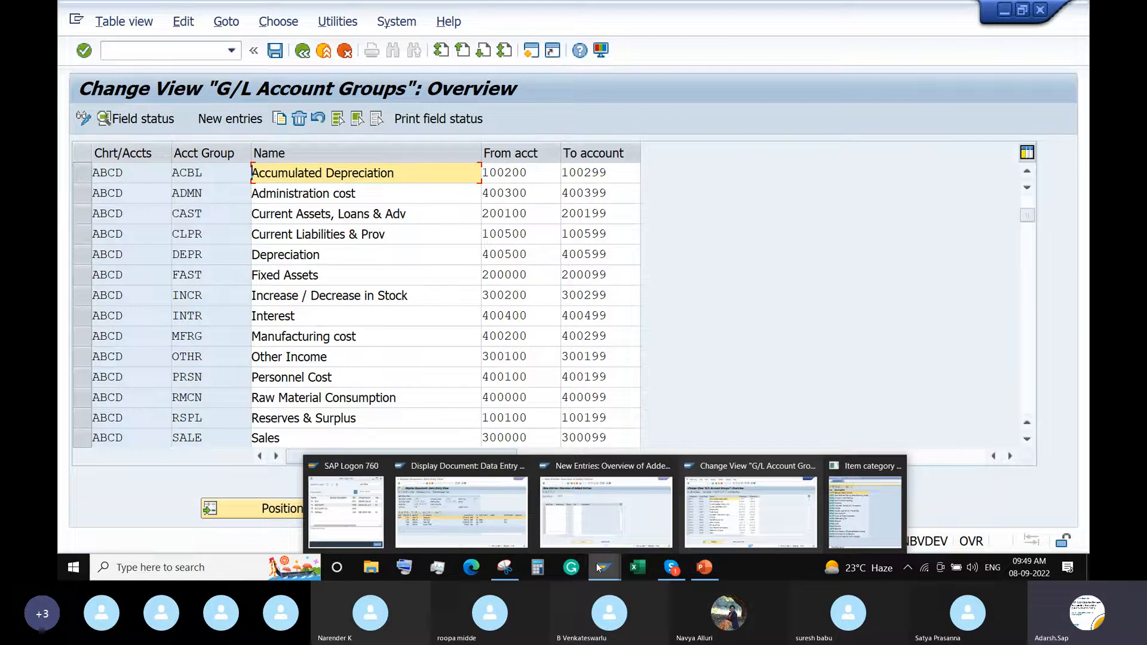
left_click(736, 520)
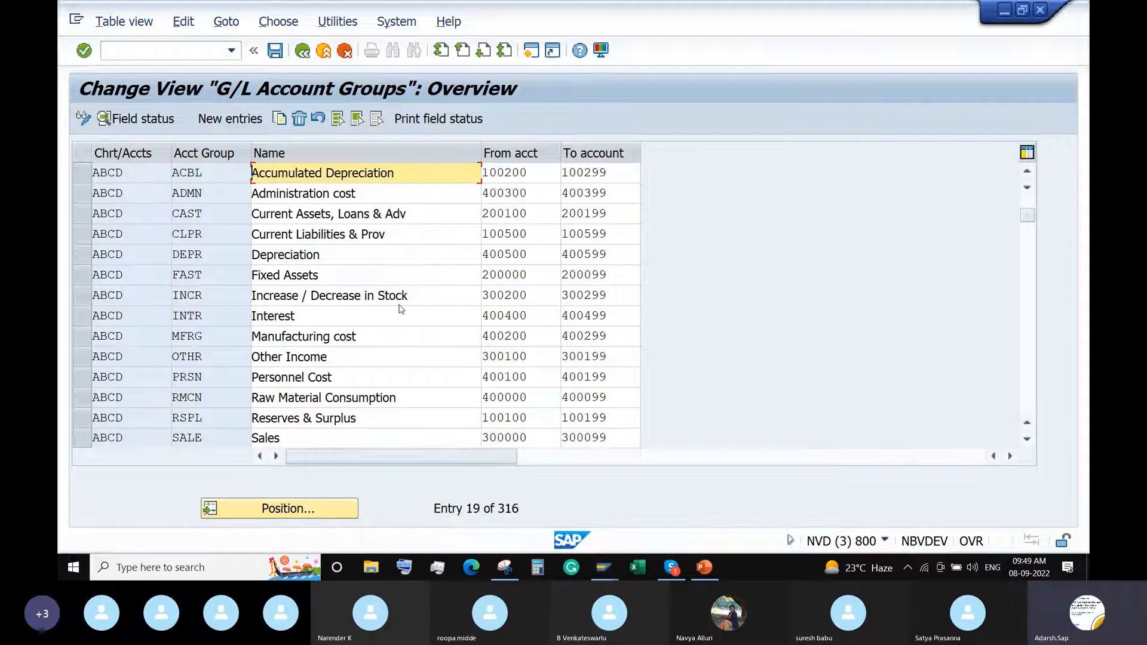
double_click(518, 190)
key("ctrl+c")
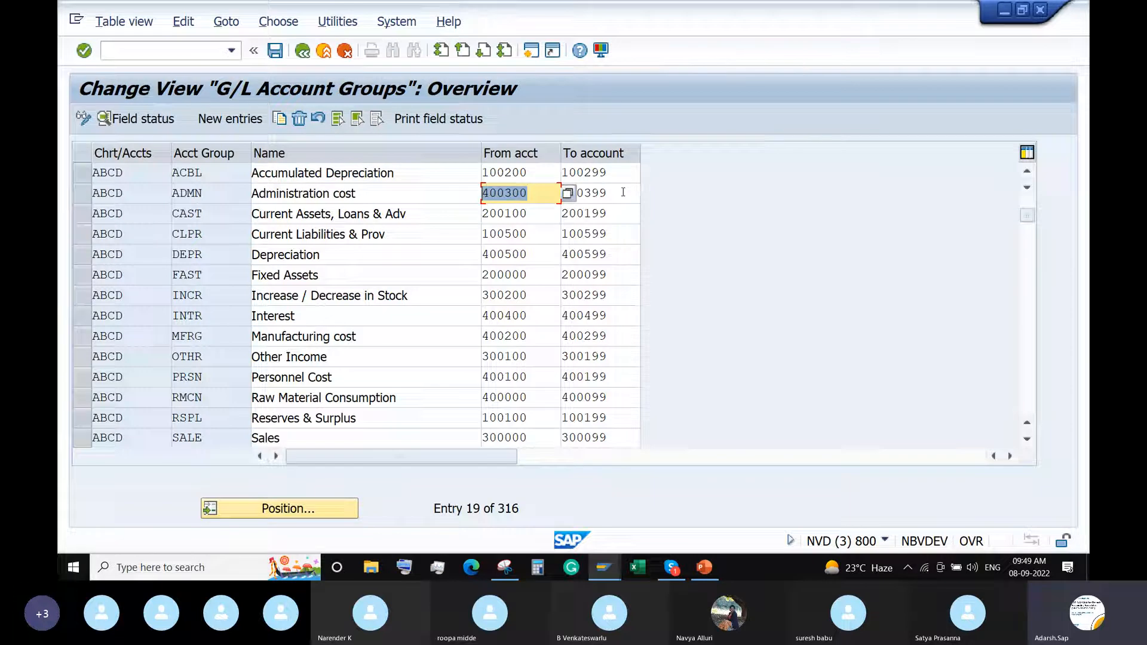
- Return to the new classification entries, dismiss the item category list, and enter 400300 as the first row's starting account
mouse_move(603, 571)
left_click(606, 511)
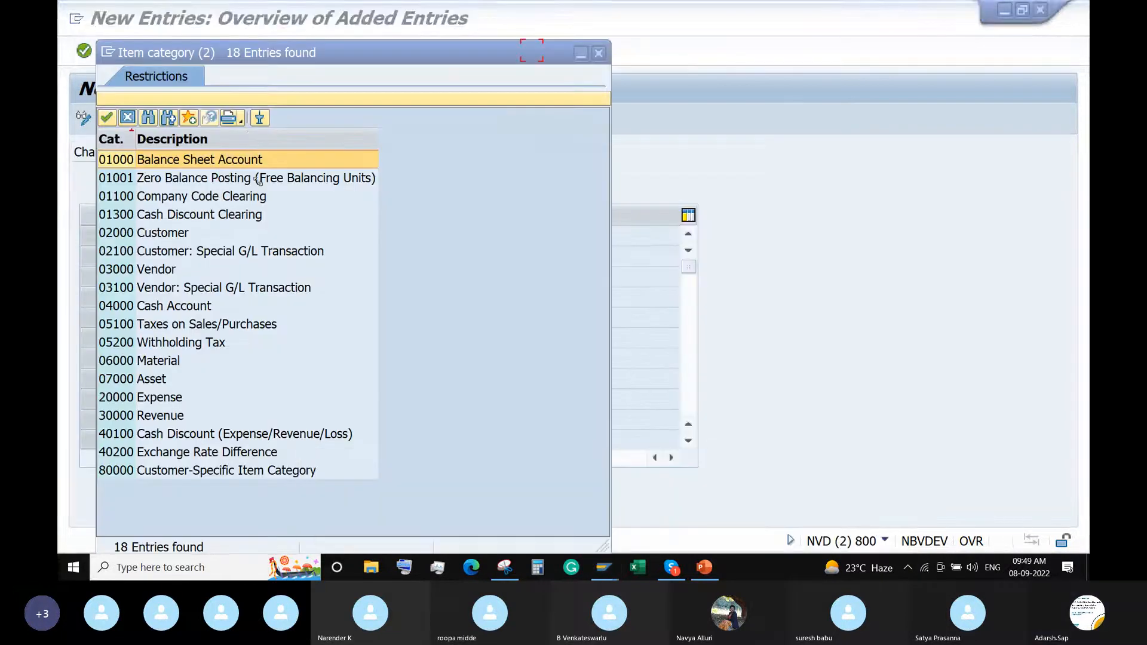
left_click(598, 52)
left_click(142, 239)
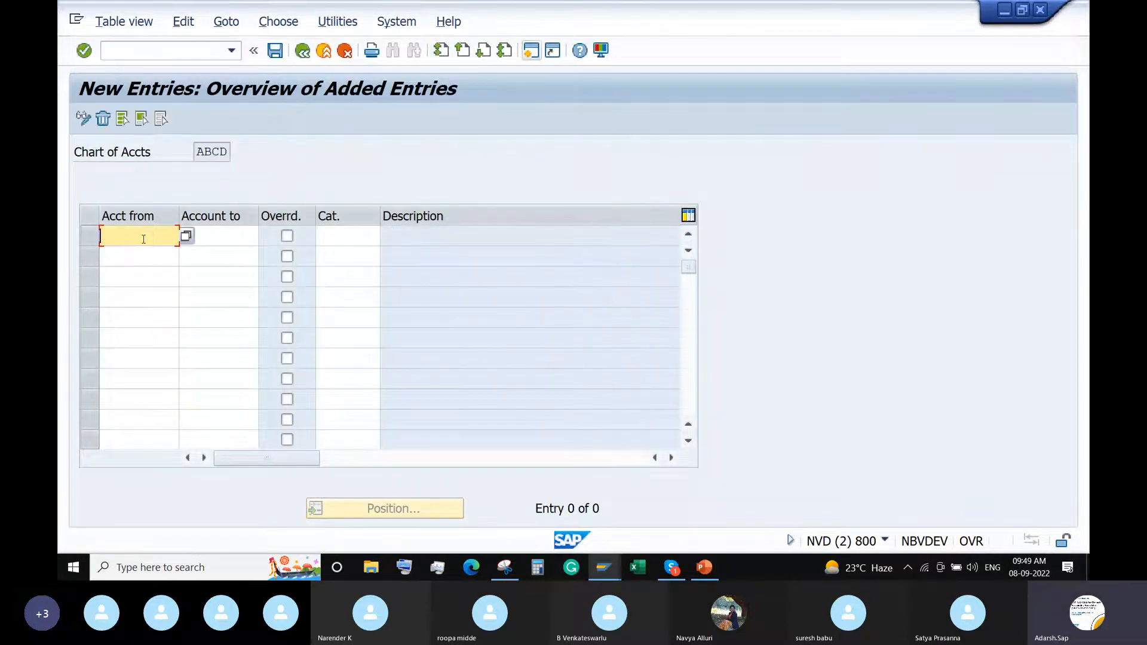
key("ctrl+v")
left_click(226, 231)
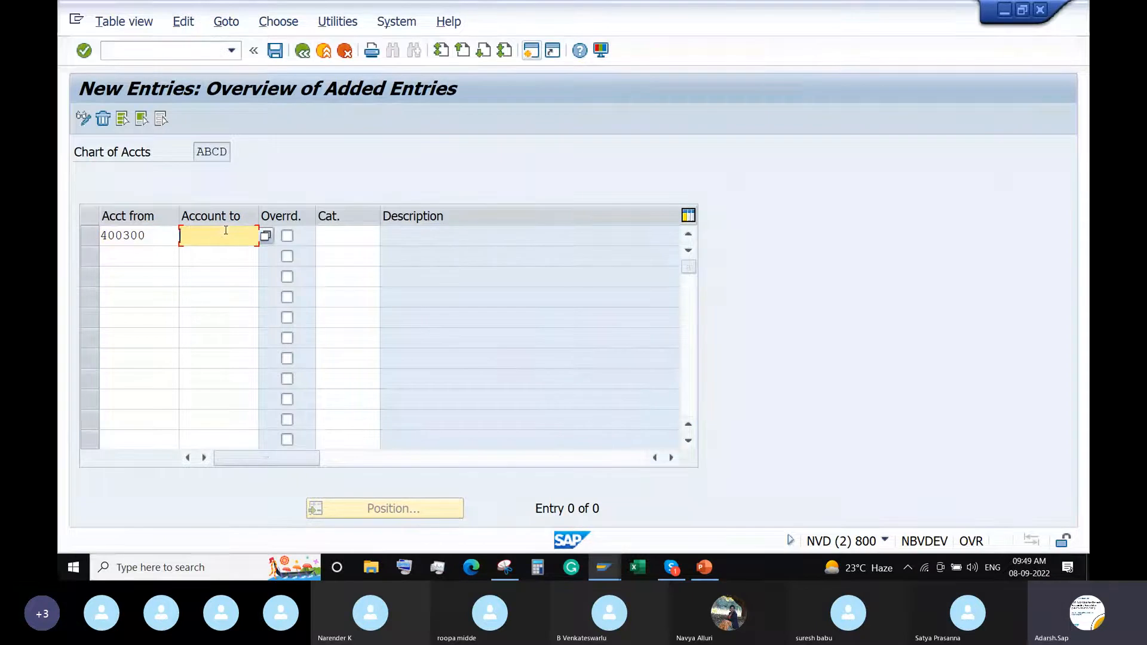
- Copy the Administration cost group's To account from the G/L account groups view and enter 400399 as the first row's ending account
mouse_move(617, 565)
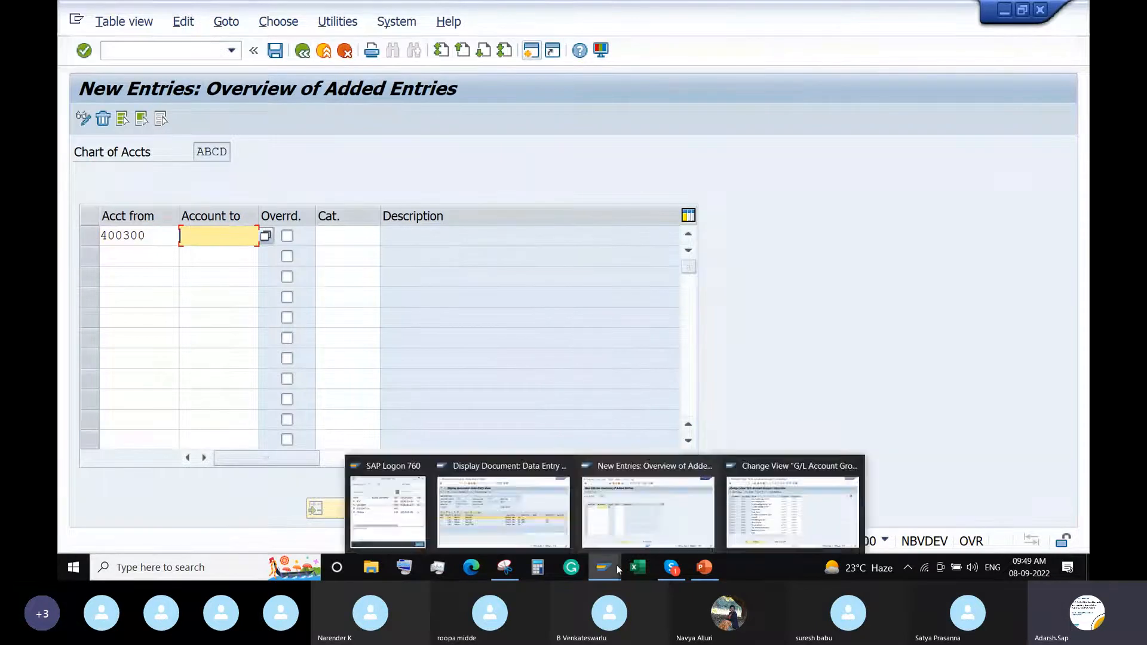
left_click(793, 512)
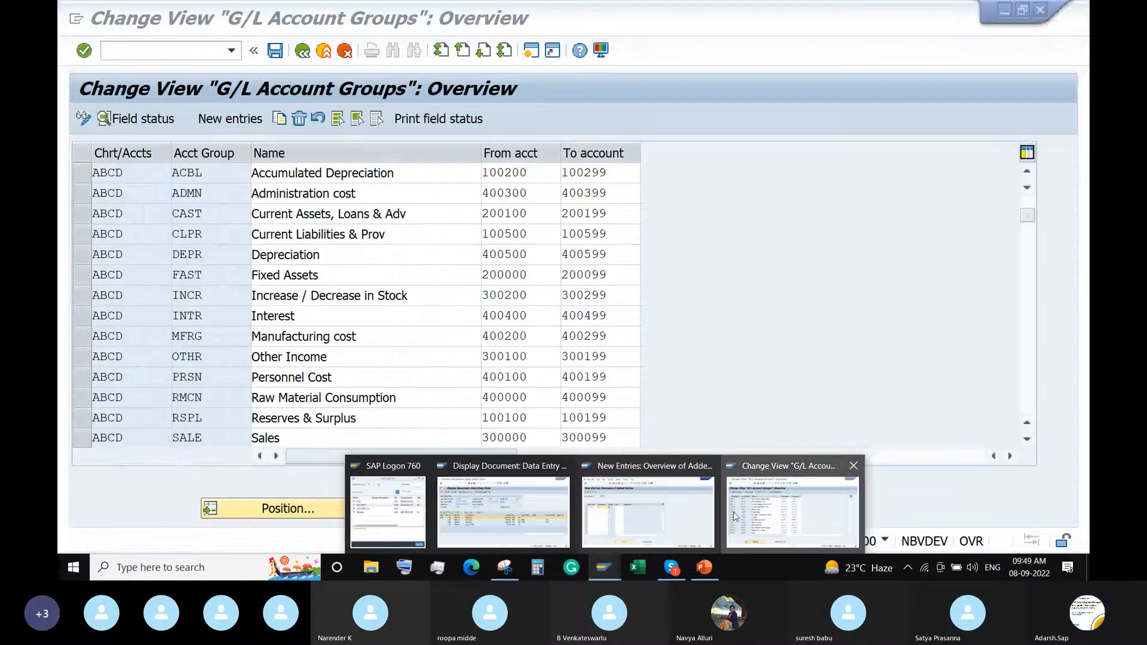
left_click_drag(618, 193, 562, 193)
key("ctrl+c")
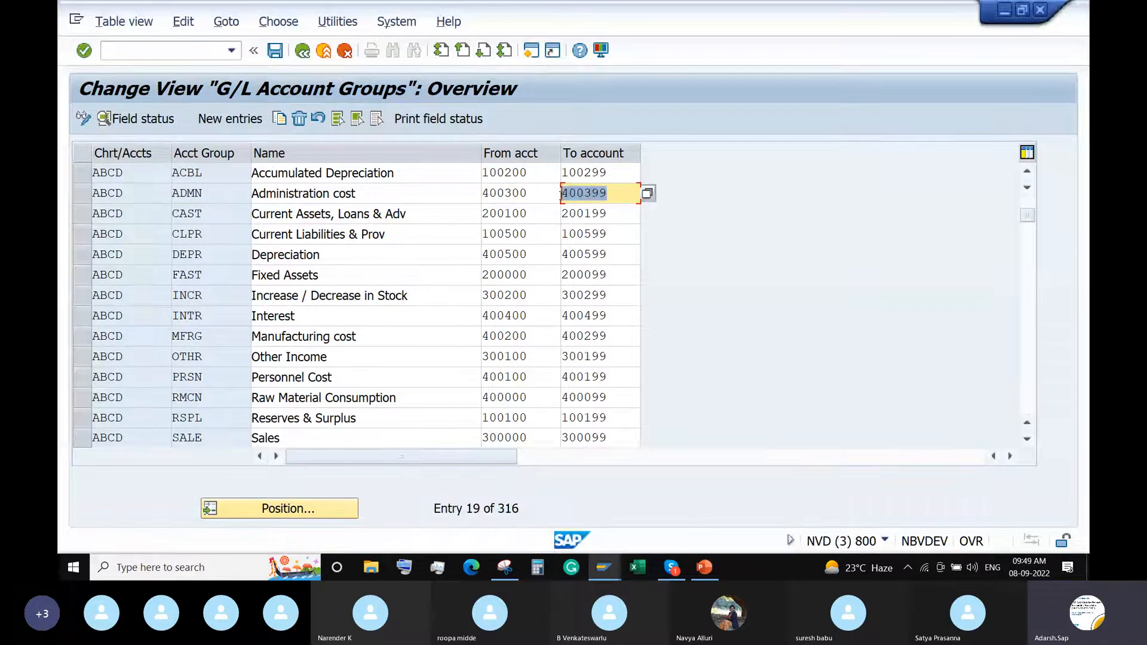
left_click(561, 195)
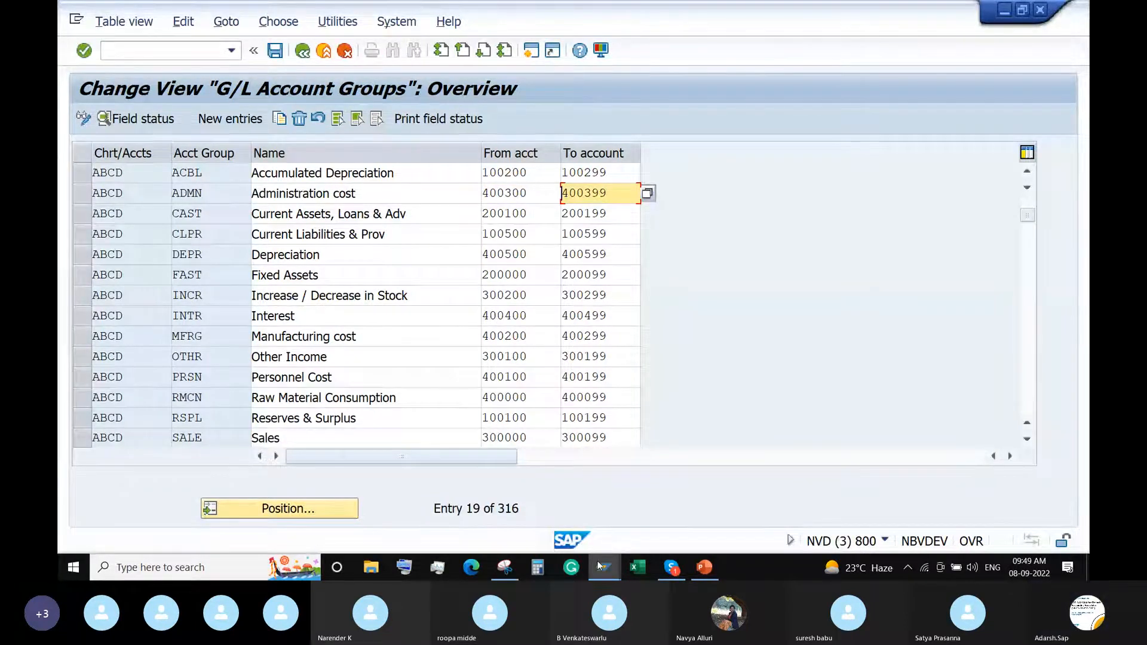
mouse_move(598, 563)
left_click(618, 511)
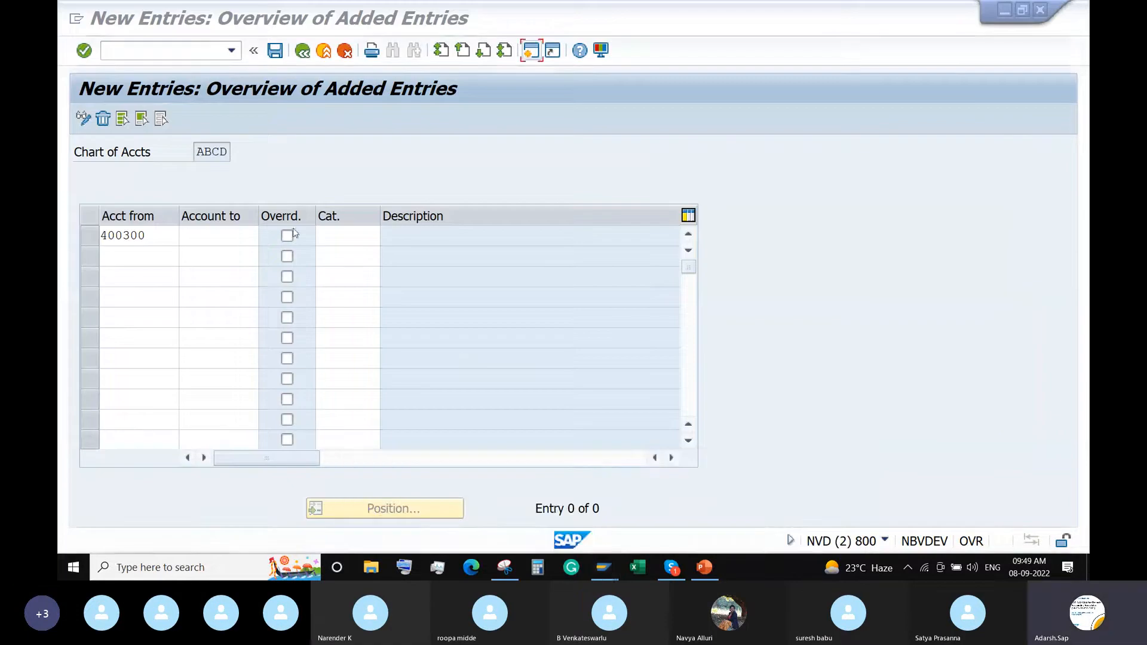
left_click(223, 233)
key("ctrl+v")
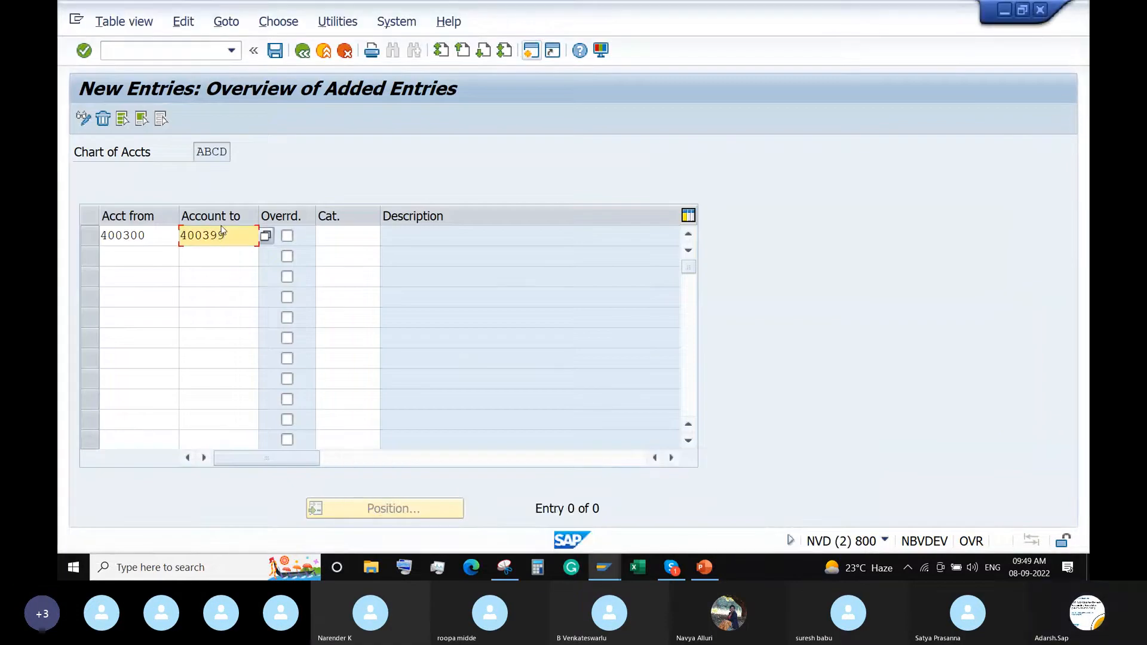
- Assign item category 20000 Expense to the first account range and confirm the entry
left_click(345, 240)
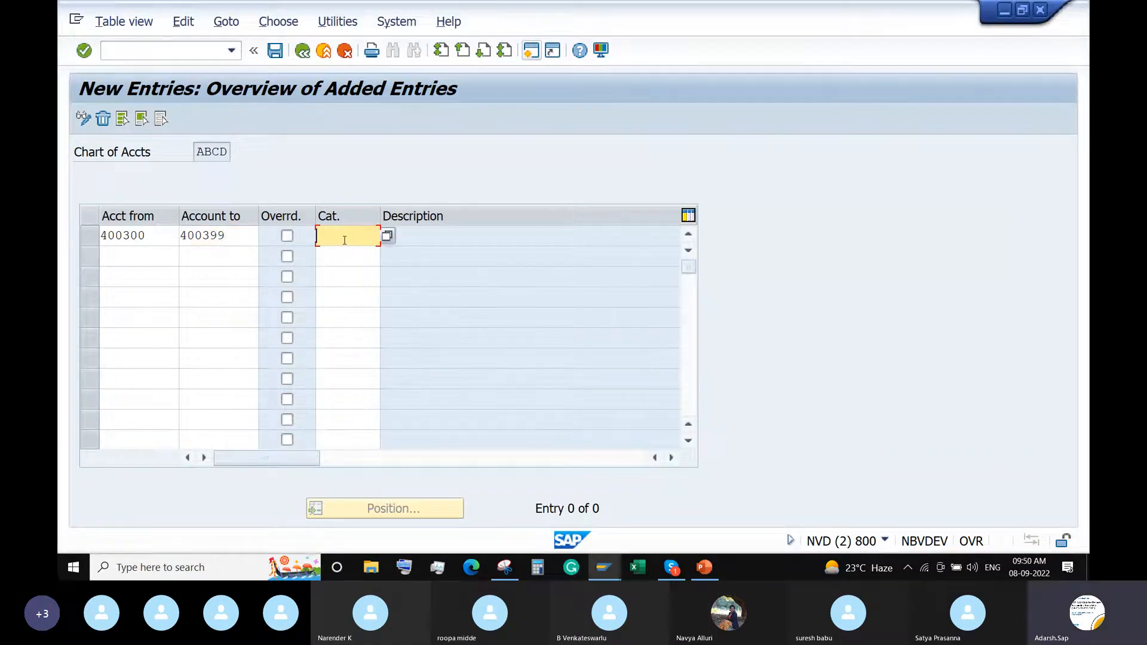
left_click(388, 235)
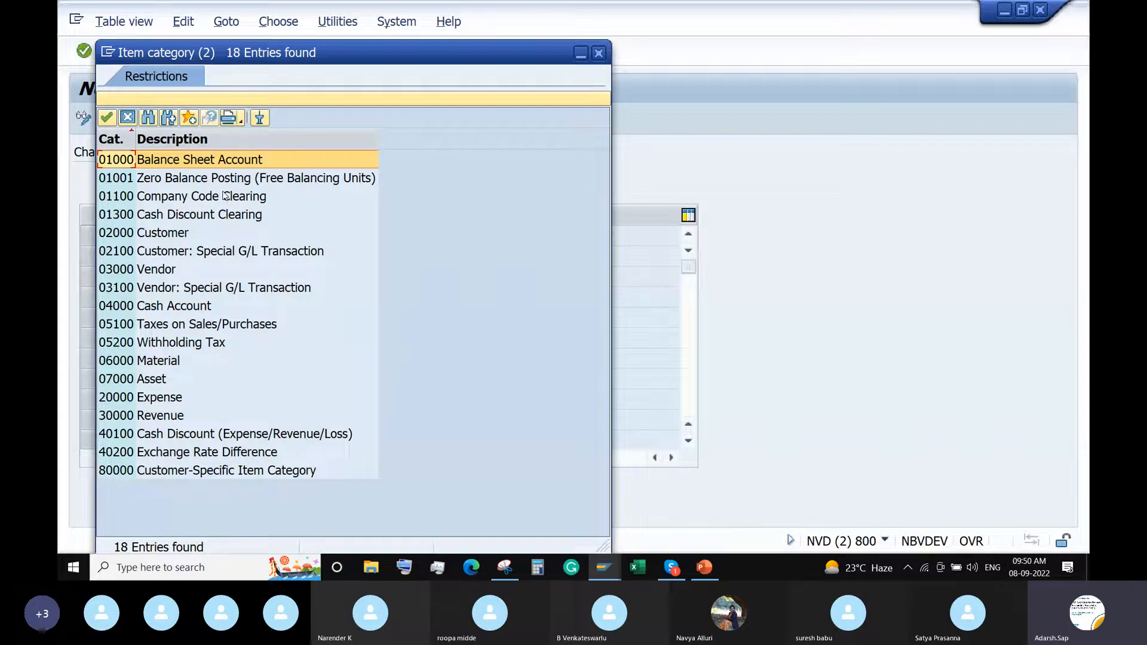
double_click(168, 400)
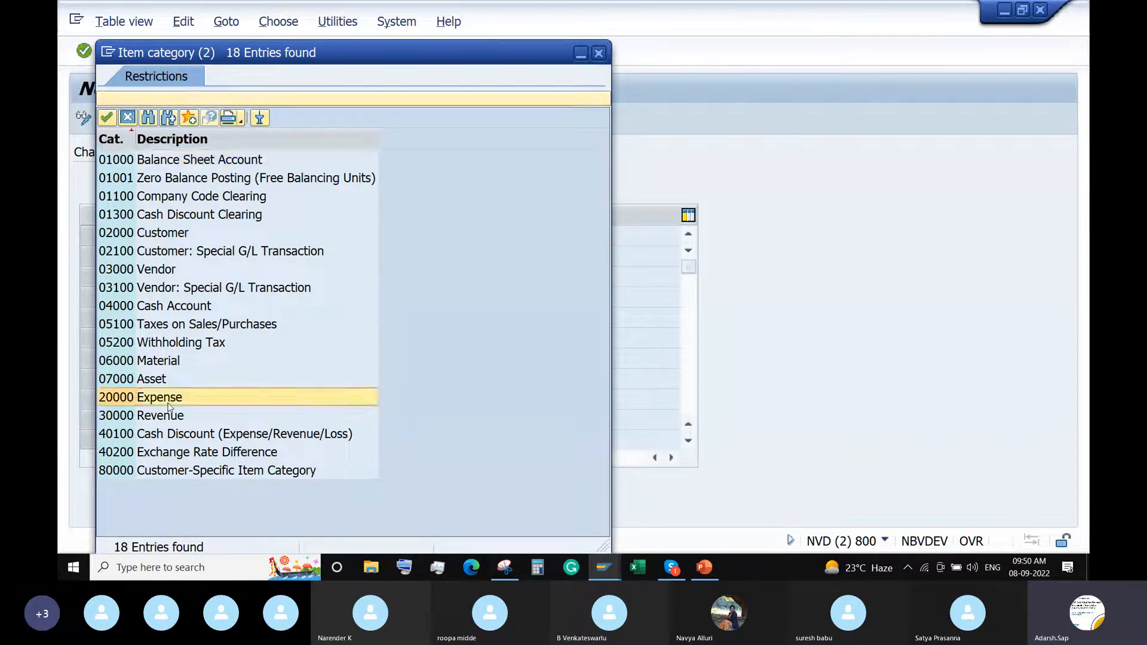
mouse_move(605, 577)
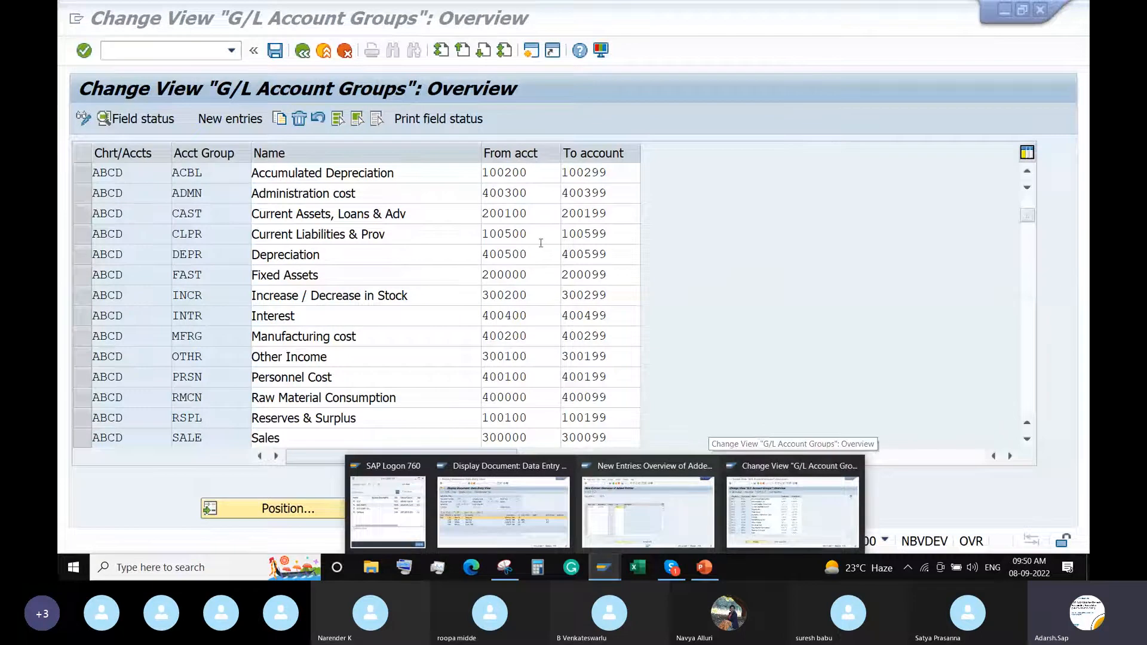
key("Return")
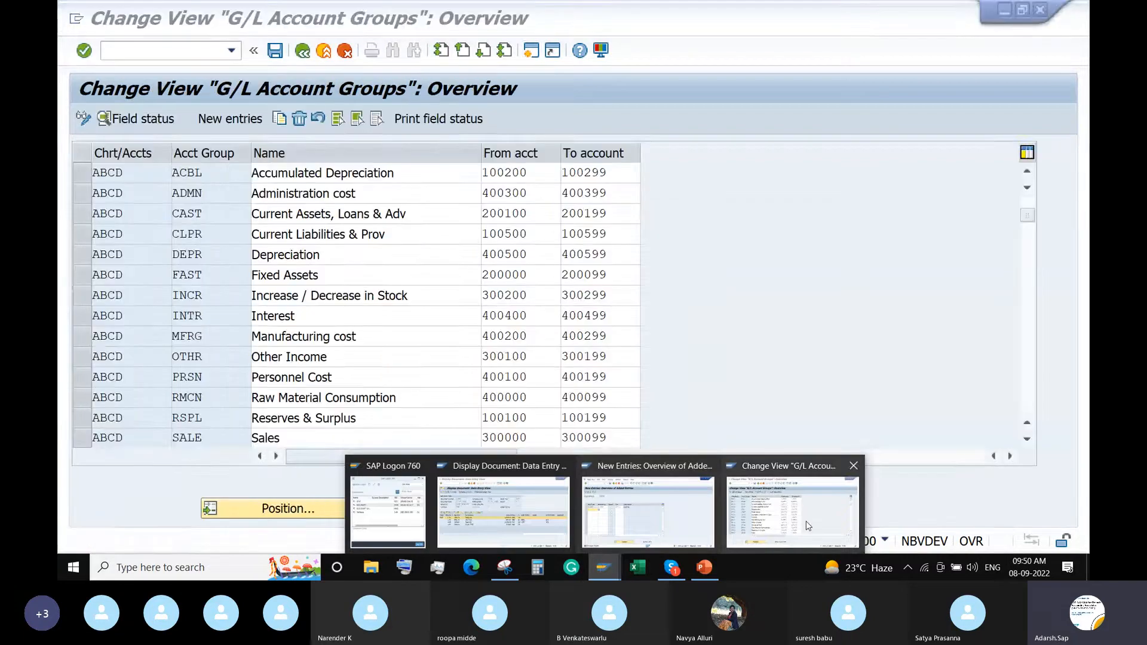
- Copy the Current Liabilities & Prov group's From acct and enter 100500 as the second classification row's starting account
left_click(808, 526)
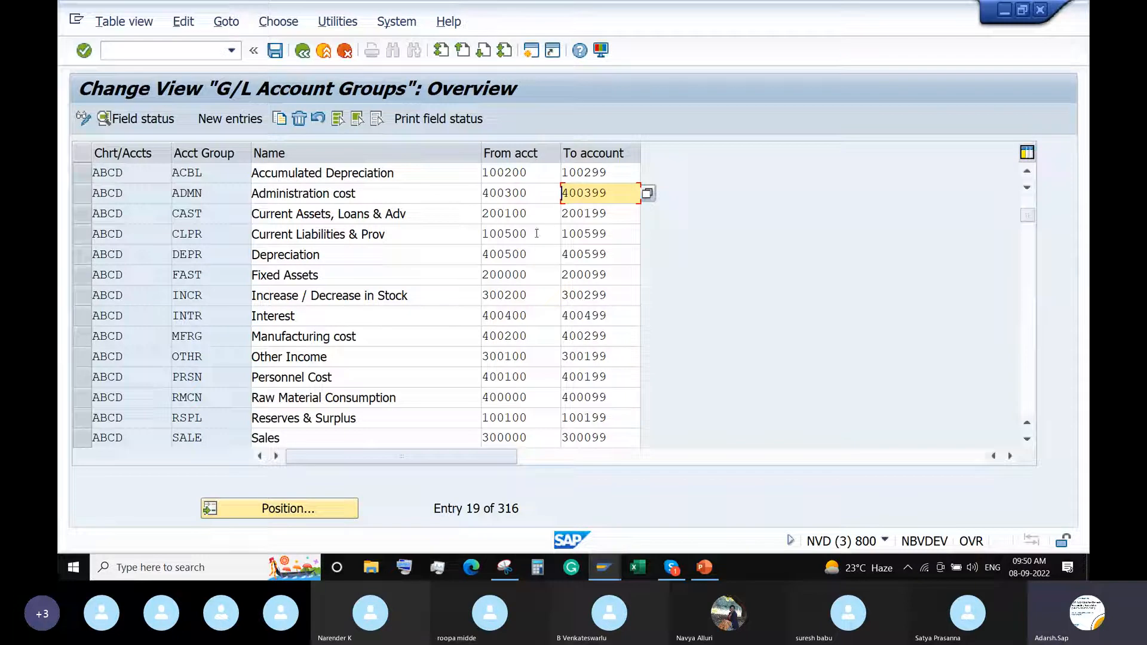
left_click_drag(528, 234, 484, 234)
key("ctrl+c")
left_click(484, 233)
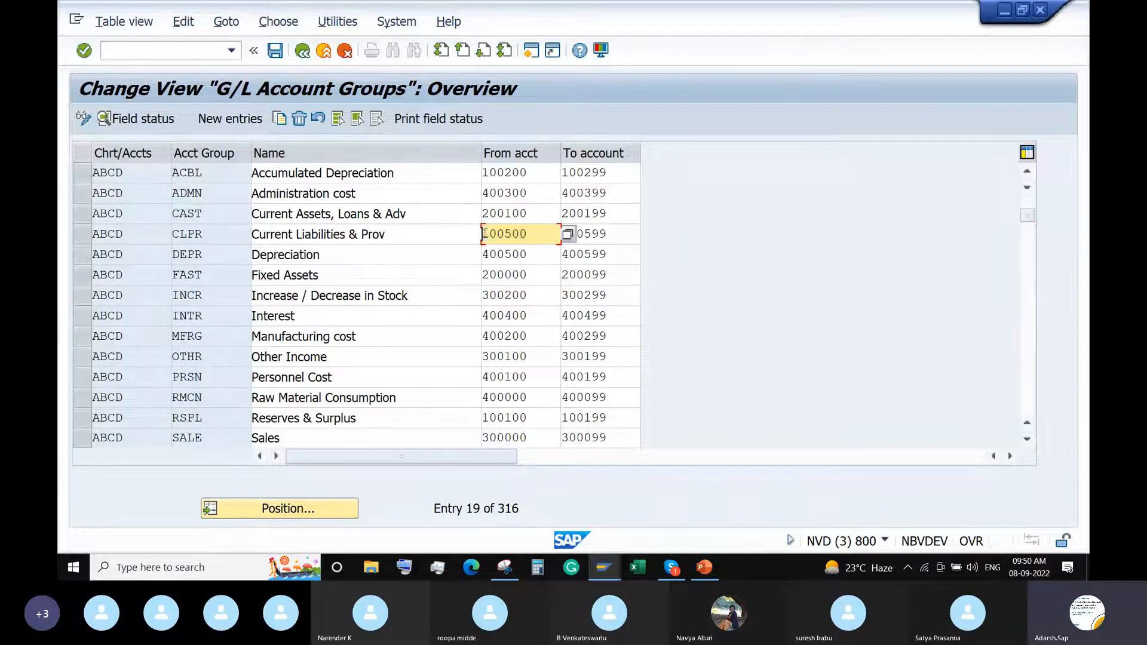
mouse_move(606, 558)
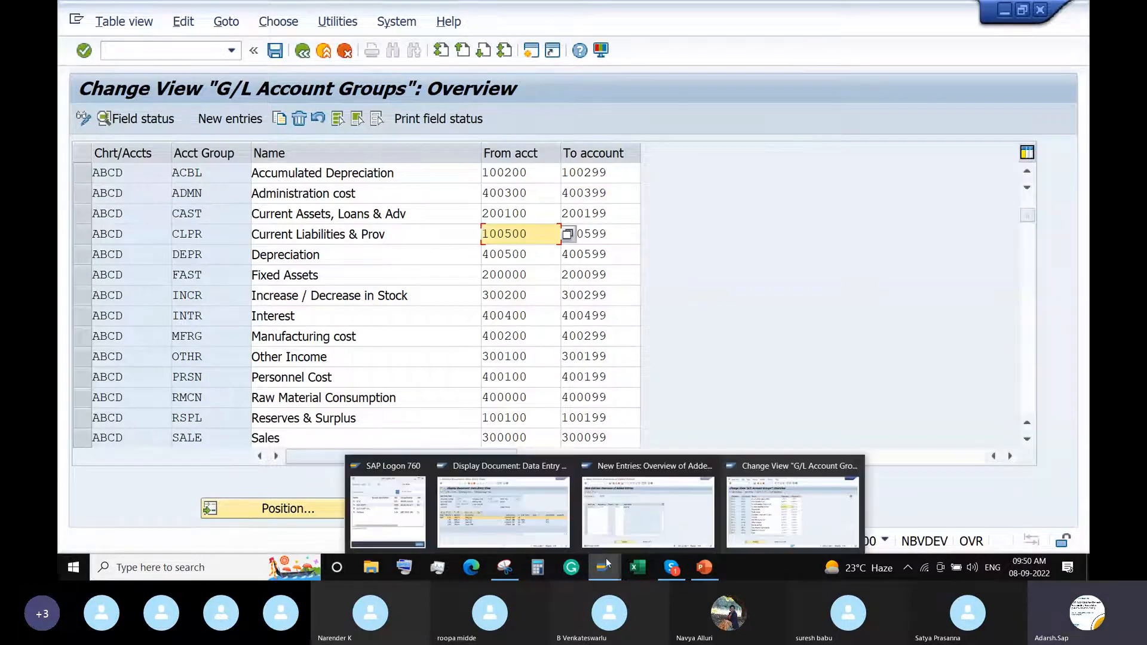
left_click(616, 513)
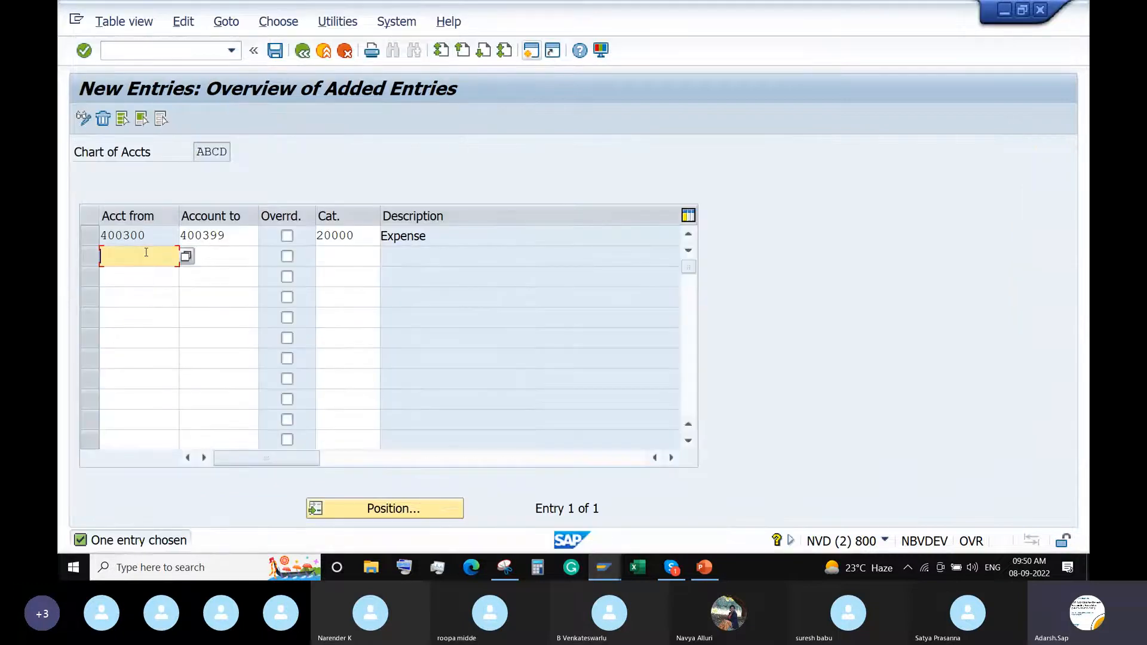
key("ctrl+v")
- Copy the Current Liabilities & Prov group's To account and enter 100599 as the second row's ending account
left_click(220, 253)
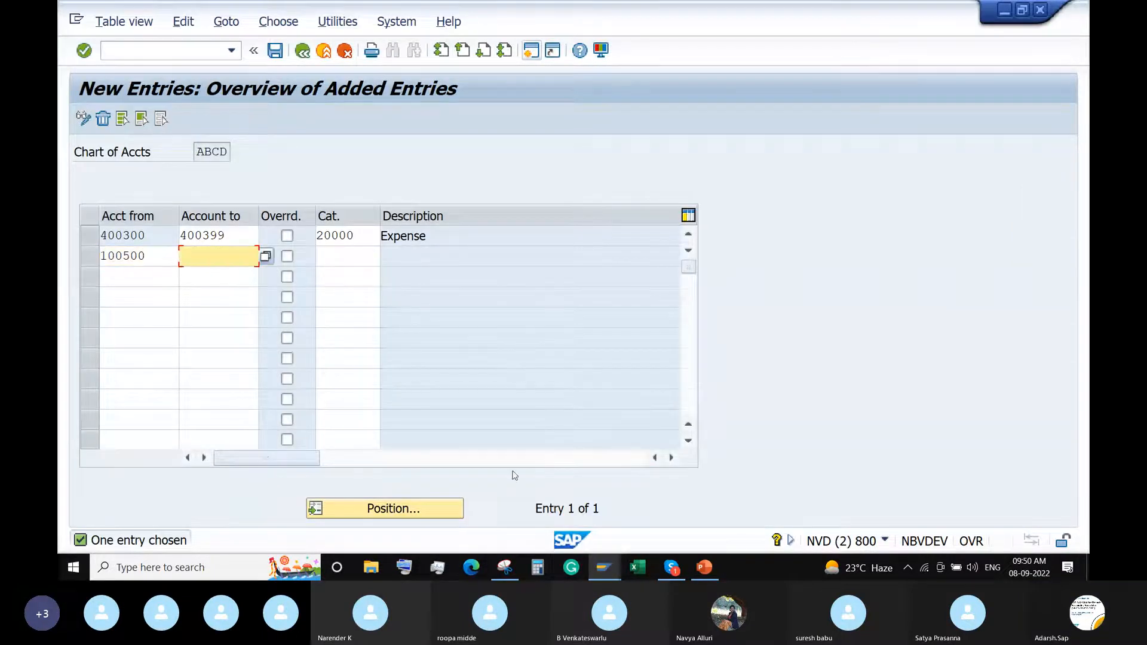
mouse_move(613, 573)
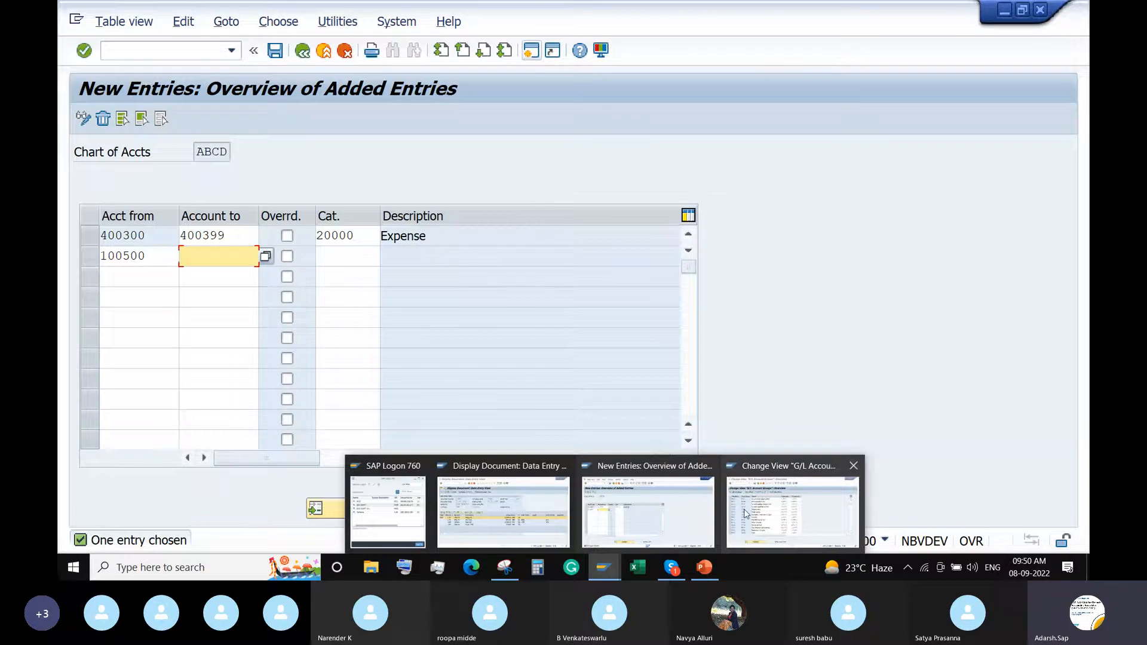
left_click(792, 511)
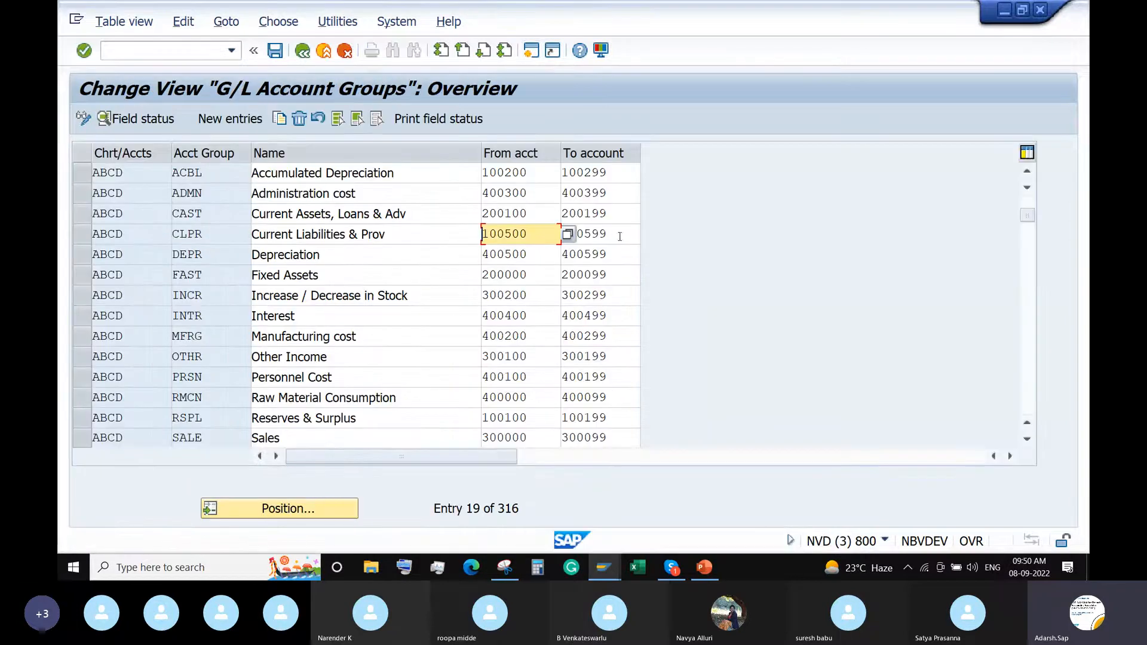
left_click_drag(607, 234, 560, 236)
key("ctrl+c")
left_click(560, 236)
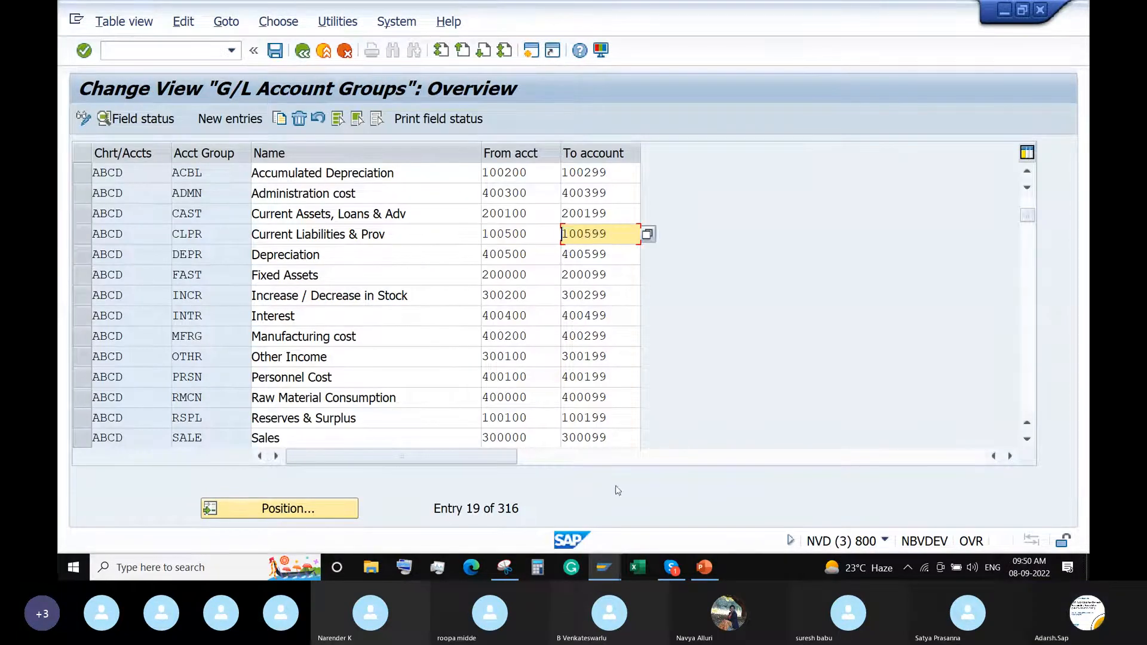
mouse_move(604, 567)
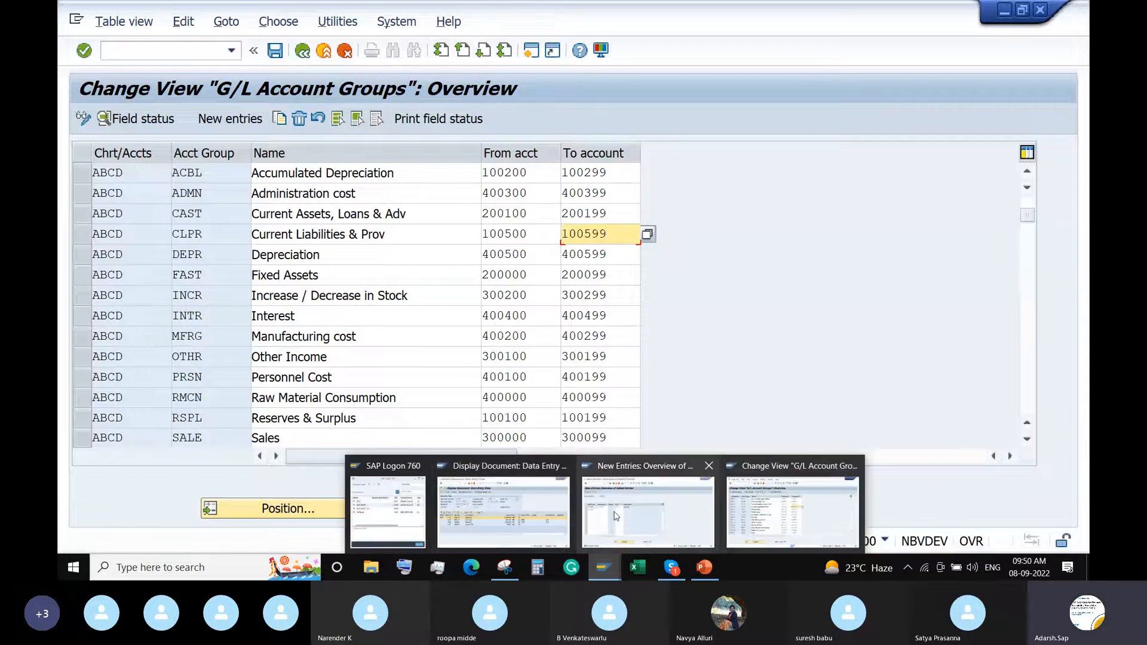
left_click(585, 511)
left_click(251, 258)
key("ctrl+v")
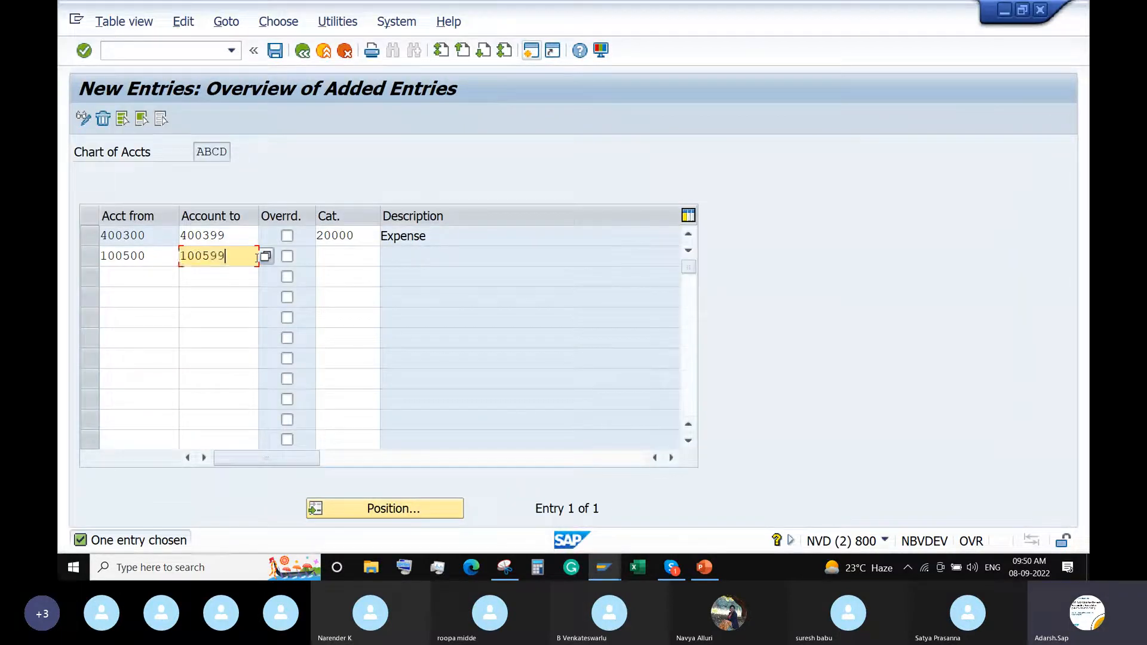
- Assign item category 01000 Balance Sheet Account to the second account range
left_click(343, 257)
left_click(388, 258)
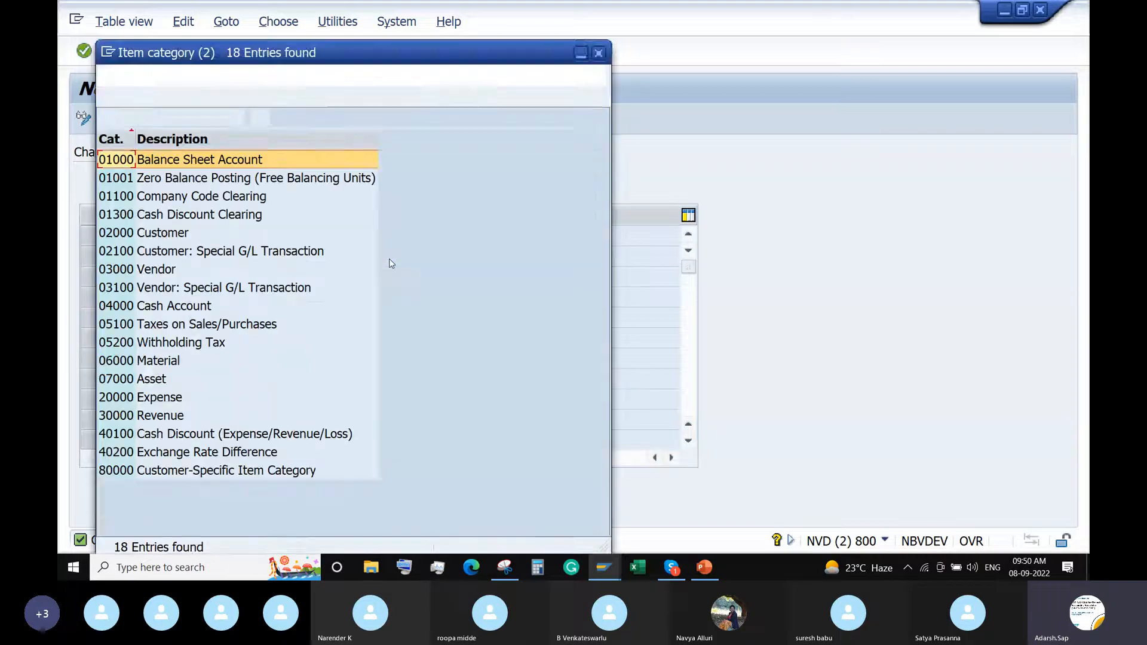
double_click(201, 160)
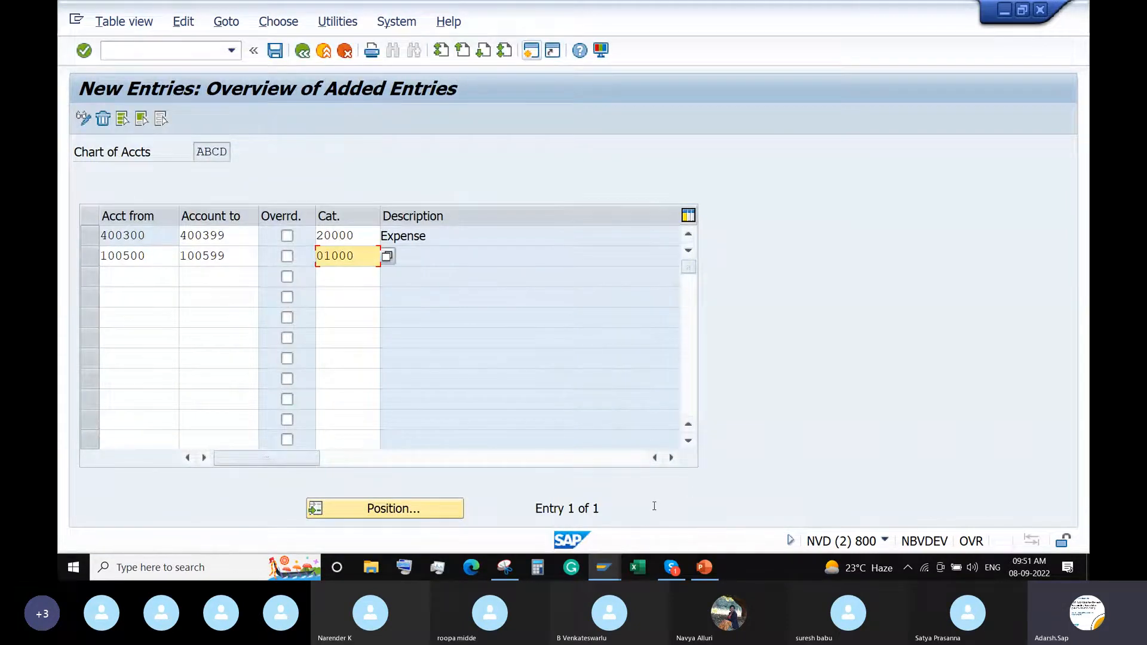
- Copy the Current Assets, Loans & Adv group's From acct and enter 200100 as the third classification row's starting account
mouse_move(609, 574)
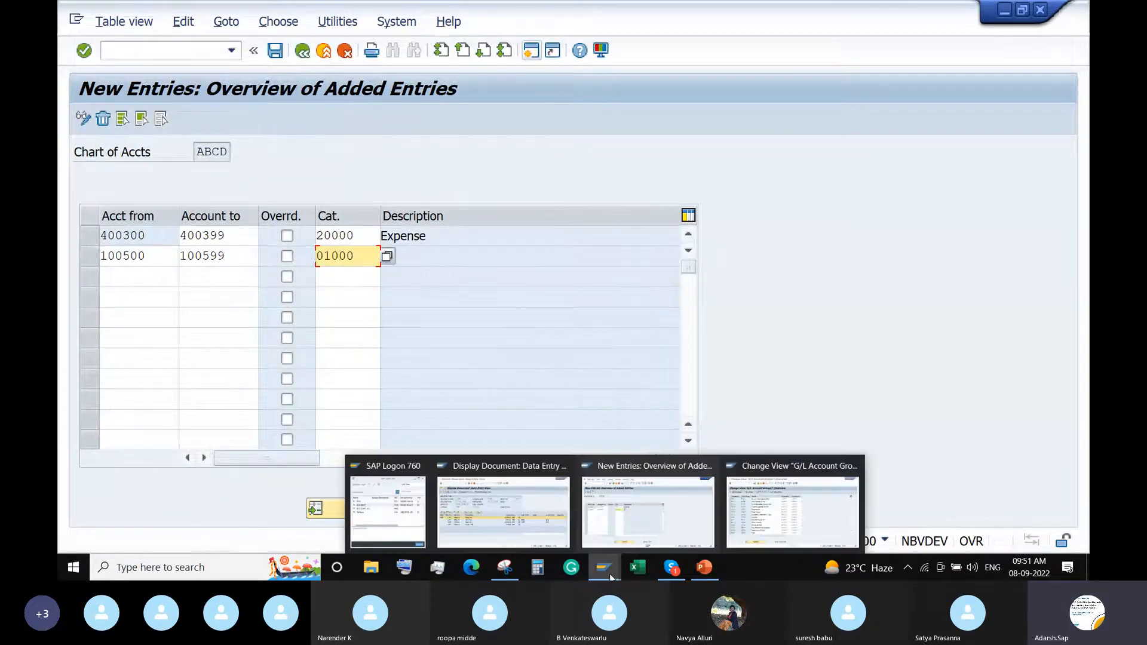
left_click(777, 516)
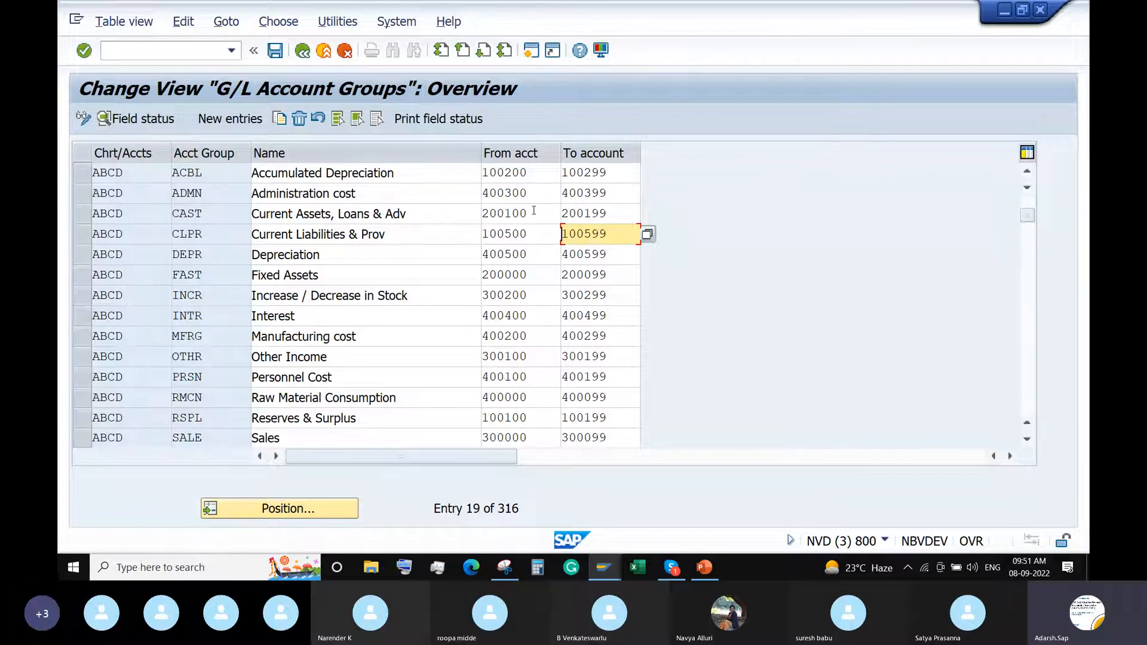
double_click(534, 210)
key("ctrl+c")
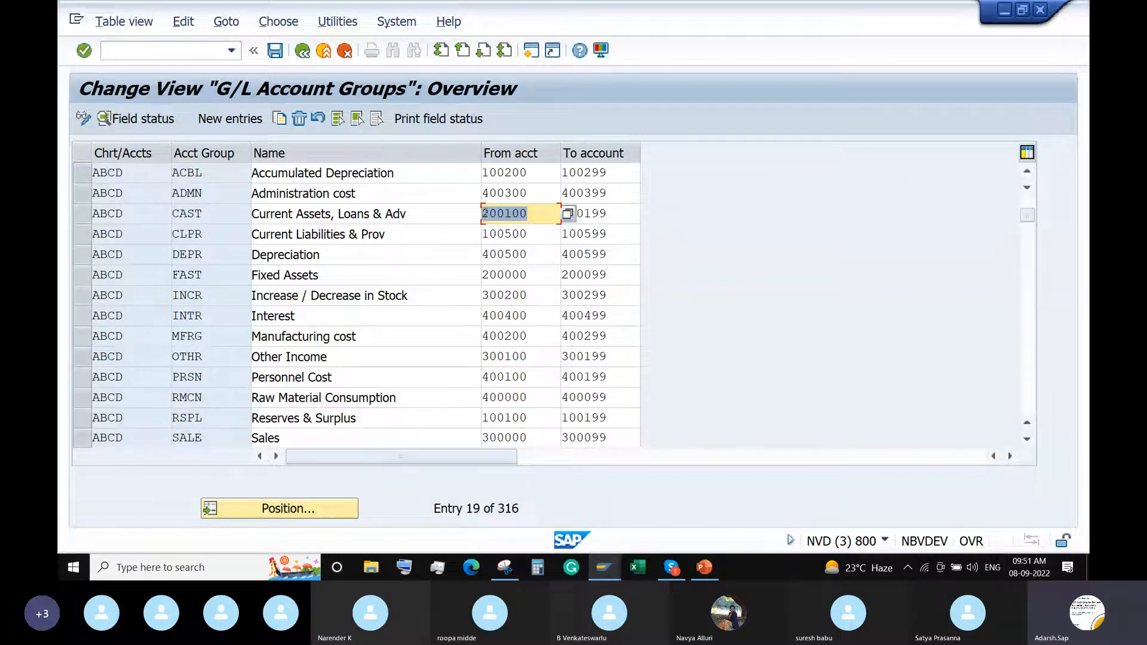
mouse_move(603, 566)
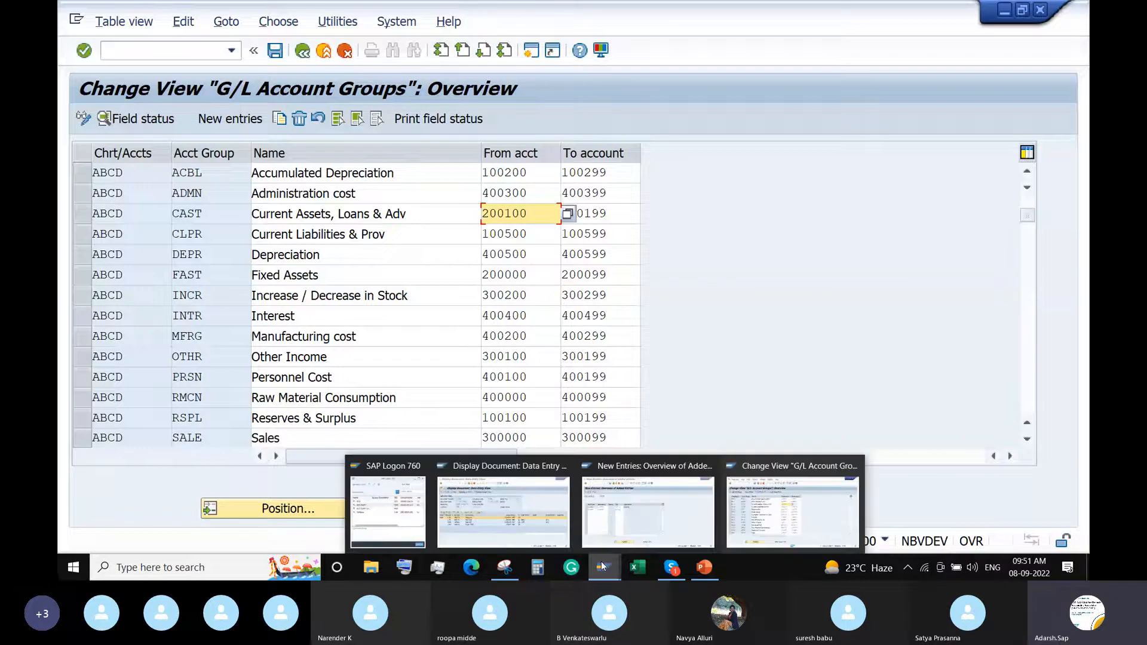
left_click(621, 521)
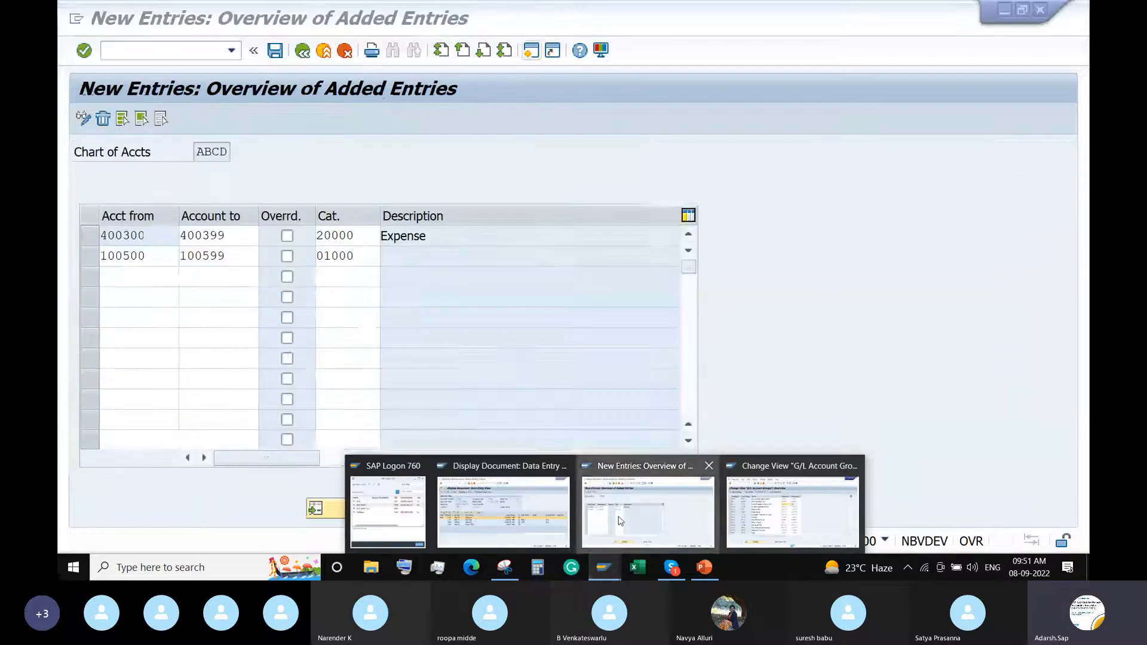
left_click(113, 271)
key("ctrl+v")
- Copy the Current Assets, Loans & Adv group's To account, enter 200199 as the third row's ending account, and move to its item category
left_click(223, 270)
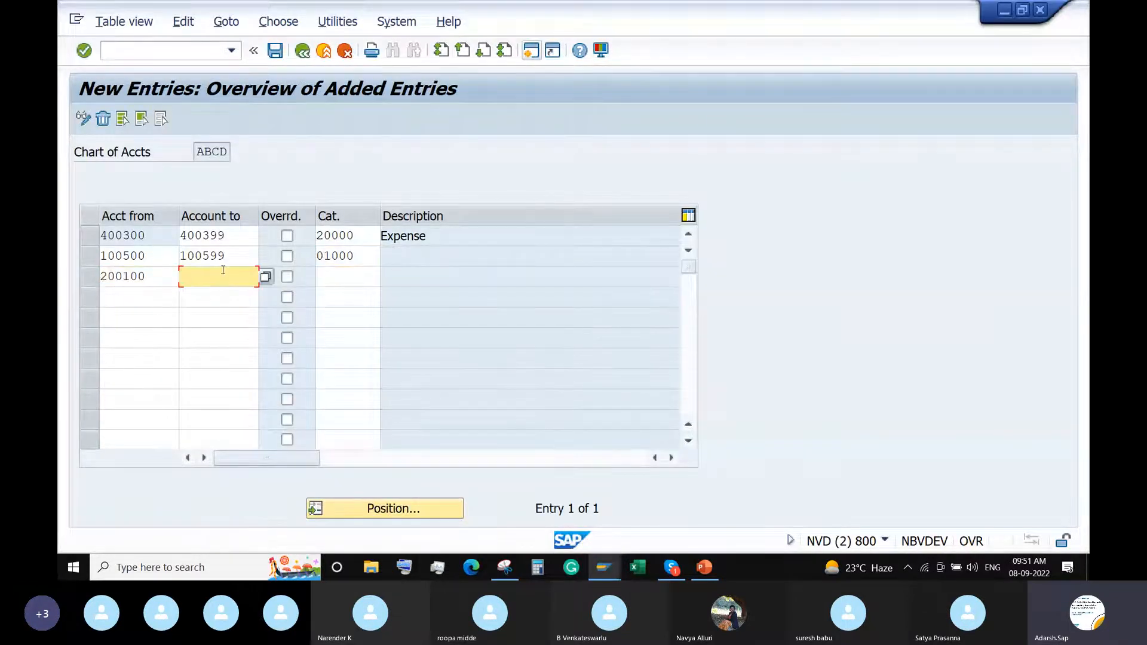
mouse_move(601, 565)
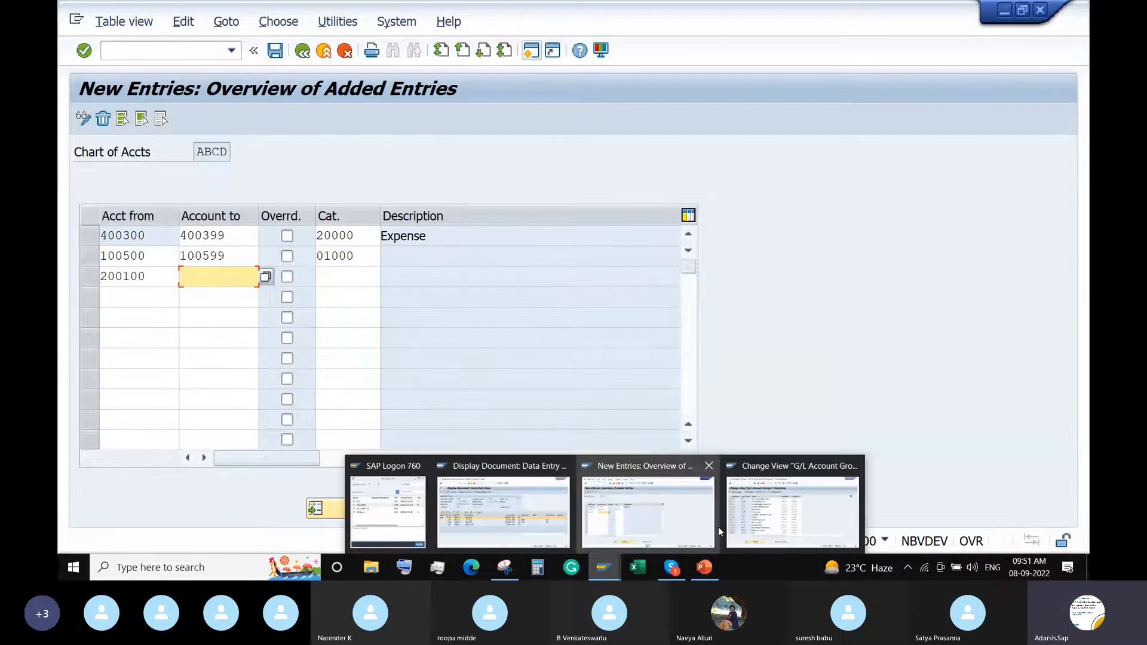
left_click(777, 514)
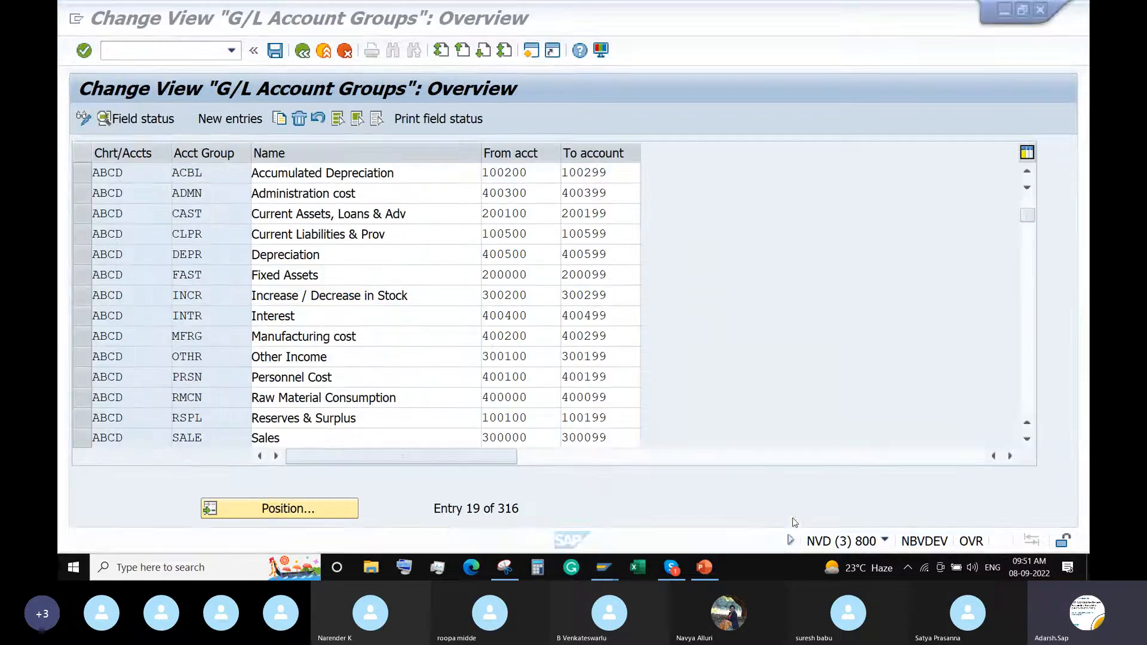
left_click(613, 212)
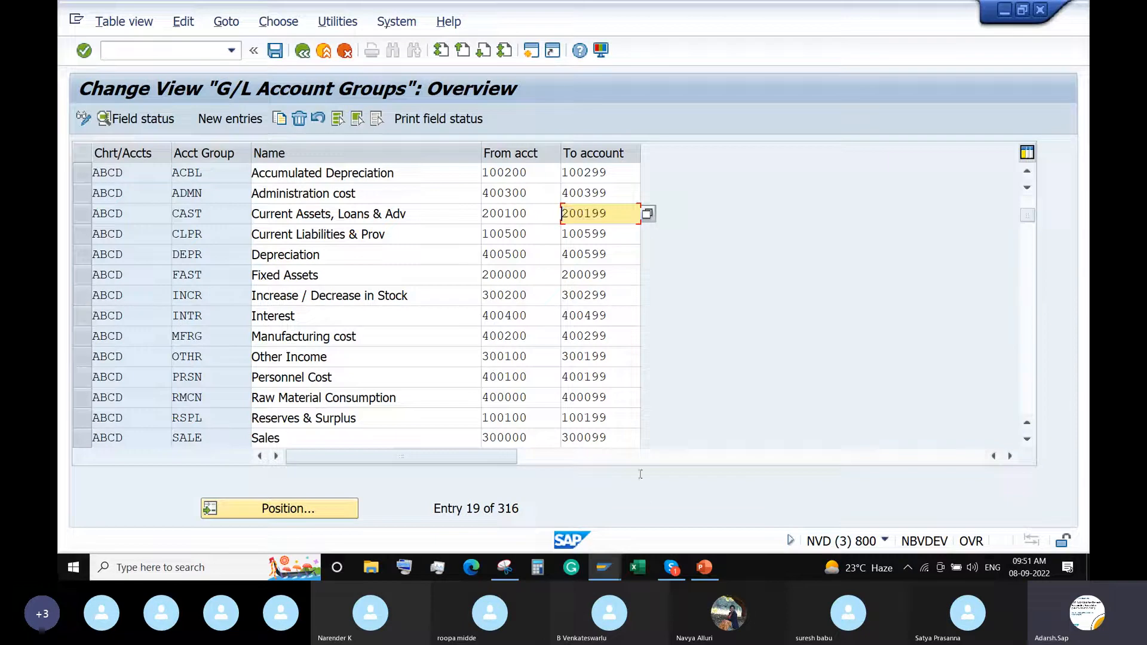
mouse_move(610, 569)
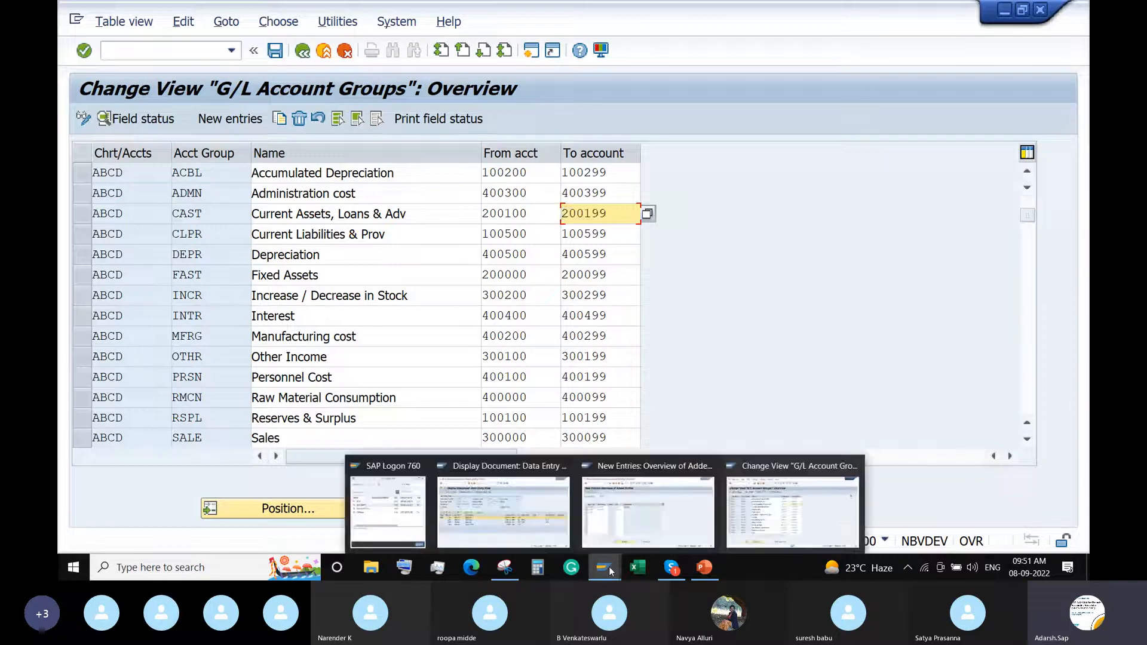
left_click(632, 519)
left_click(223, 276)
type("200199")
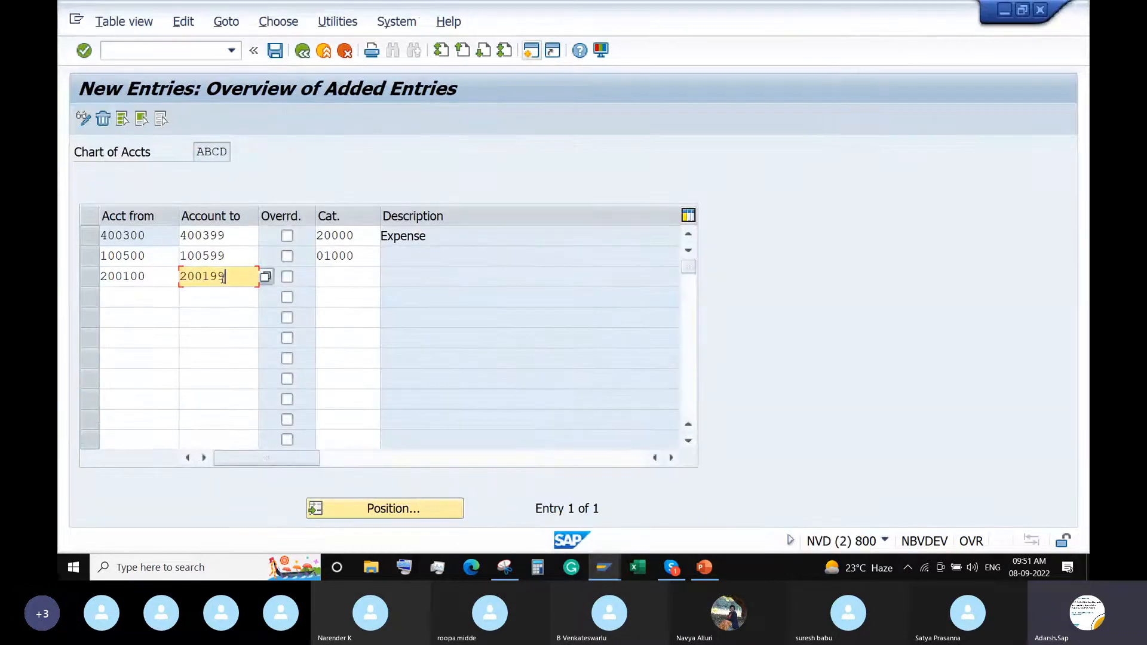
left_click(345, 274)
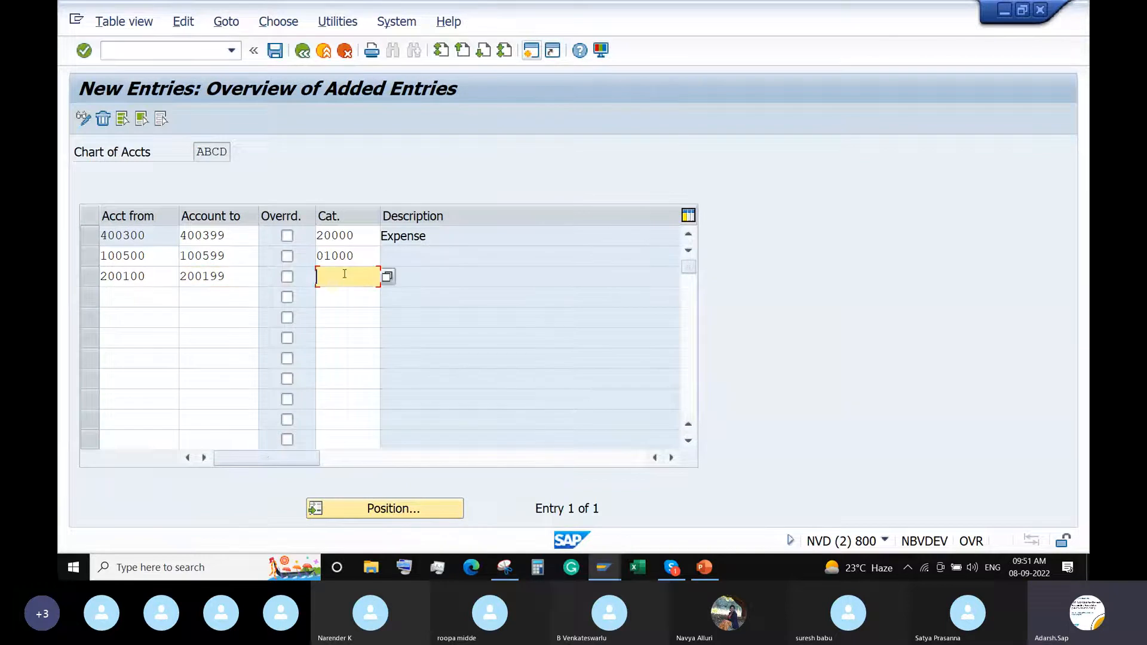
- Assign item category 01000 Balance Sheet Account to the third account range, 200100 to 200199
left_click(387, 276)
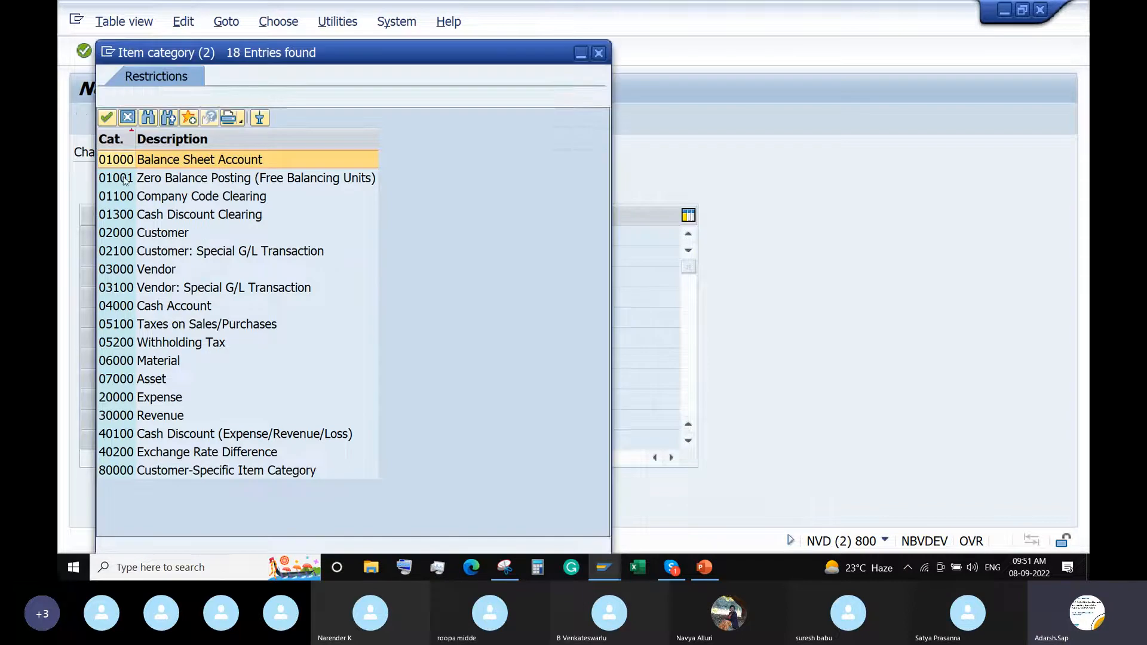
double_click(110, 160)
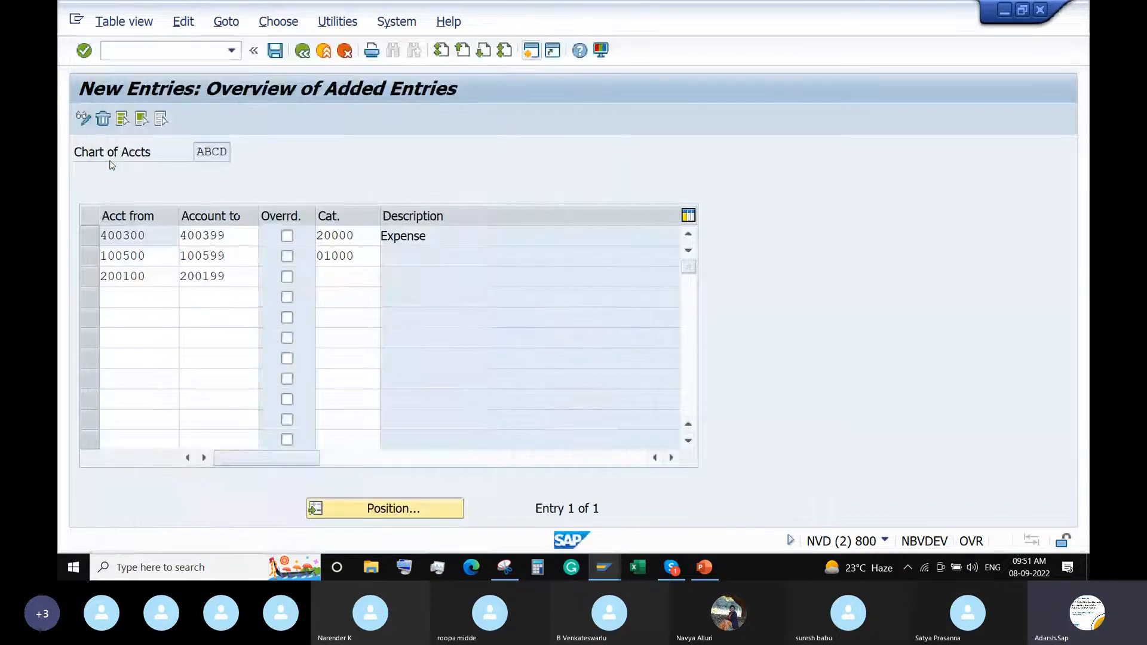
left_click(361, 284)
type("01000")
key("Return")
- Save the account classifications under a new customizing request with the short description Document Splitting
left_click(275, 51)
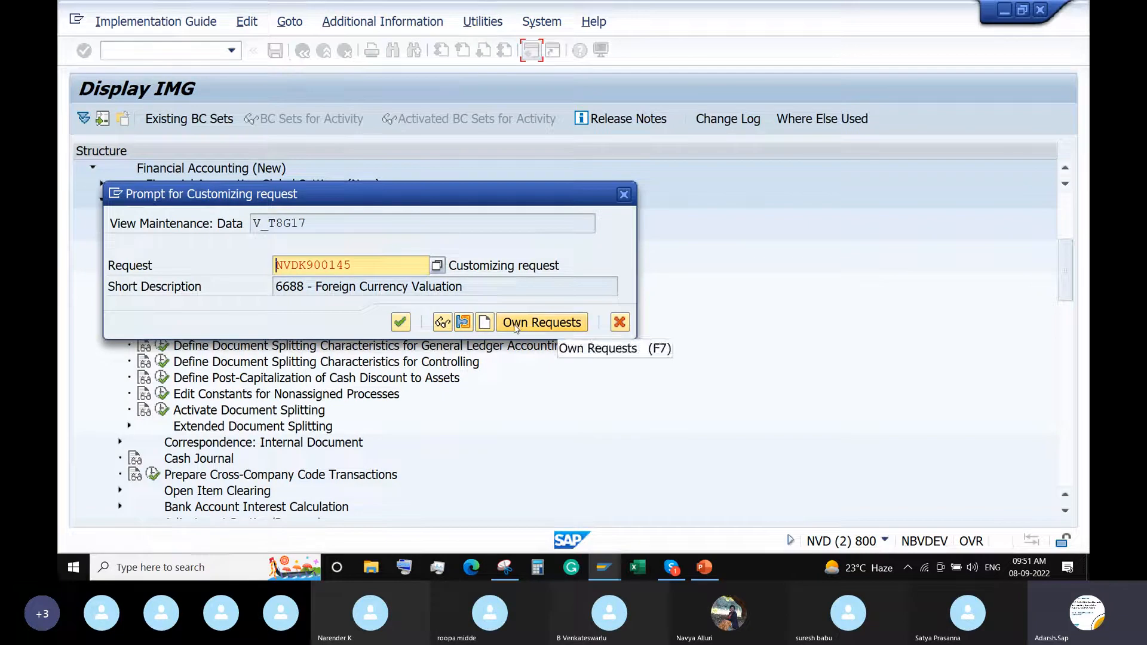
left_click(484, 322)
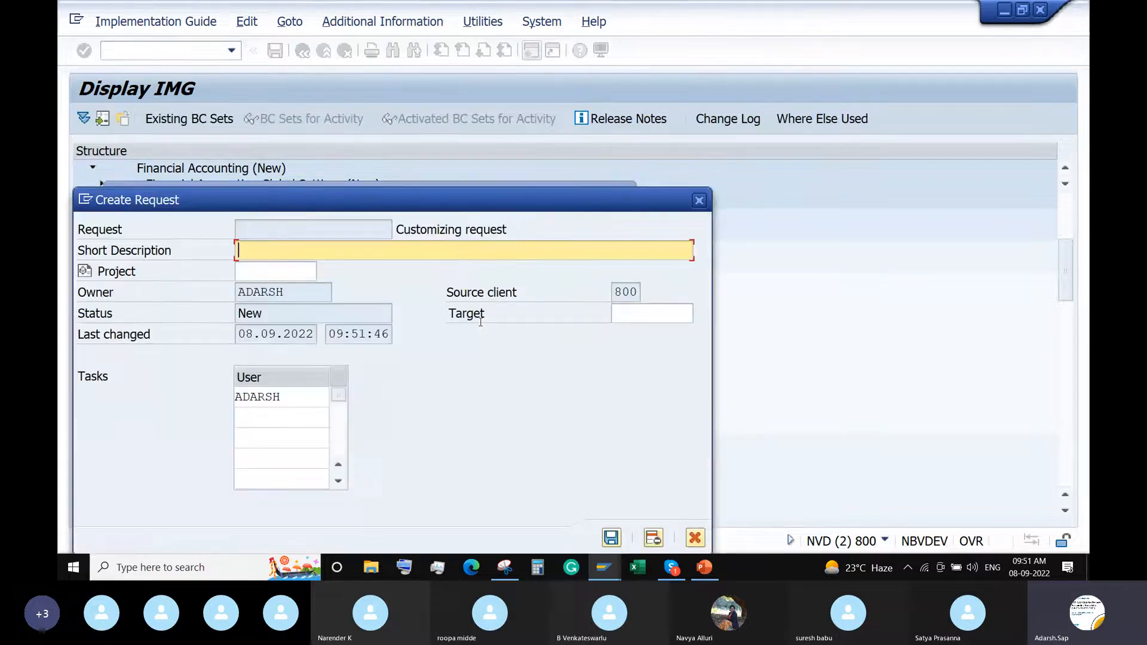
type("Docume")
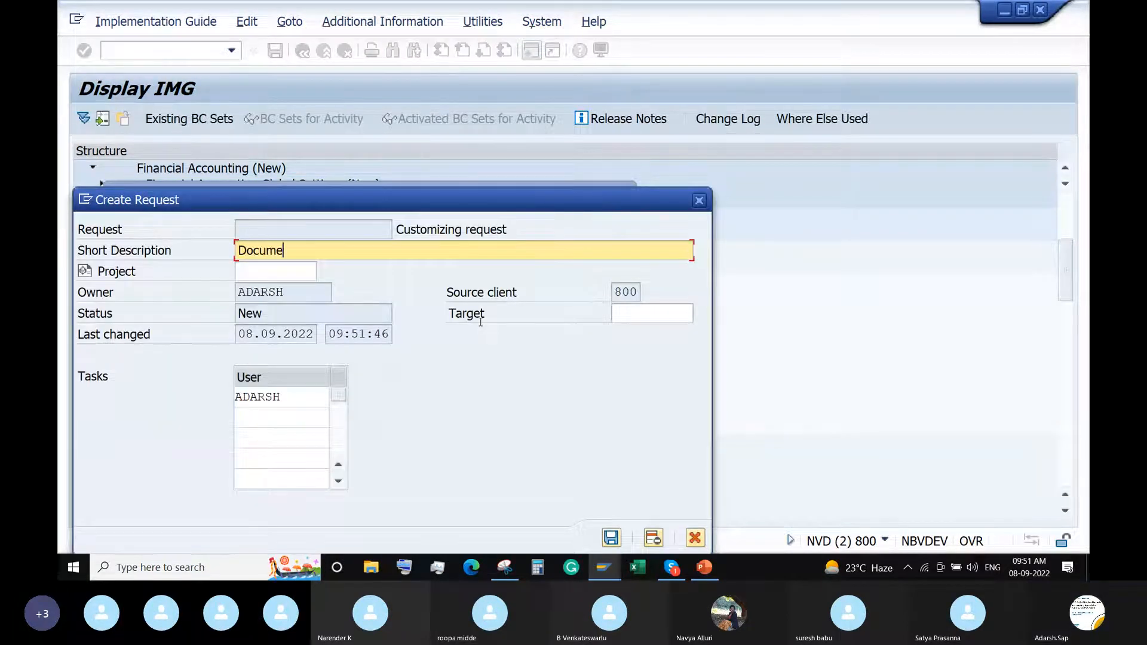
type("nt Splitting")
key("Return")
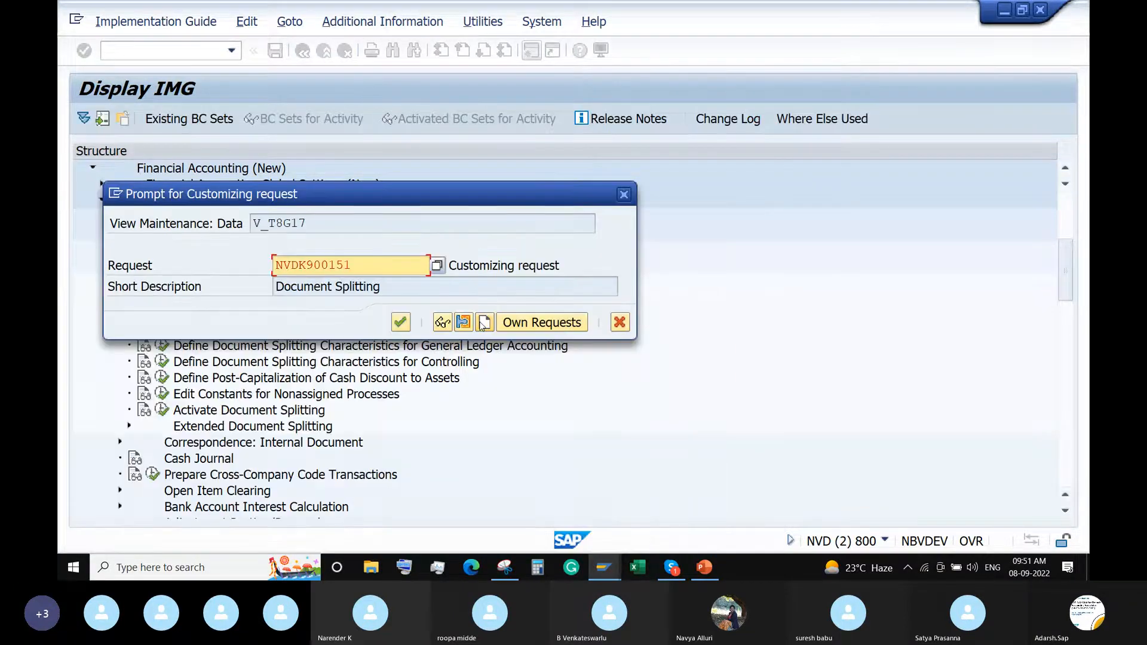
left_click(401, 323)
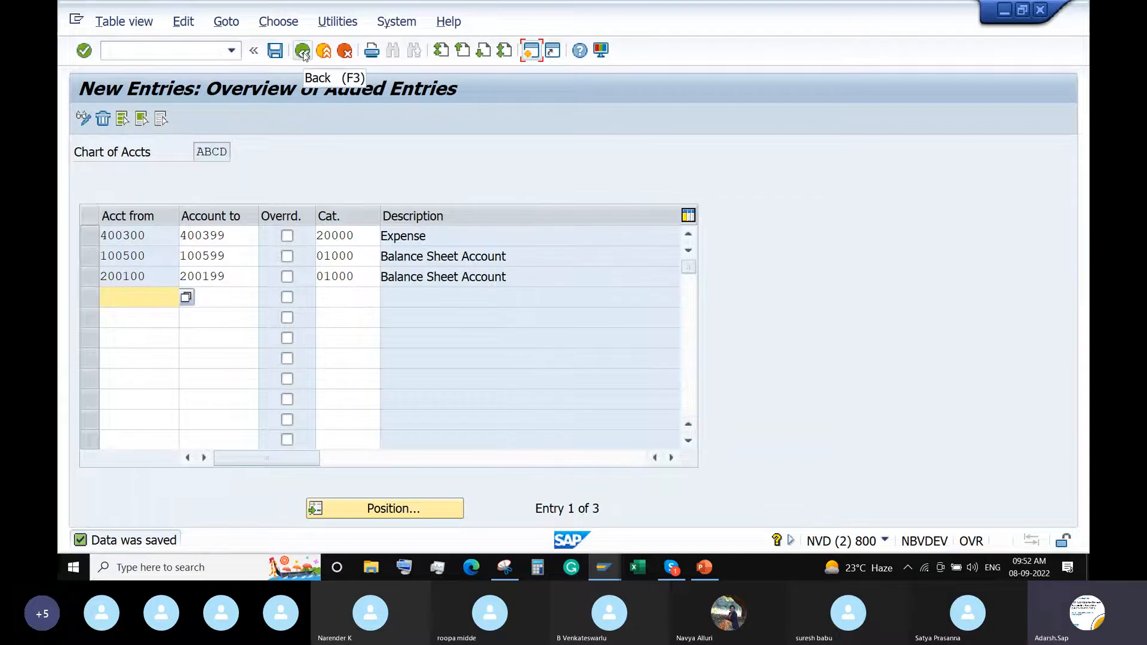
- Return to the IMG, open Classify Document Types for Document Splitting, and position the list at document type KR
left_click(303, 53)
left_click(303, 52)
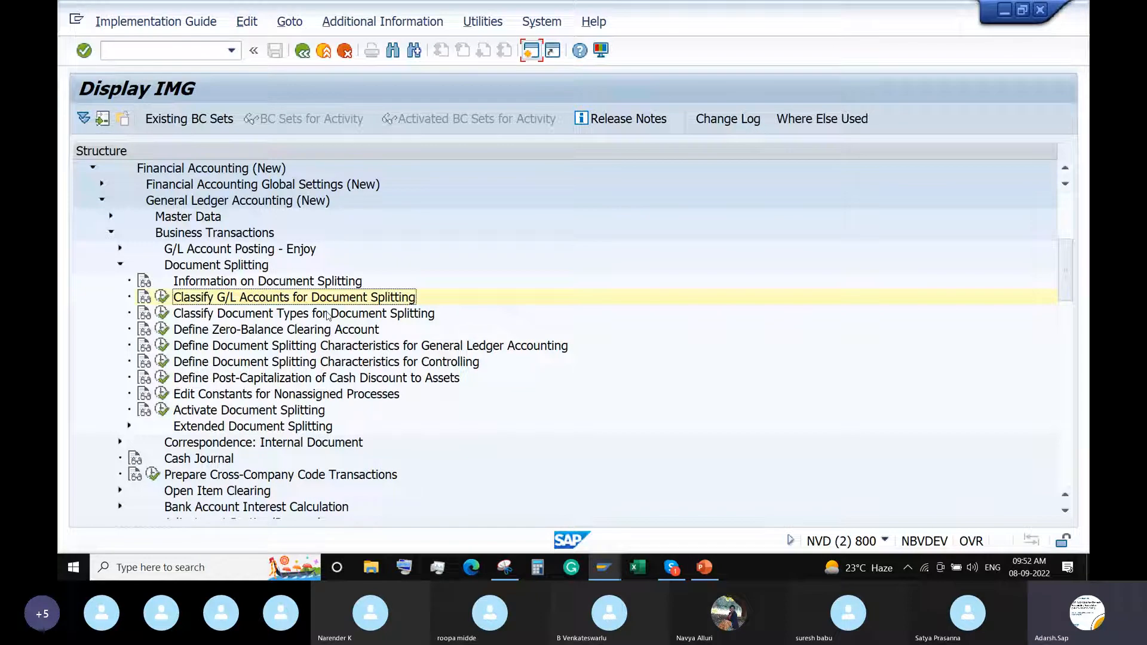
left_click(167, 319)
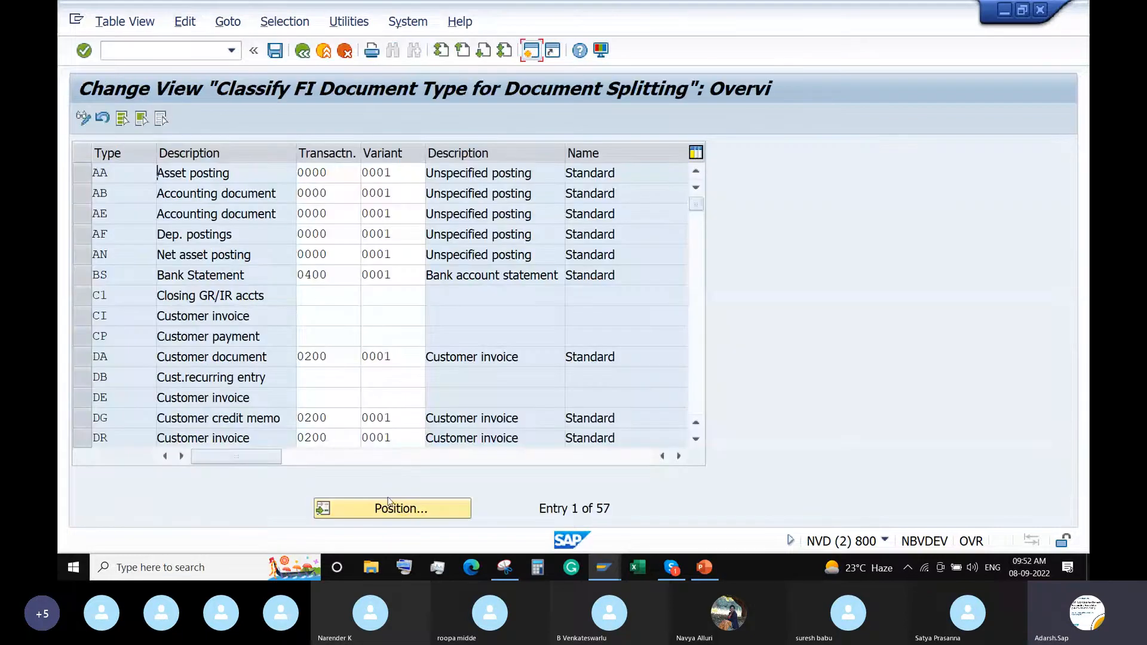
left_click(390, 506)
type("K")
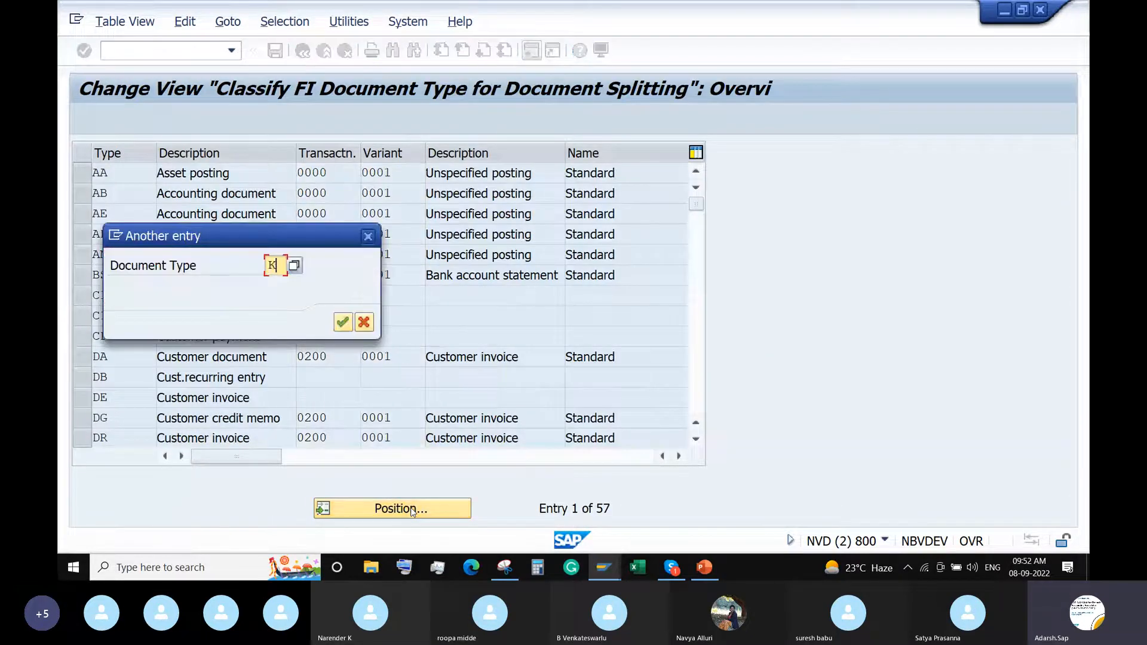
type("R")
key("Return")
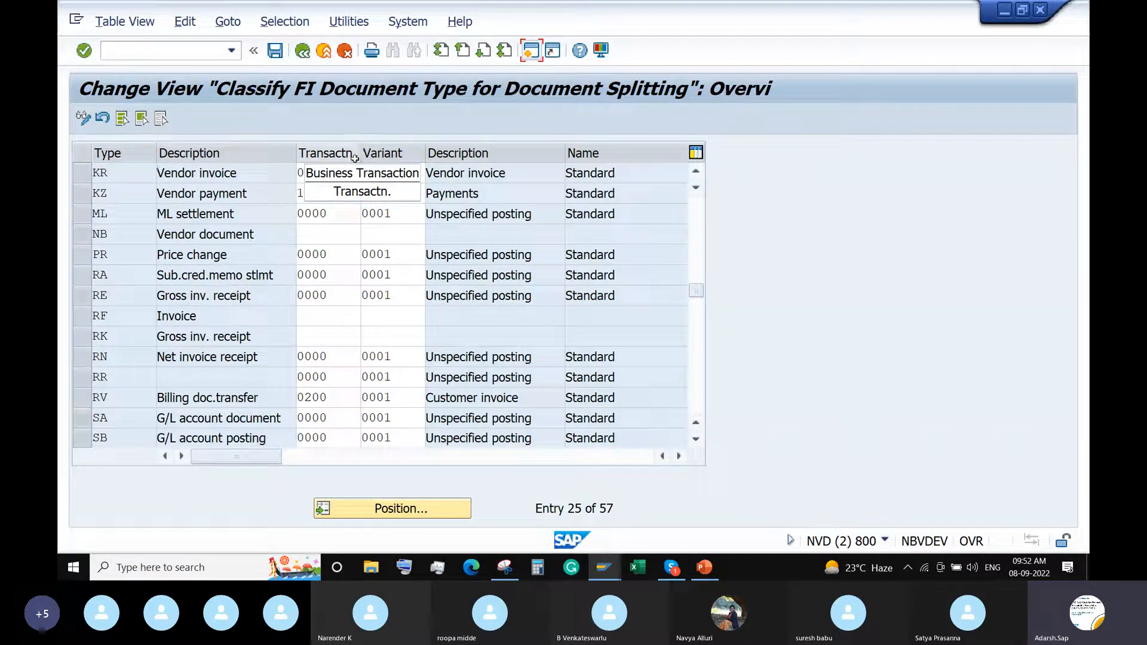
- Examine the available business transactions and variants for the KR vendor invoice document type, leaving its entries as they are
left_click(328, 225)
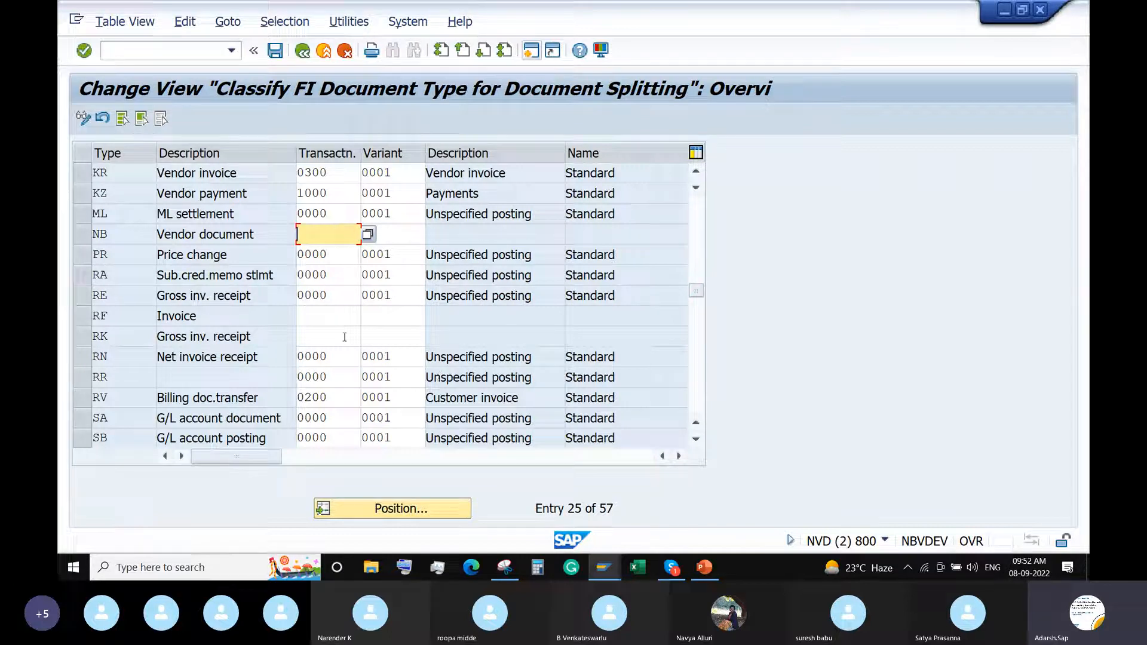
left_click(352, 171)
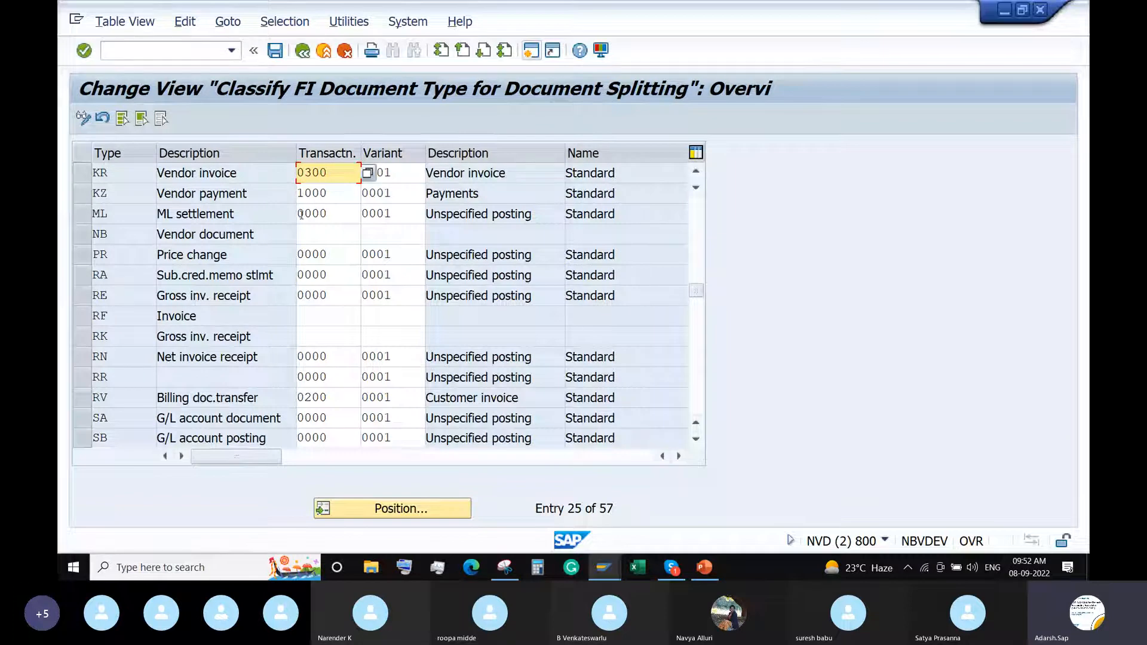
left_click(357, 161)
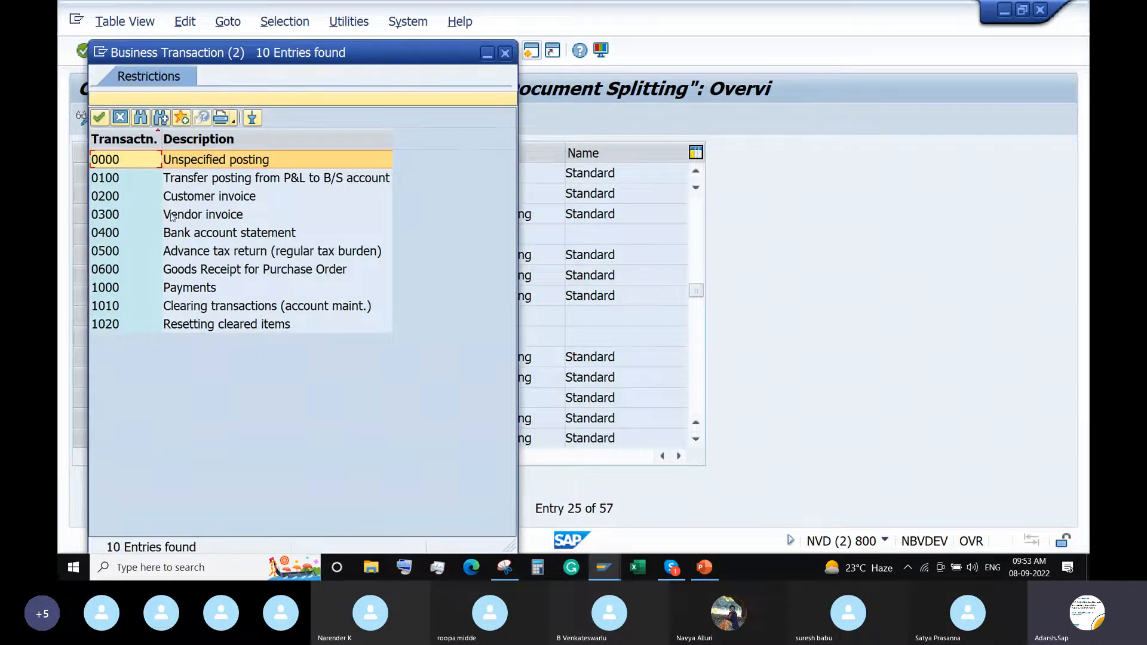
left_click(506, 53)
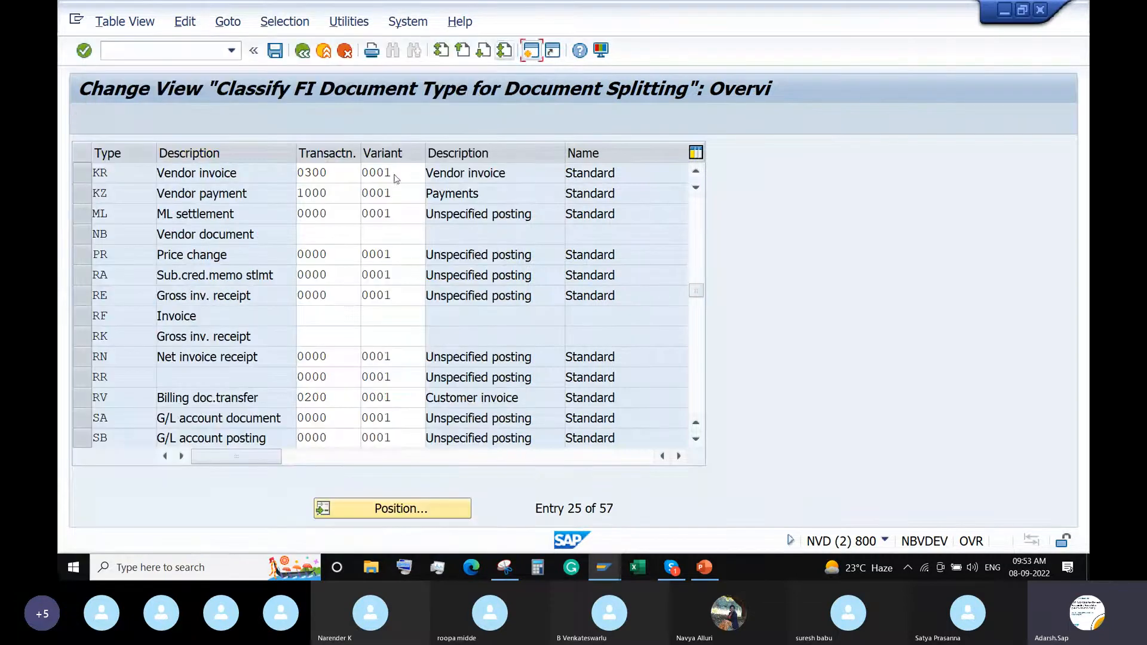
left_click(434, 175)
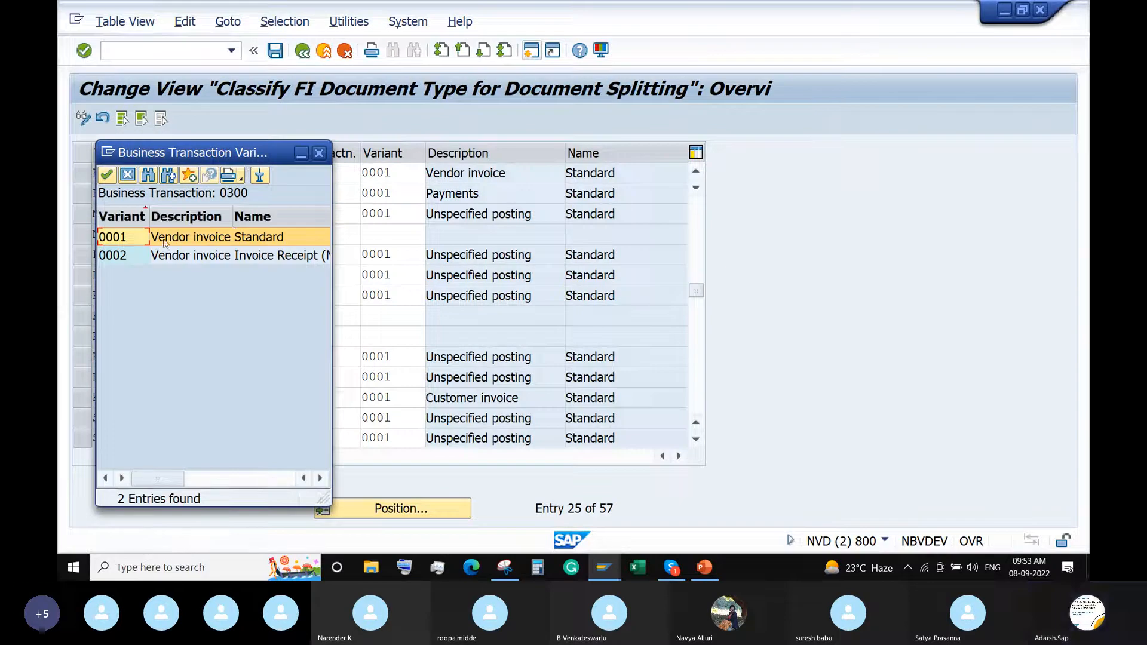
left_click(320, 155)
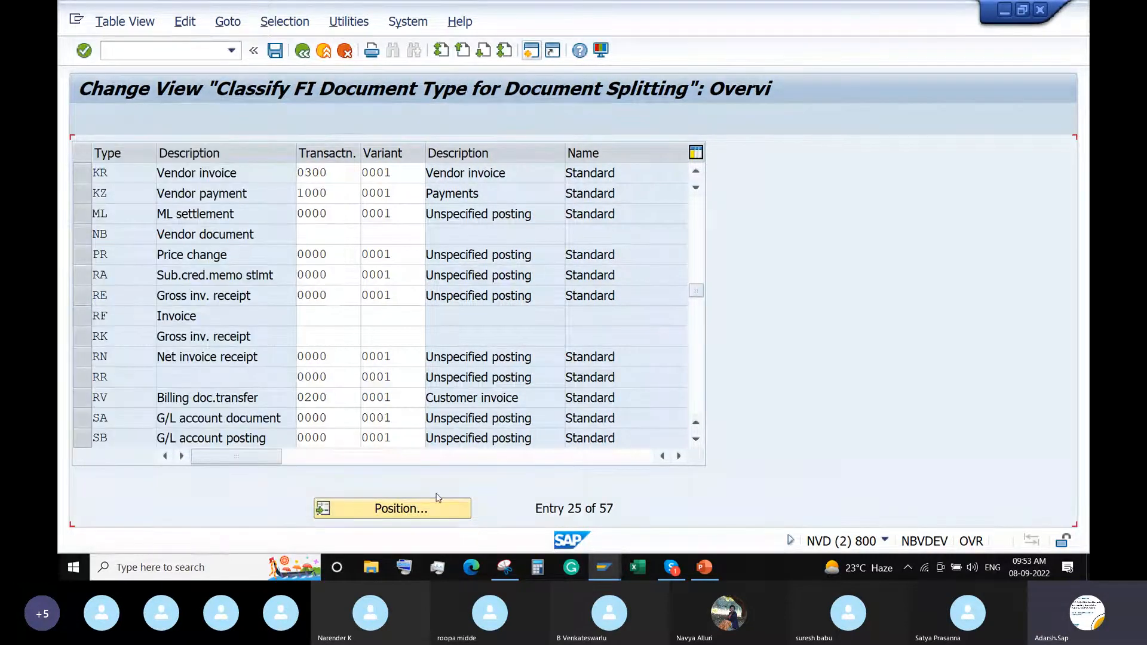
- Position the list at document type DR, review its business transaction, variant and name, and save the classification
left_click(432, 509)
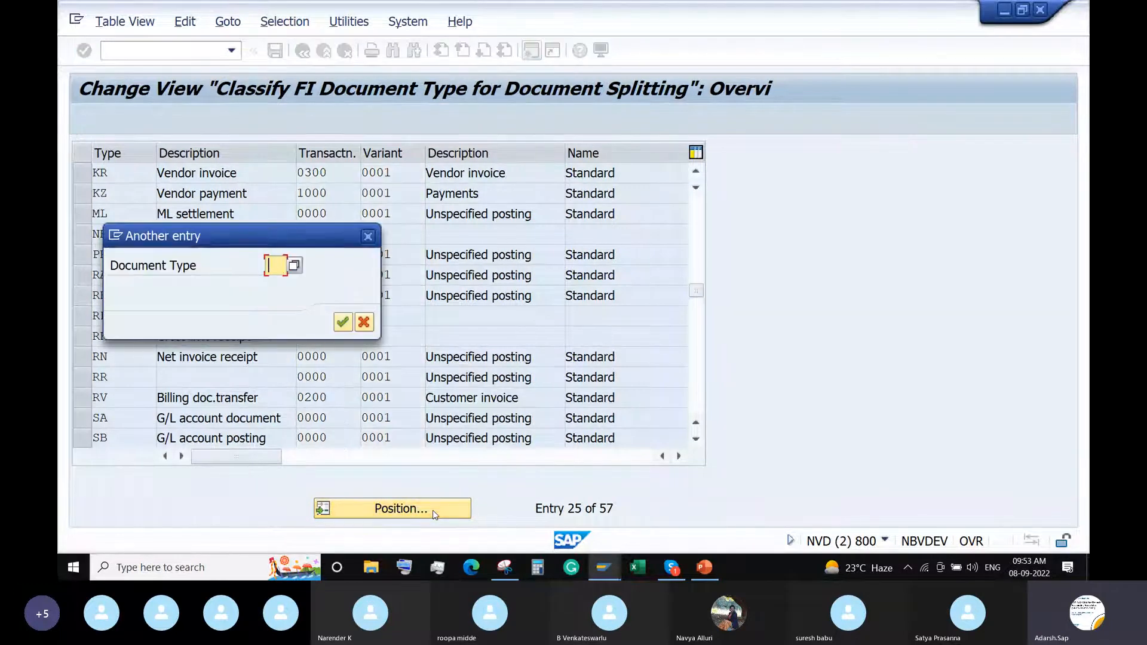
type("DR")
key("Return")
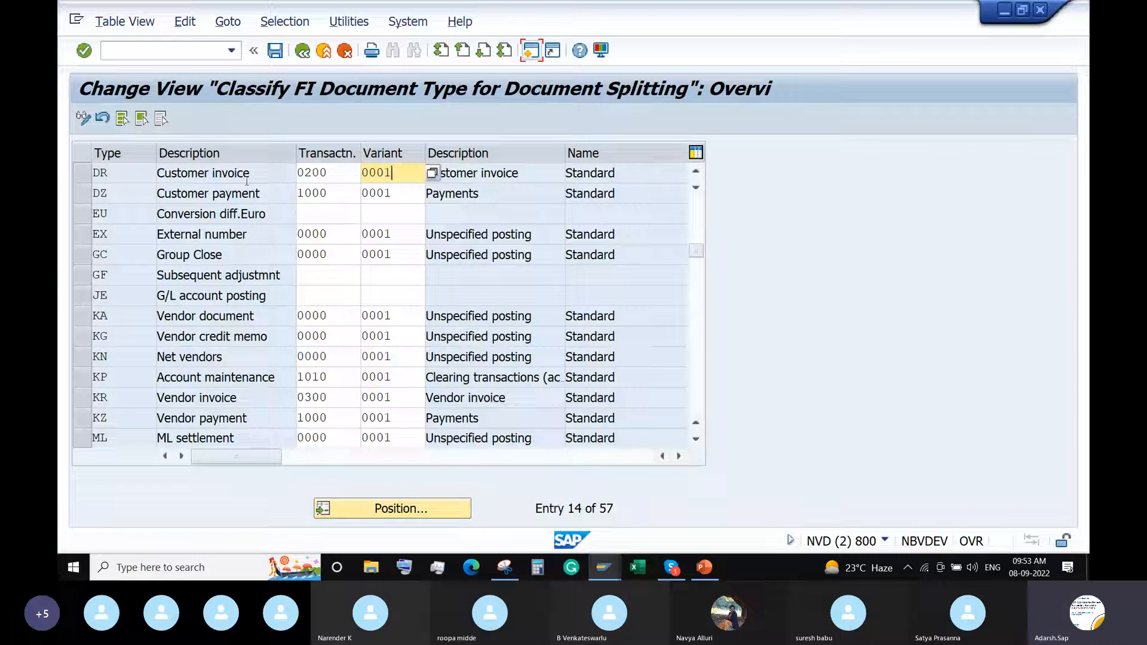
left_click(332, 173)
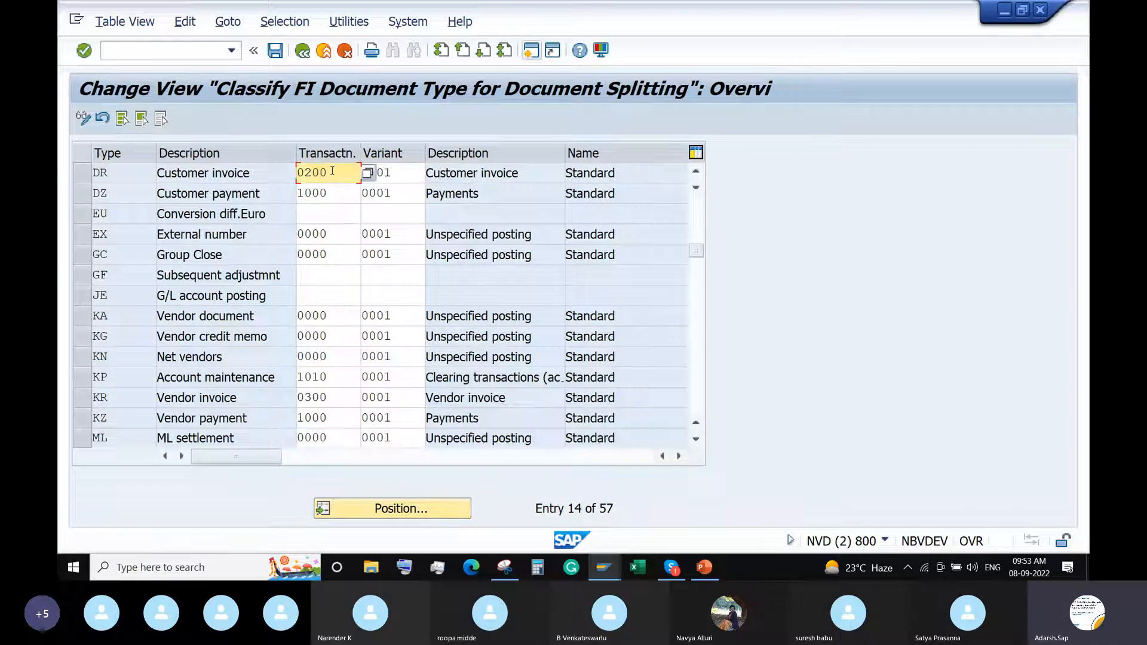
left_click(371, 173)
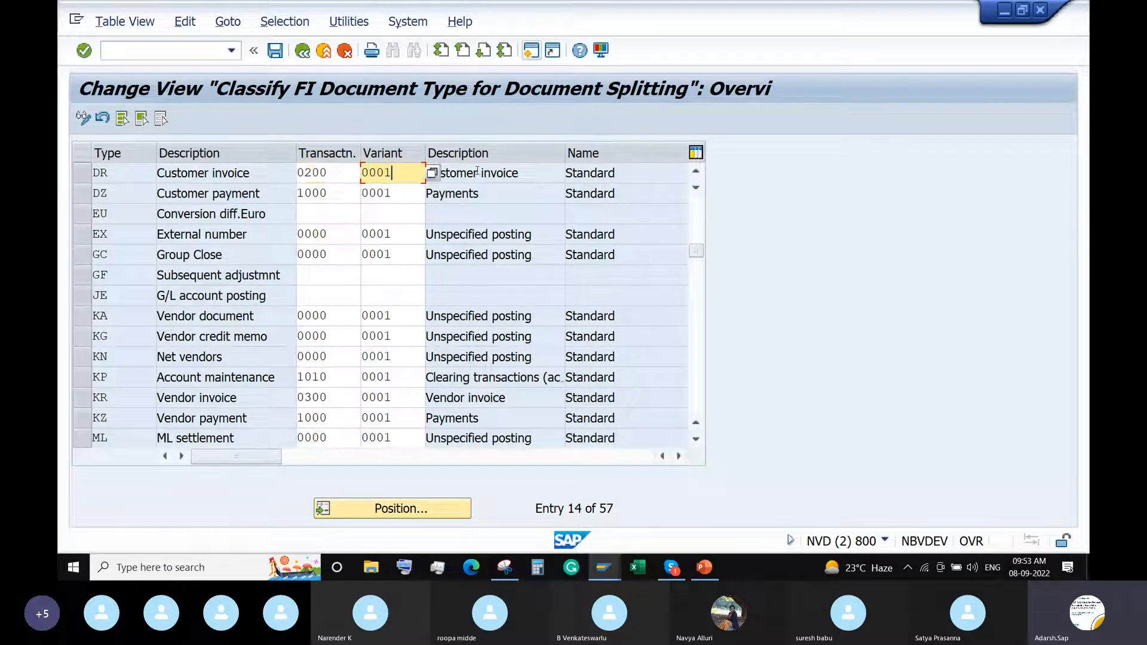
left_click(535, 173)
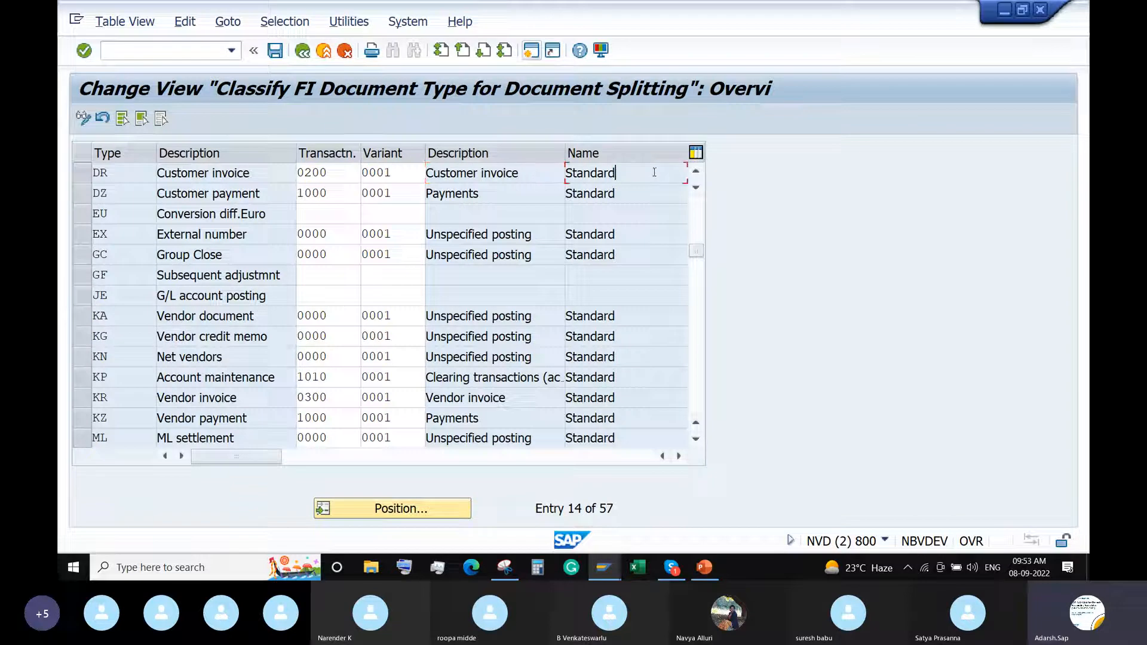
left_click(275, 50)
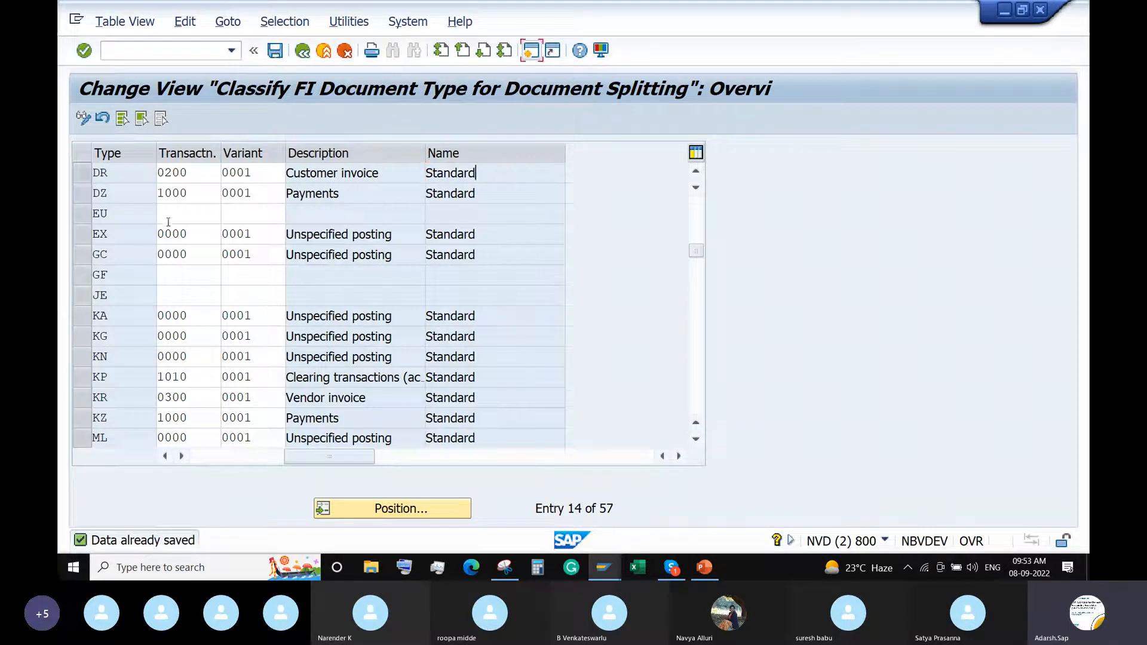
- Leave the document type classification and open the Define Zero-Balance Clearing Account activity
left_click(190, 210)
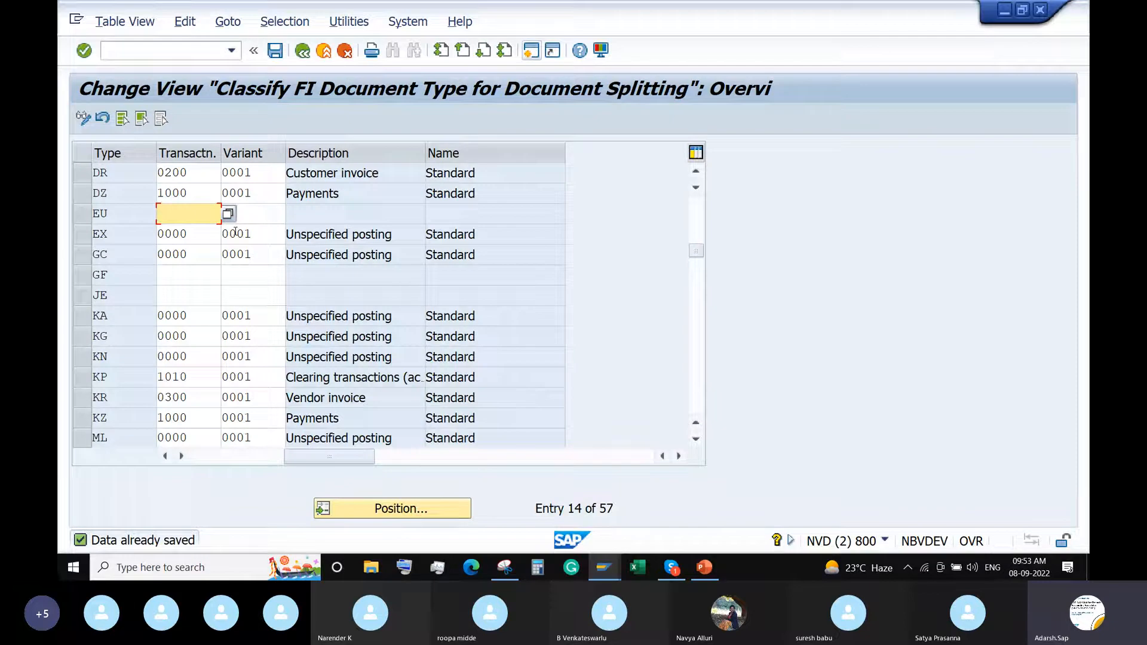
left_click(302, 52)
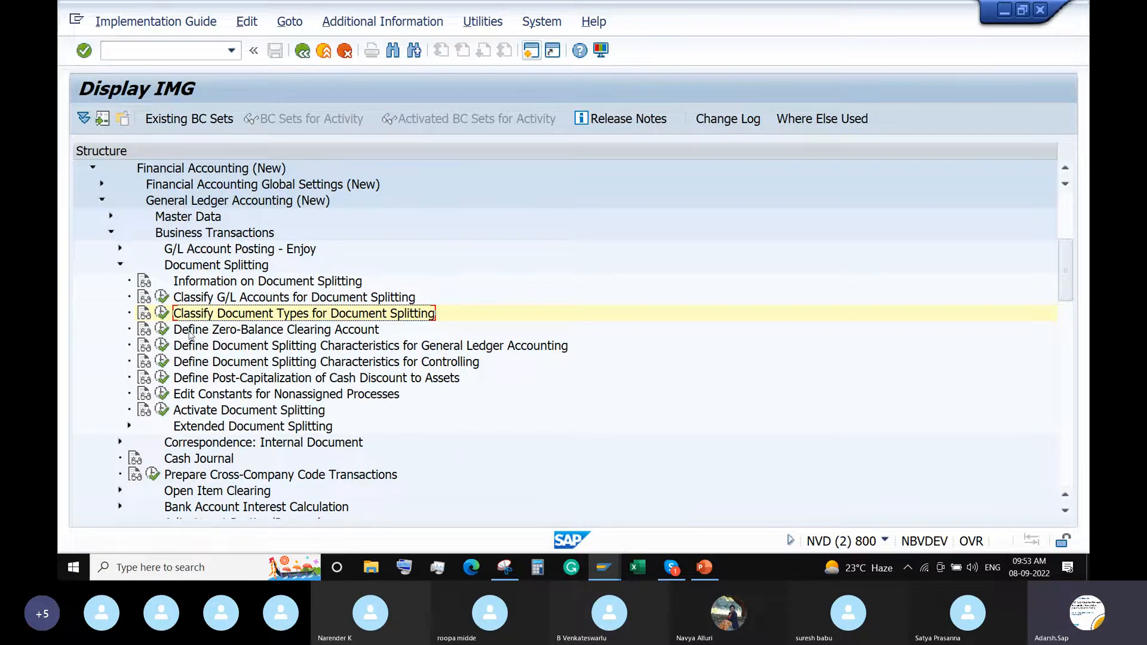
left_click(162, 330)
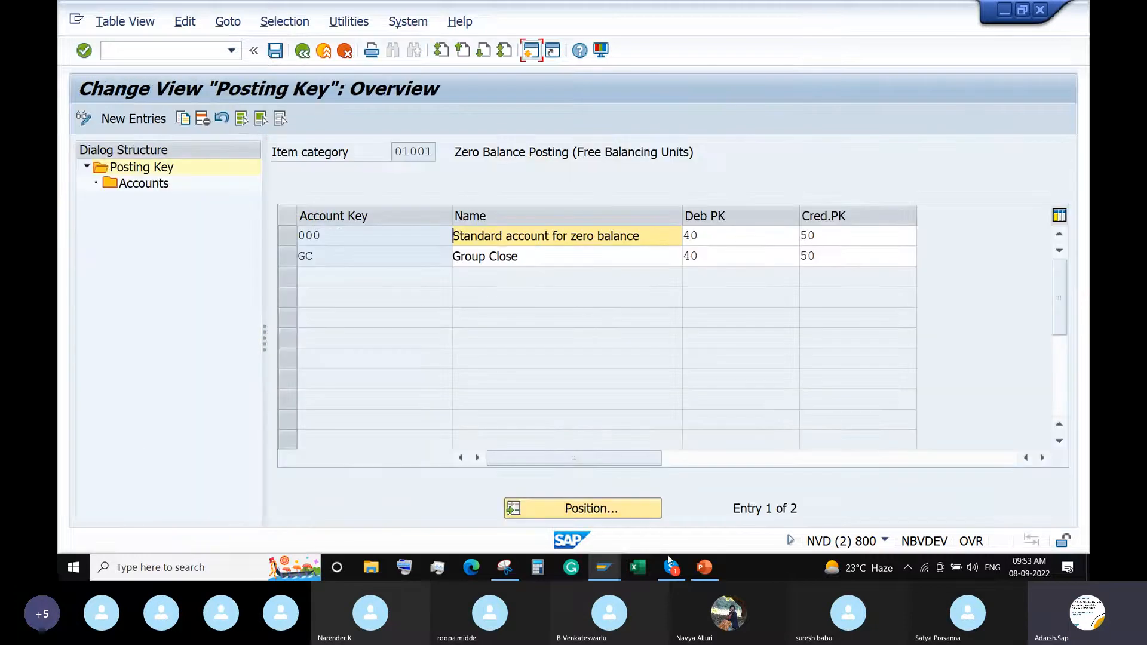
- Switch to the Document Splitting presentation in PowerPoint and show the Types of Document Splitting slide
mouse_move(707, 567)
left_click(717, 498)
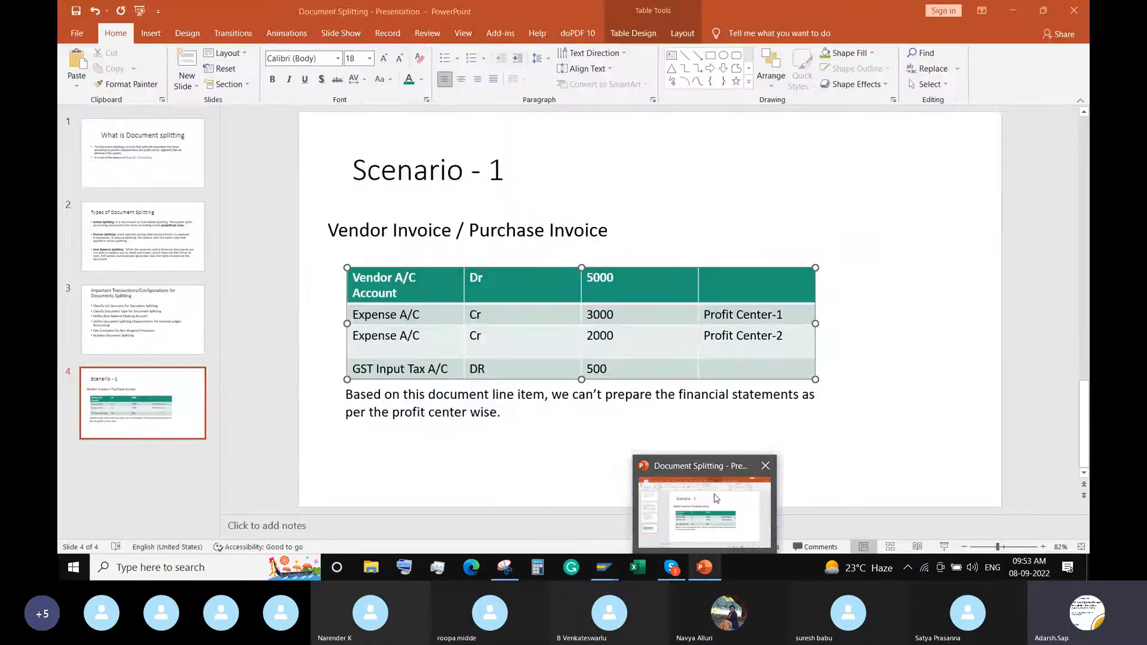
left_click(138, 251)
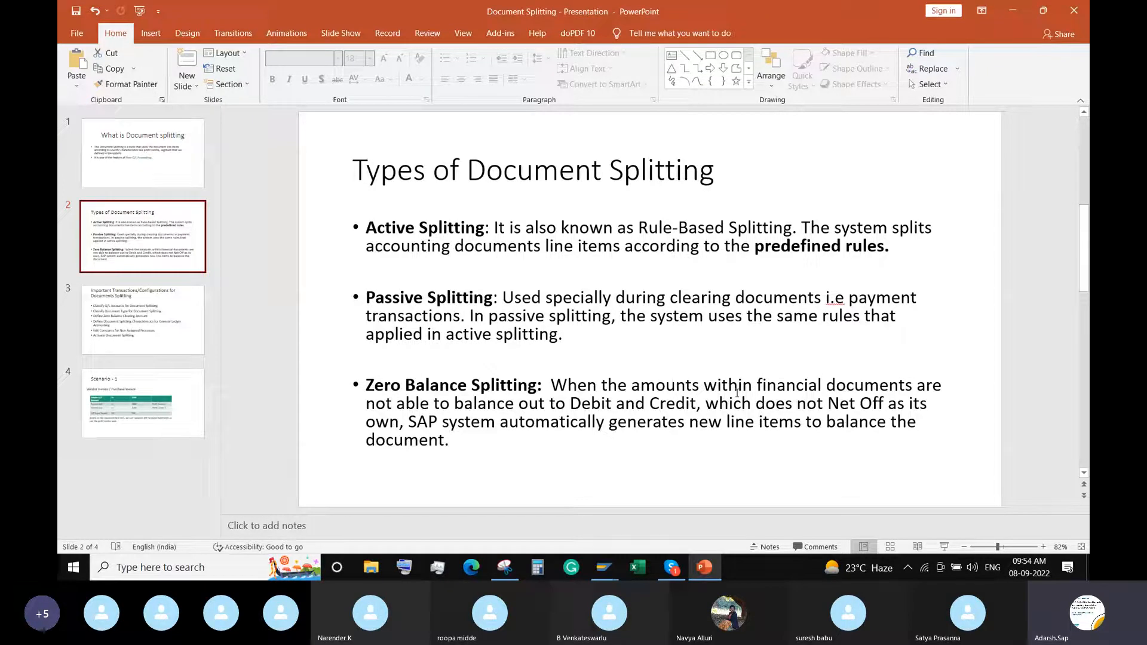
- Switch to the SAP G/L Account Groups window and check the From acct of Current Liabilities & Prov
mouse_move(608, 560)
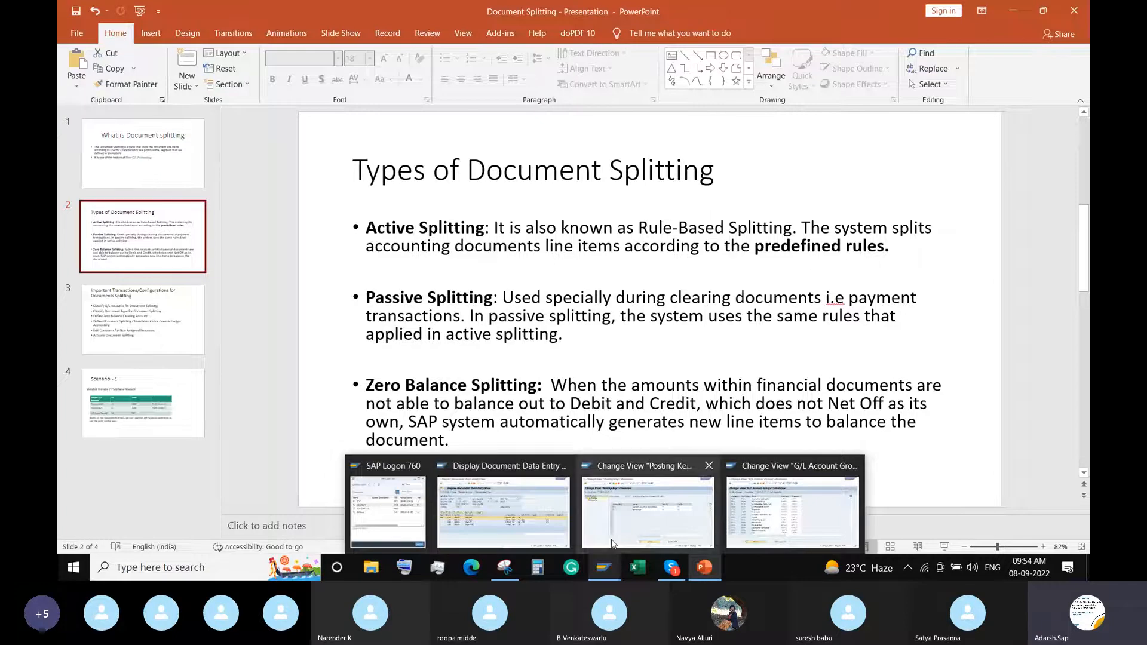
mouse_move(637, 514)
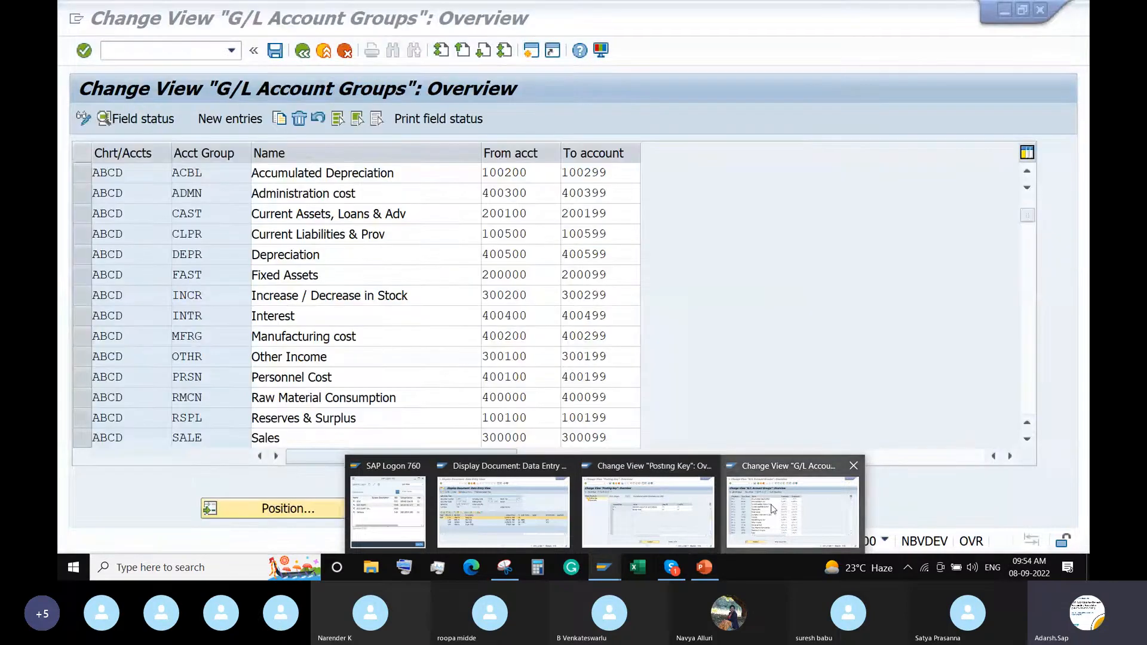
left_click(793, 512)
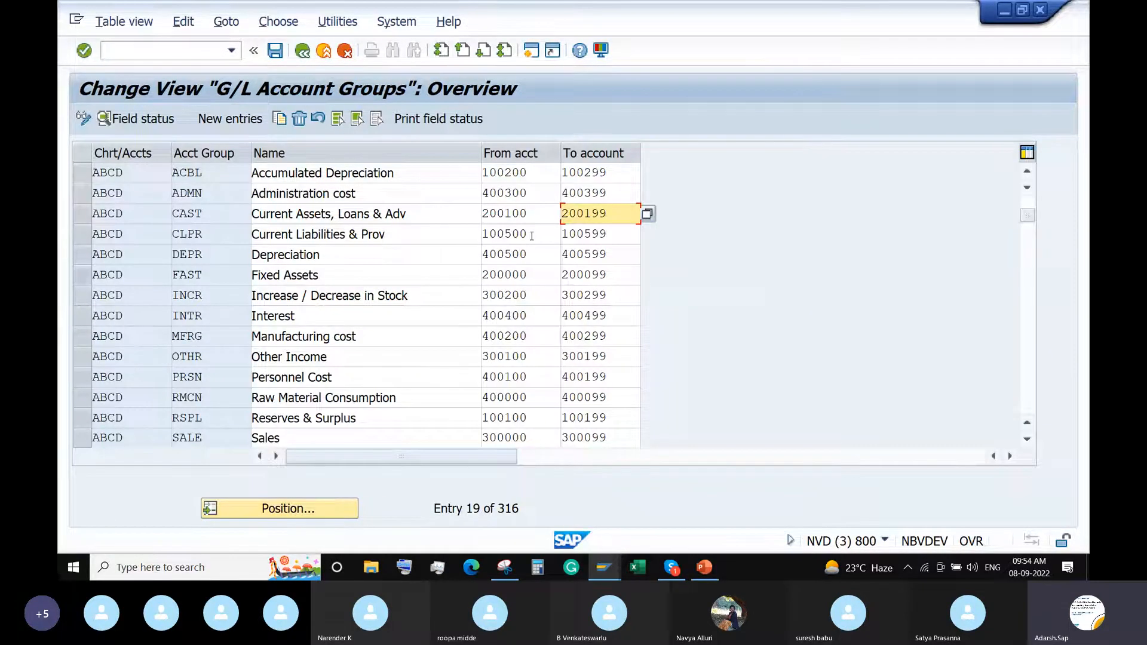
left_click_drag(531, 235, 497, 234)
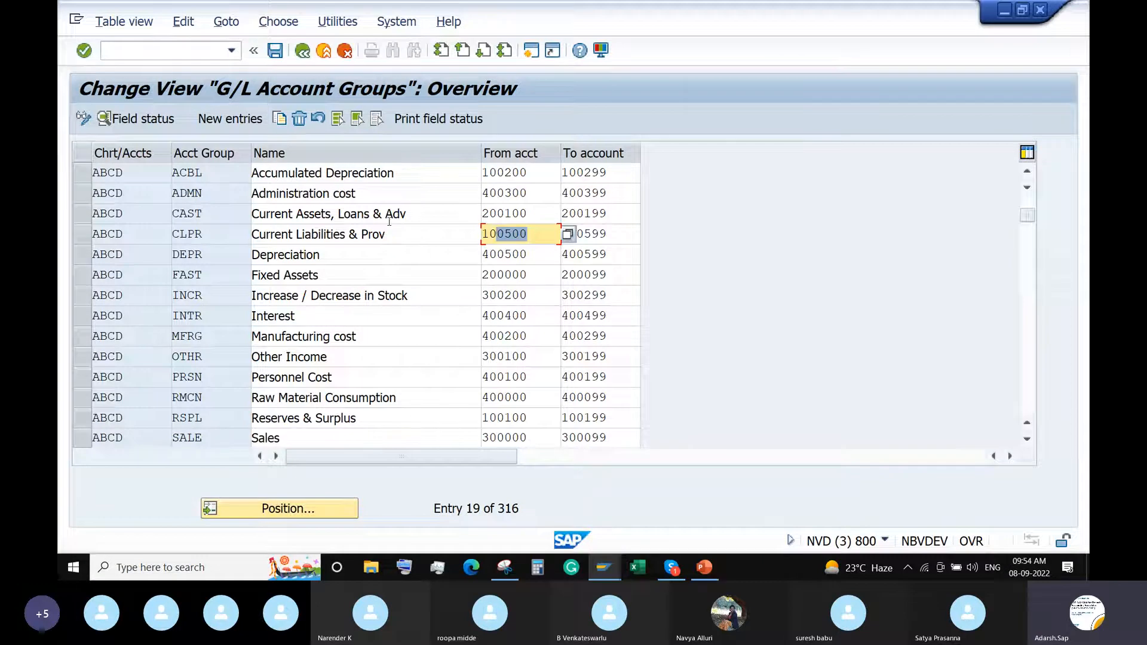
- Open a new SAP session and start transaction FS00 for editing G/L accounts centrally
left_click(532, 52)
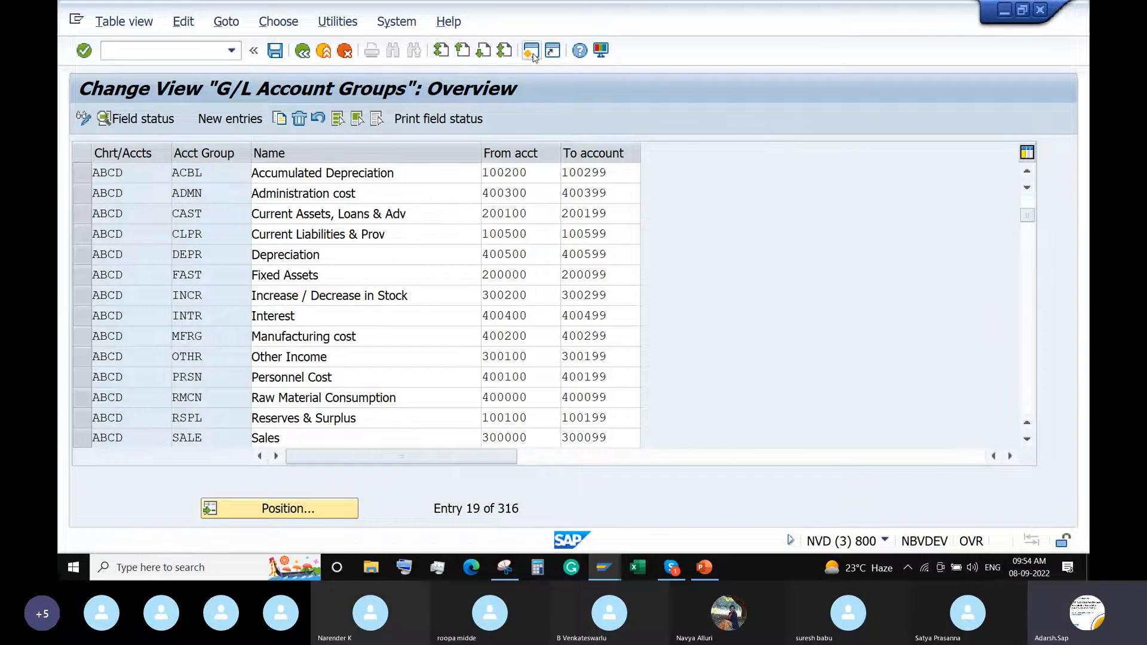
type("f")
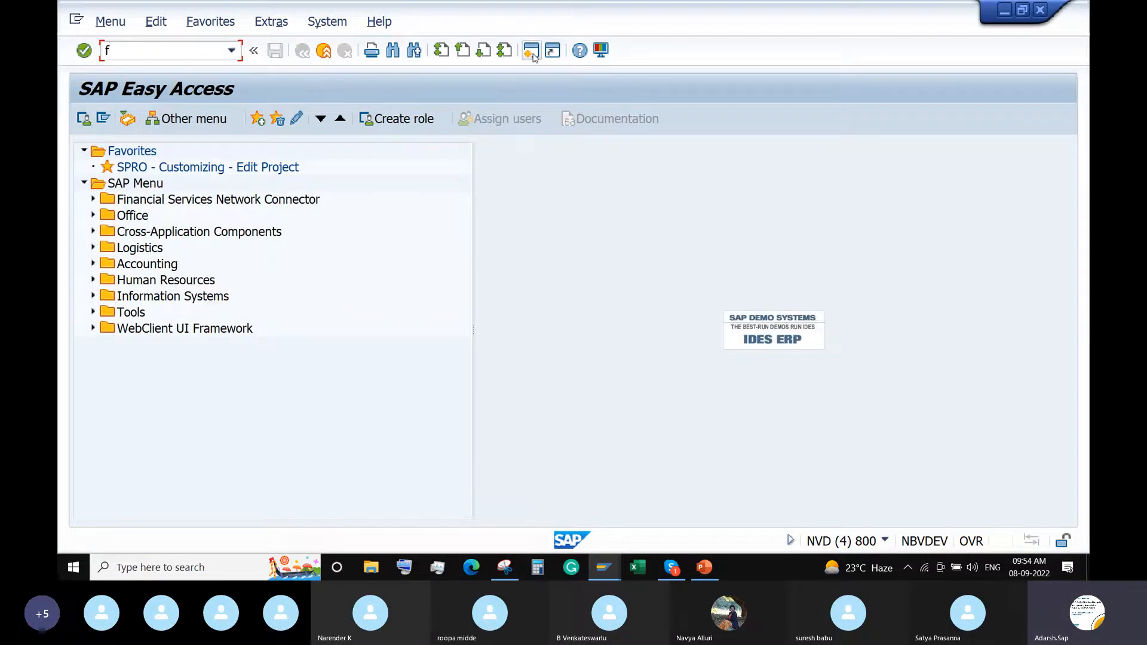
type("s00")
key("Return")
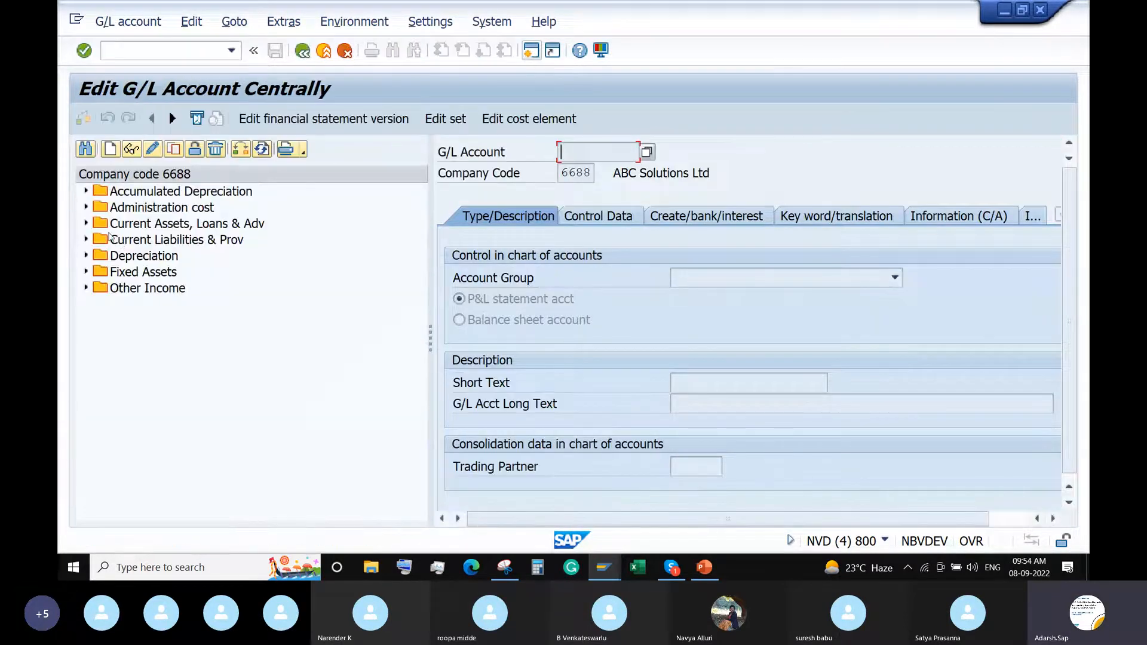
- Start copying G/L account 100518 CC from the Current Liabilities & Prov group in company code 6688
left_click(85, 240)
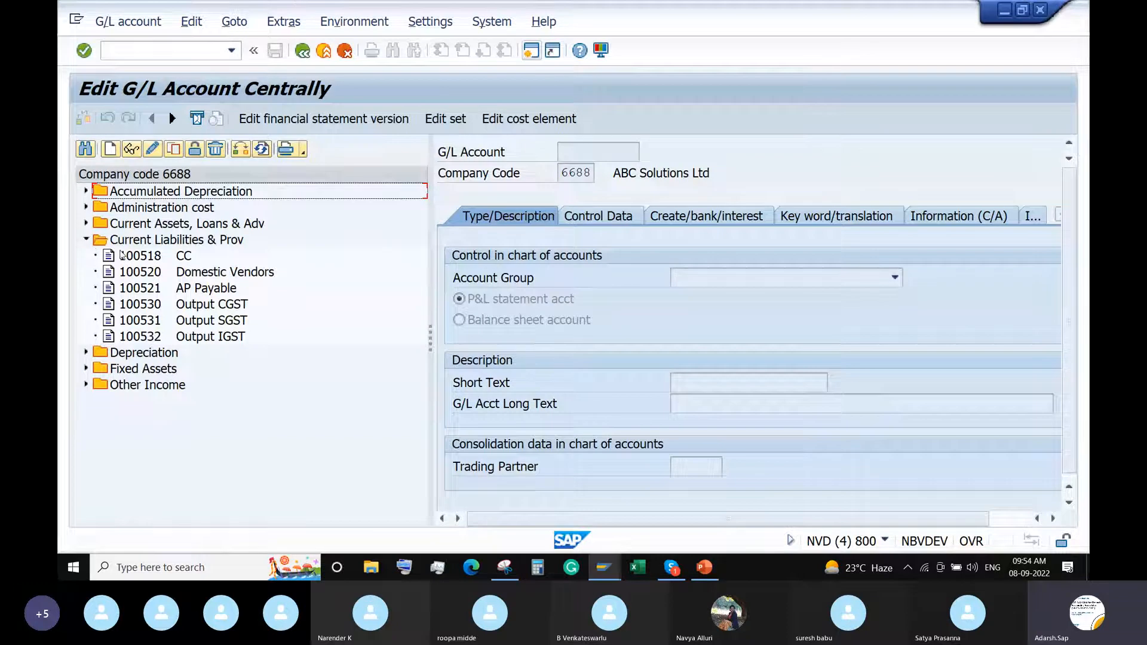
left_click(127, 258)
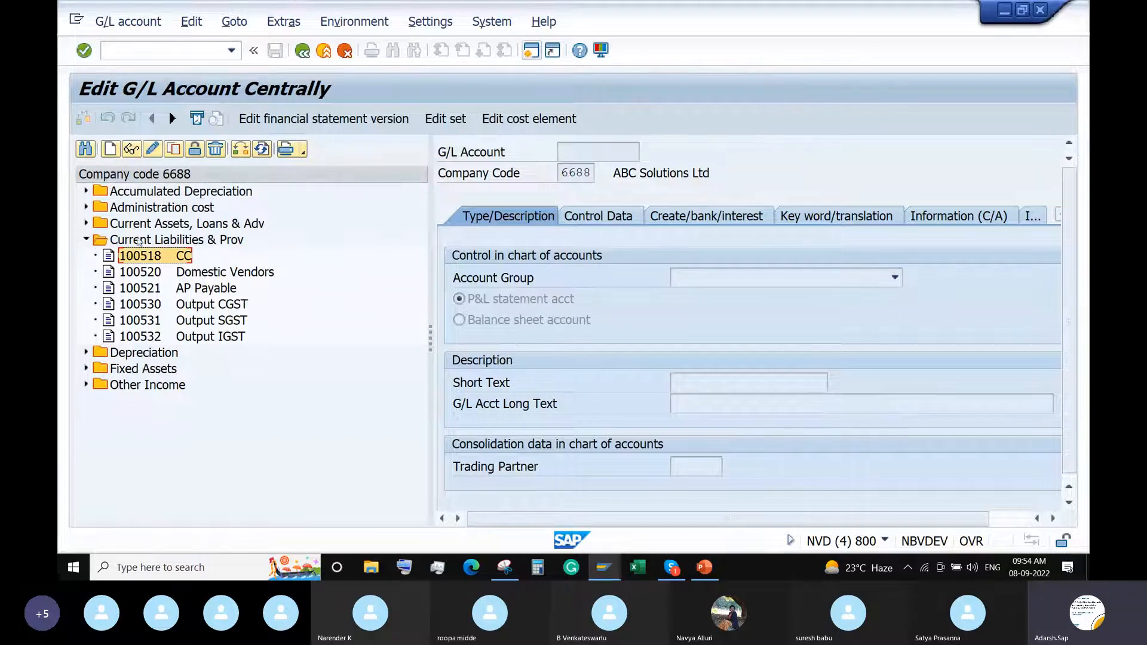
left_click(174, 150)
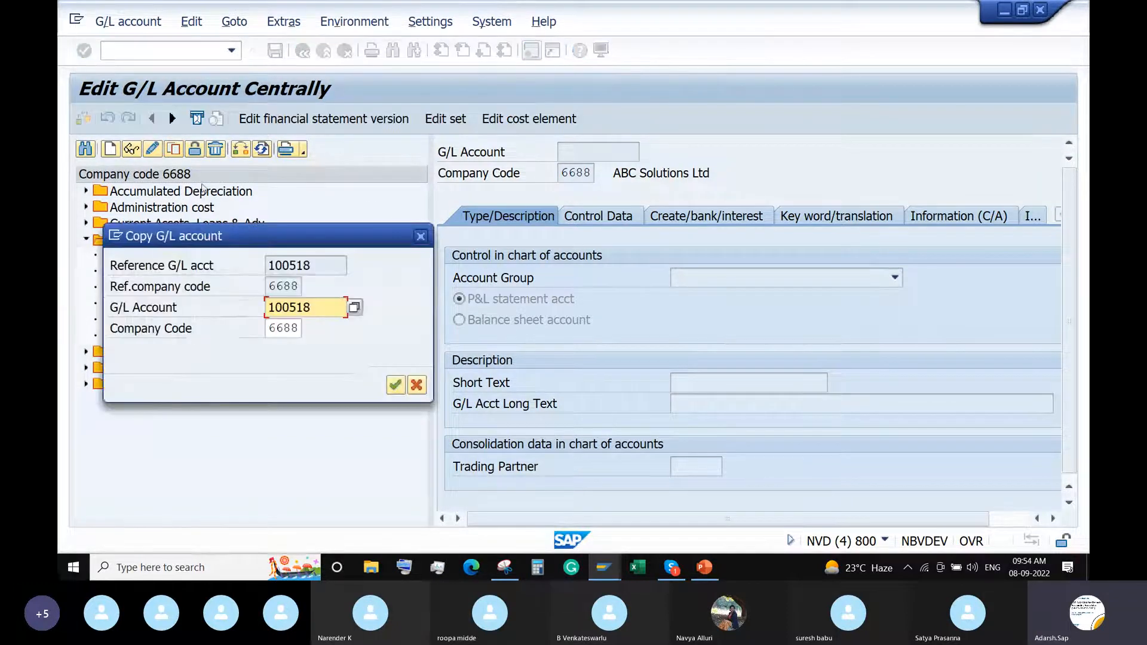
- Try to copy the reference account to the new G/L account number 100520 and to 100521
left_click(332, 314)
key("BackSpace")
key("BackSpace")
type("20")
key("Return")
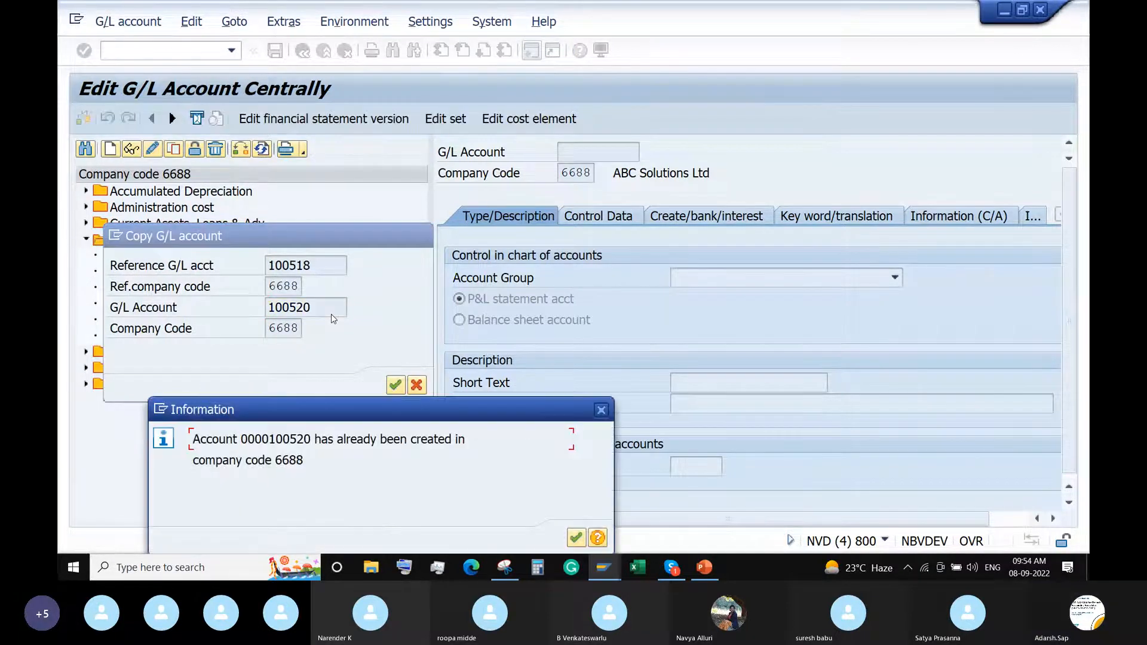
left_click(576, 538)
key("BackSpace")
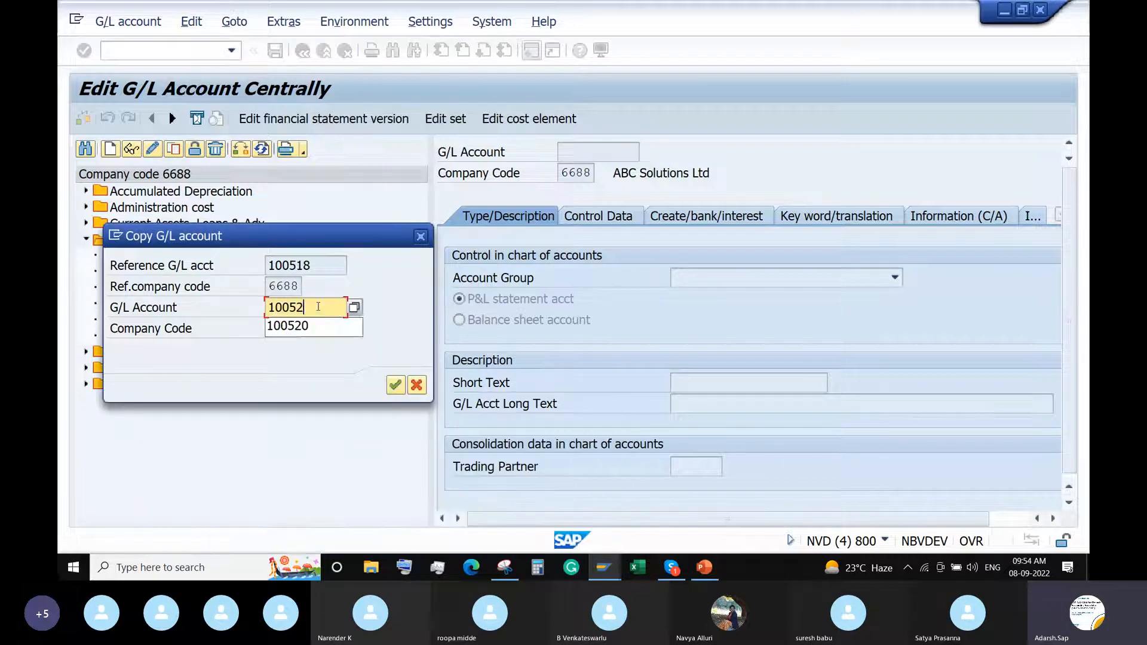
type("1")
key("Return")
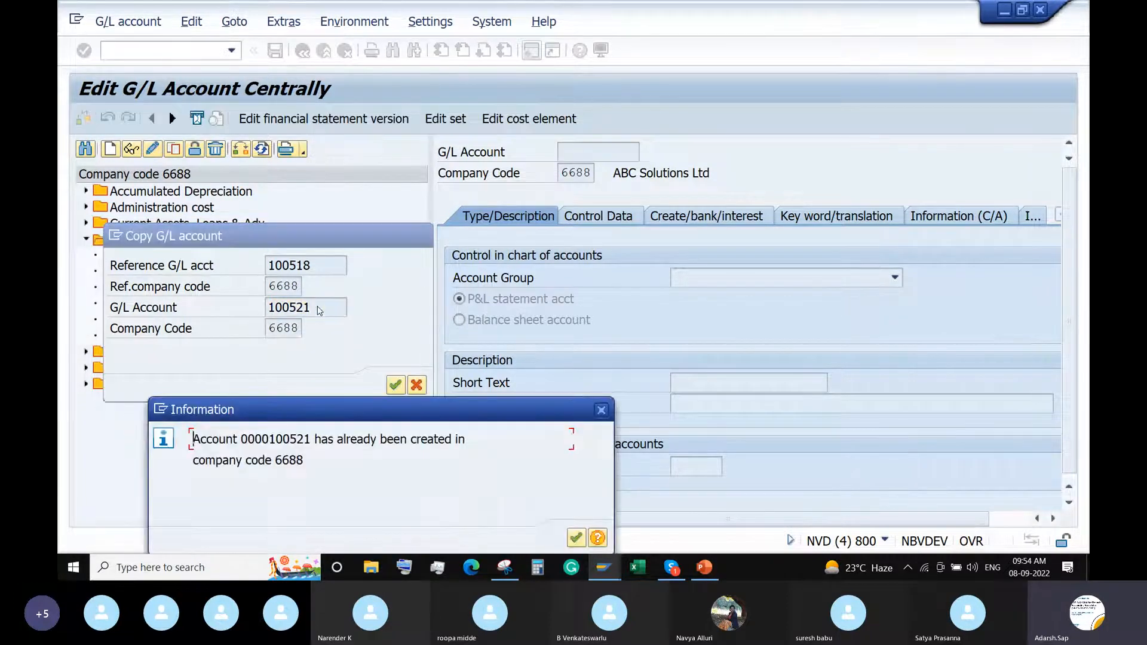
left_click(575, 538)
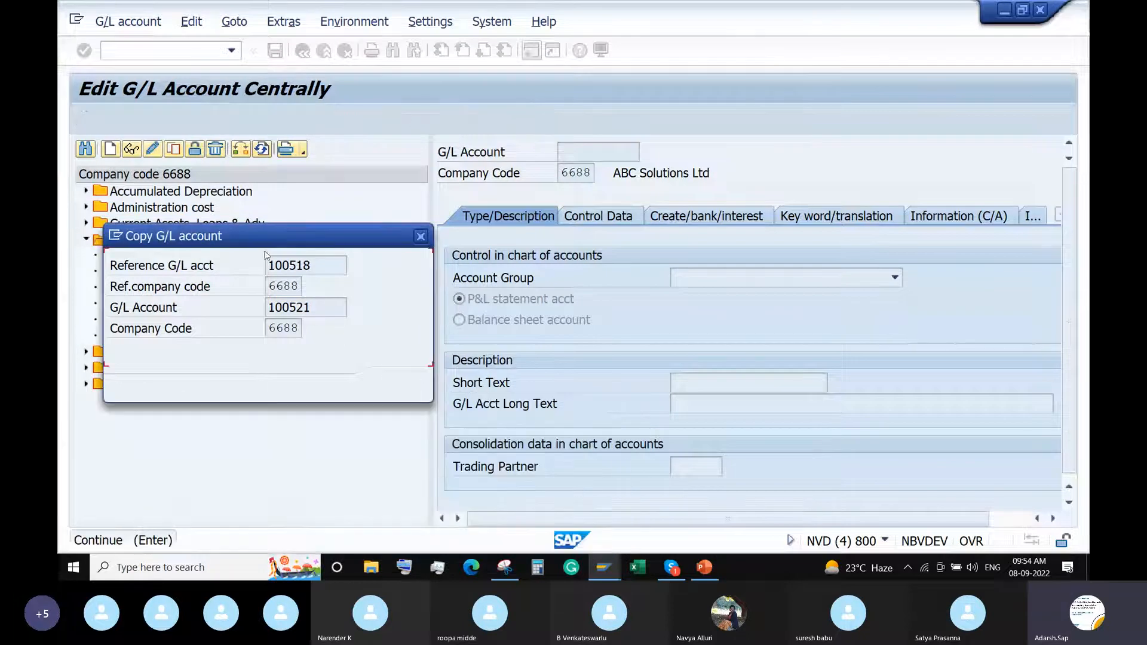
- Set the new G/L account number to 100522 and create the copy of account 100518
left_click_drag(230, 242, 528, 180)
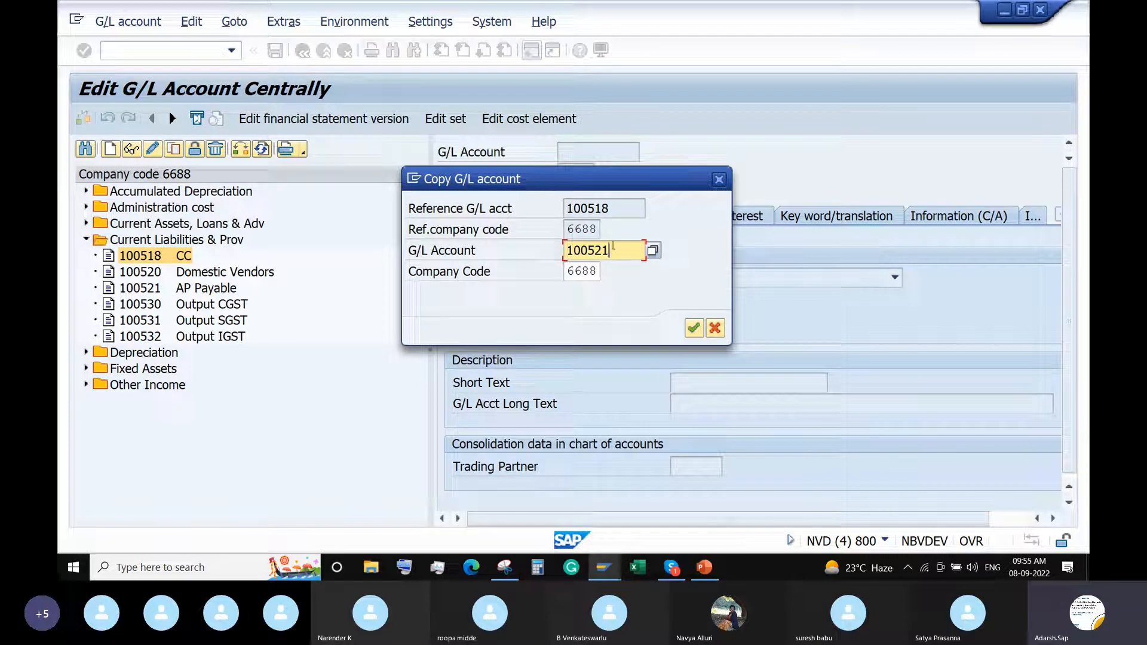
key("BackSpace")
type("2")
key("Return")
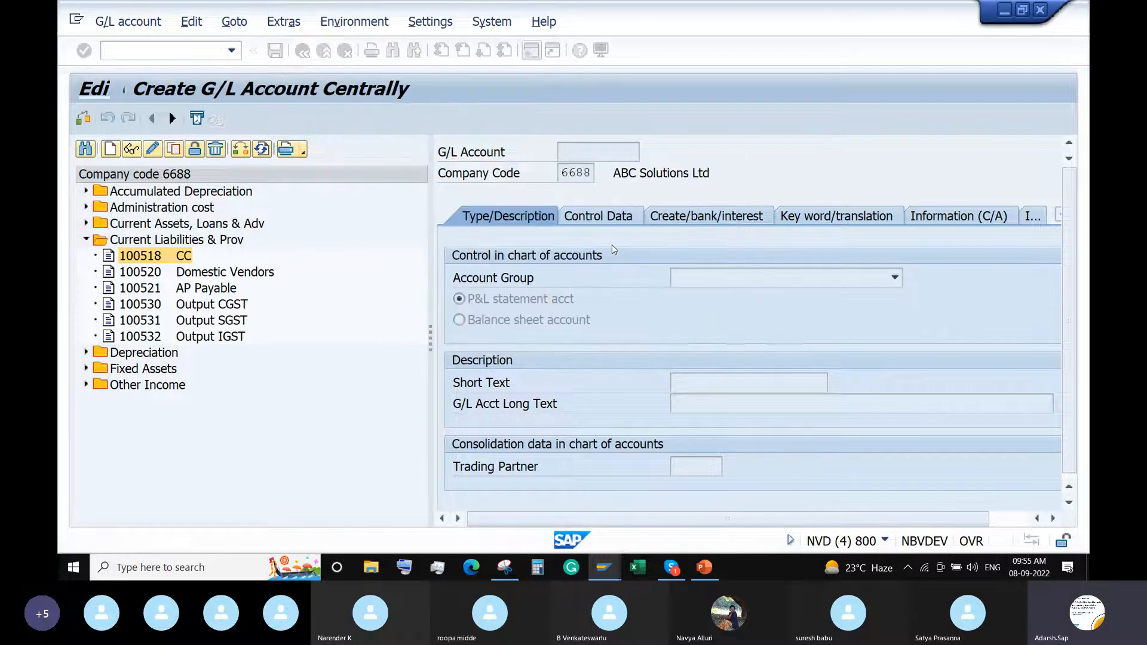
- Set the account's short text to "Zero Balance Clearin" and its long text to "Zero Balance Clearing A/C"
left_click(701, 386)
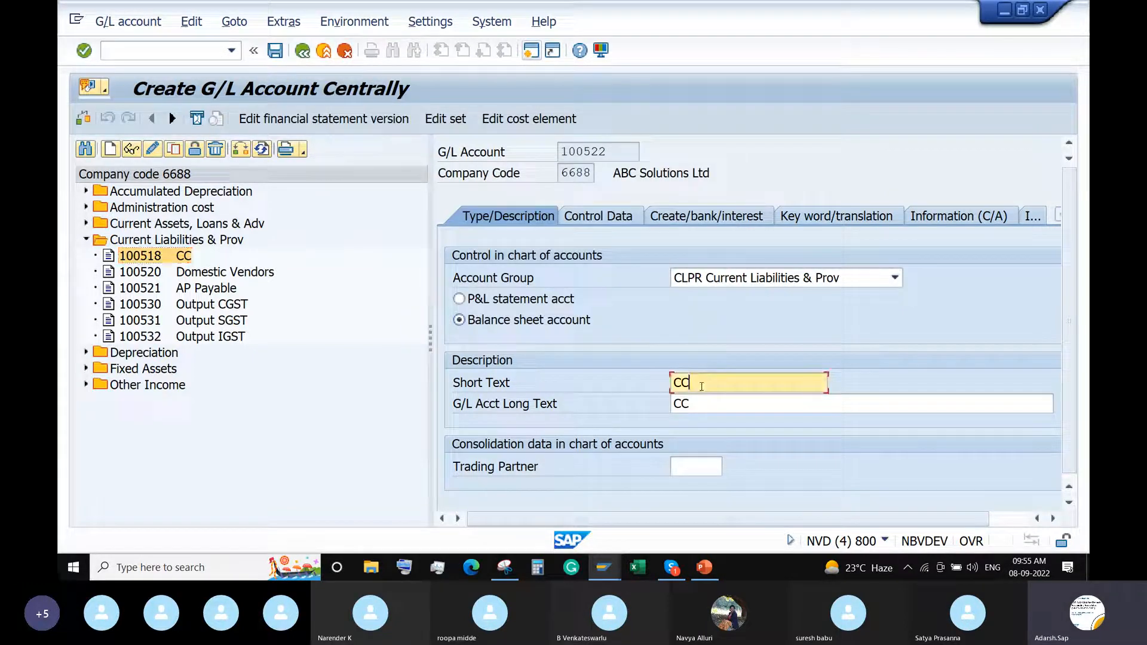
key("BackSpace")
key("BackSpace")
type("Zr")
key("BackSpace")
type("ero Balance Clearin")
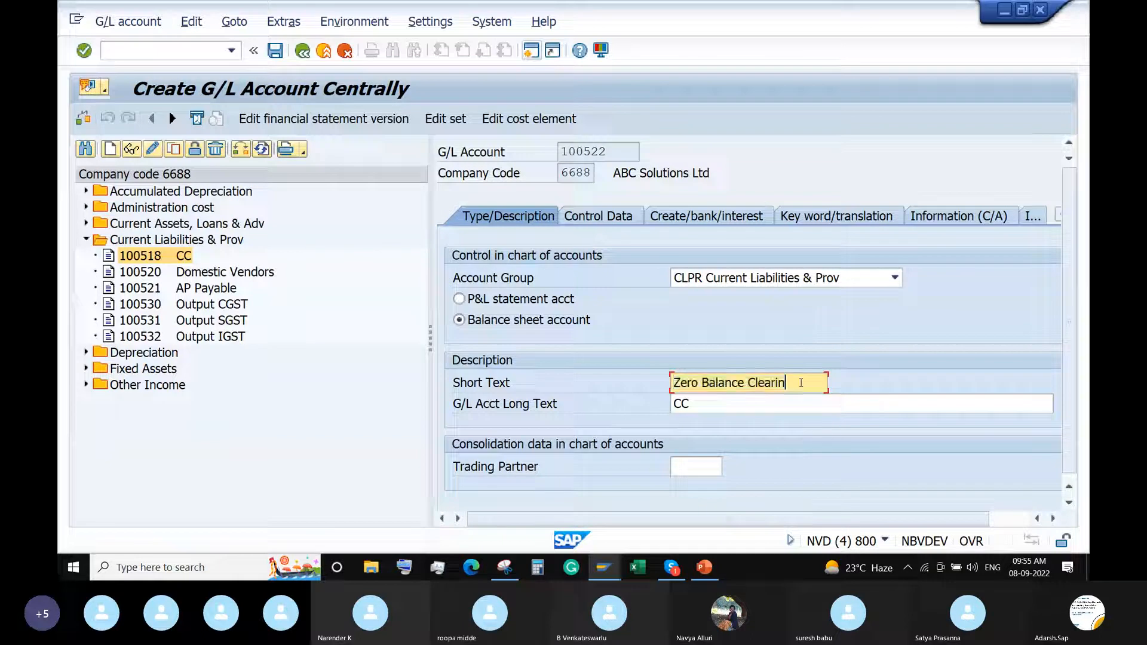
double_click(796, 405)
type("Zero Balance Clearin")
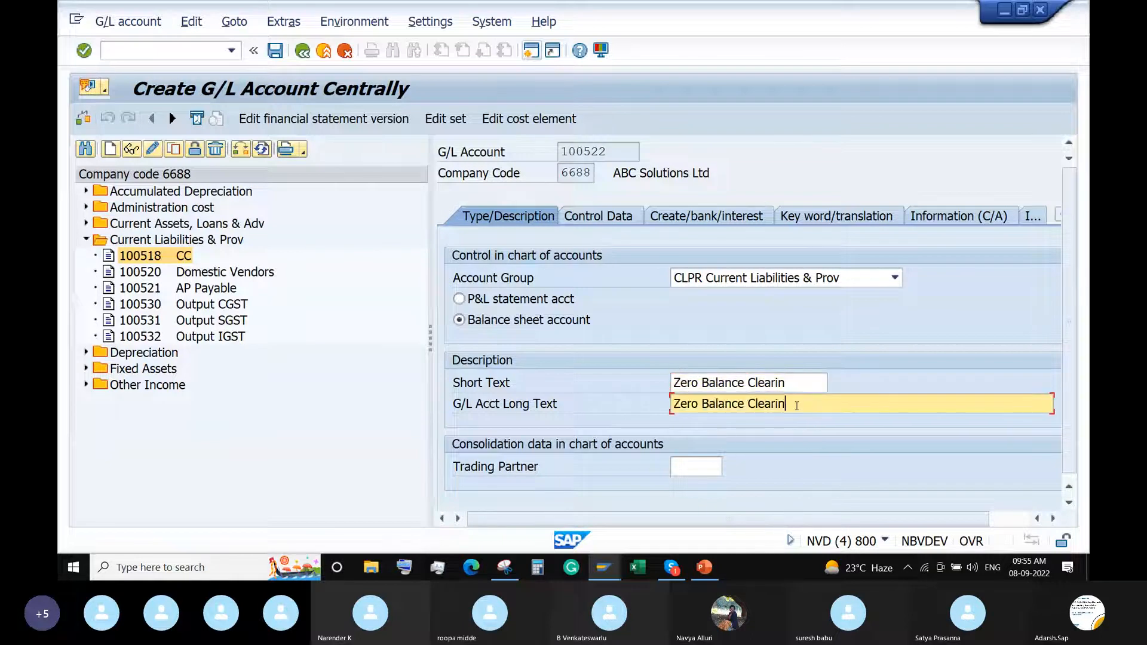
type("g A/C")
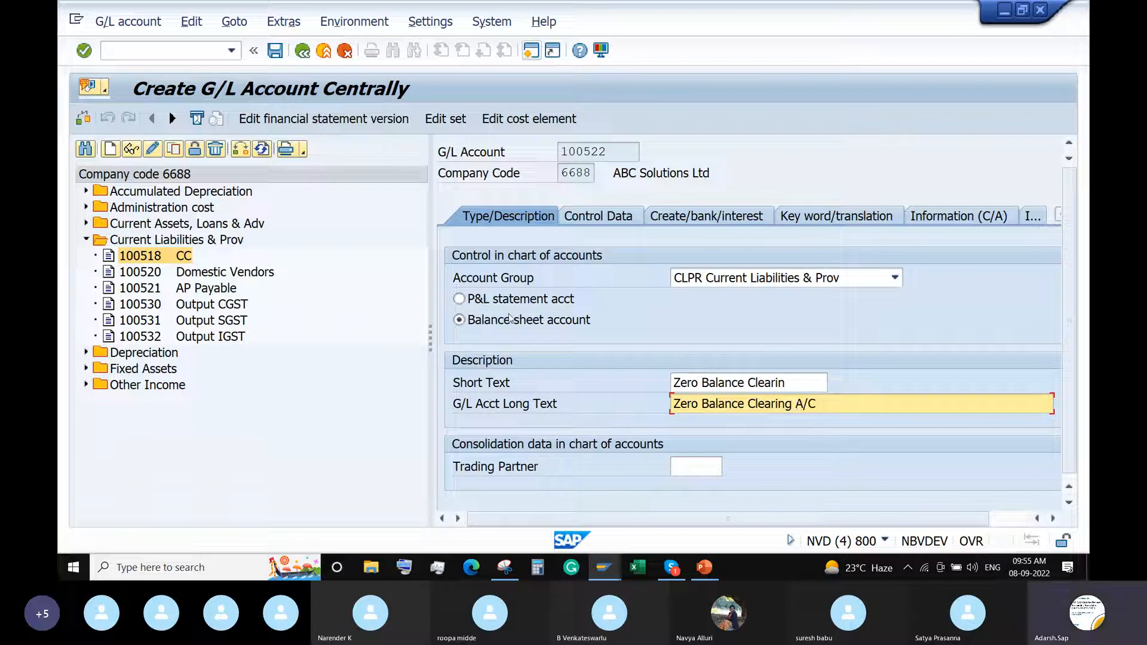
- Review the new account's control data and document creation settings, and save the account
left_click(598, 216)
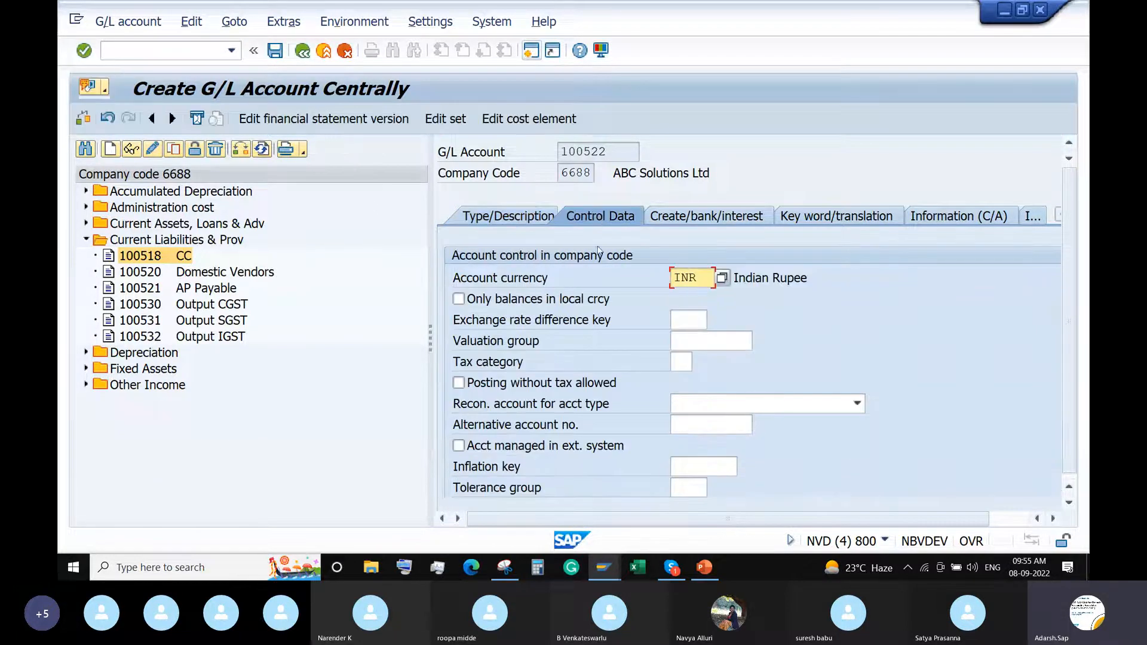
scroll(586, 299, "down", 5)
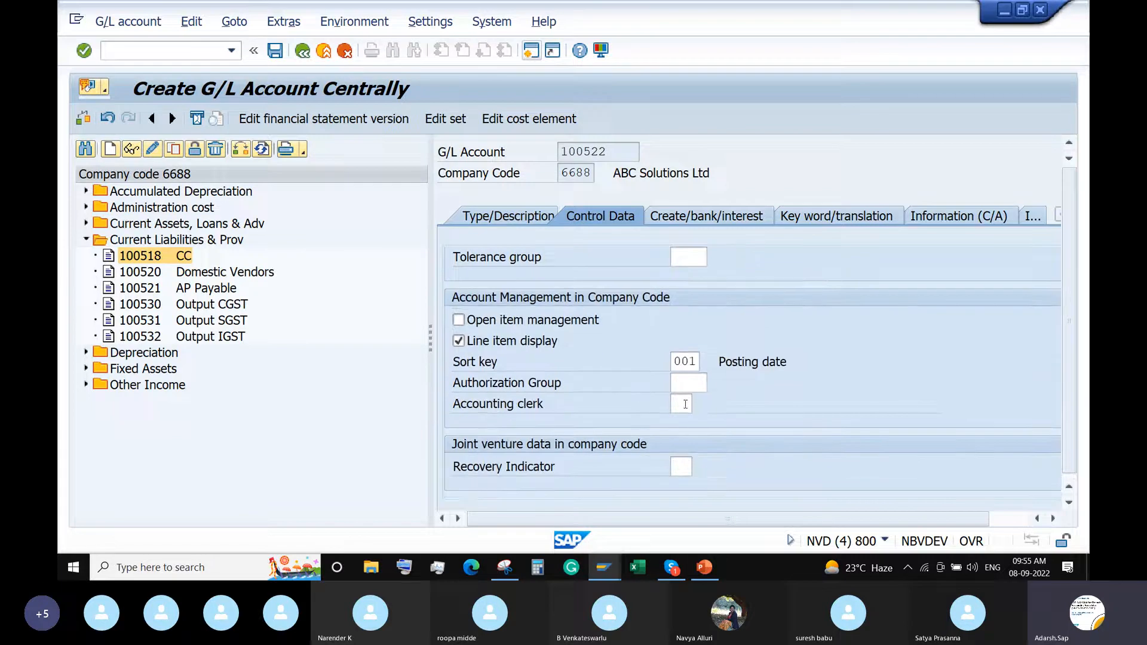
scroll(598, 362, "down", 1)
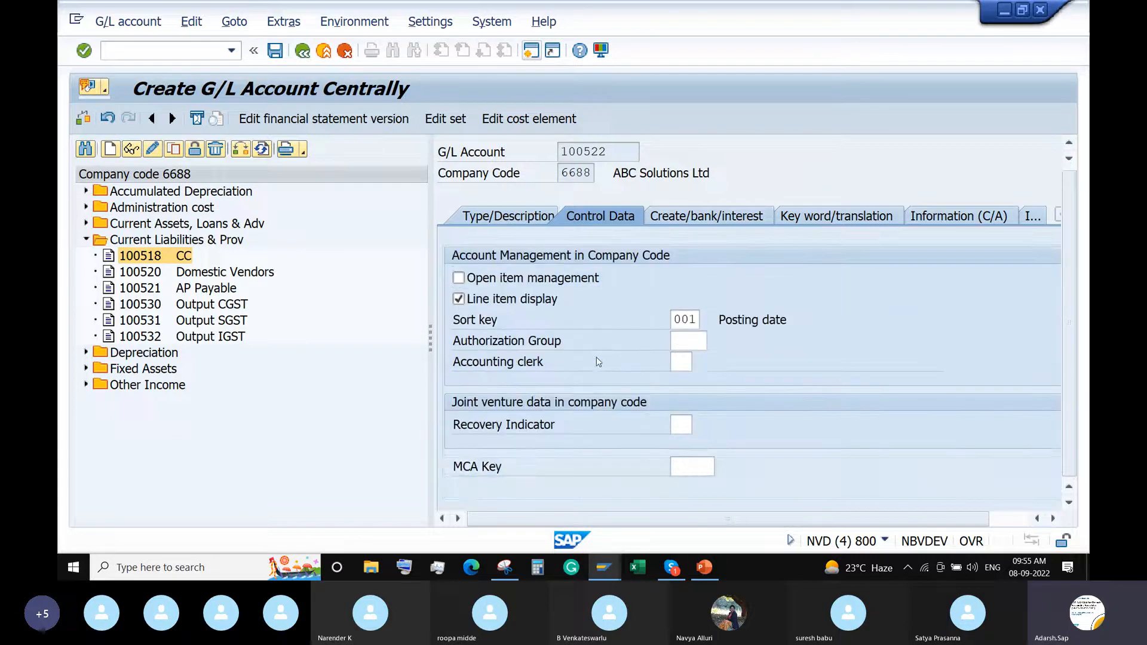
scroll(598, 362, "down", 1)
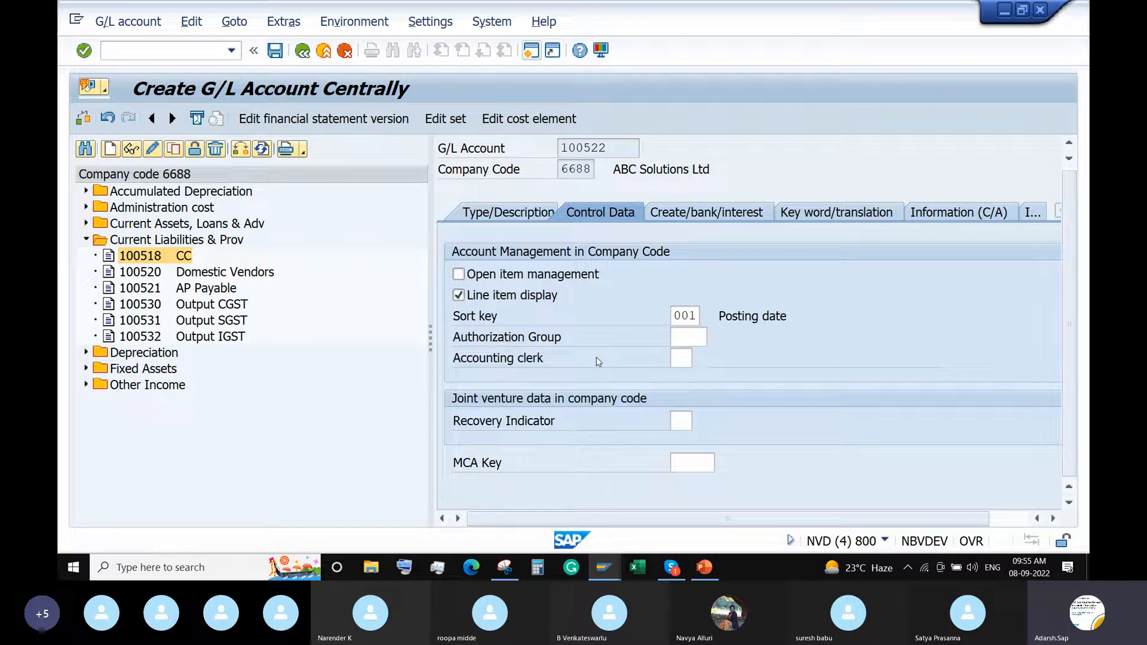
left_click(707, 213)
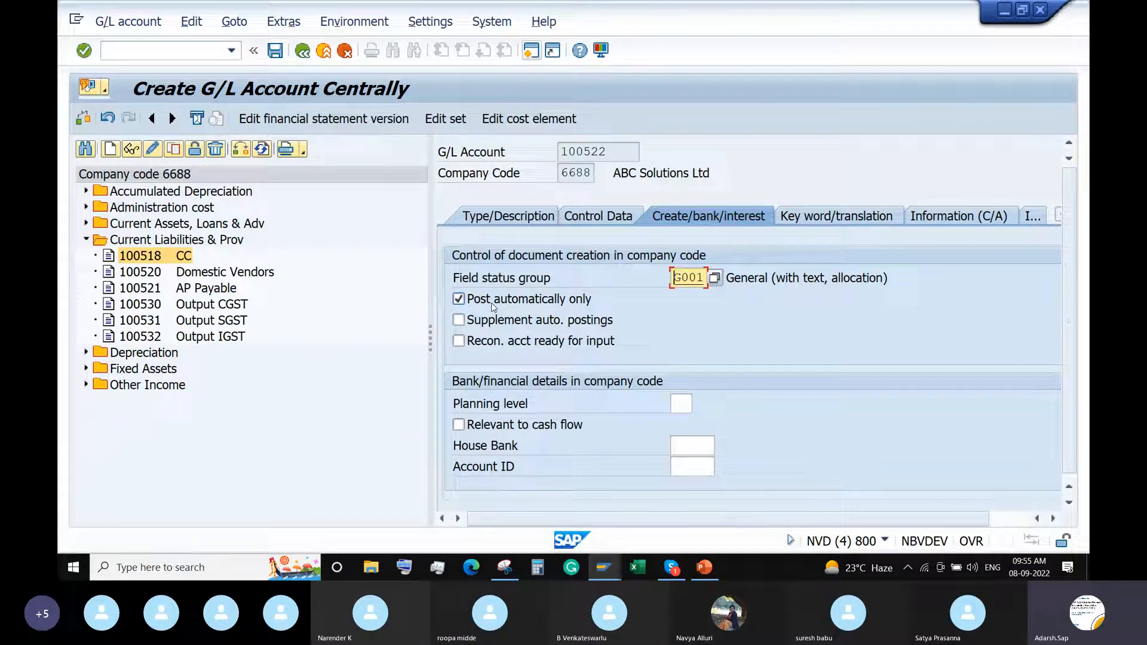
left_click(614, 153)
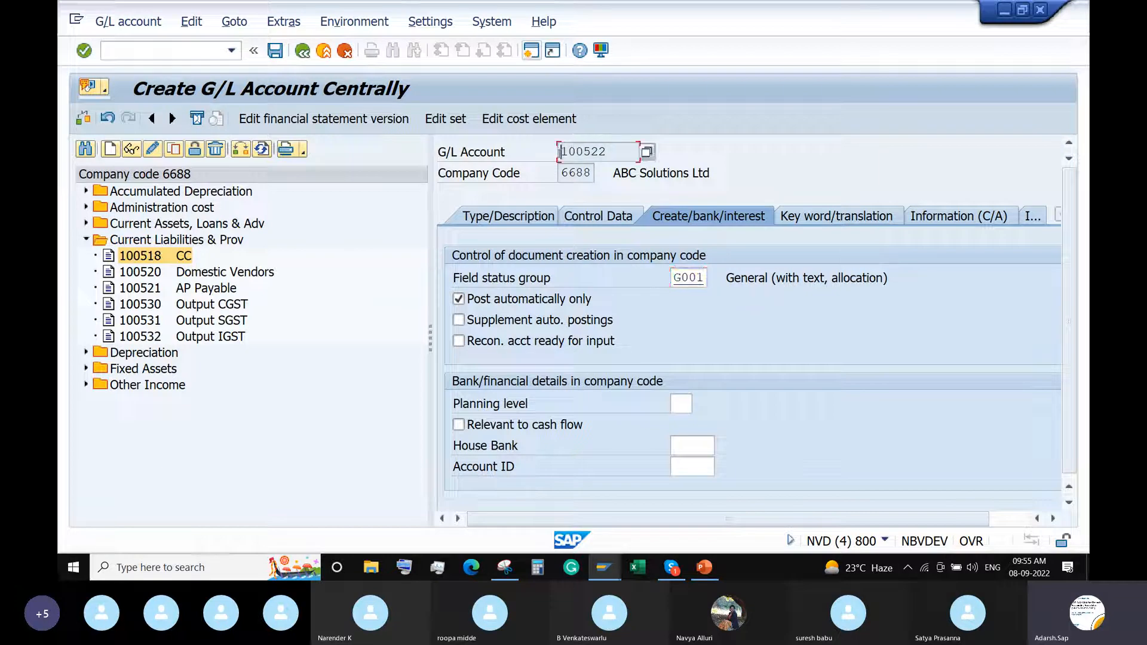
left_click(275, 51)
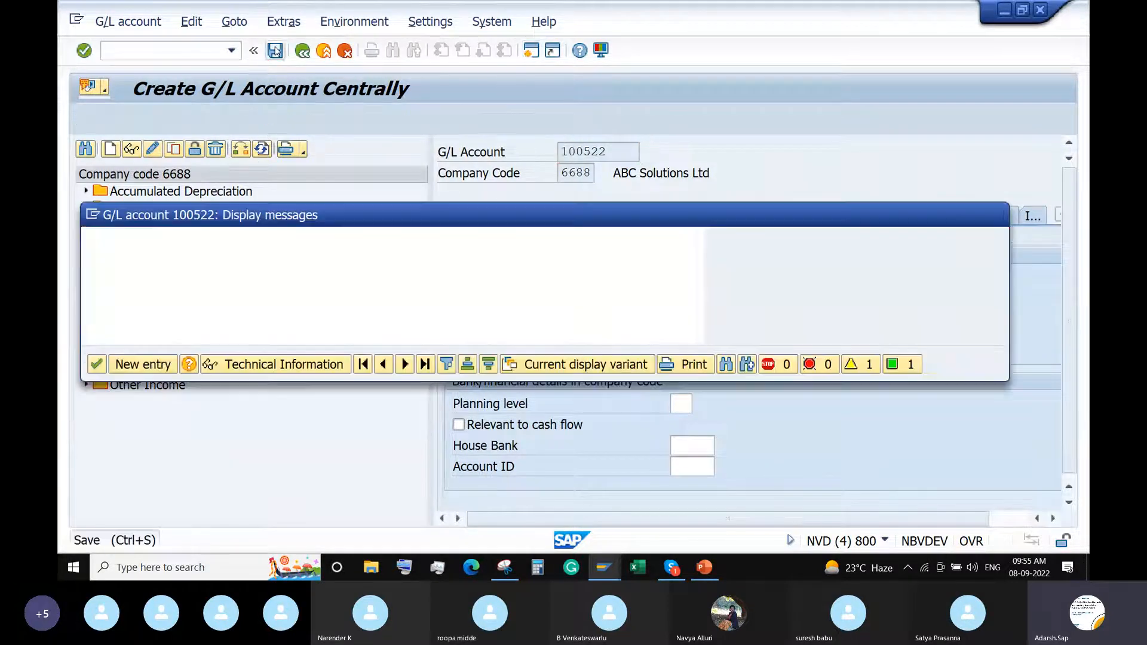
left_click(97, 366)
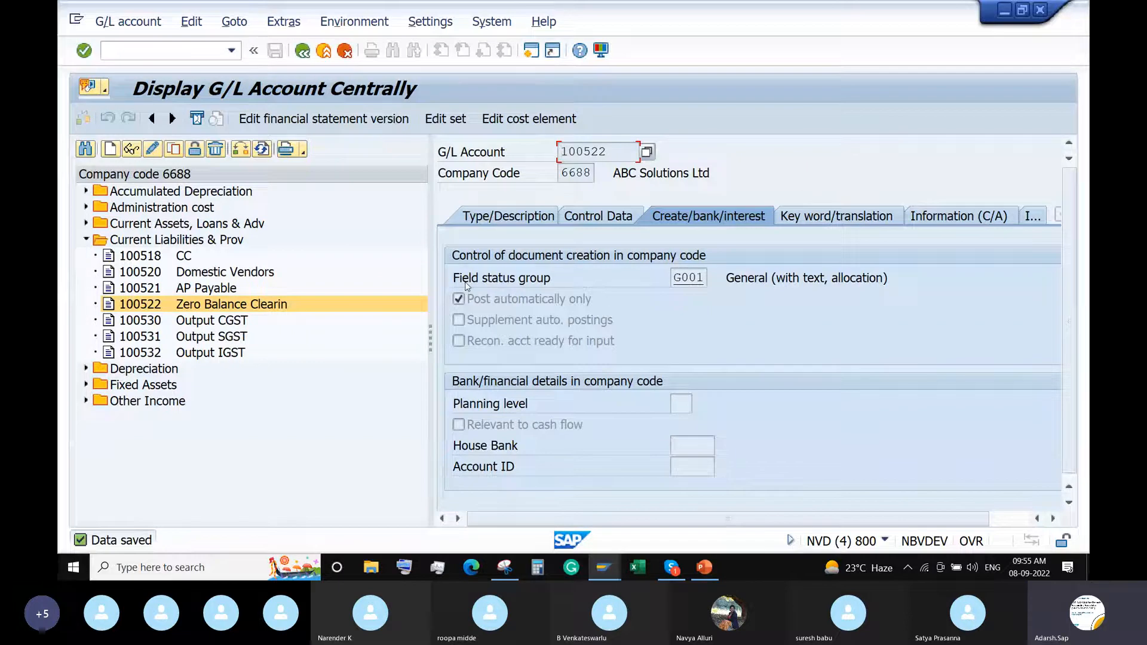
- Switch to the SAP Posting Key session, return to the IMG and reopen the Define Zero-Balance Clearing Account activity
mouse_move(605, 569)
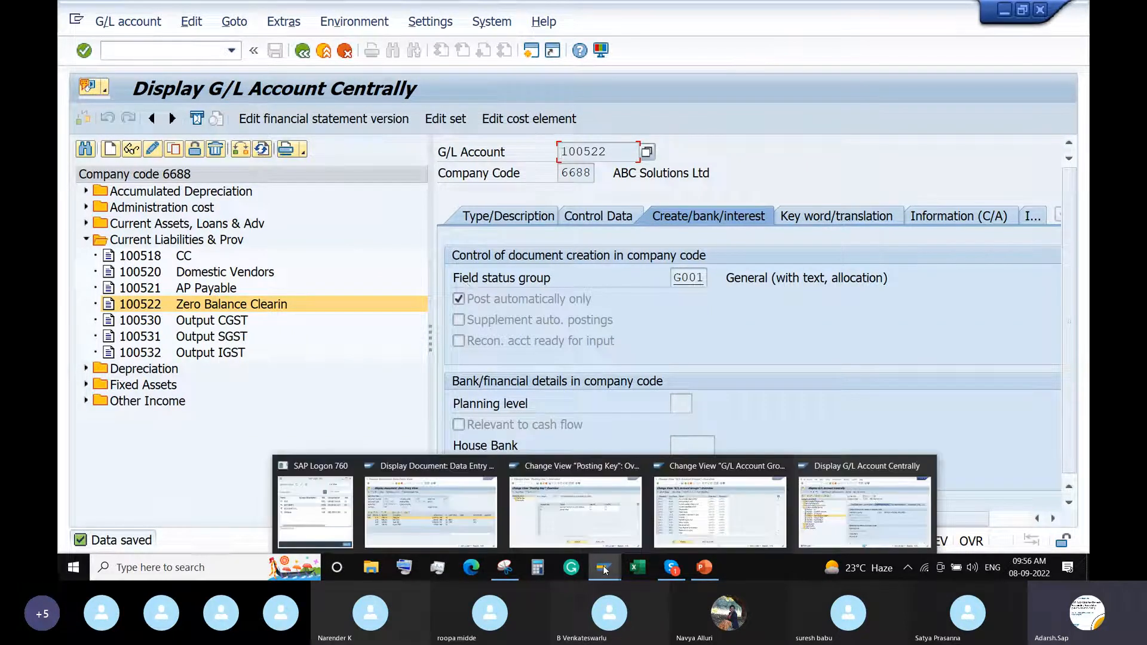
left_click(575, 511)
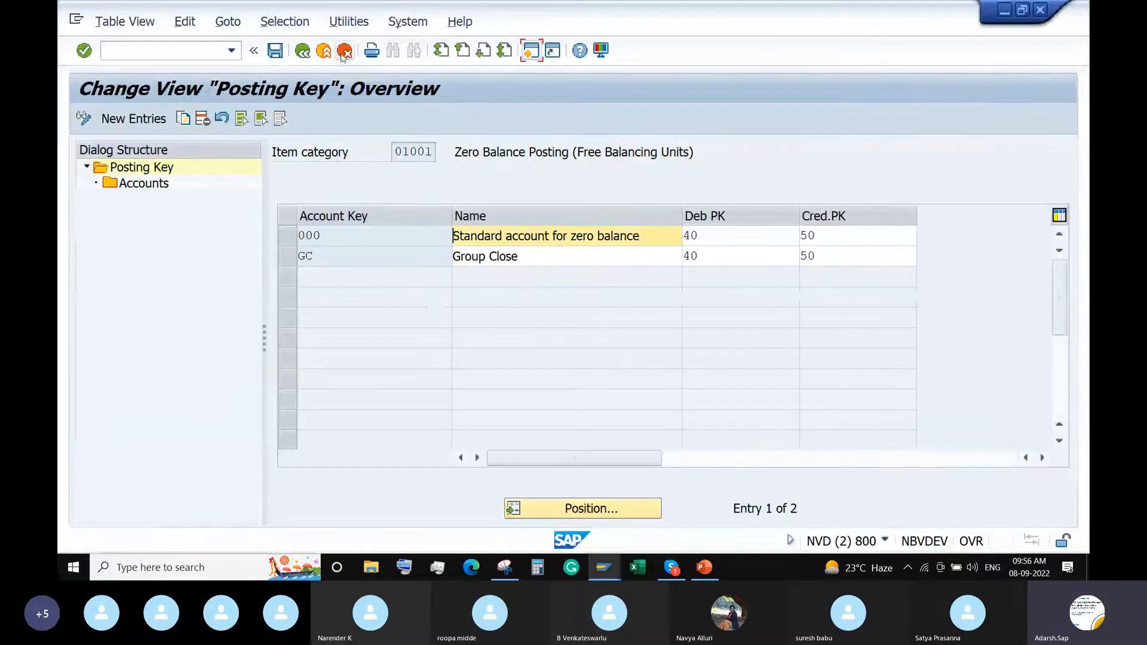
left_click(303, 52)
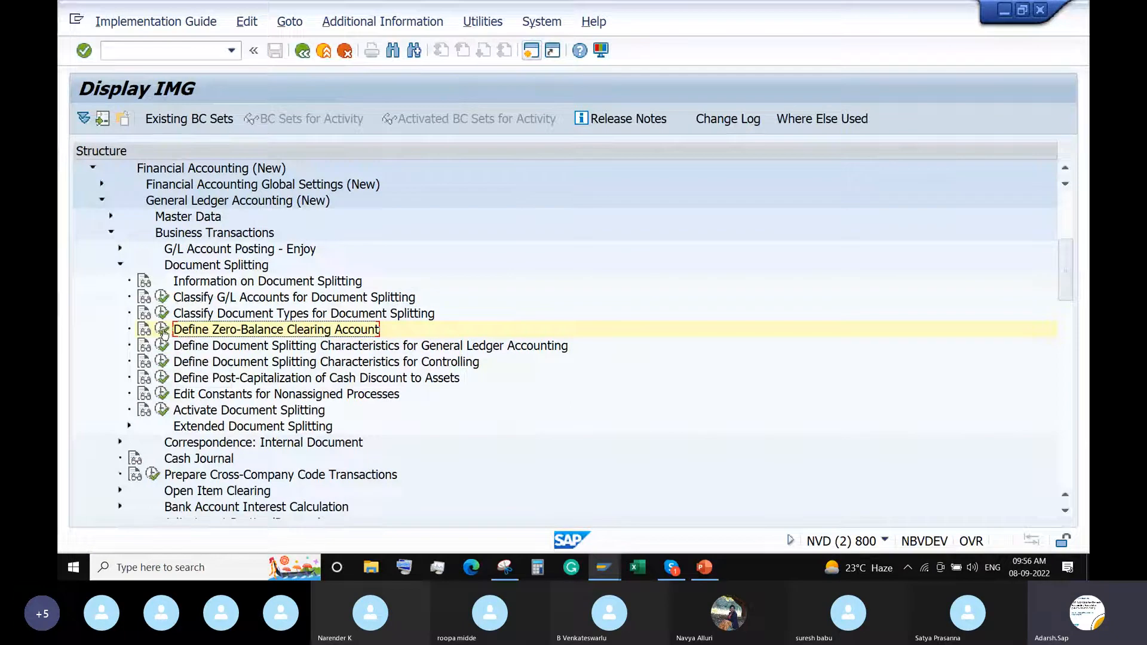
left_click(163, 331)
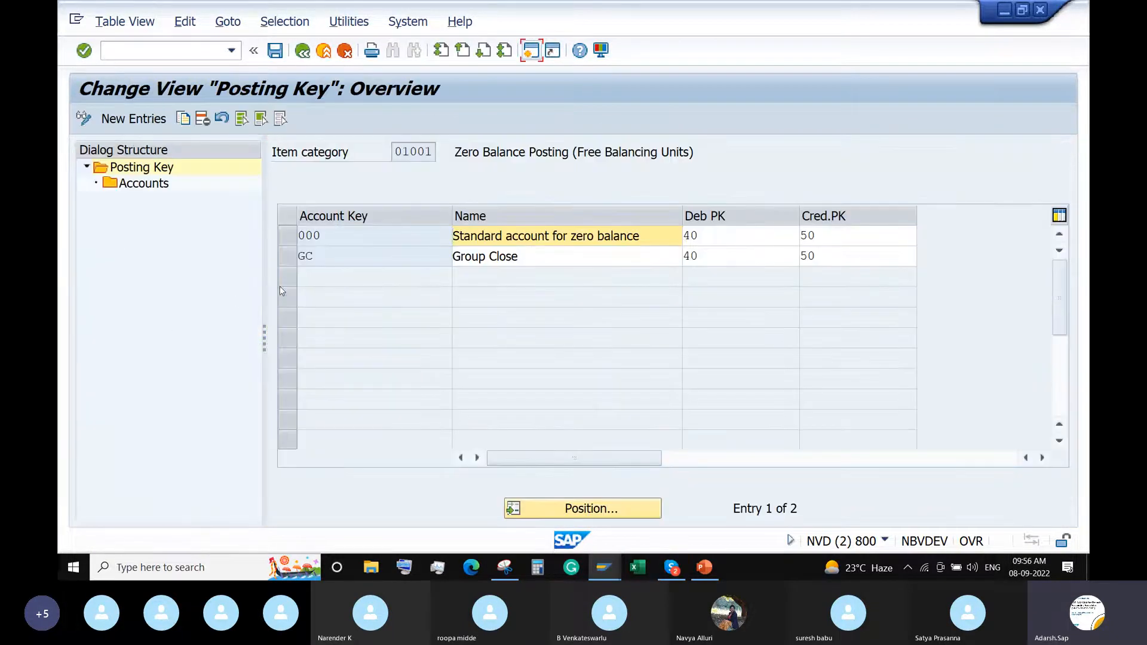
- Open the accounts of account key 000, Standard account for zero balance, for chart of accounts ABCD
left_click(286, 237)
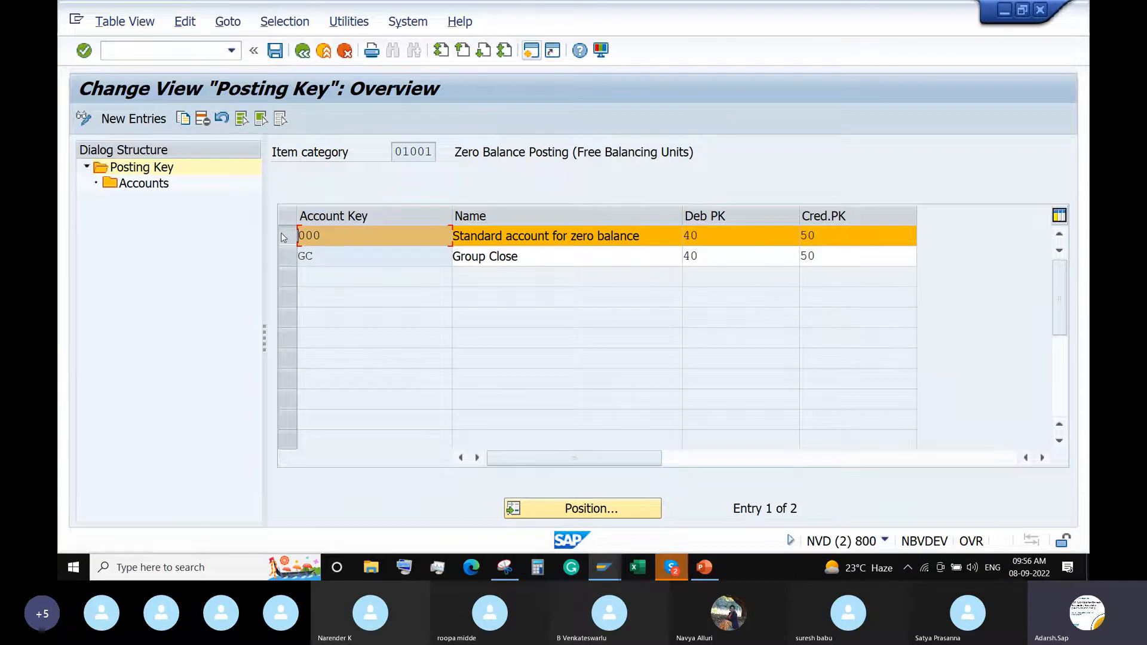
double_click(143, 185)
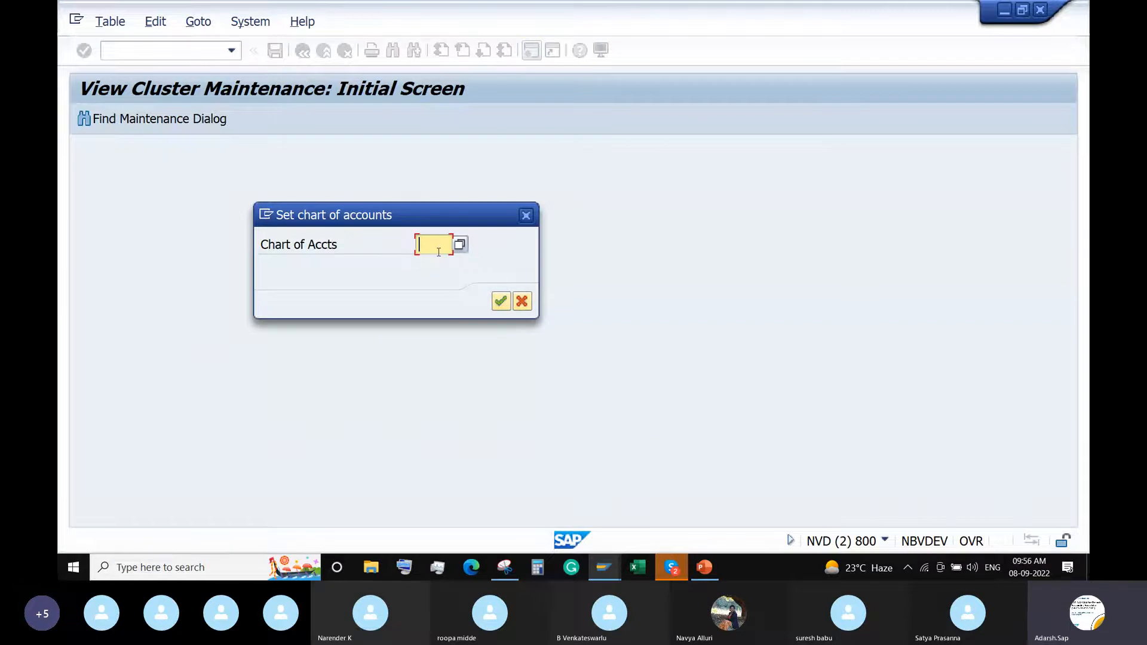
type("ABCD")
key("Return")
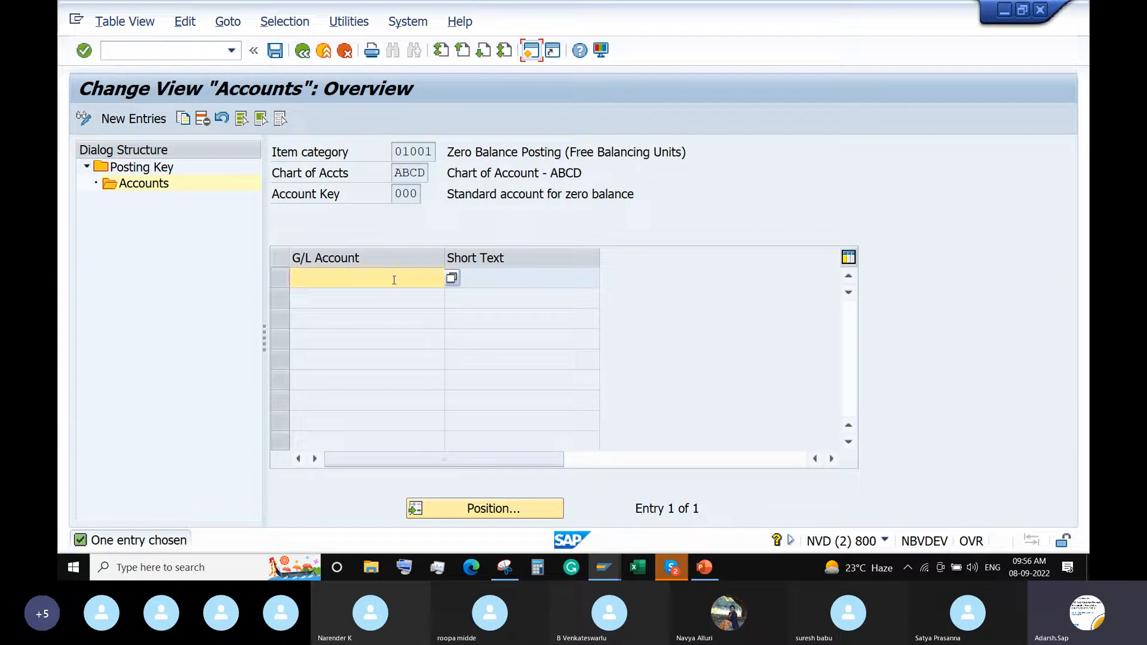
- Assign G/L account 100522 to account key 000 and save the entry
type("100522")
key("Return")
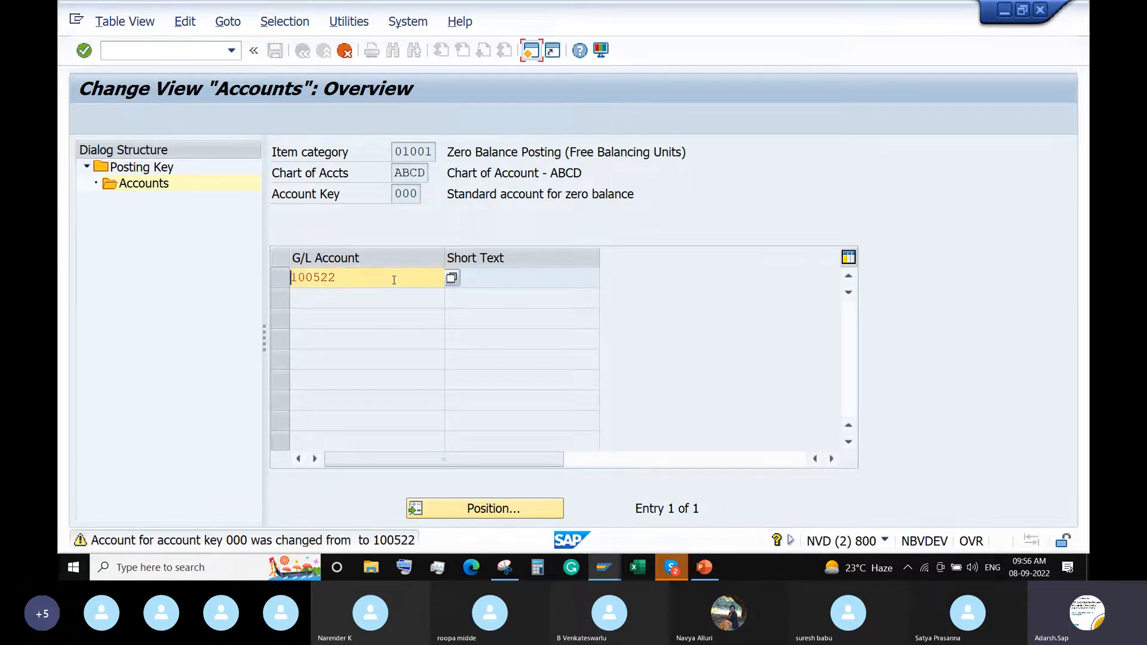
key("Return")
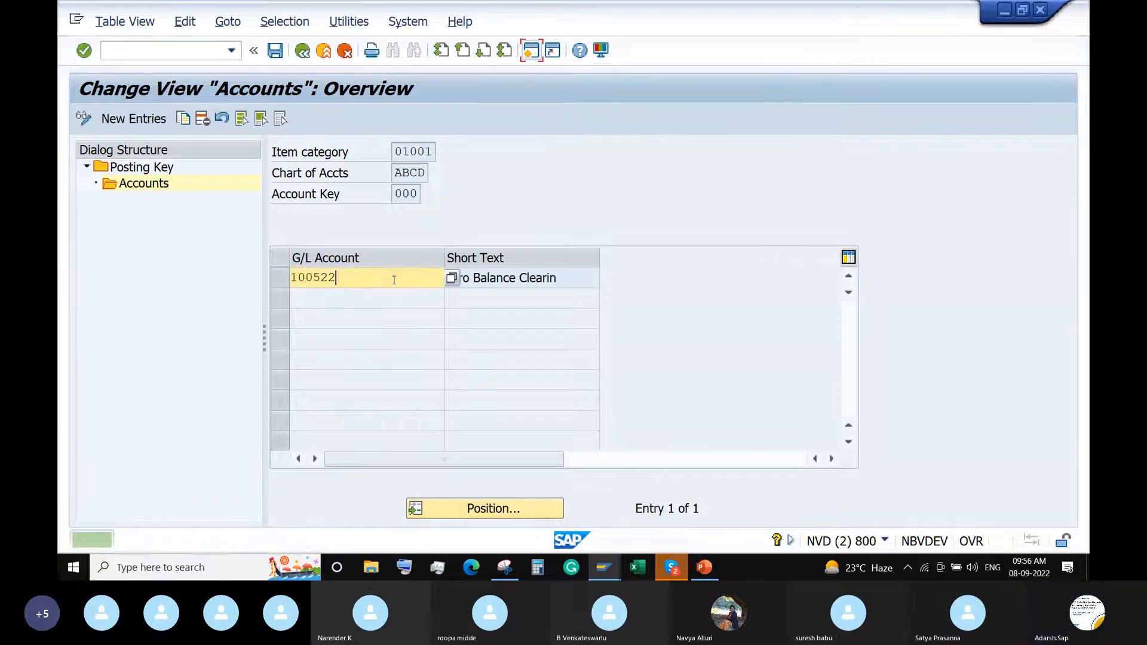
left_click(275, 51)
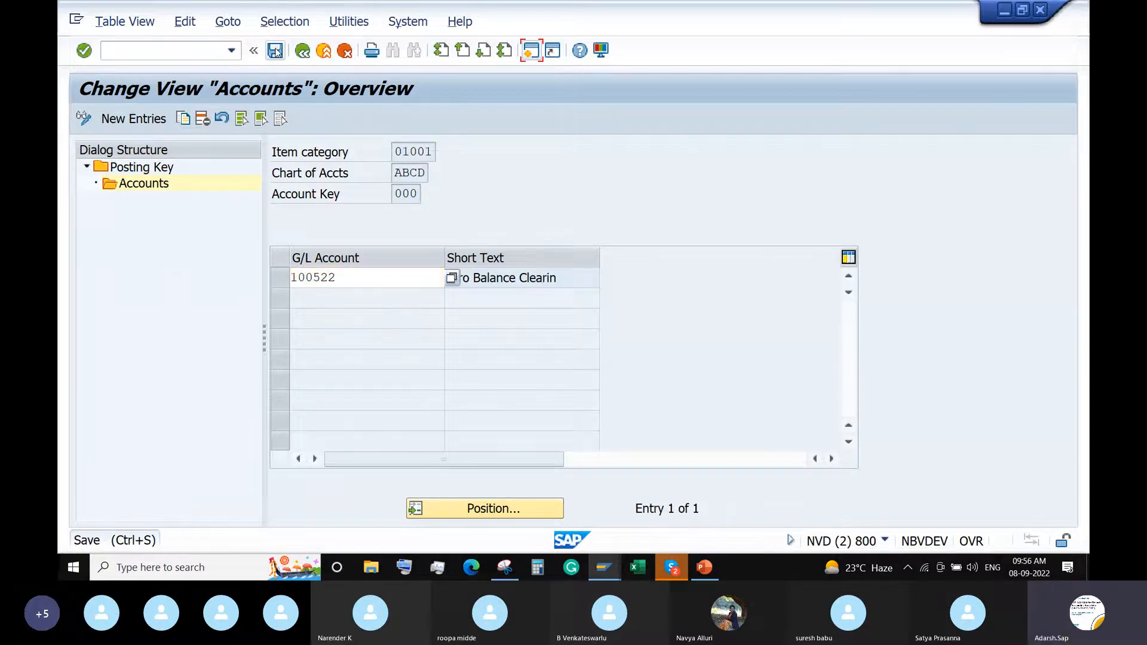
left_click(400, 321)
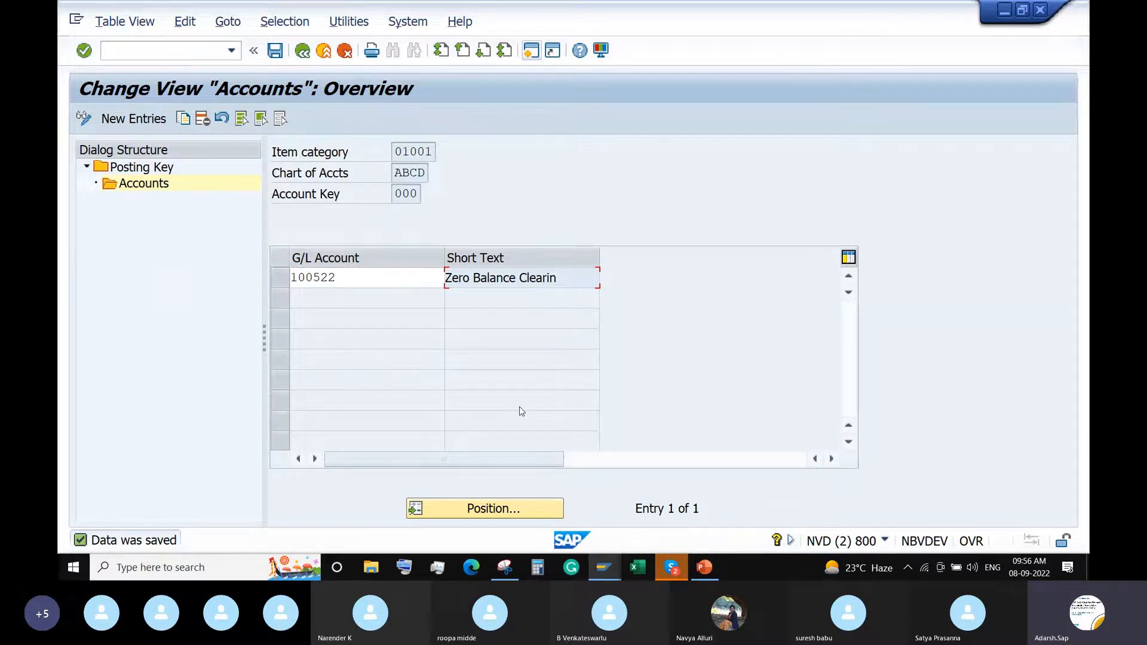
- Check the Types of Document Splitting slide in PowerPoint, then examine the Input SGST line of the displayed TEST-DOCSPLIT document in SAP
mouse_move(714, 572)
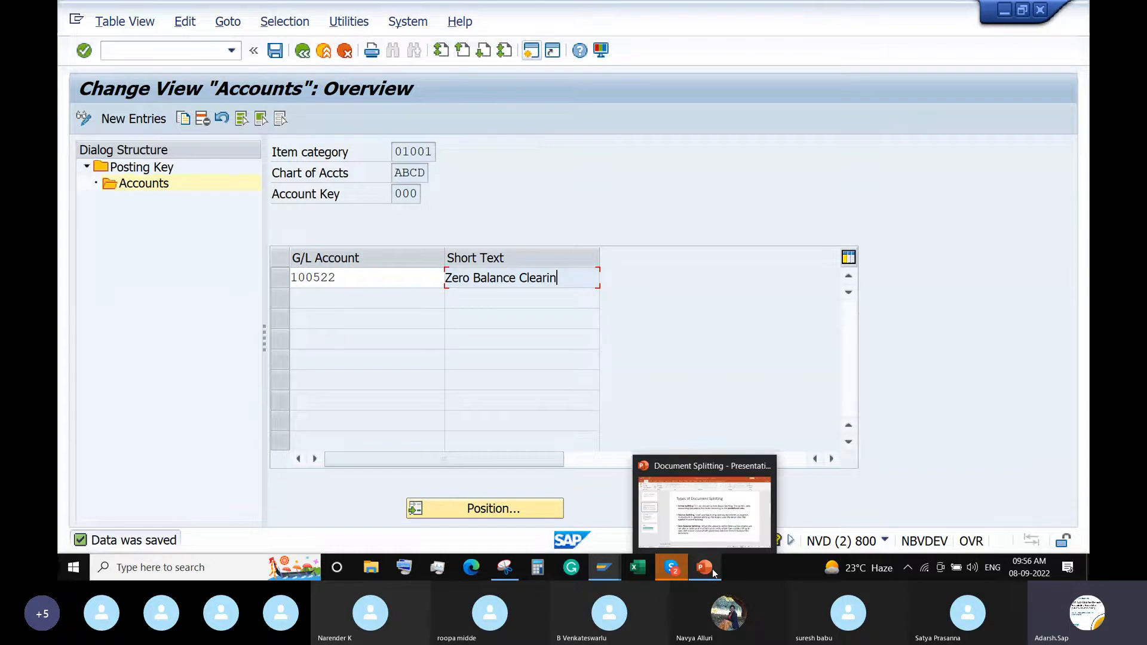
left_click(670, 520)
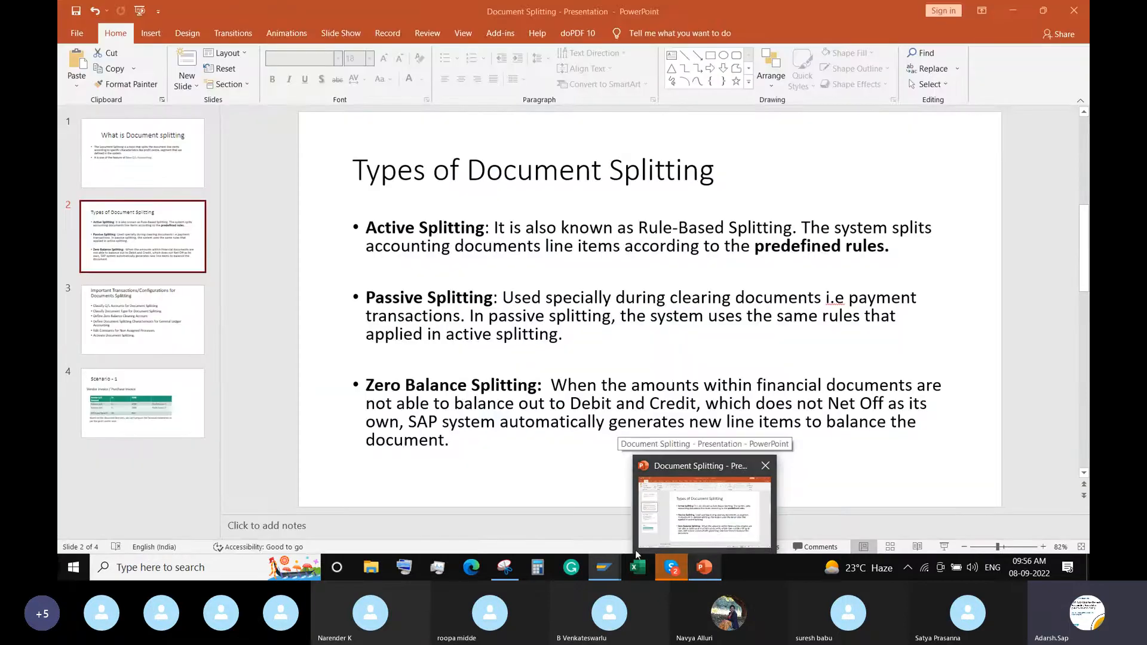
mouse_move(604, 572)
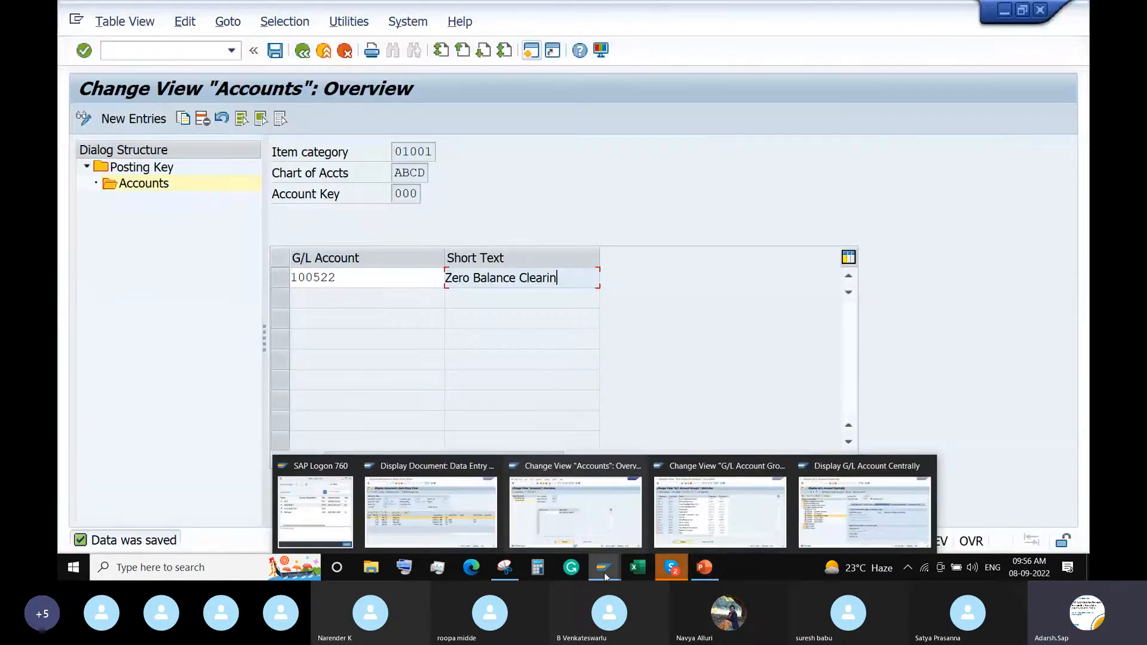
left_click(378, 516)
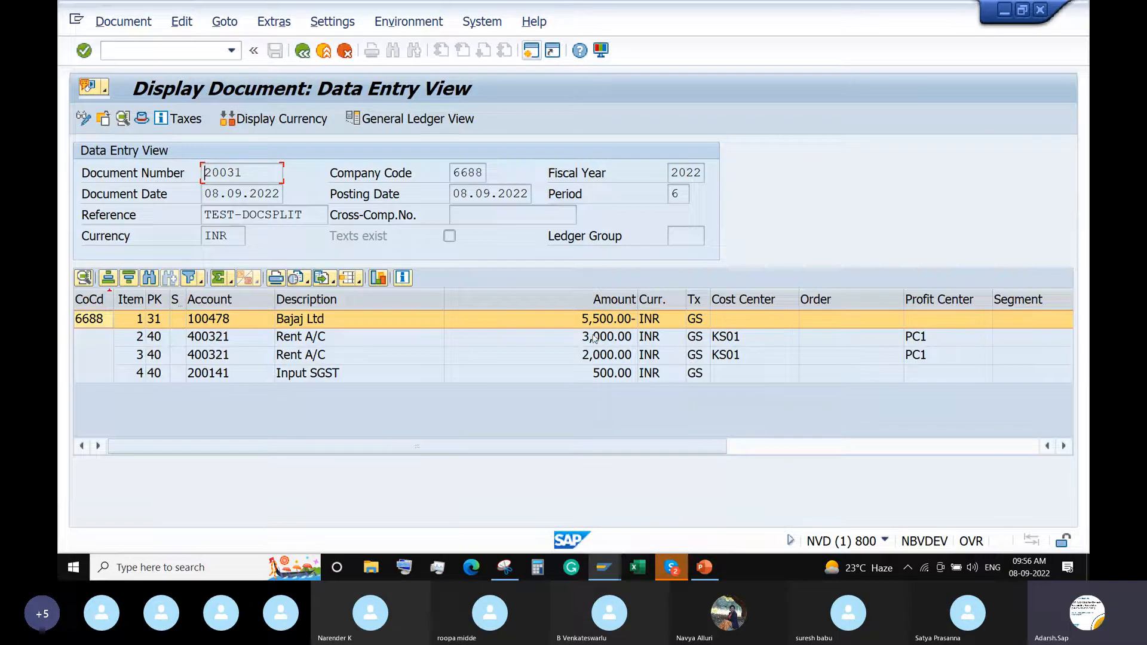
left_click(373, 377)
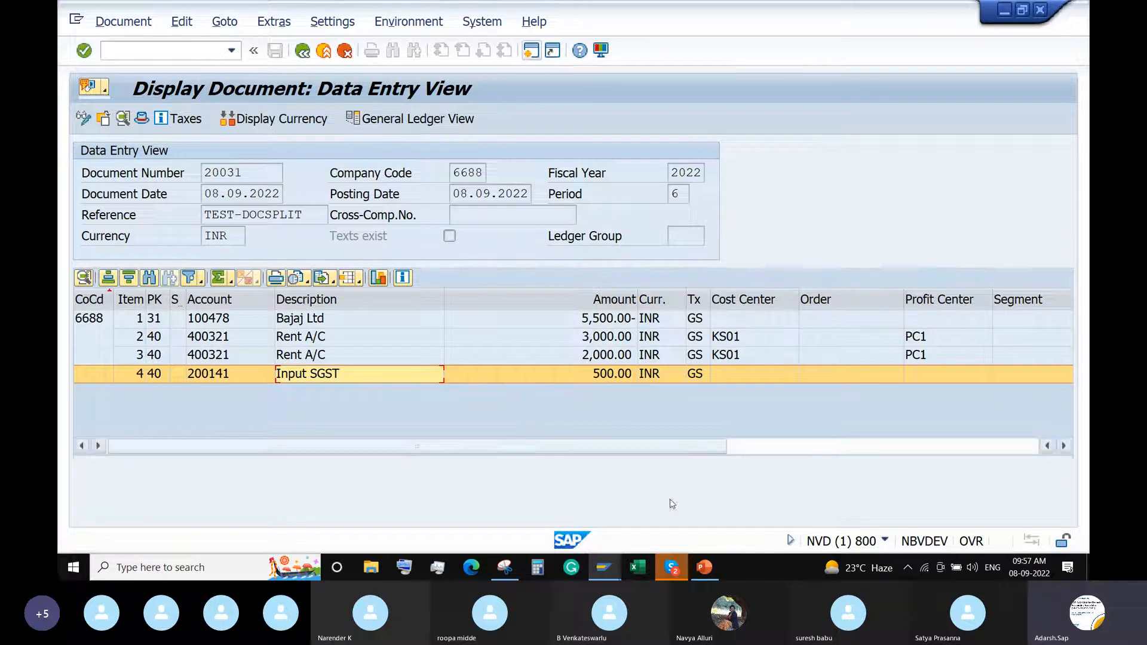
- Return from the zero-balance Accounts session to the IMG and open Define Document Splitting Characteristics for General Ledger Accounting
mouse_move(605, 568)
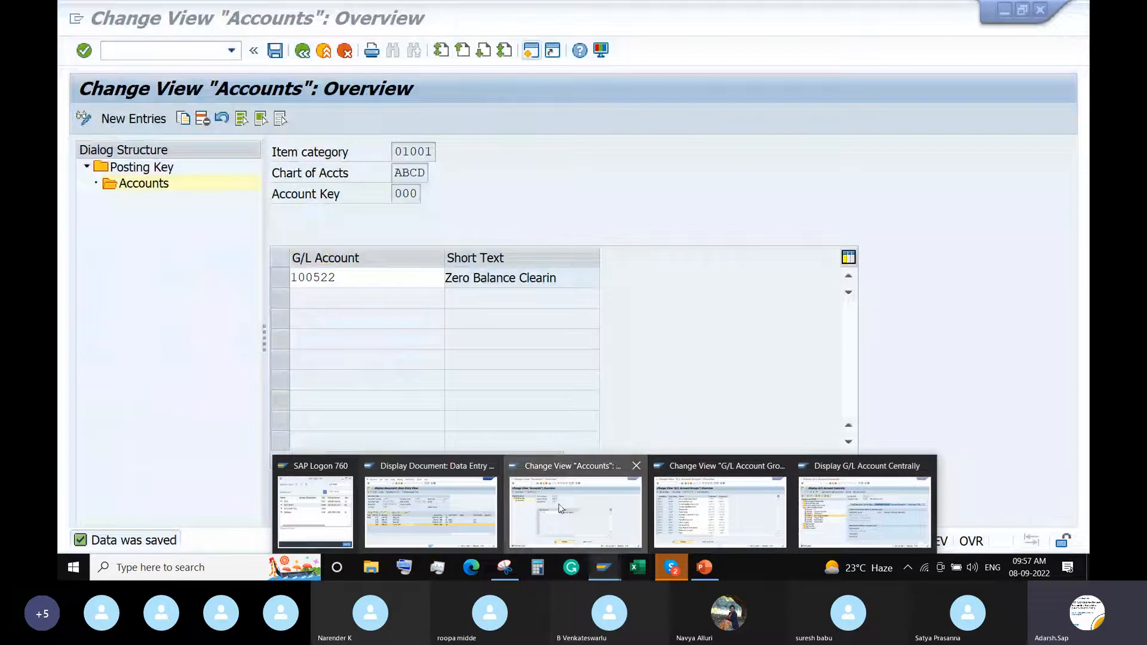
left_click(559, 508)
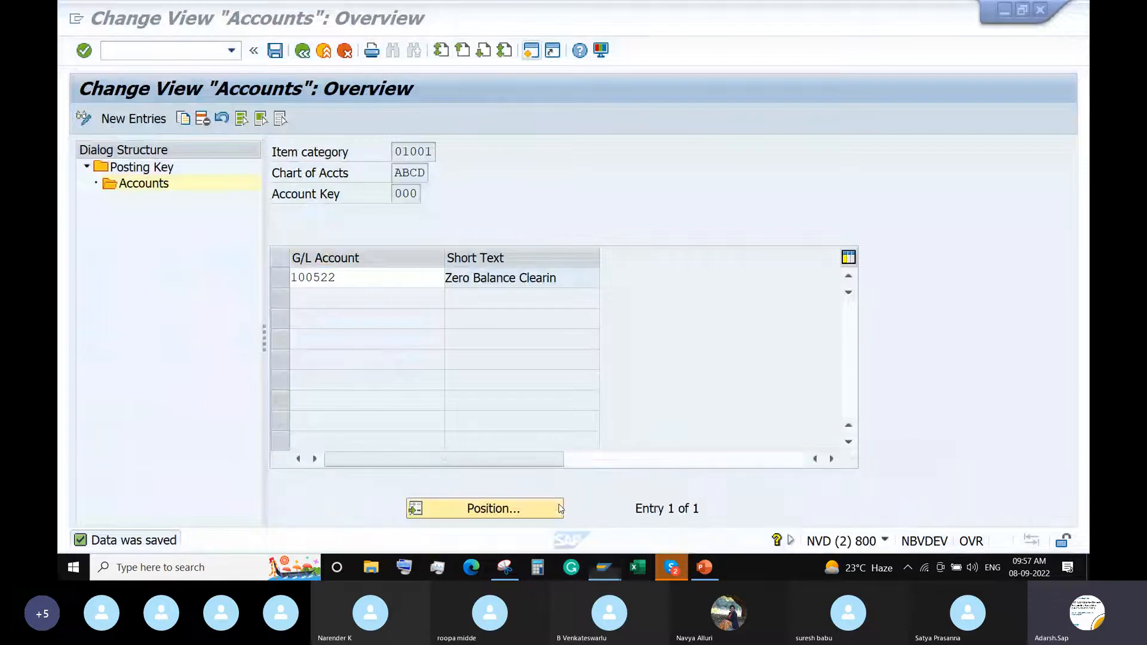
left_click(303, 51)
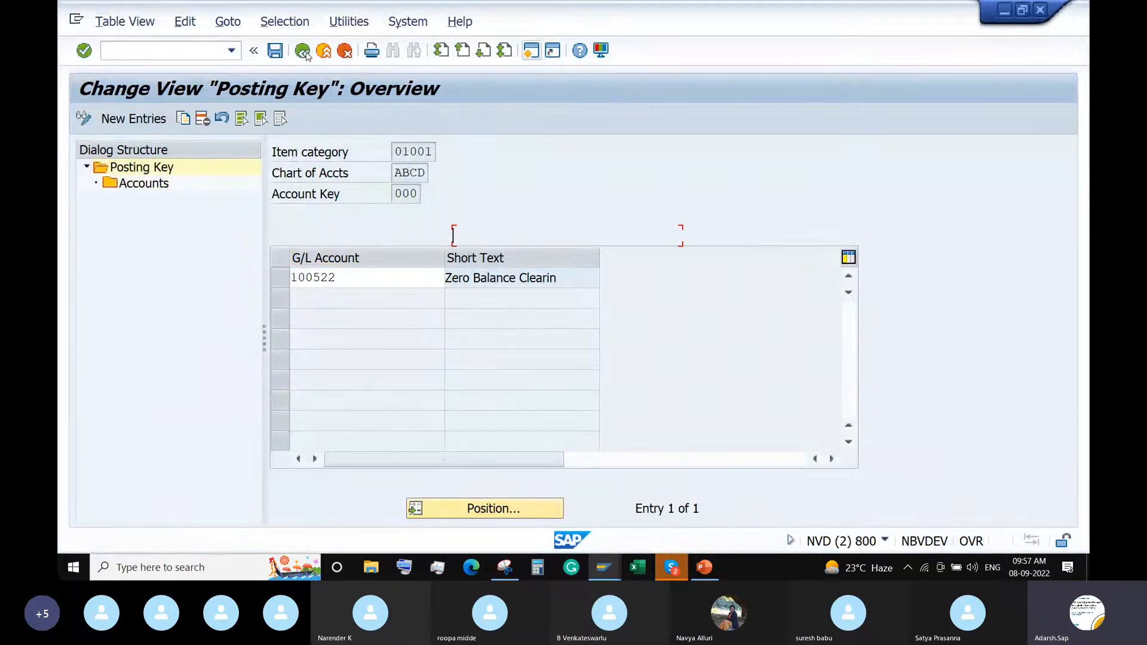
left_click(303, 51)
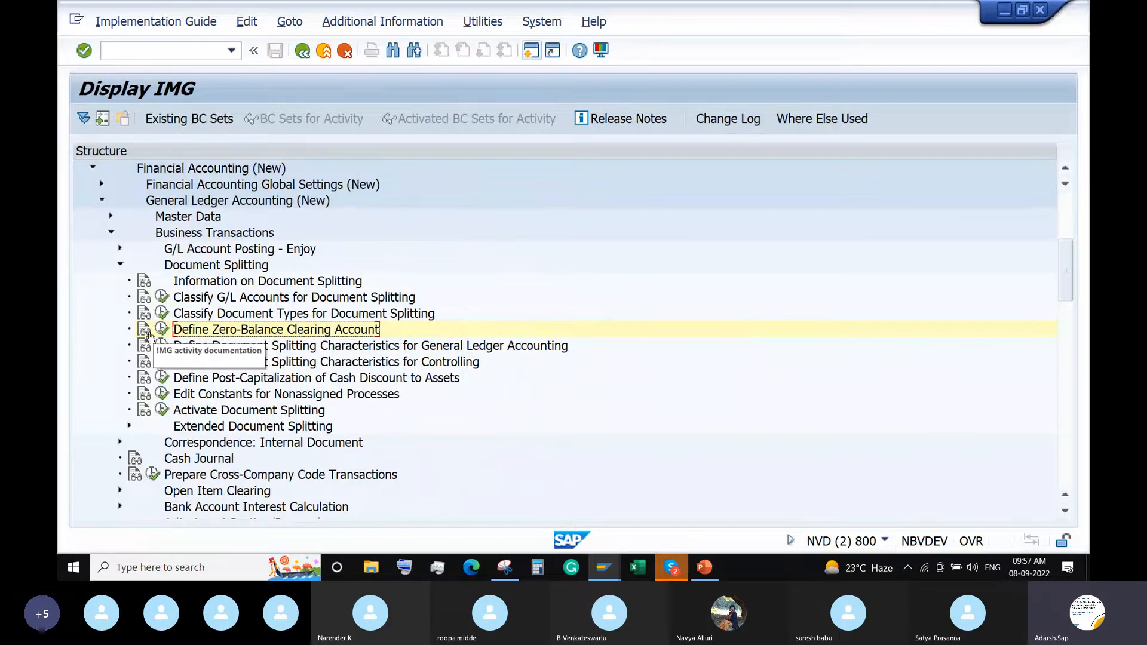
left_click(335, 316)
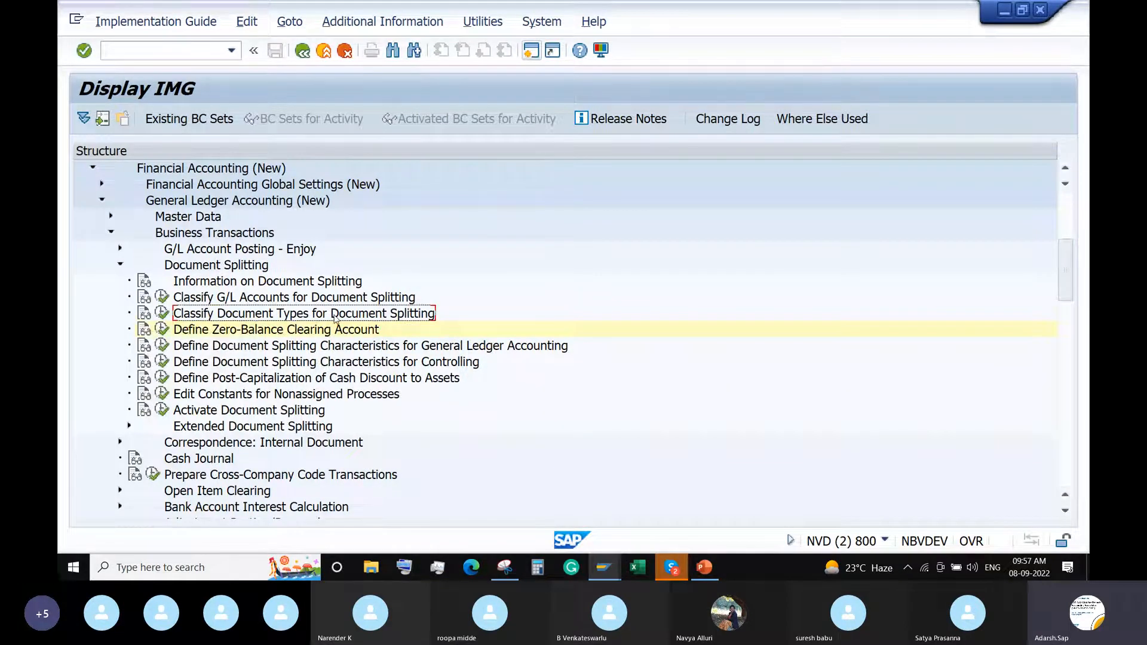
left_click(346, 299)
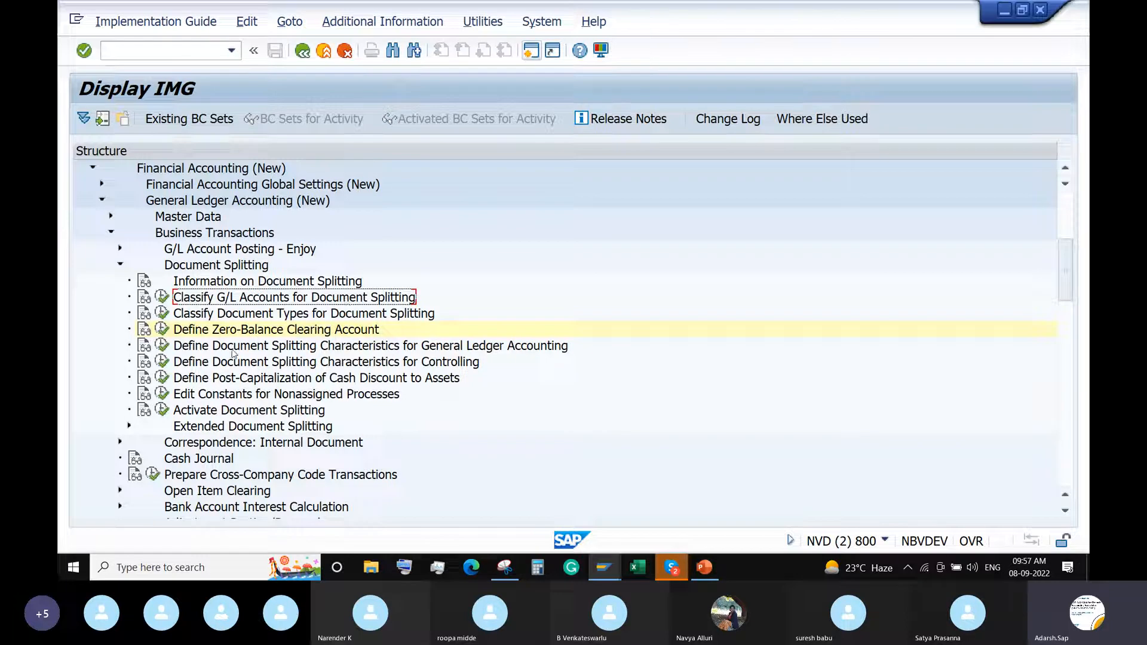
left_click(169, 349)
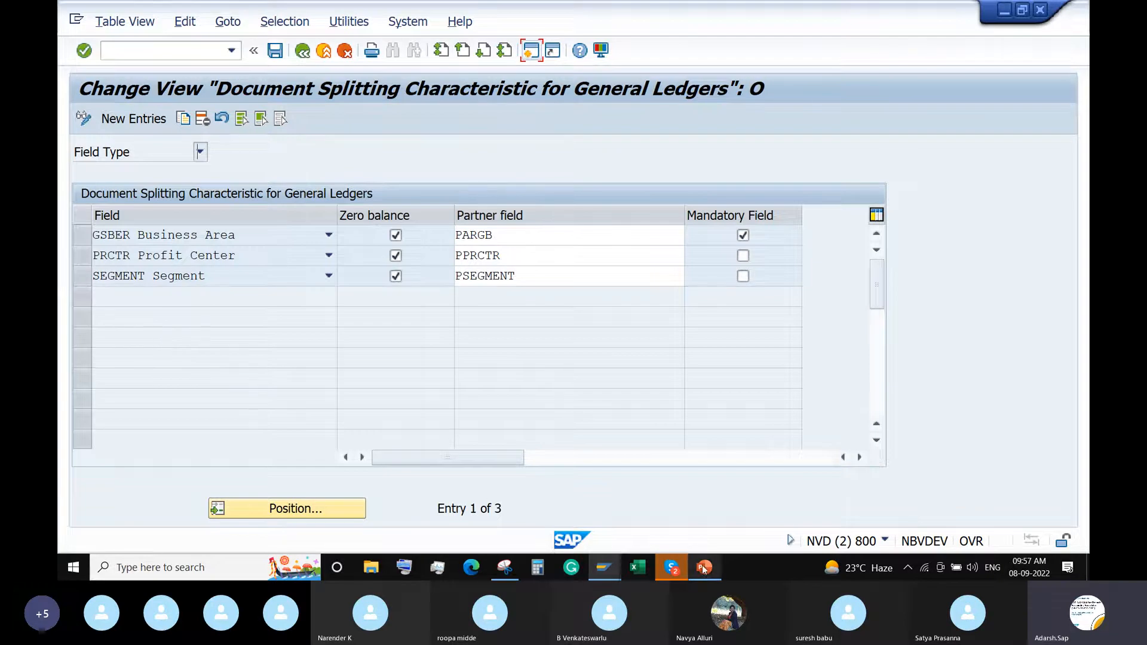
- Switch to PowerPoint and review the What is Document splitting and Types of Document Splitting slides, highlighting "predefined rules"
mouse_move(705, 568)
left_click(721, 524)
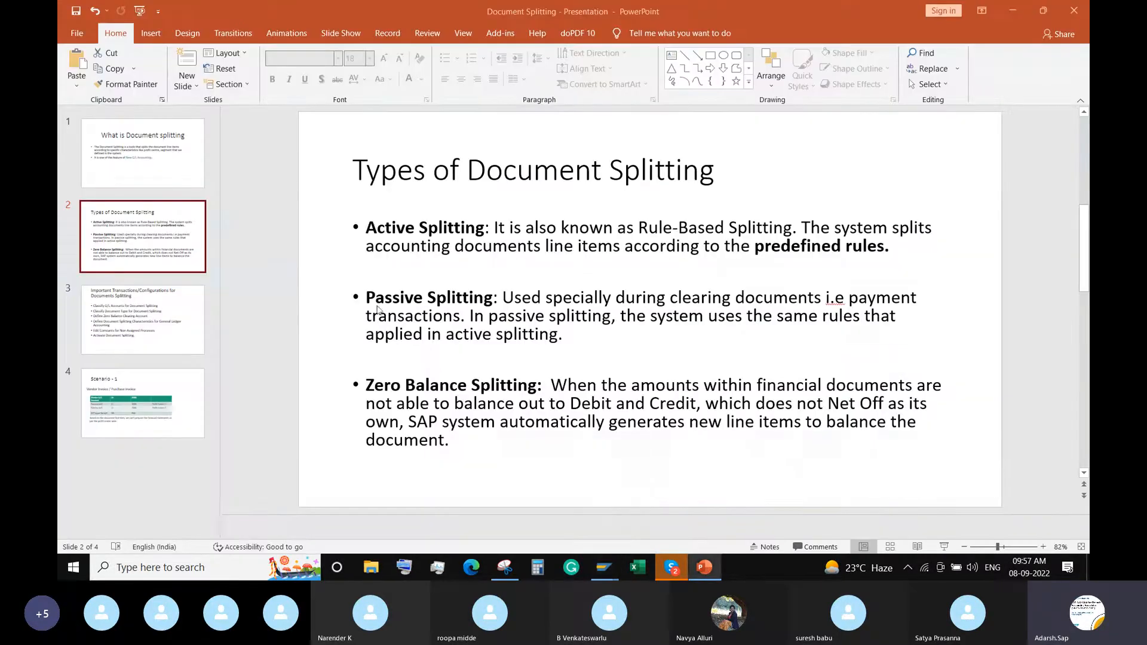
left_click(160, 176)
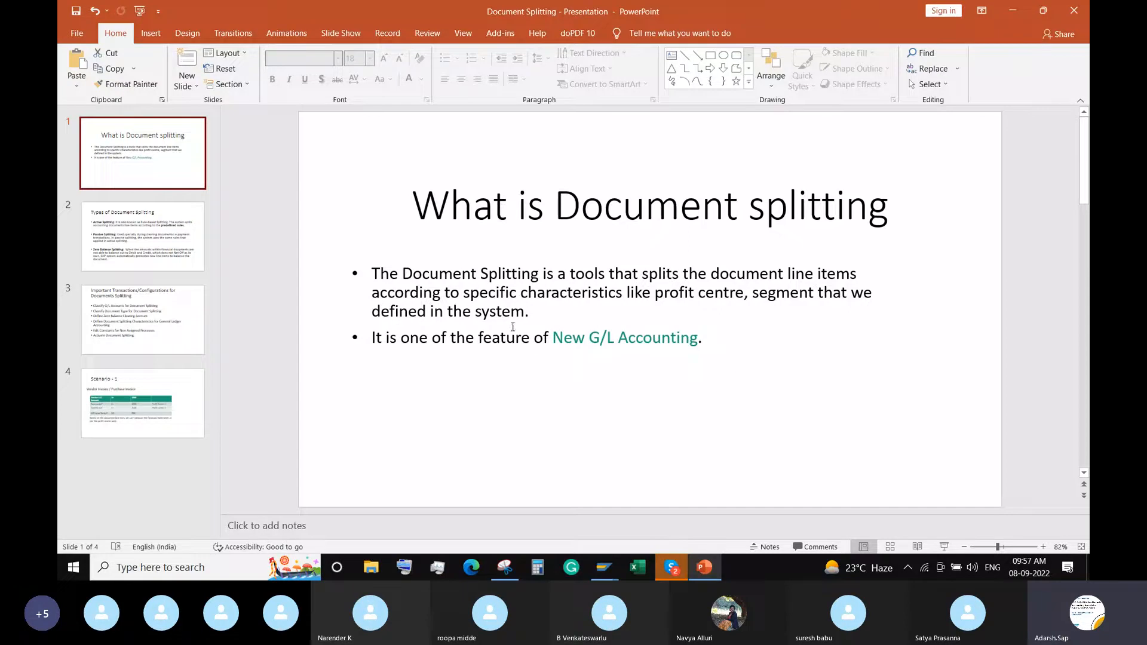
left_click(165, 247)
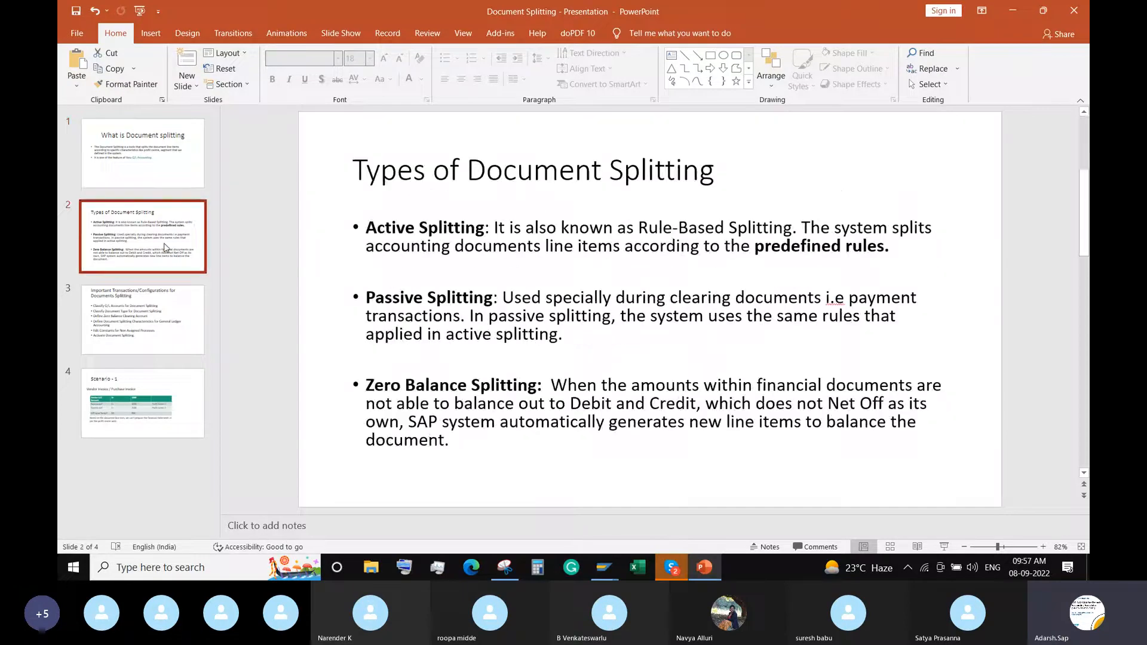
left_click_drag(885, 250, 756, 254)
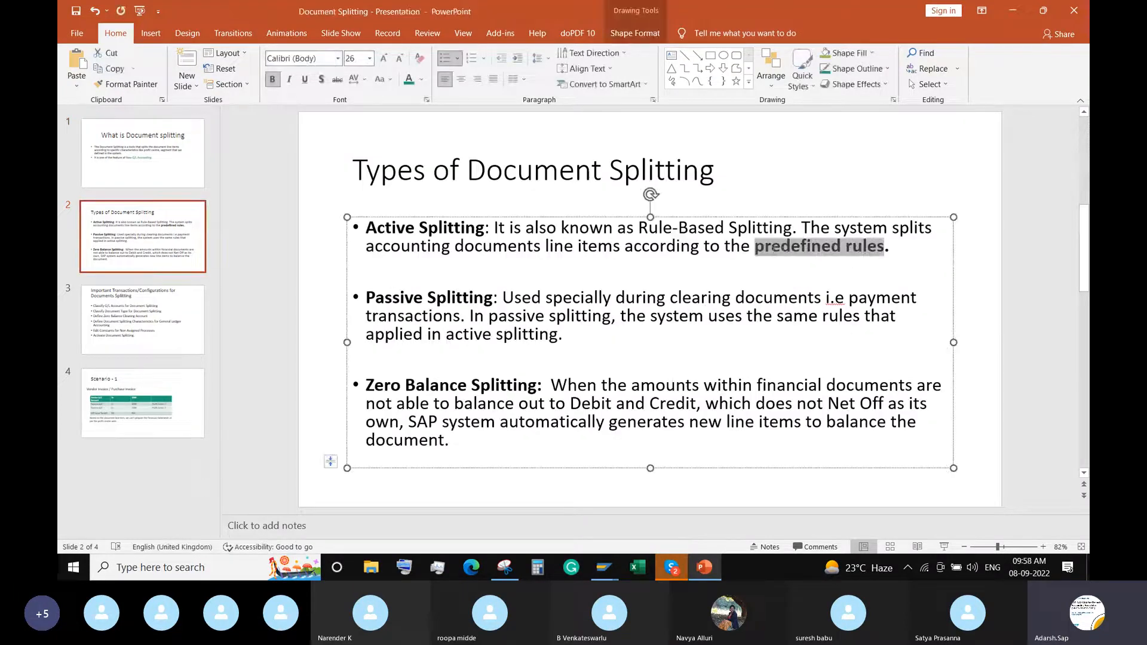
left_click(758, 260)
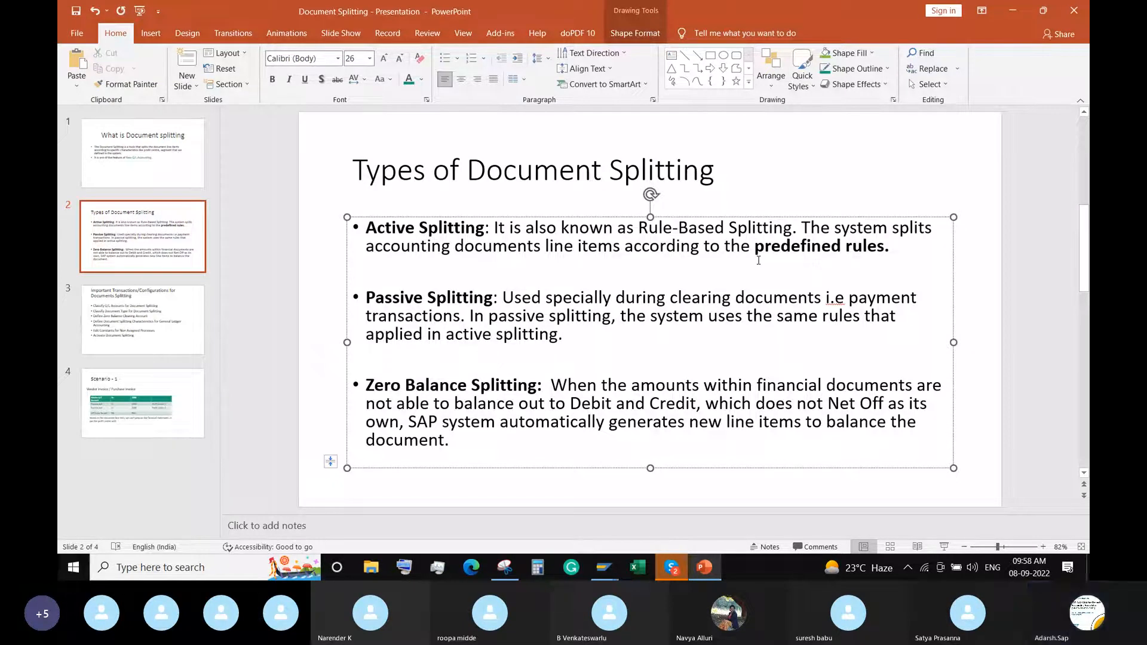
- Switch back to the SAP general ledger splitting characteristics and review the field options for the Business Area row
mouse_move(609, 563)
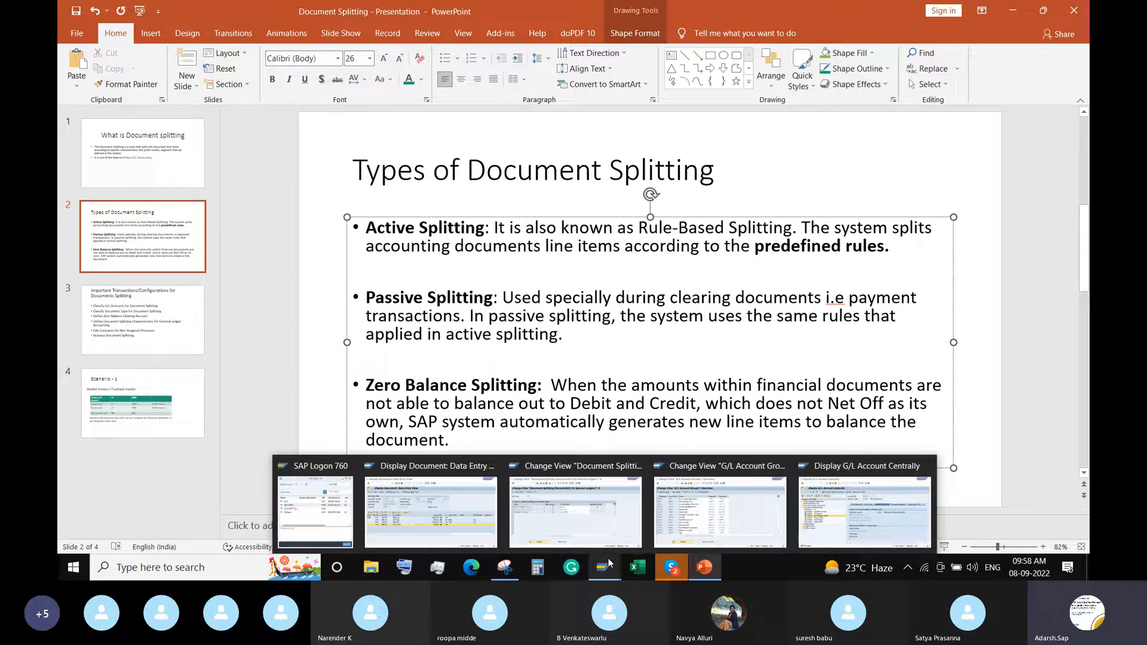
left_click(575, 525)
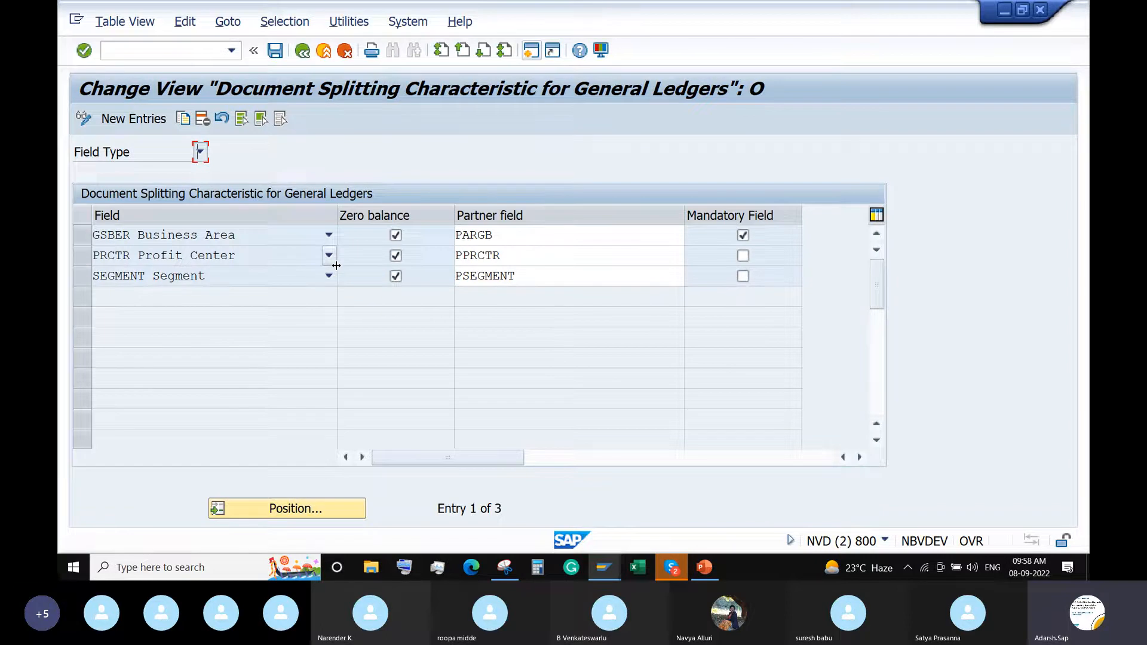
left_click(330, 235)
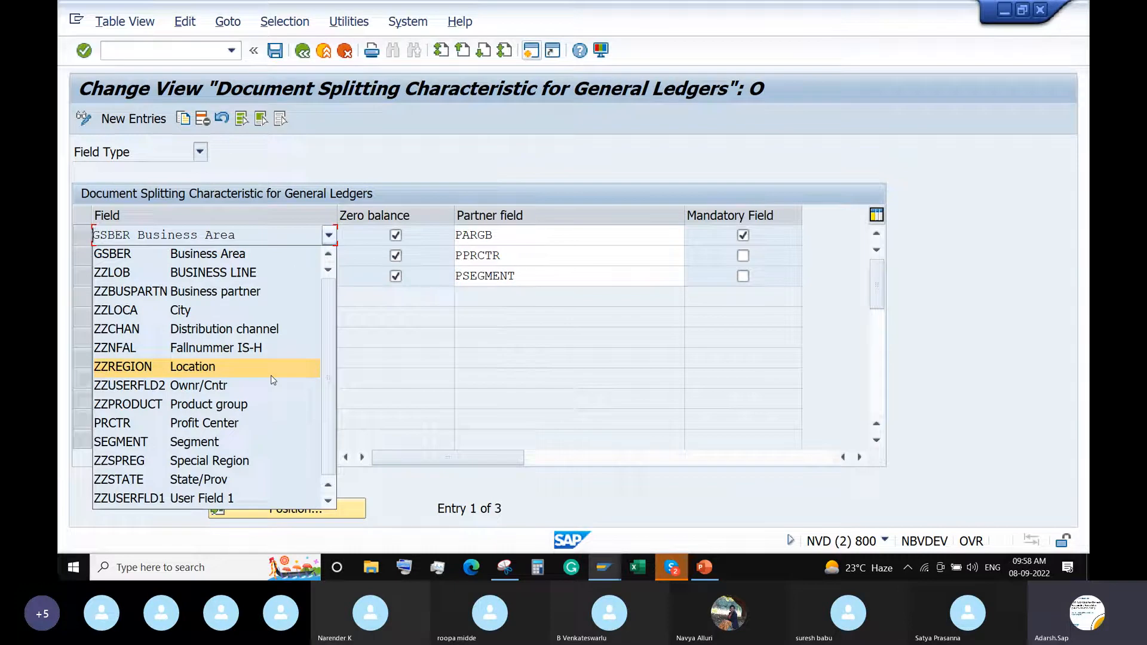
scroll(273, 381, "down", 1)
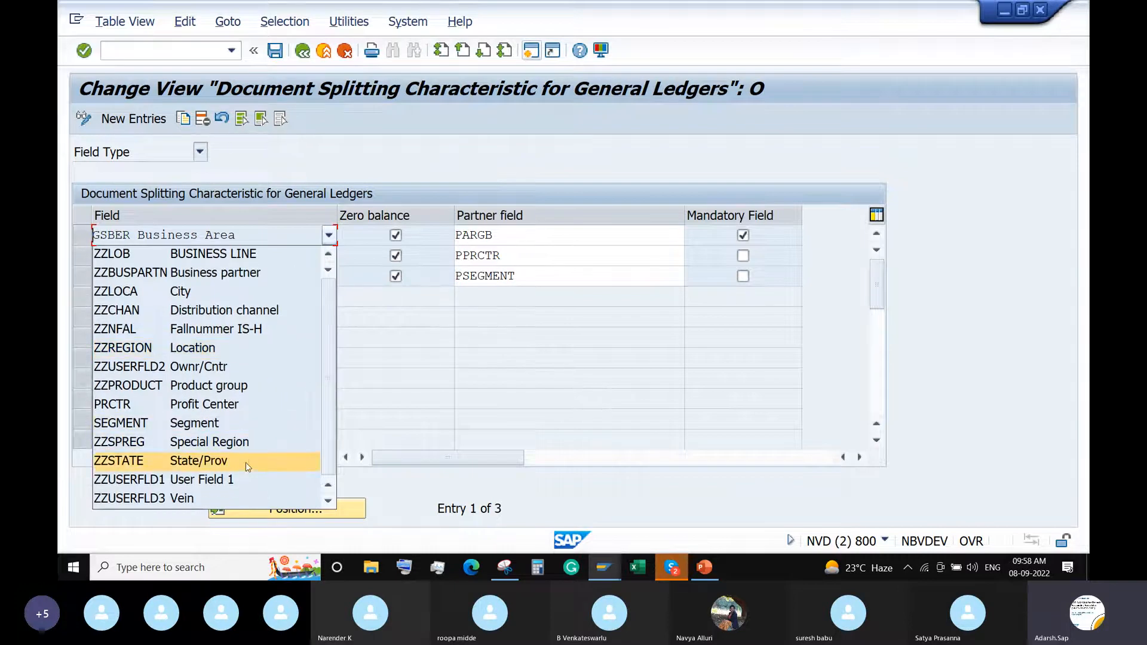
scroll(249, 391, "up", 1)
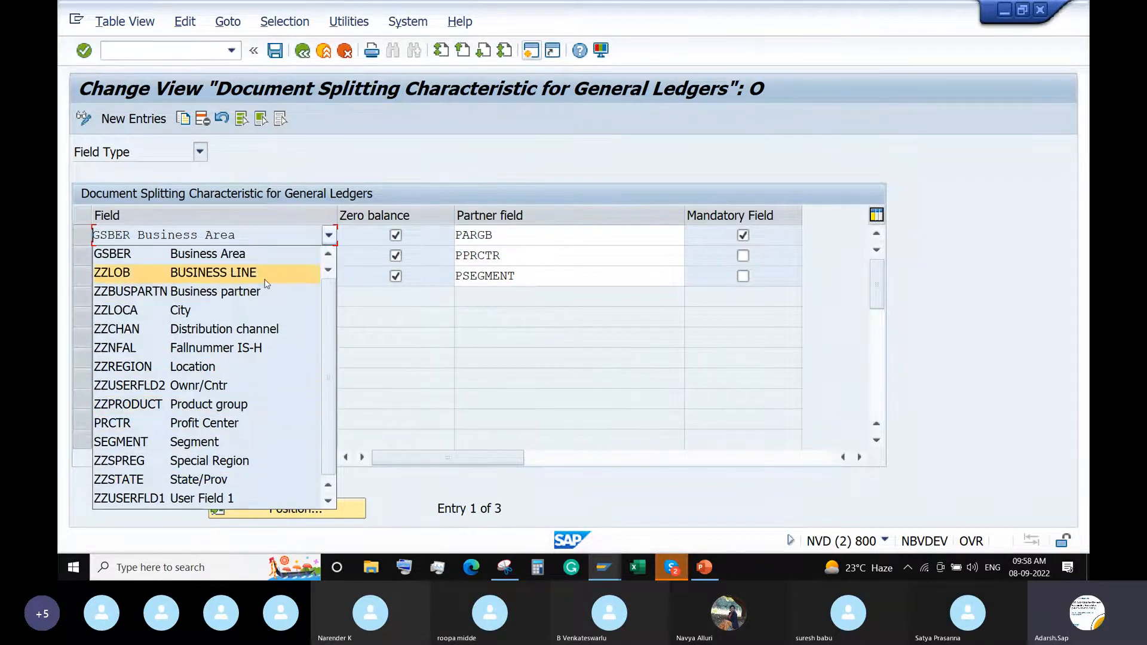
left_click(446, 372)
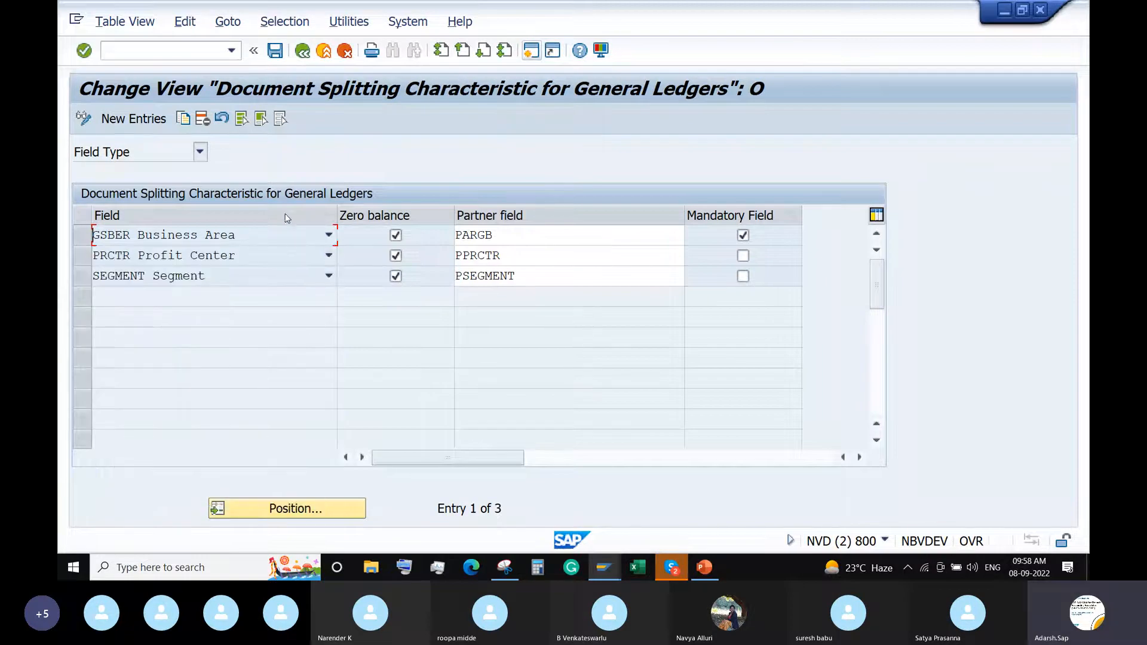
- Review the partner fields of the Business Area, Profit Center and Segment splitting characteristics
left_click(266, 253)
left_click(435, 317)
left_click(555, 242)
left_click(560, 256)
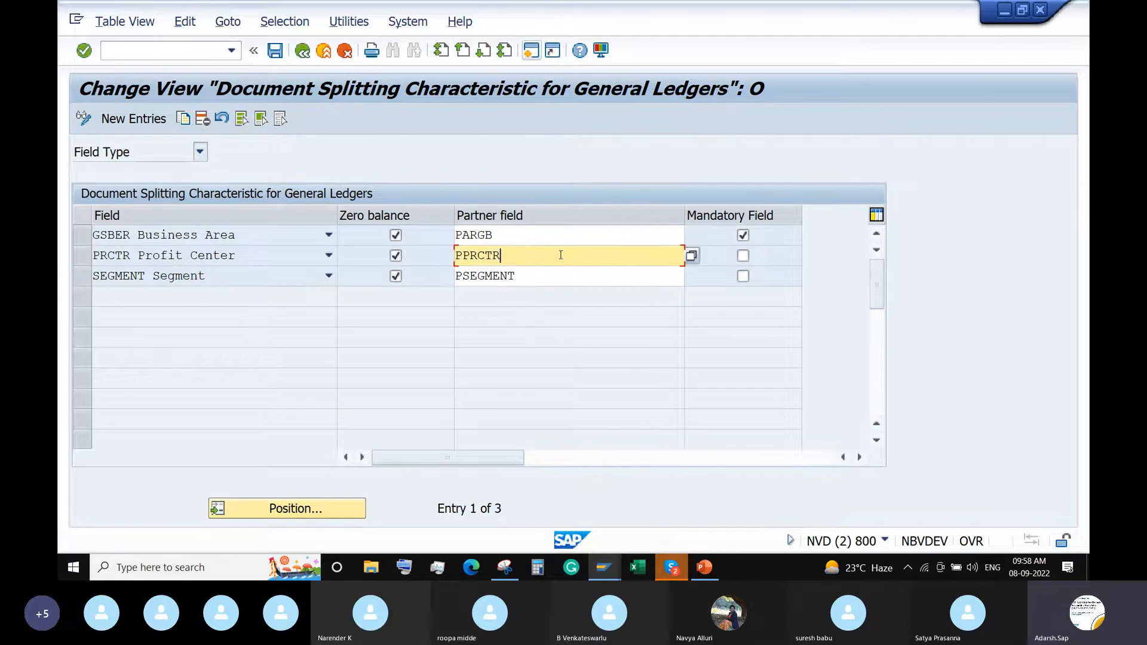
left_click(561, 270)
left_click(531, 260)
left_click(549, 239)
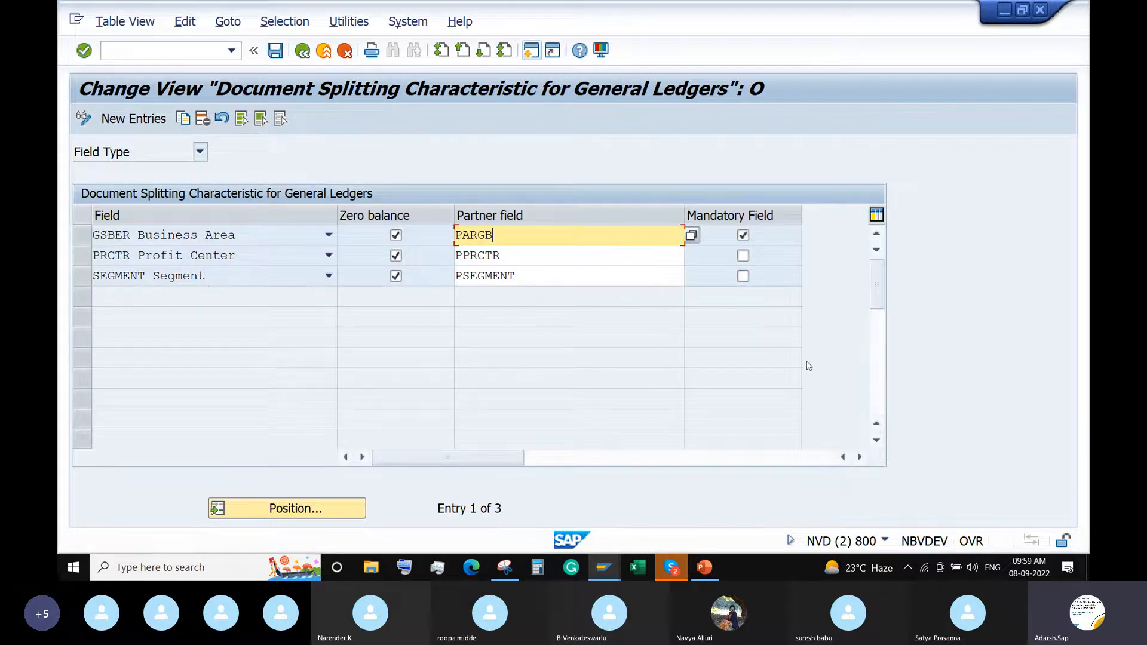
- Check the Business Area row's mandatory field setting, save the general ledger splitting characteristics and recheck the available field options
left_click(743, 236)
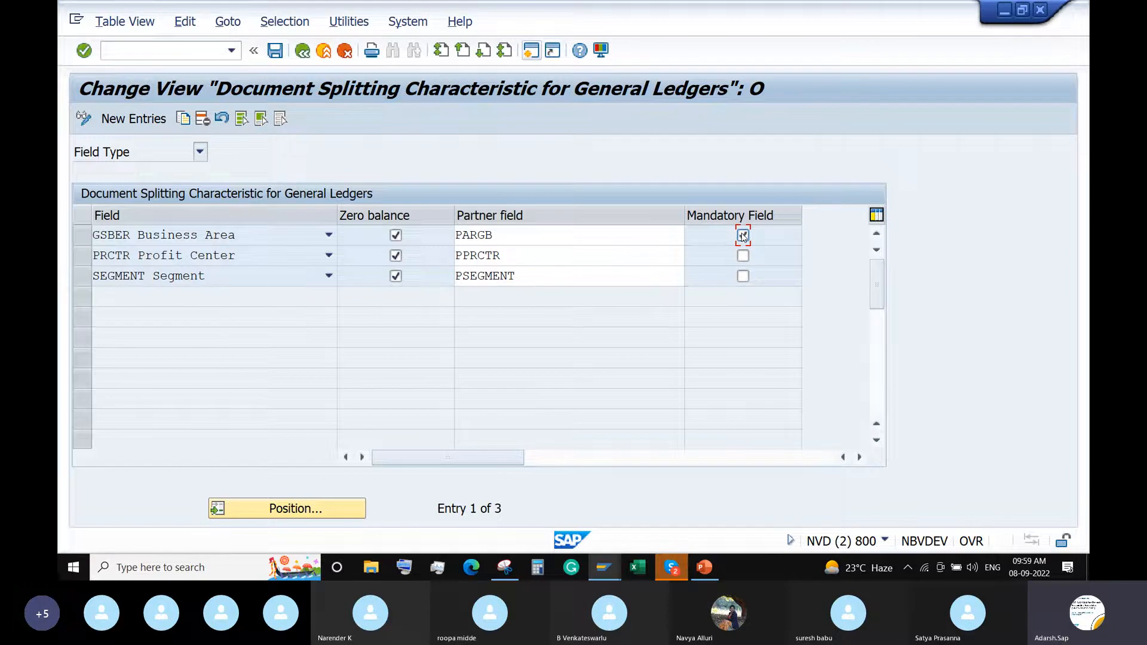
left_click(275, 50)
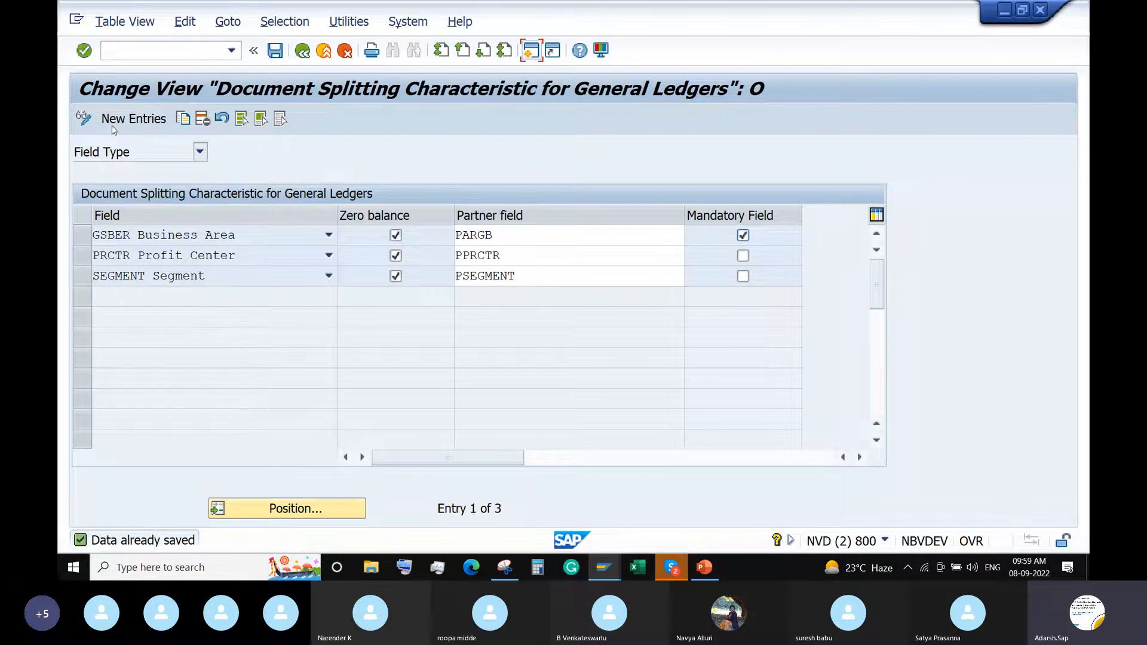
left_click(329, 235)
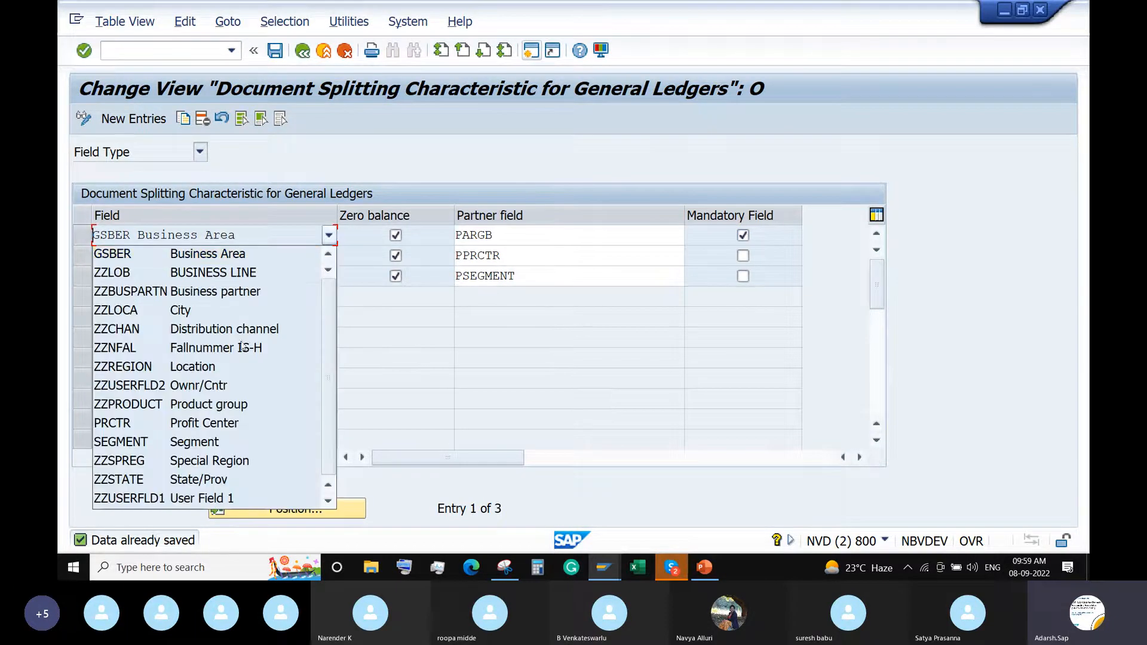
scroll(239, 364, "down", 1)
left_click(426, 399)
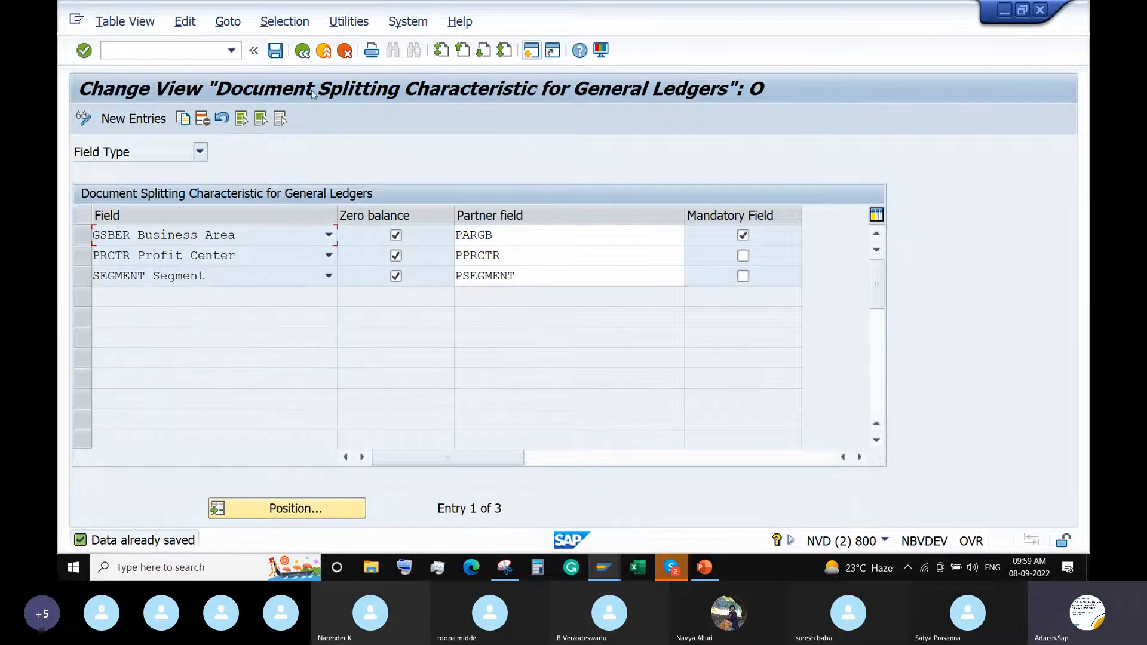
- Return to the IMG, open Define Document Splitting Characteristics for Controlling and review the field options for the Order row
left_click(303, 50)
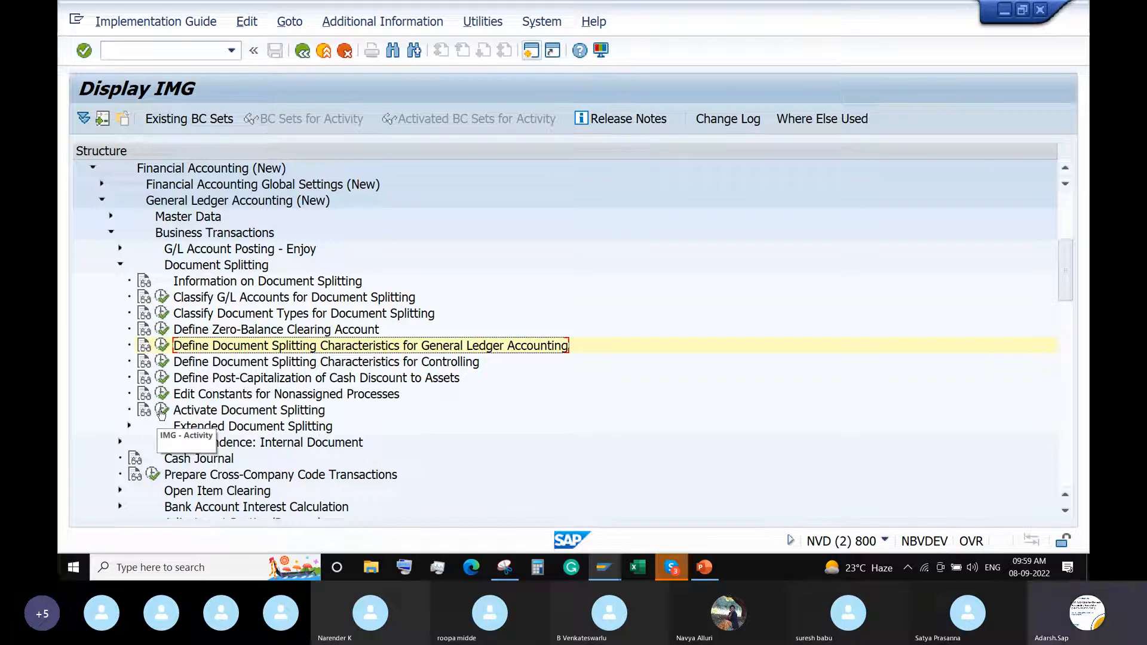
left_click(164, 365)
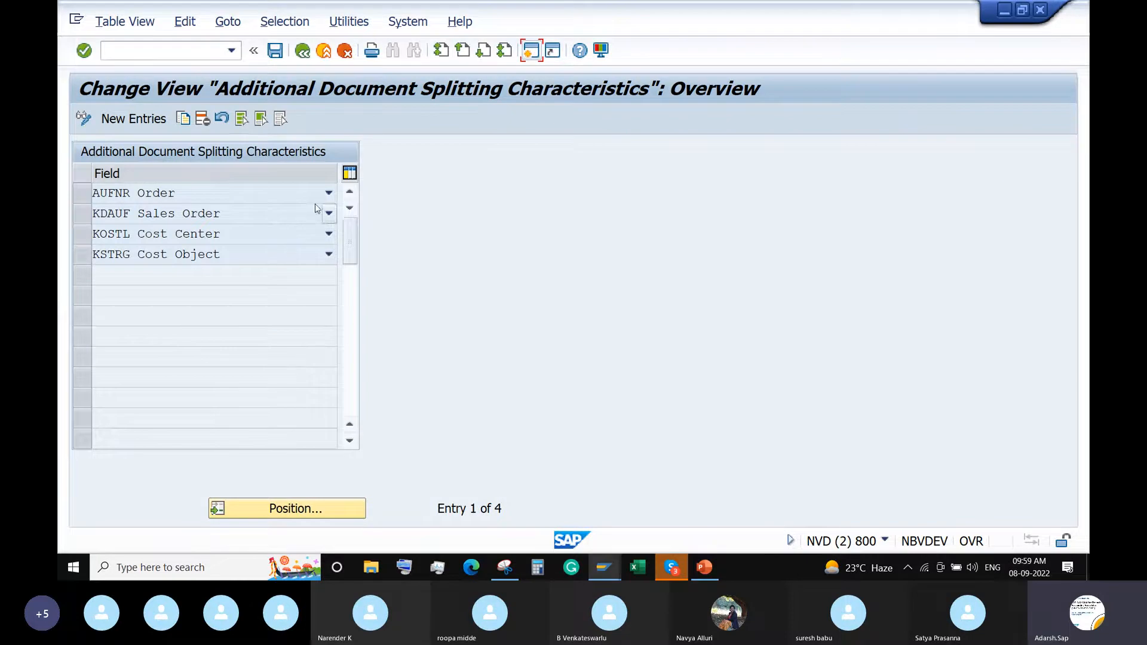
left_click(329, 194)
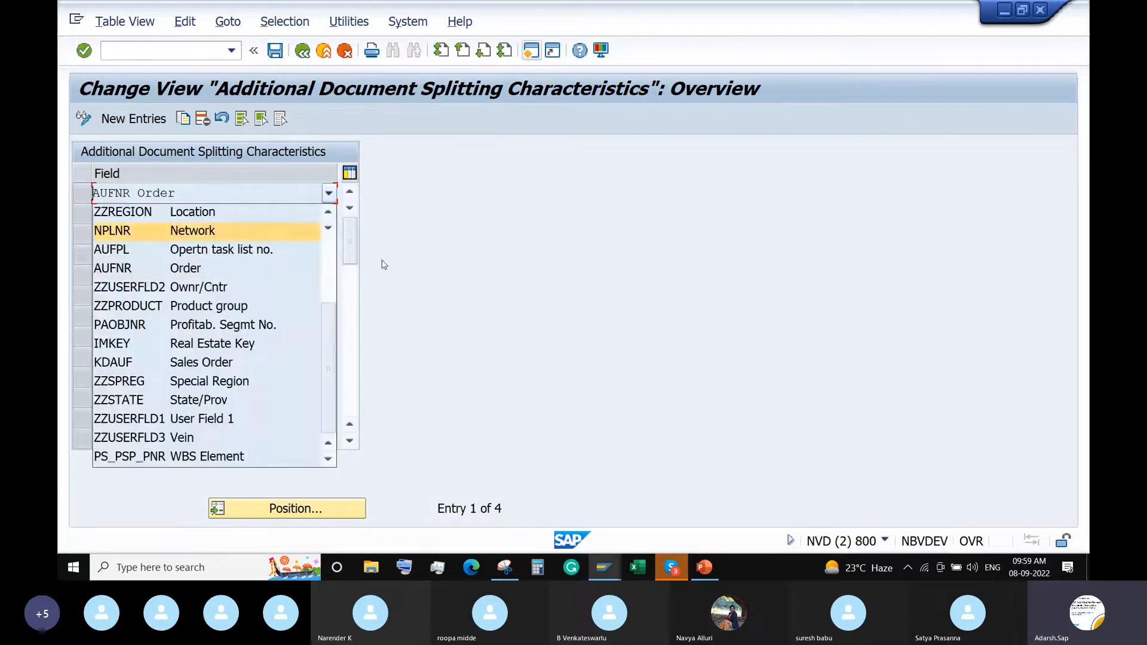
left_click(484, 288)
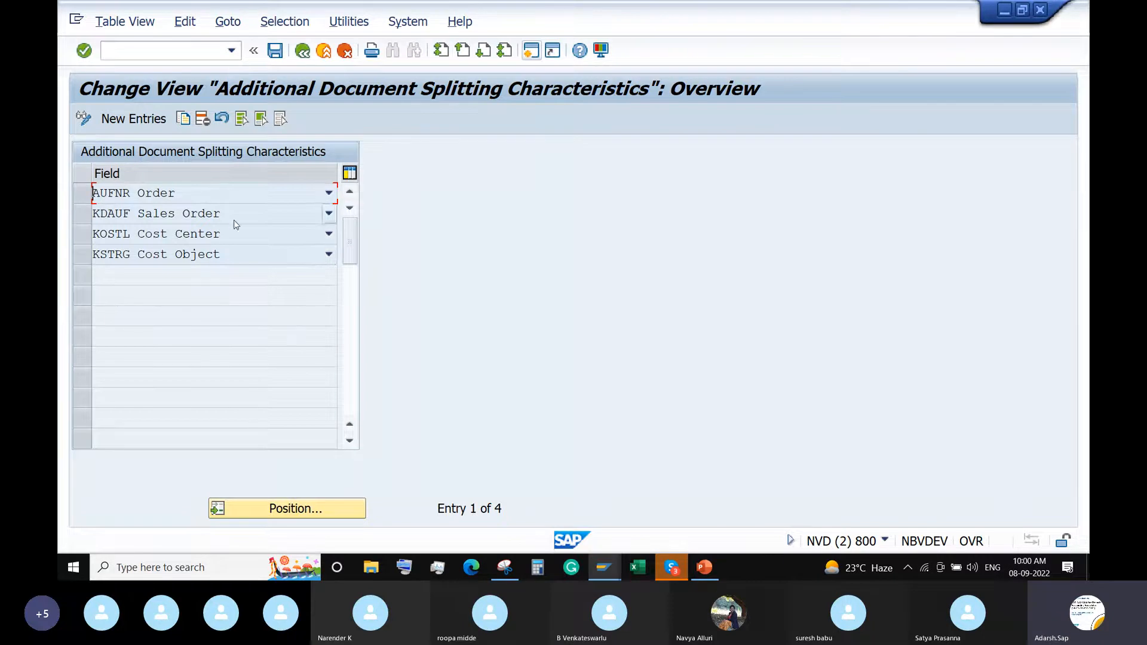
- Review the fields available for a new additional document splitting characteristic, leave without adding an entry and return to the IMG
left_click(138, 119)
left_click(329, 192)
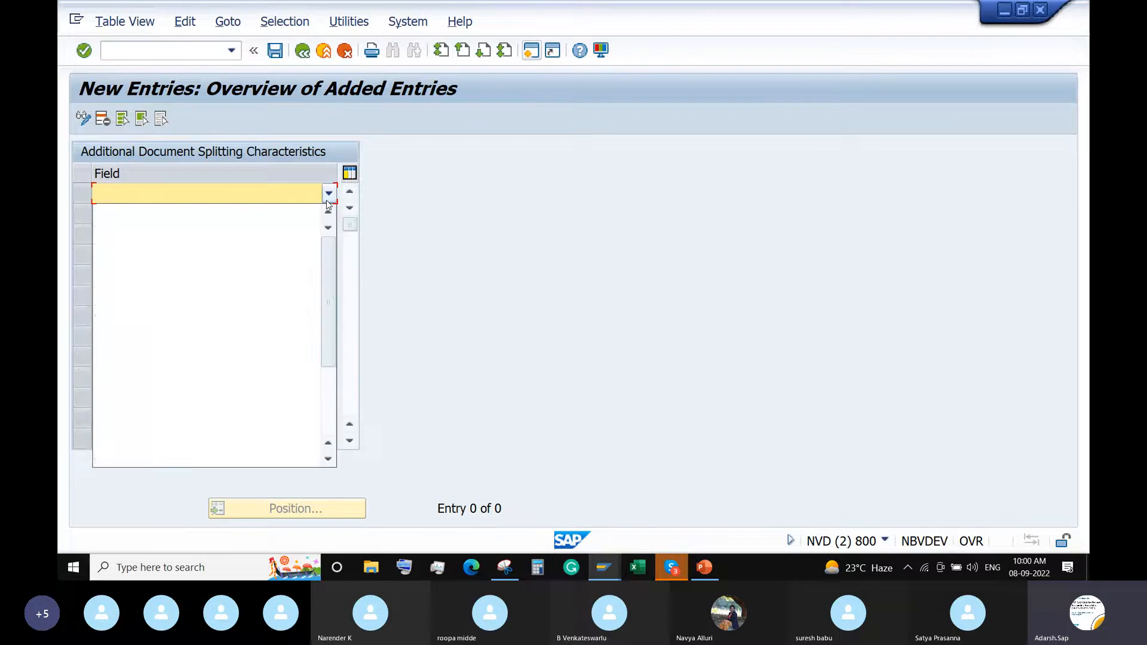
scroll(256, 334, "down", 3)
scroll(255, 333, "up", 3)
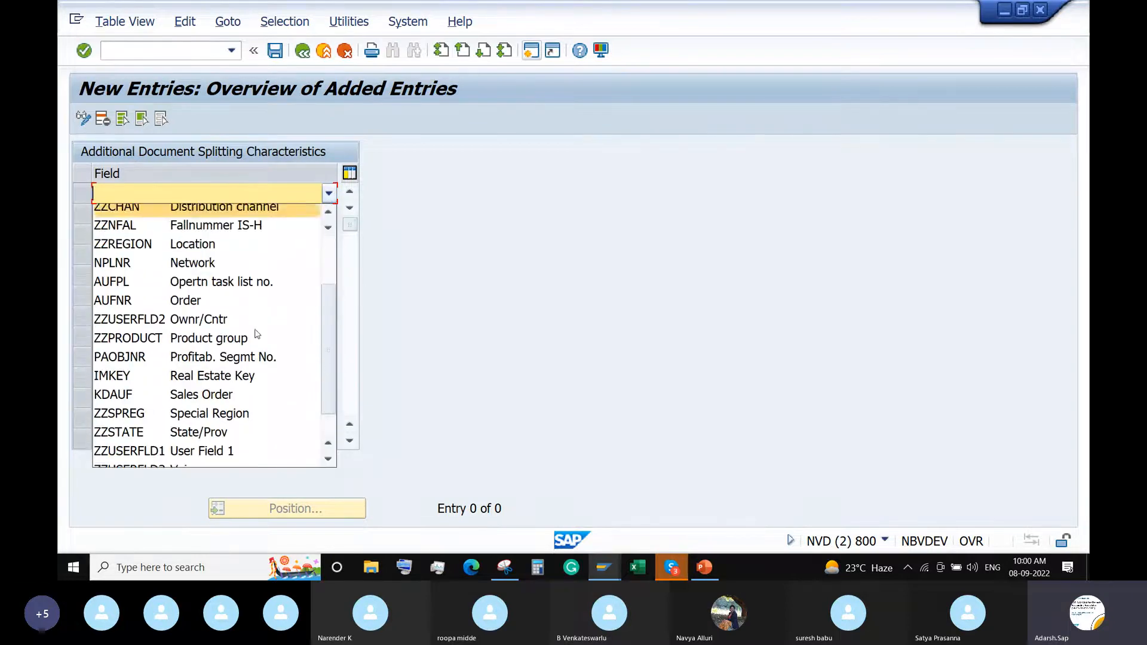
left_click(489, 231)
left_click(302, 52)
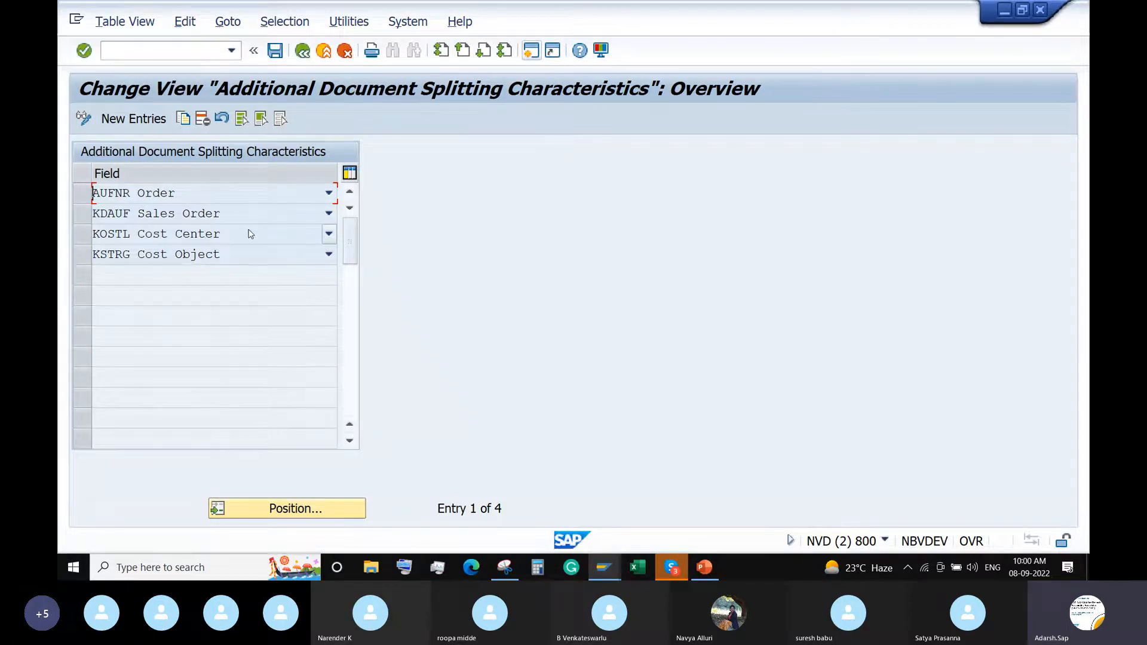
left_click(302, 53)
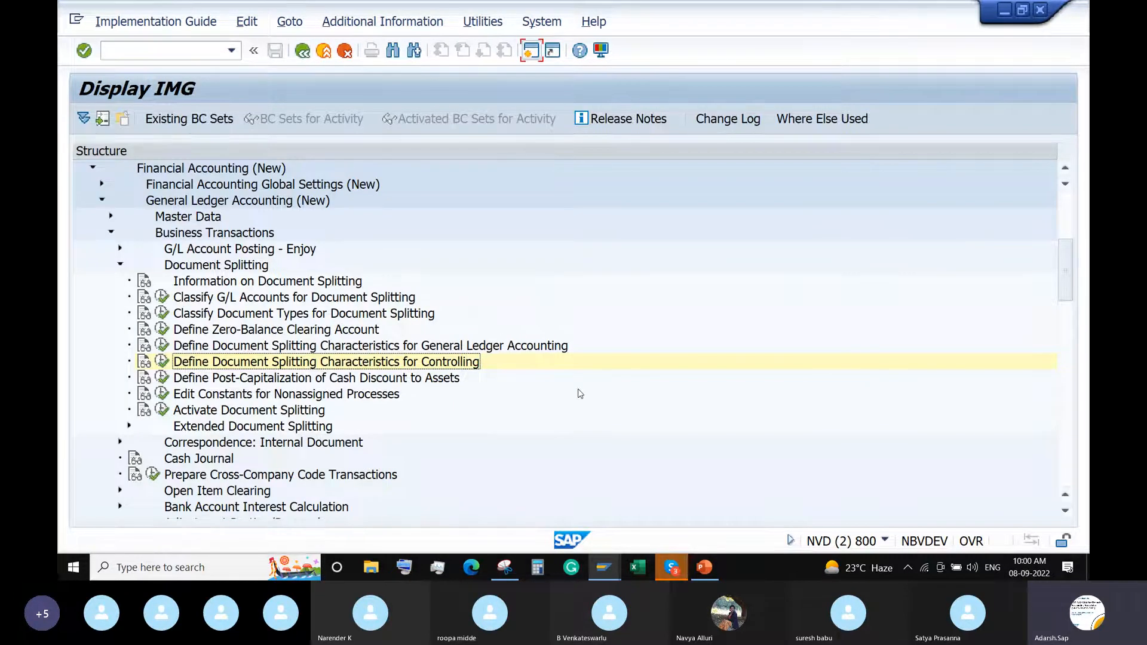
- Open the Activate Document Splitting activity from the IMG and widen the dialog structure to show its full folder names
left_click(437, 380)
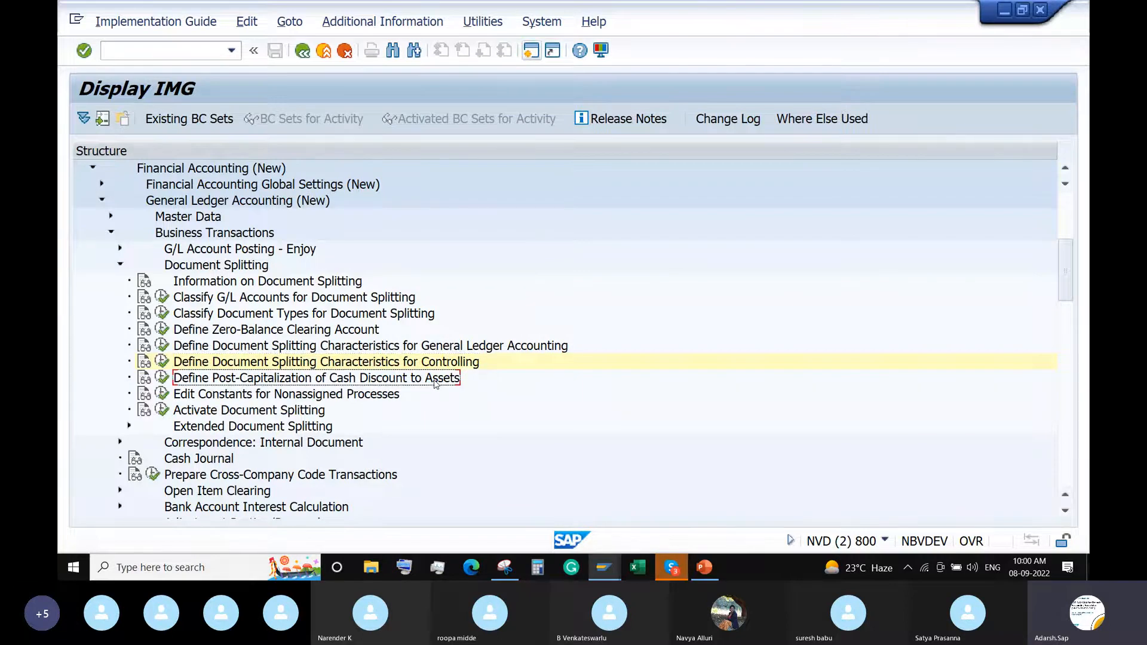
left_click(383, 400)
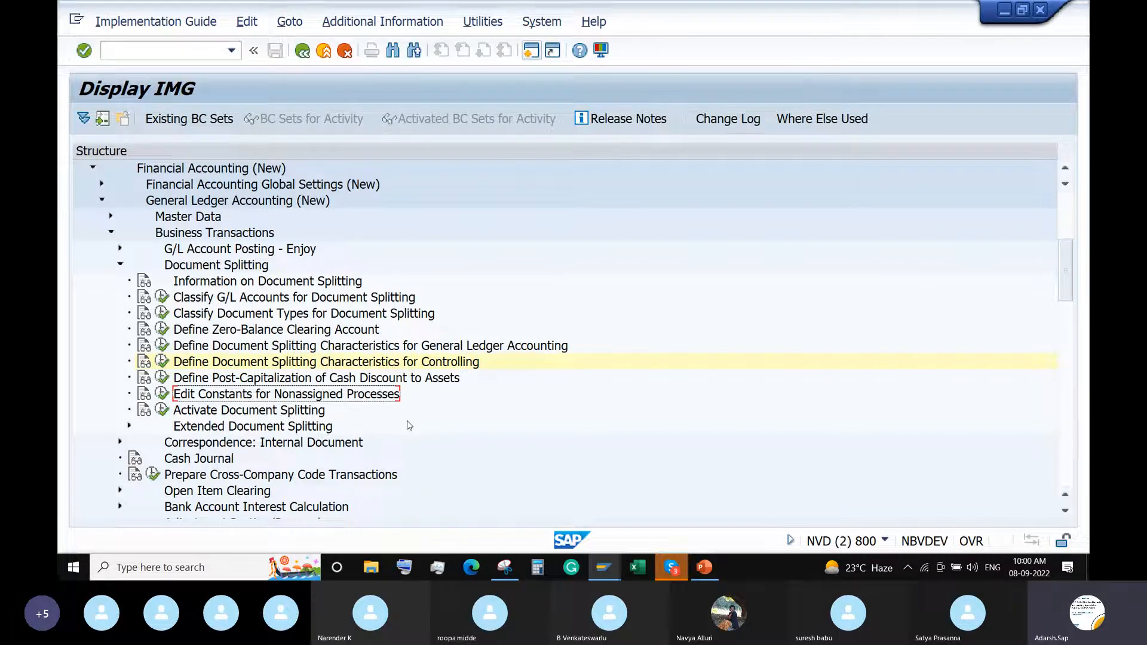
left_click(348, 333)
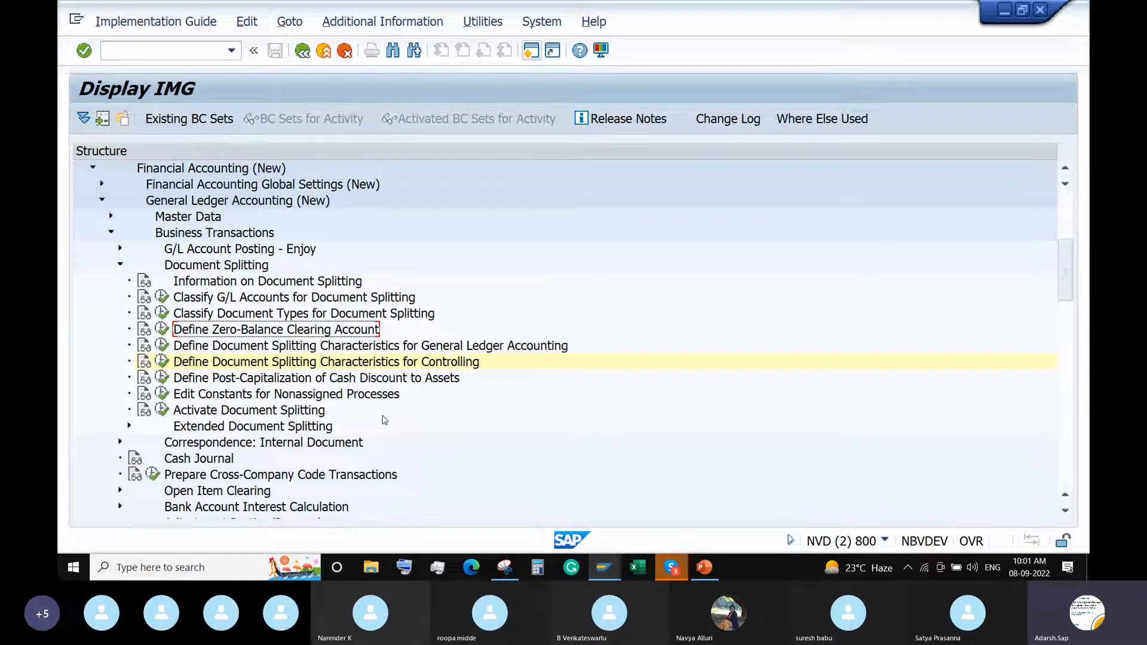
left_click(157, 411)
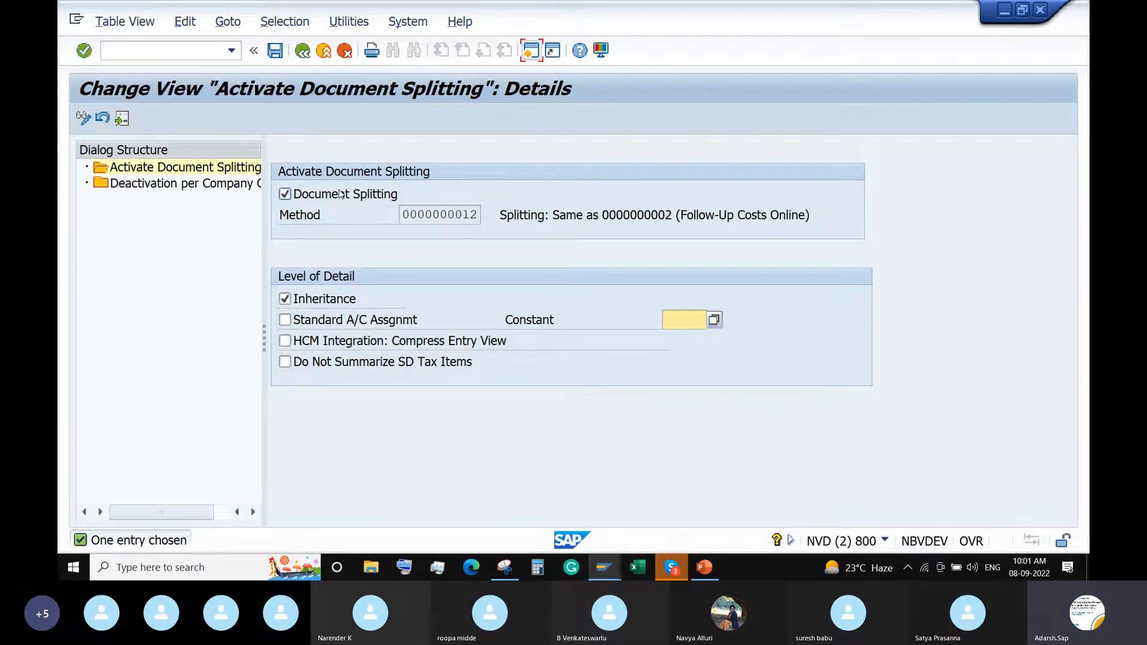
left_click_drag(266, 342, 340, 323)
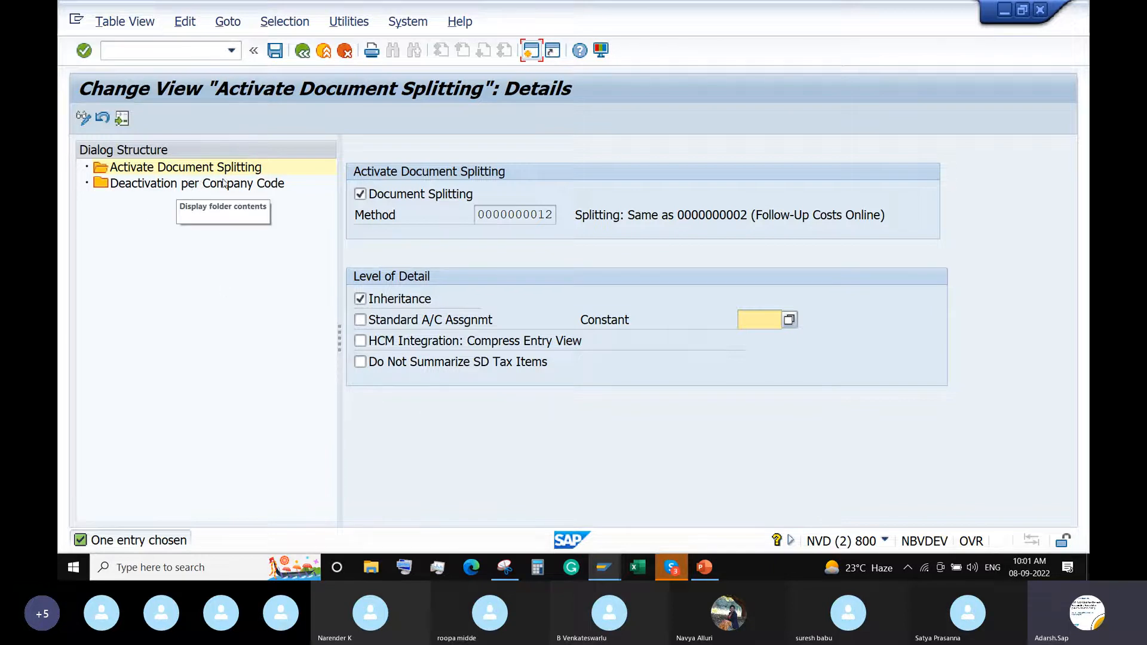
- Clear the Document Splitting activation, view the system's client information and activate Document Splitting again
left_click(377, 197)
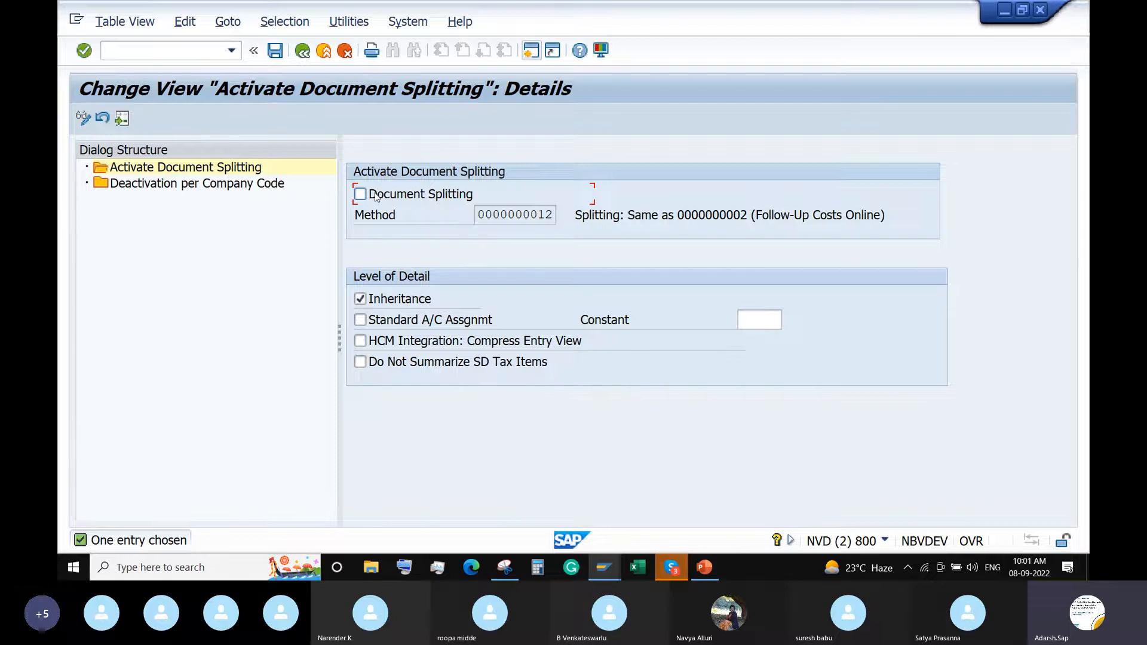
left_click(885, 541)
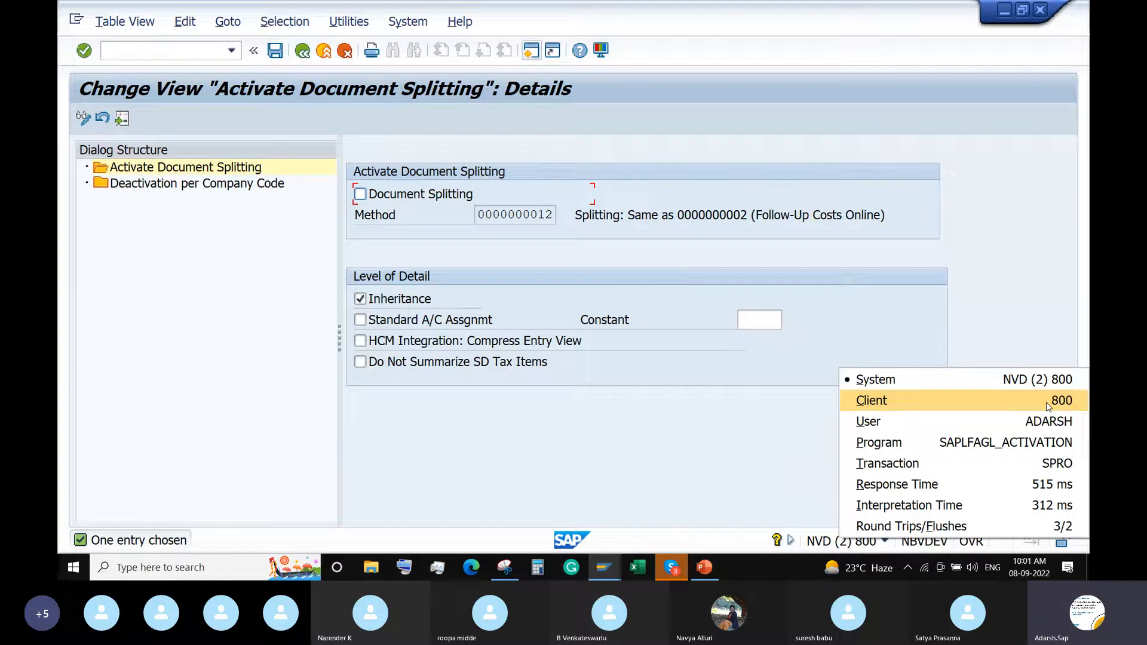
left_click(682, 457)
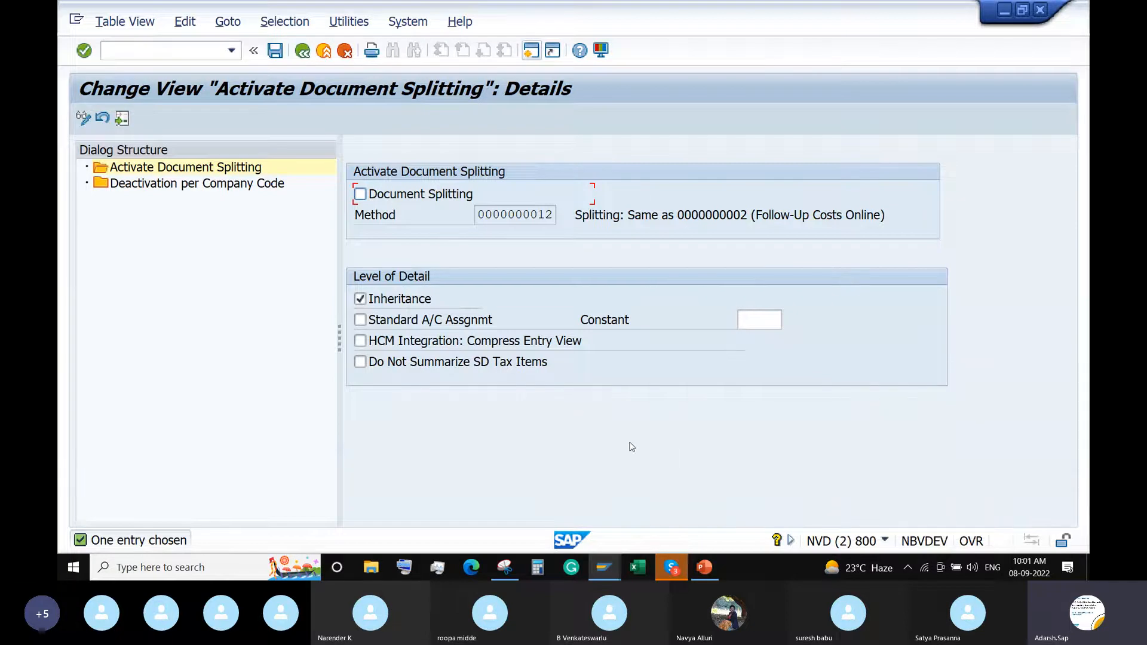
left_click(425, 197)
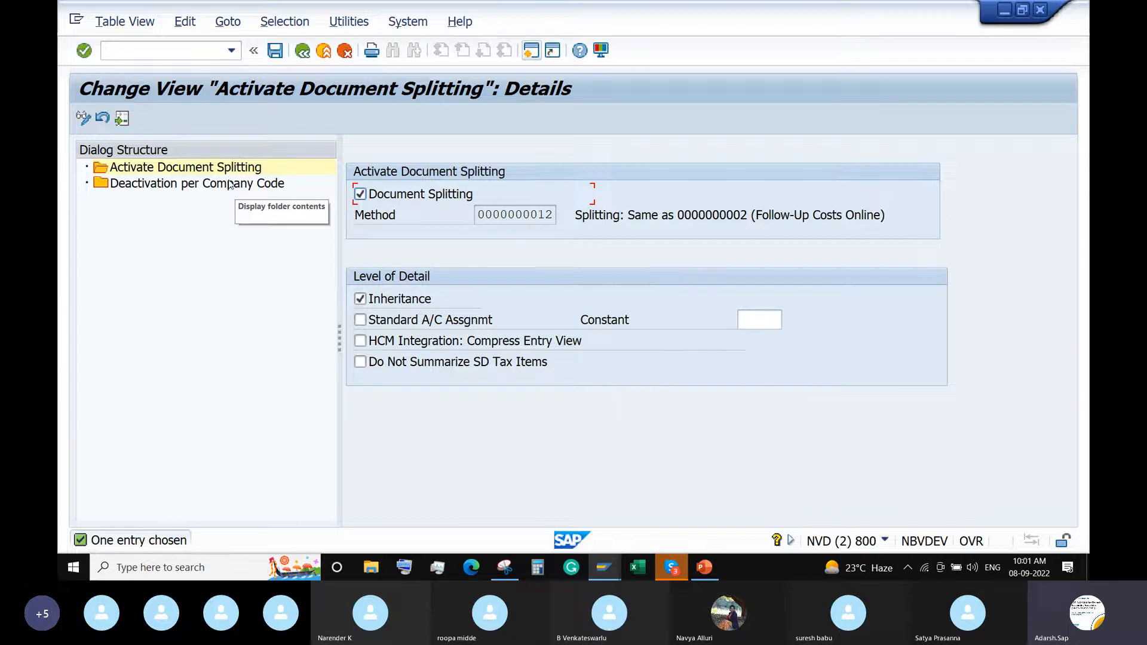
left_click(517, 215)
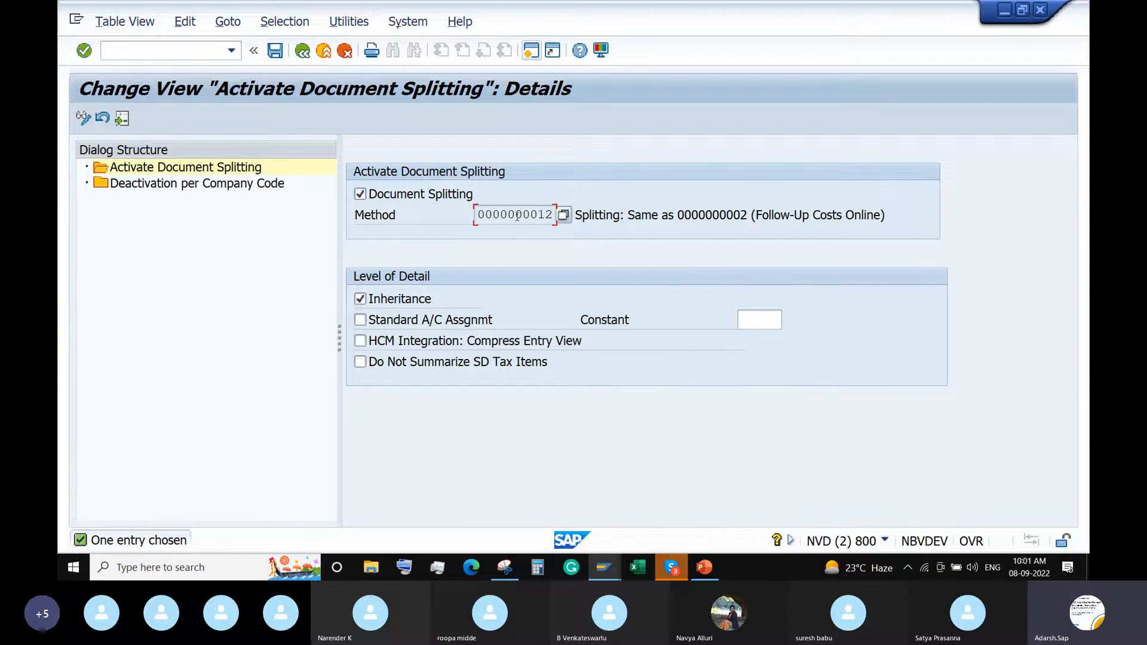
left_click(568, 219)
left_click(566, 217)
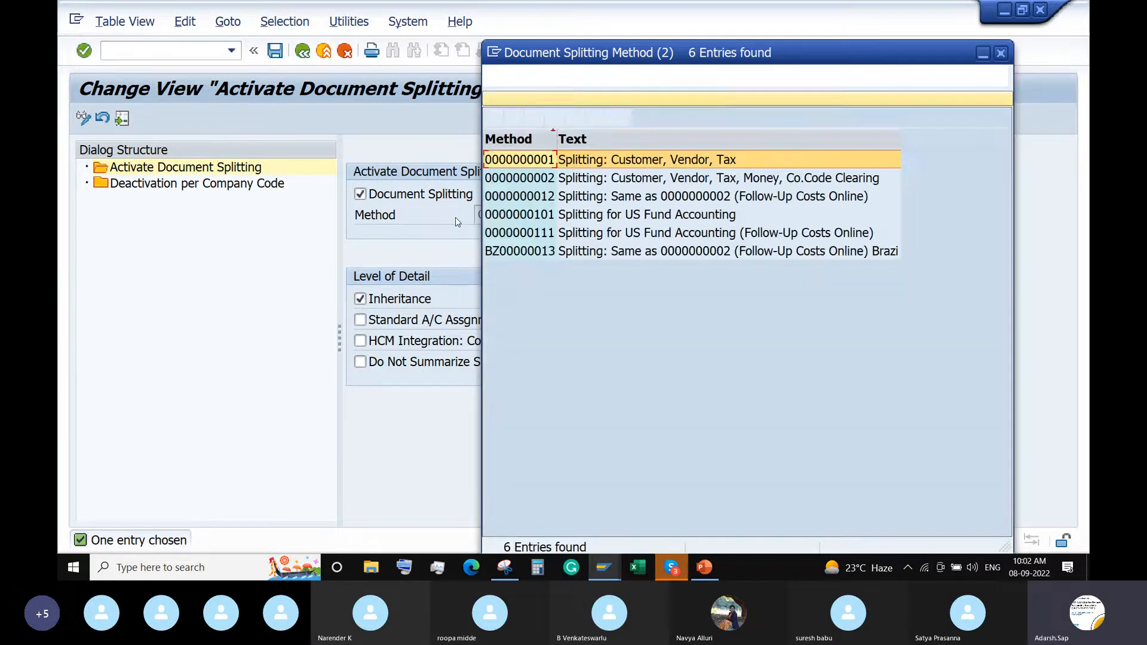
left_click(554, 198)
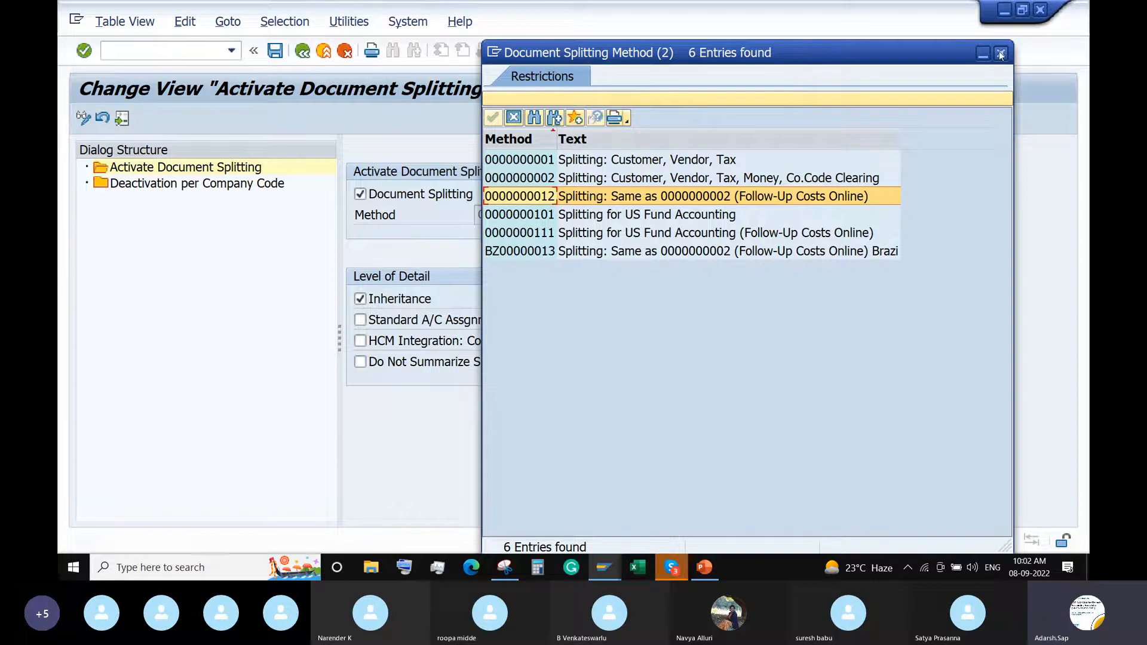
double_click(529, 200)
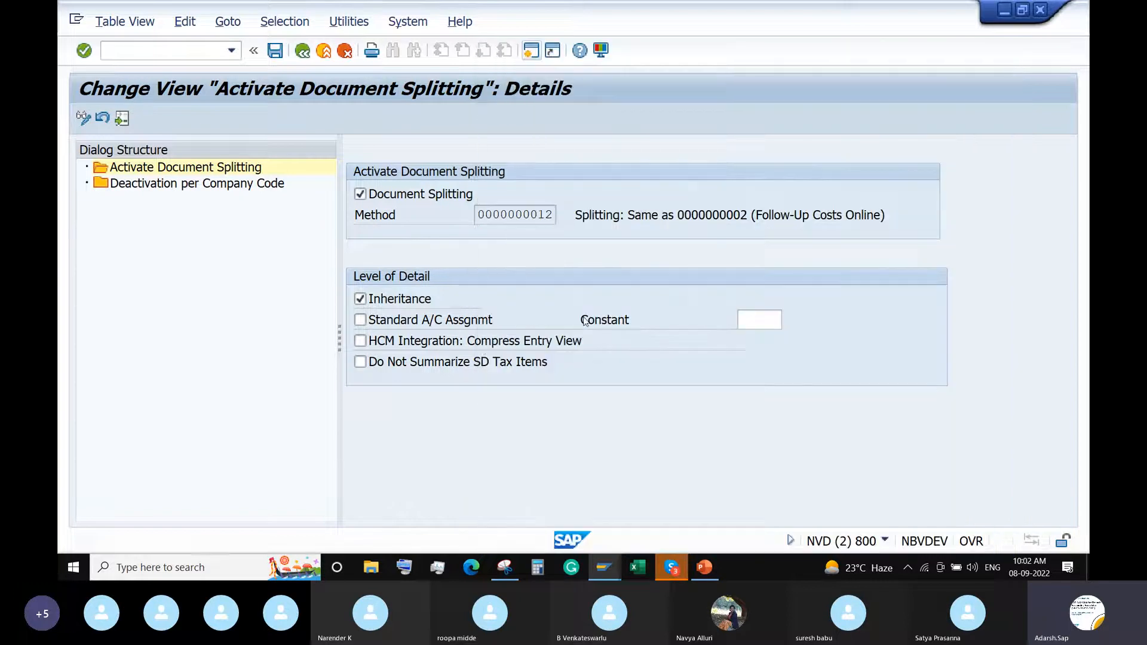
- Open Deactivation per Company Code and position the list on company code 6688
double_click(197, 185)
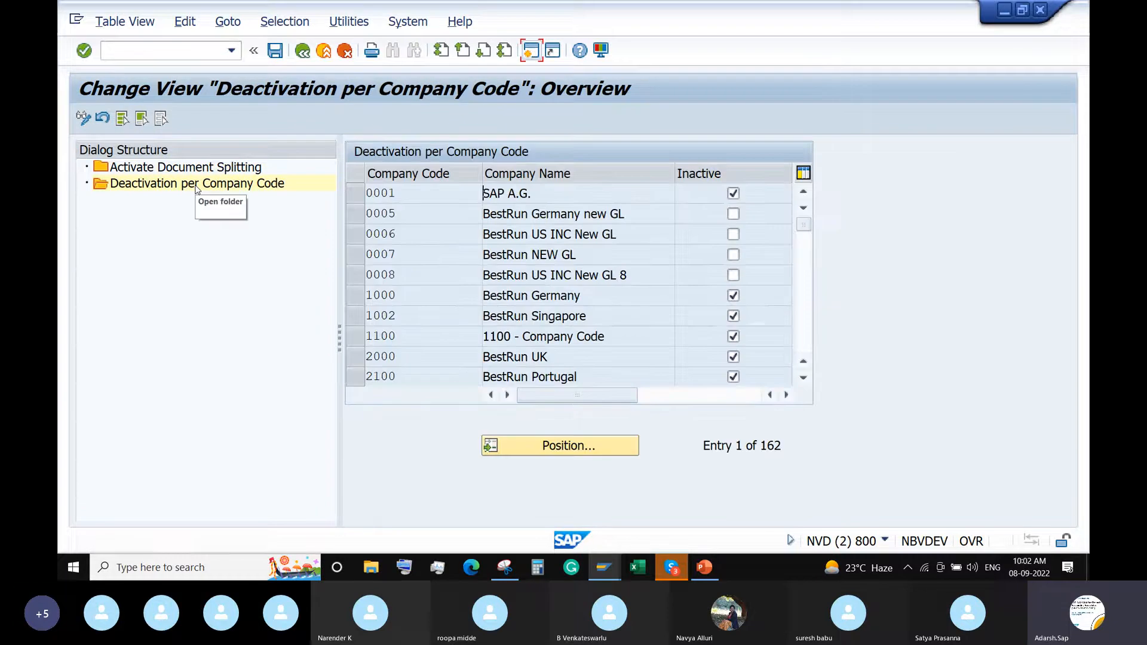
left_click(548, 446)
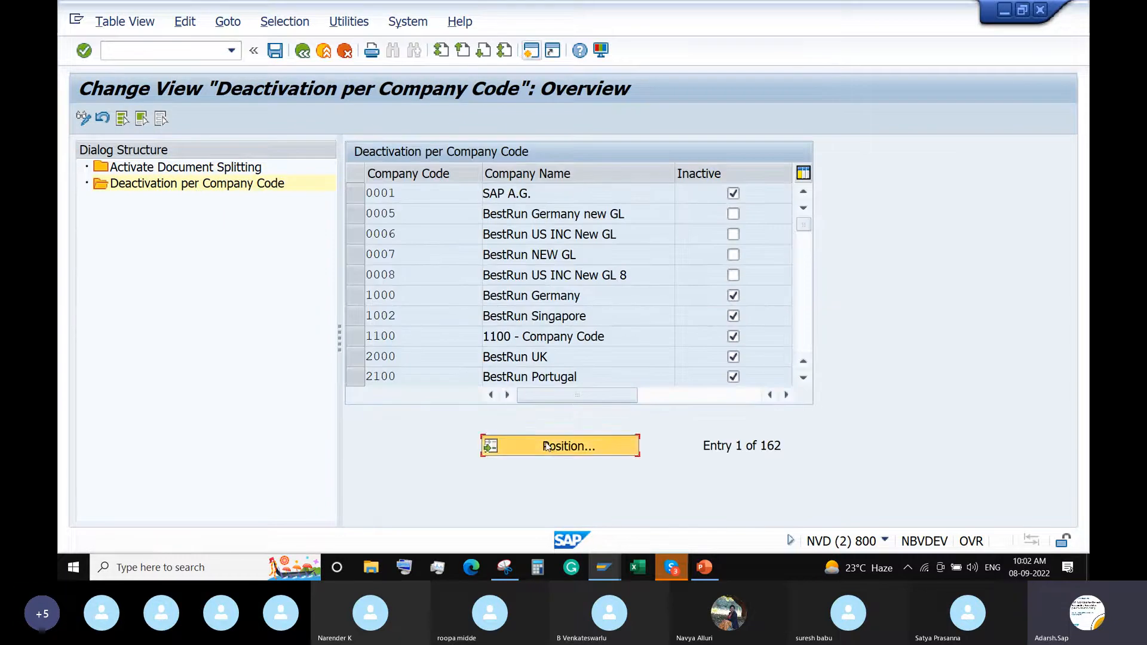
type("4444")
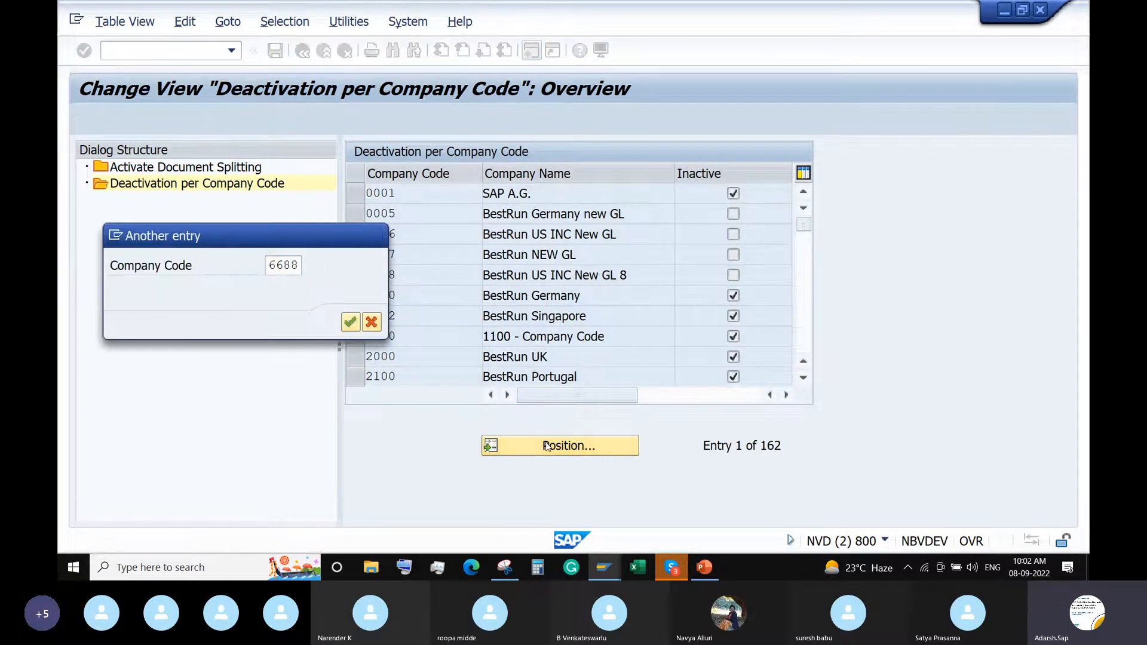
key("Return")
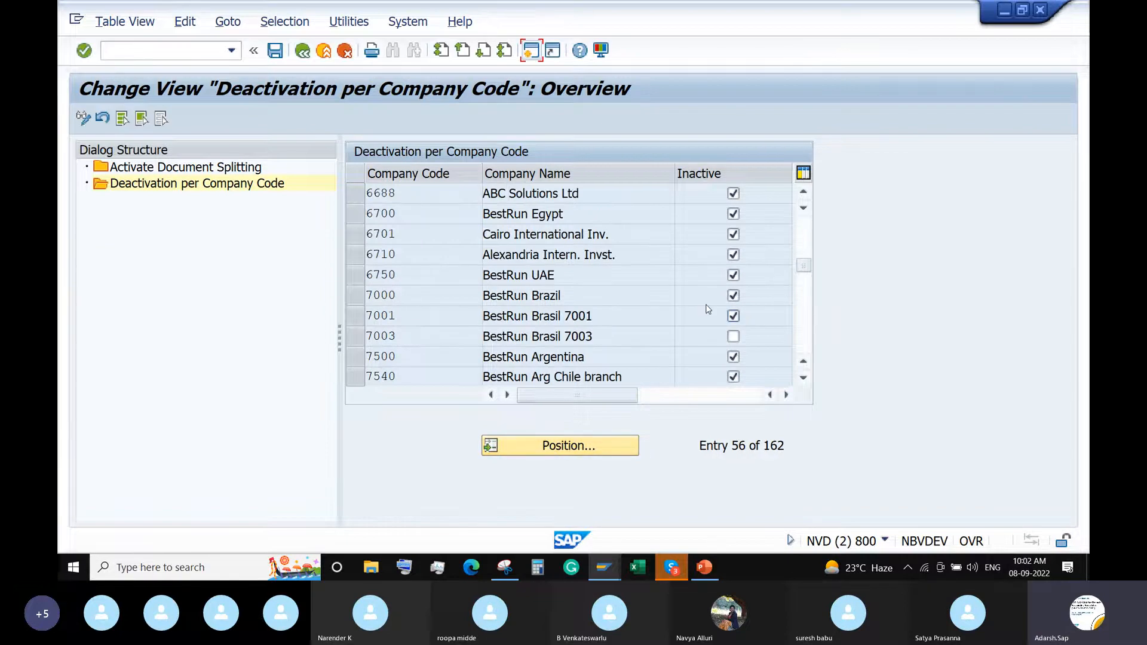
- Clear the Inactive setting for company code 6688 and save it to the Document Splitting customizing request NVDK900151
left_click(733, 194)
left_click(733, 195)
left_click(733, 195)
left_click(280, 55)
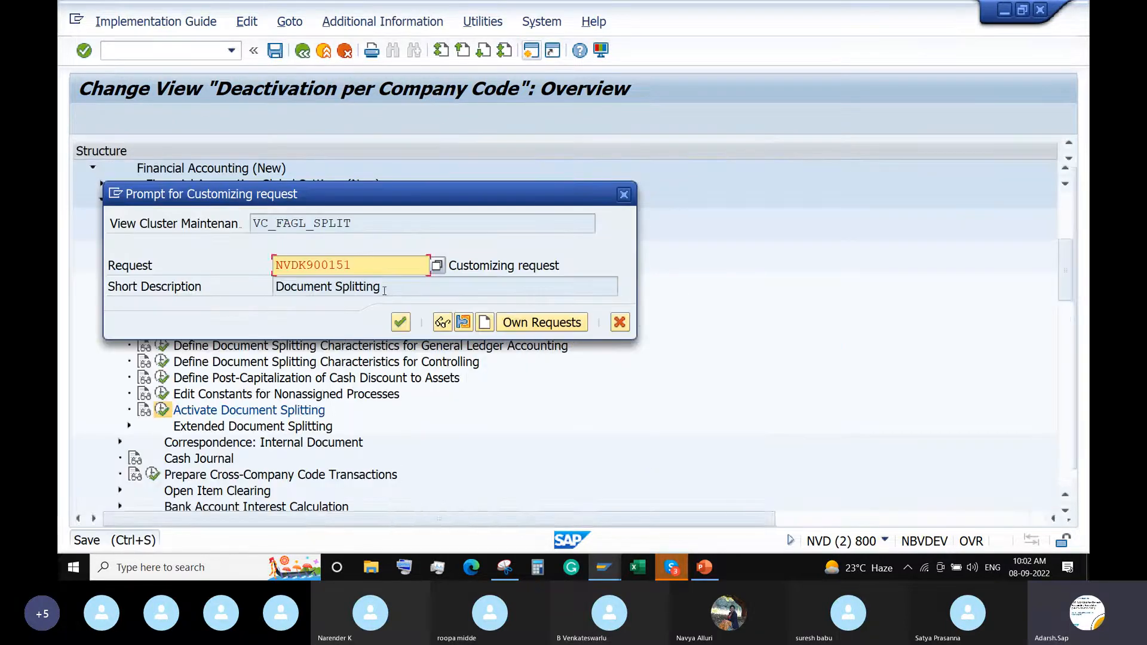
left_click(401, 324)
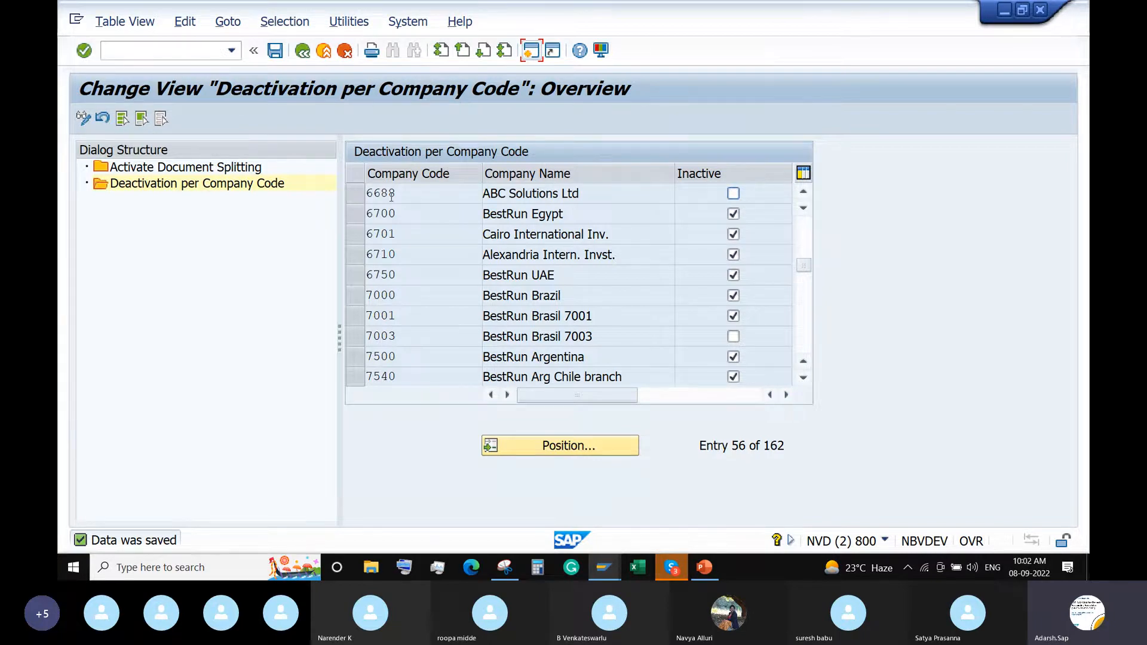
- Save the company code deactivation settings again and return through the activation details to the IMG
left_click(696, 193)
left_click(278, 54)
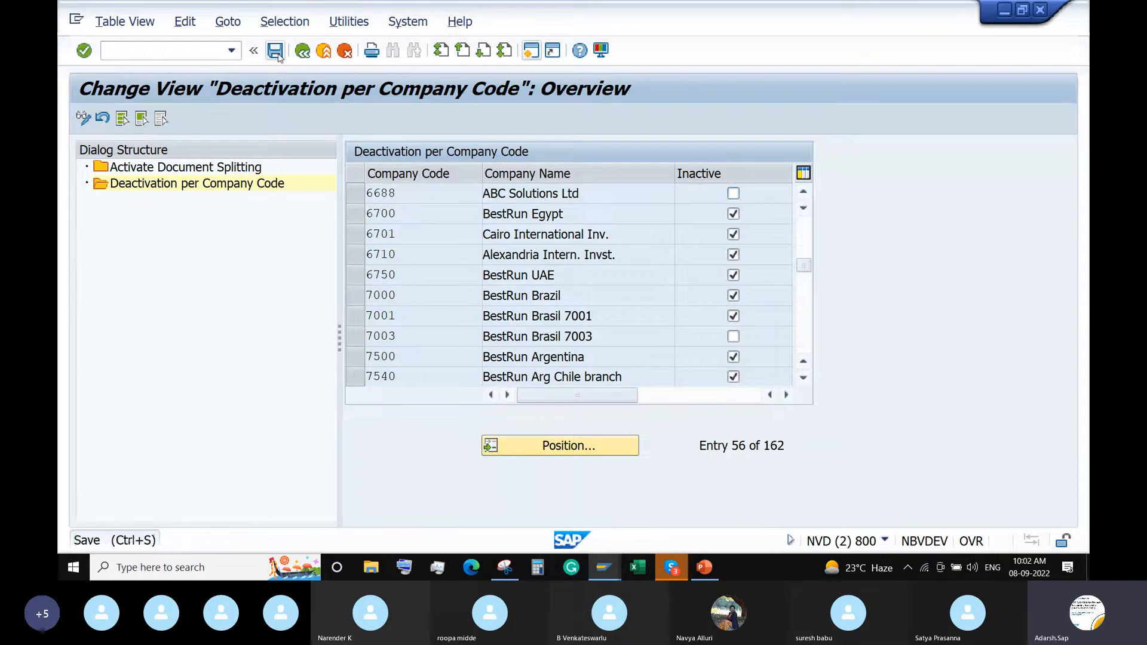
left_click(299, 54)
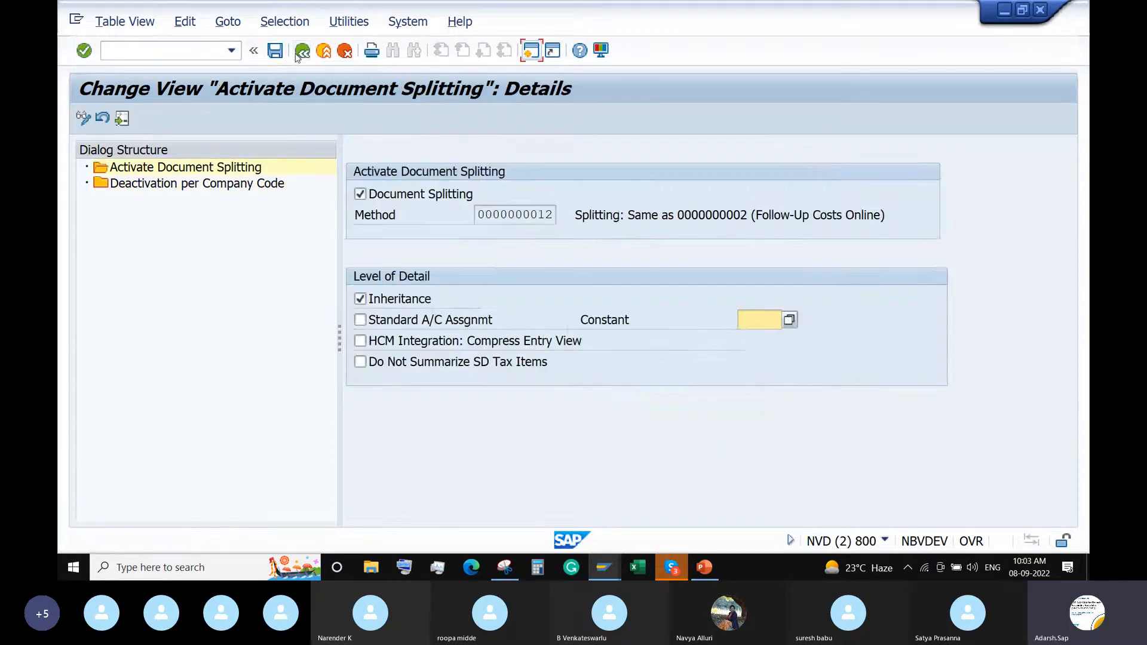
left_click(299, 54)
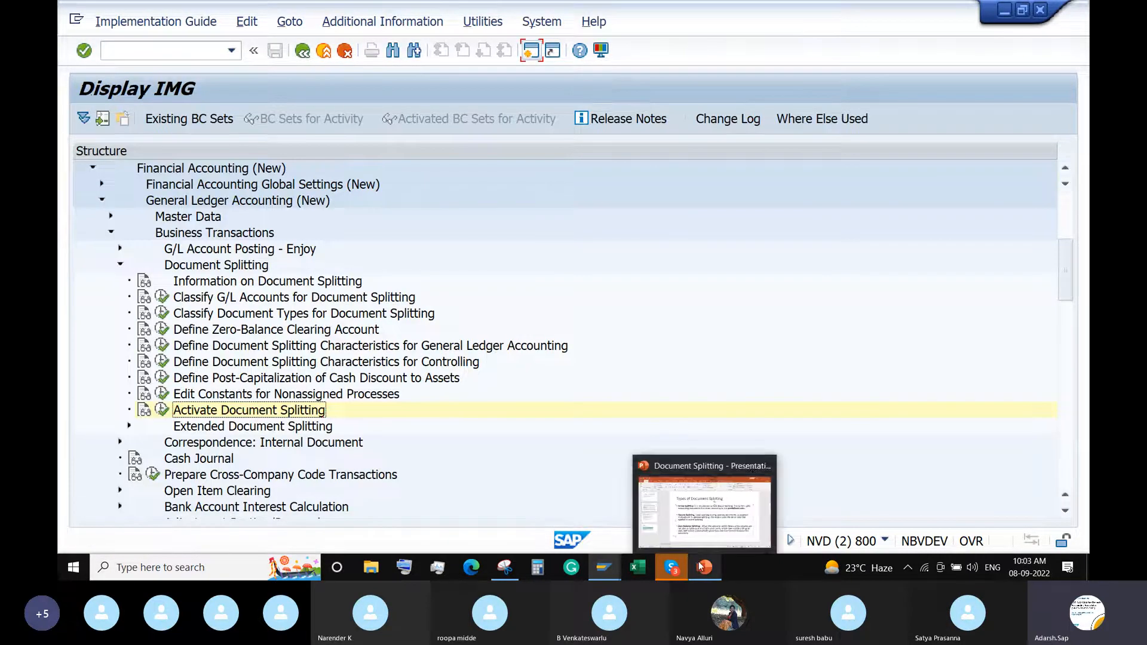
- Switch to the Skype call window
mouse_move(672, 566)
left_click(695, 525)
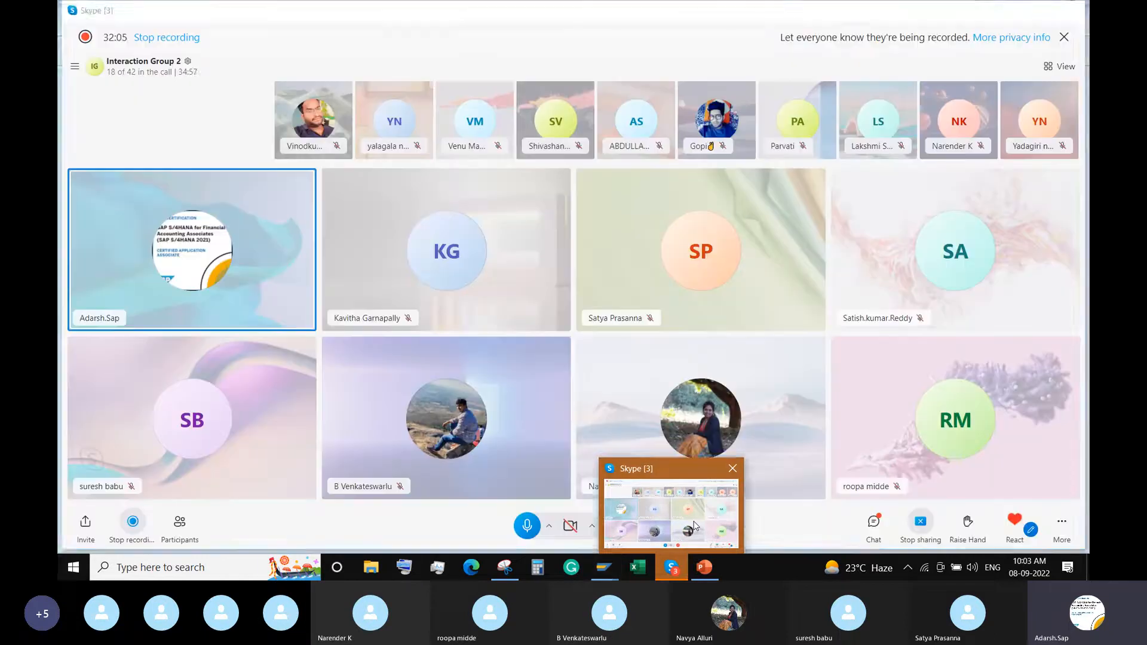
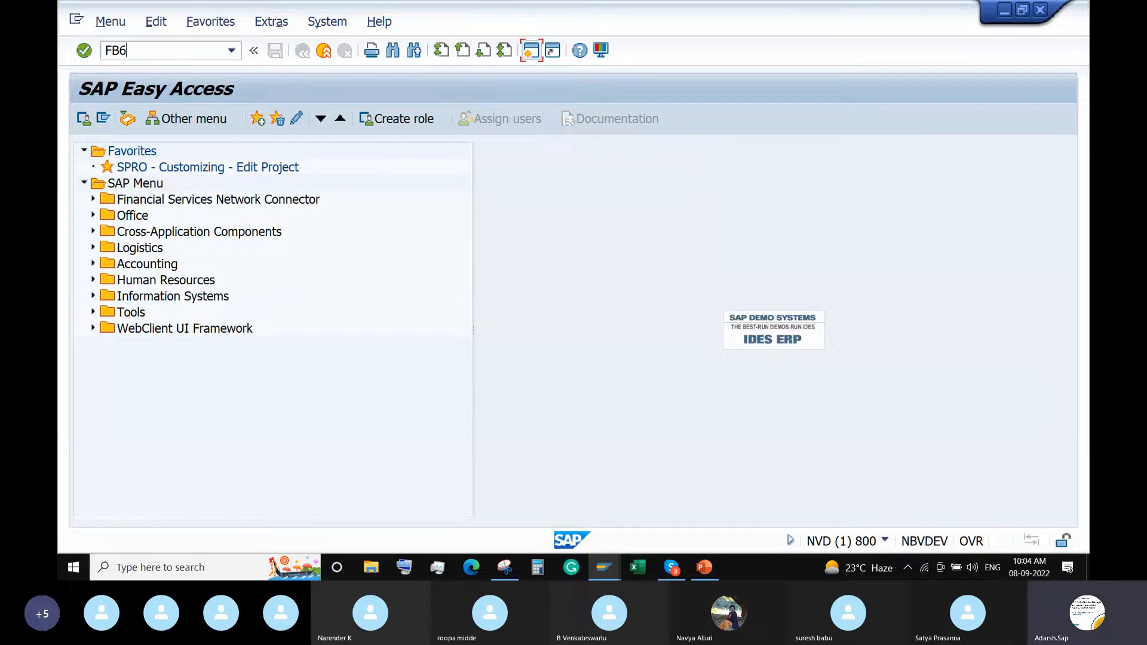
- Open the Enter Vendor Invoice transaction for company code 6688, then open and dismiss the vendor search
key("Return")
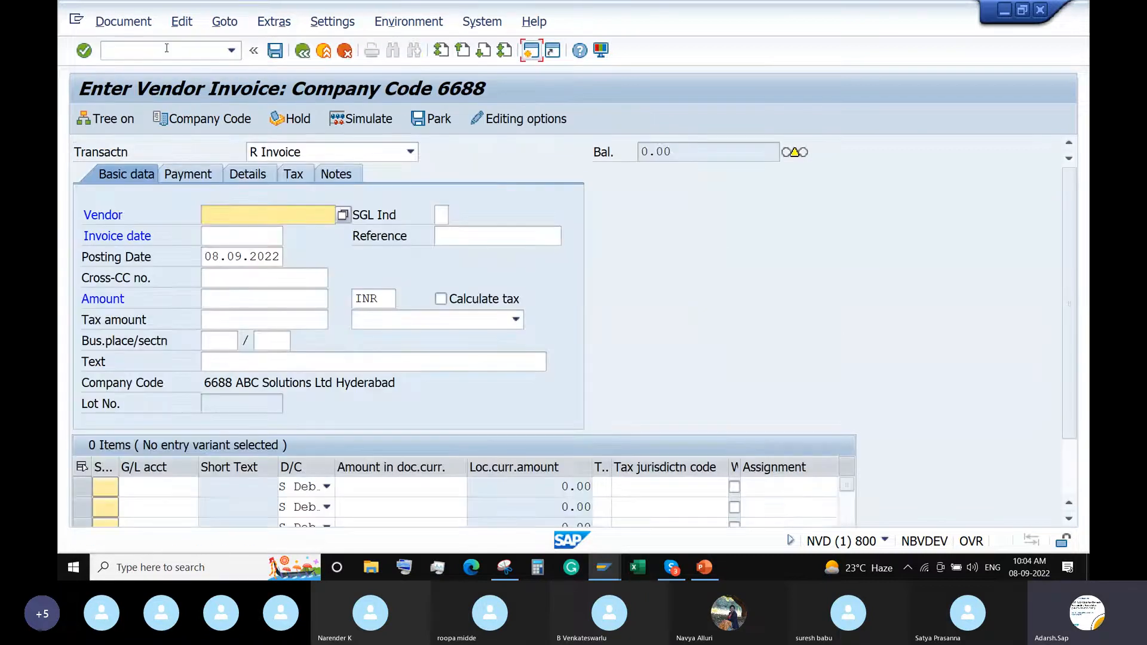
left_click(343, 215)
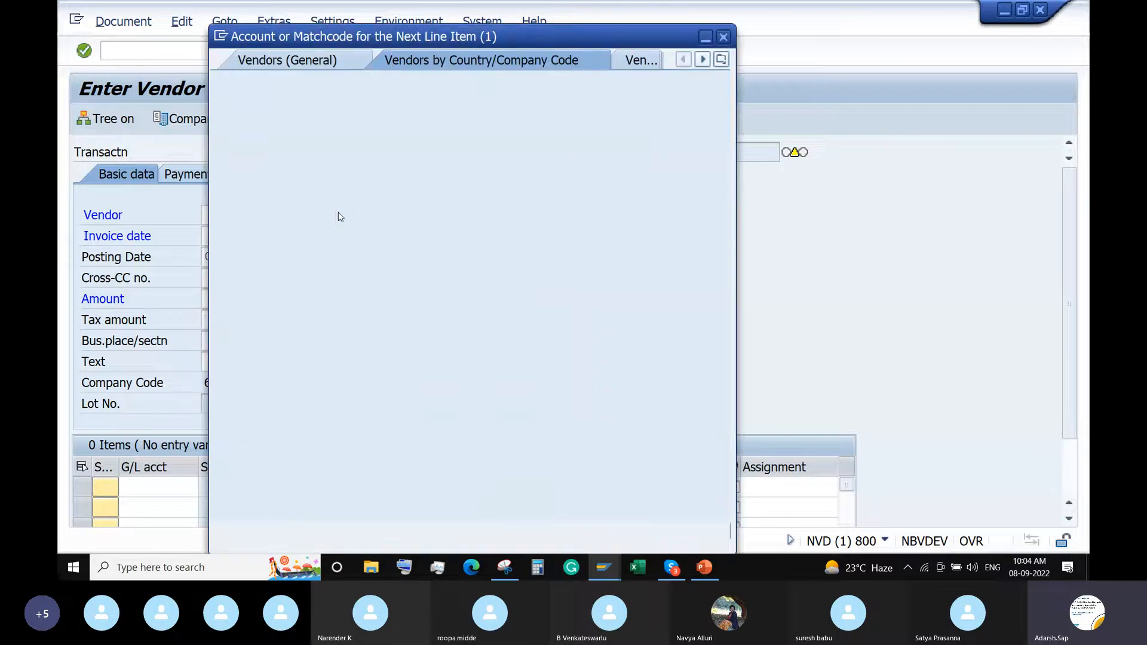
left_click(724, 37)
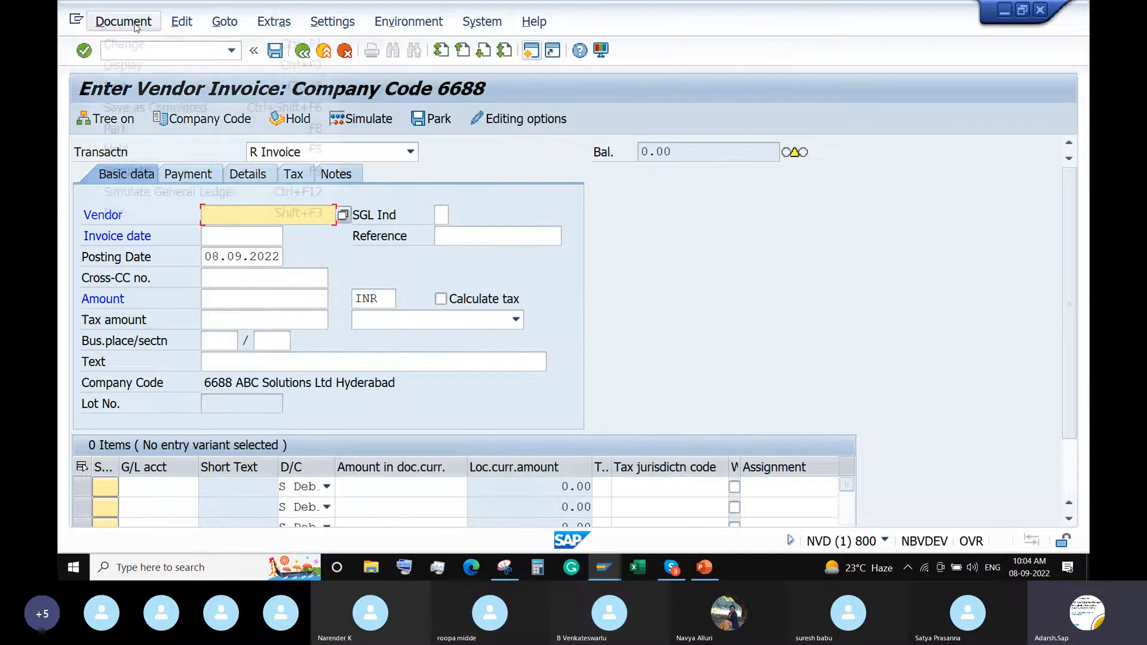
- Display the last posted document to review its vendor and line items, and return to the vendor invoice entry
left_click(135, 25)
left_click(131, 69)
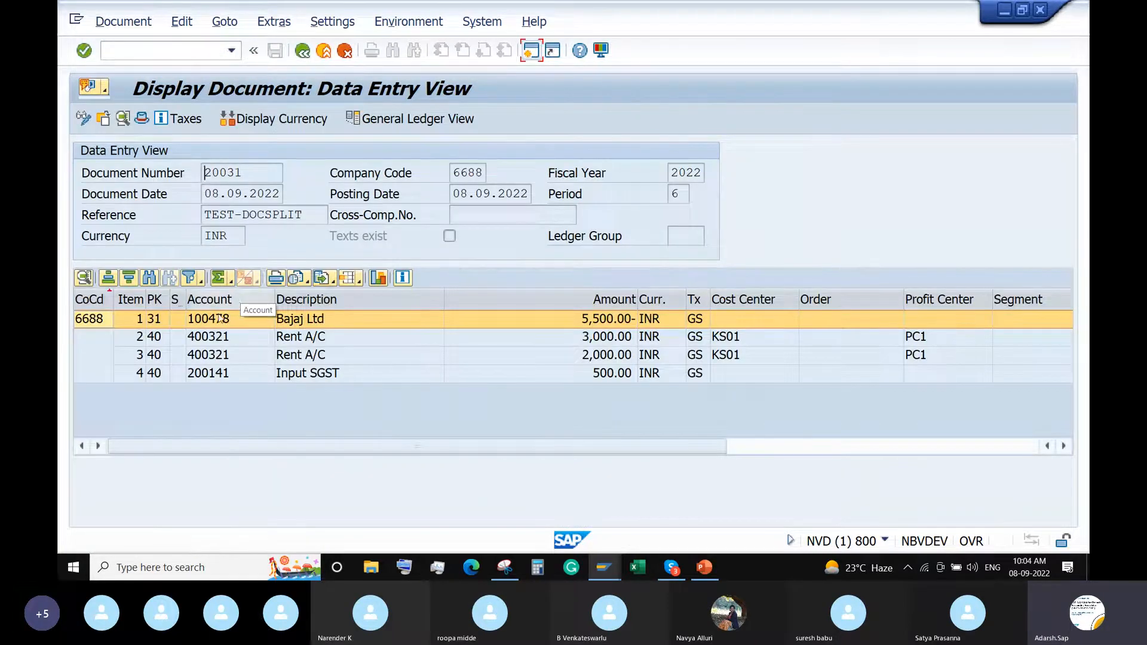
left_click(305, 53)
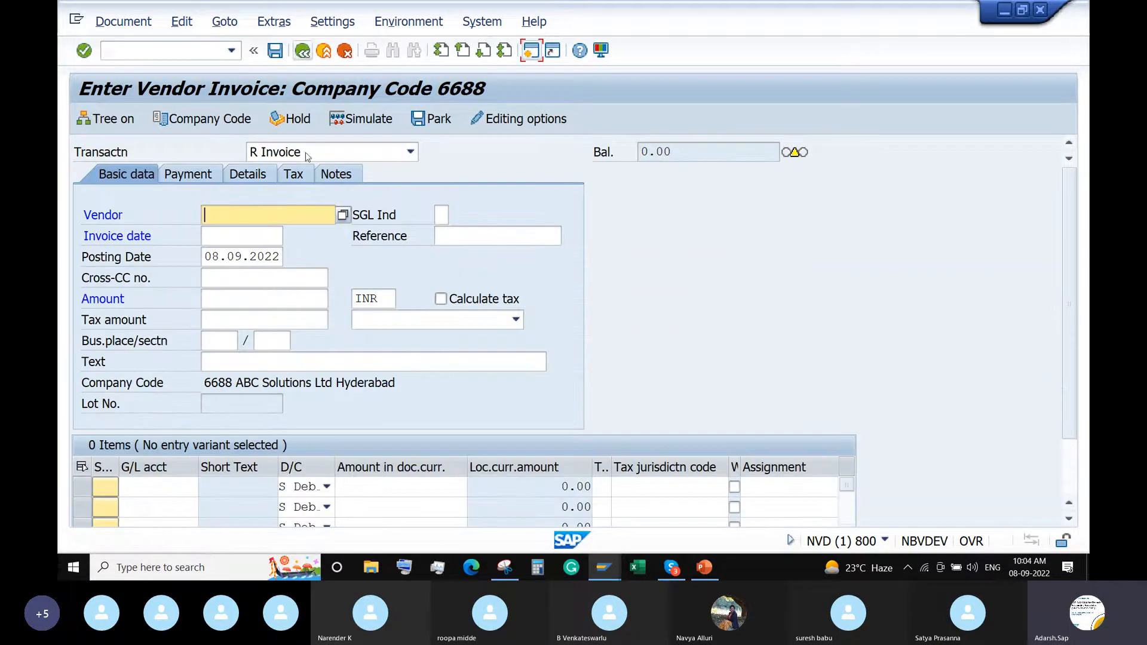
- Select vendor BAJAJ LTD from the company code 6688 vendor list and set the invoice date to 08.09.2022
left_click(345, 216)
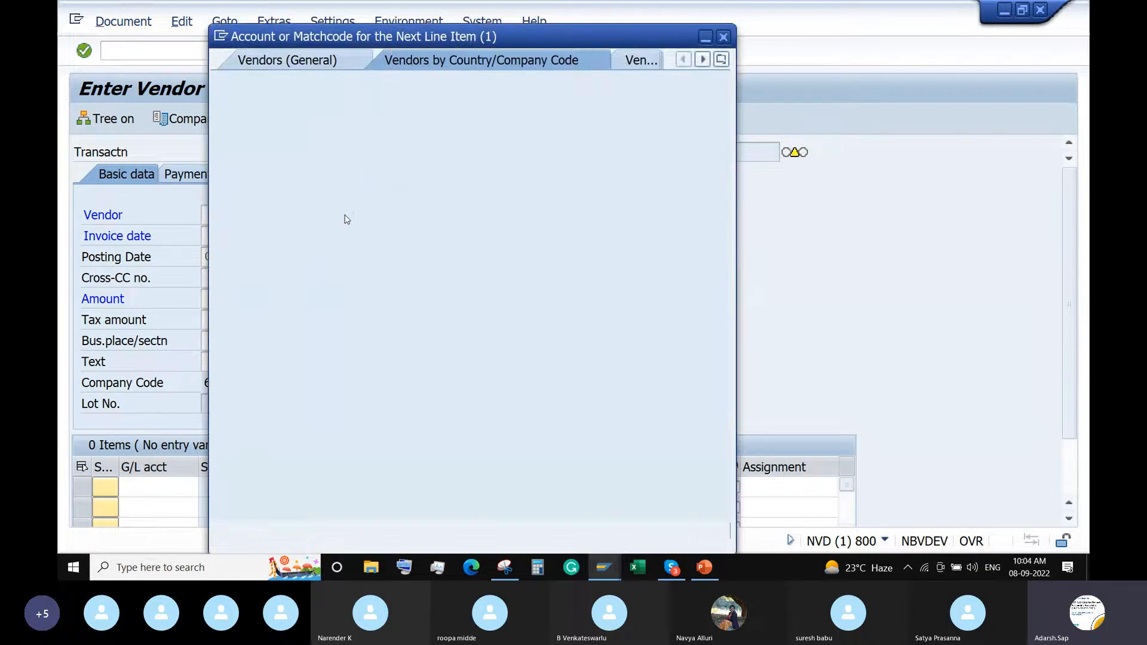
key("Return")
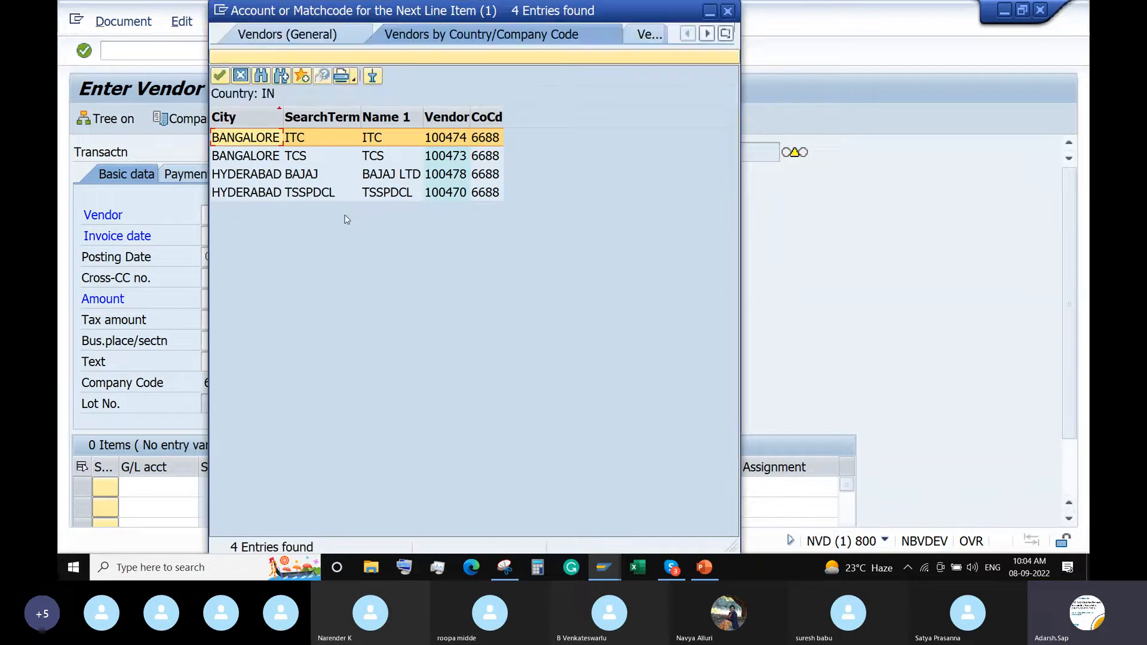
double_click(308, 178)
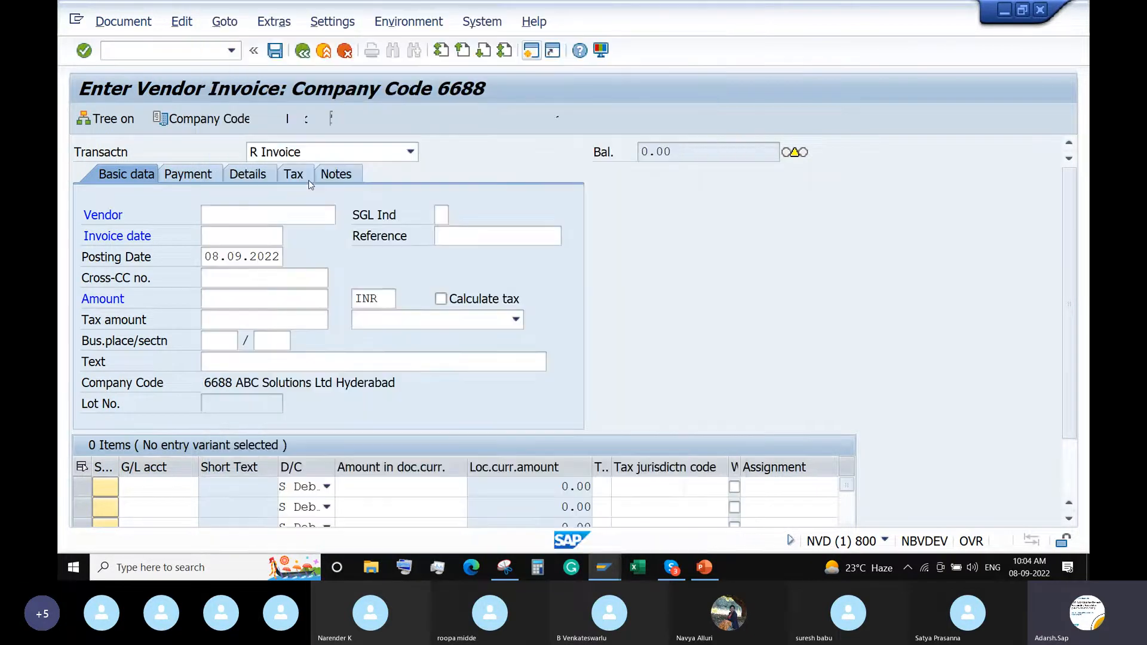
left_click(258, 240)
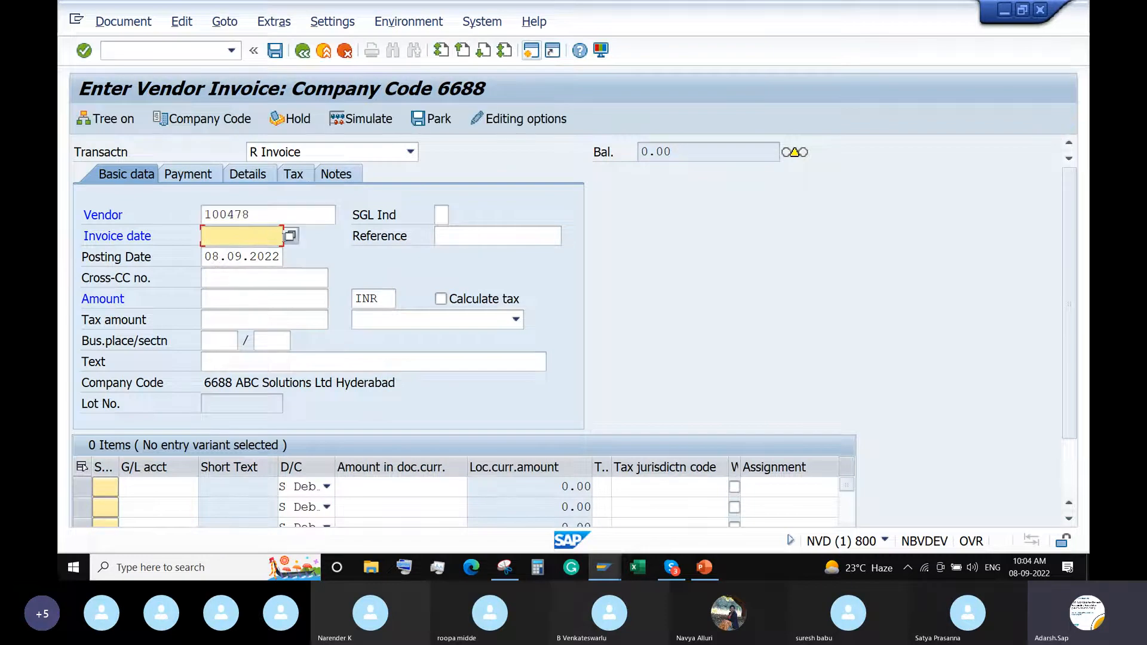
left_click(290, 237)
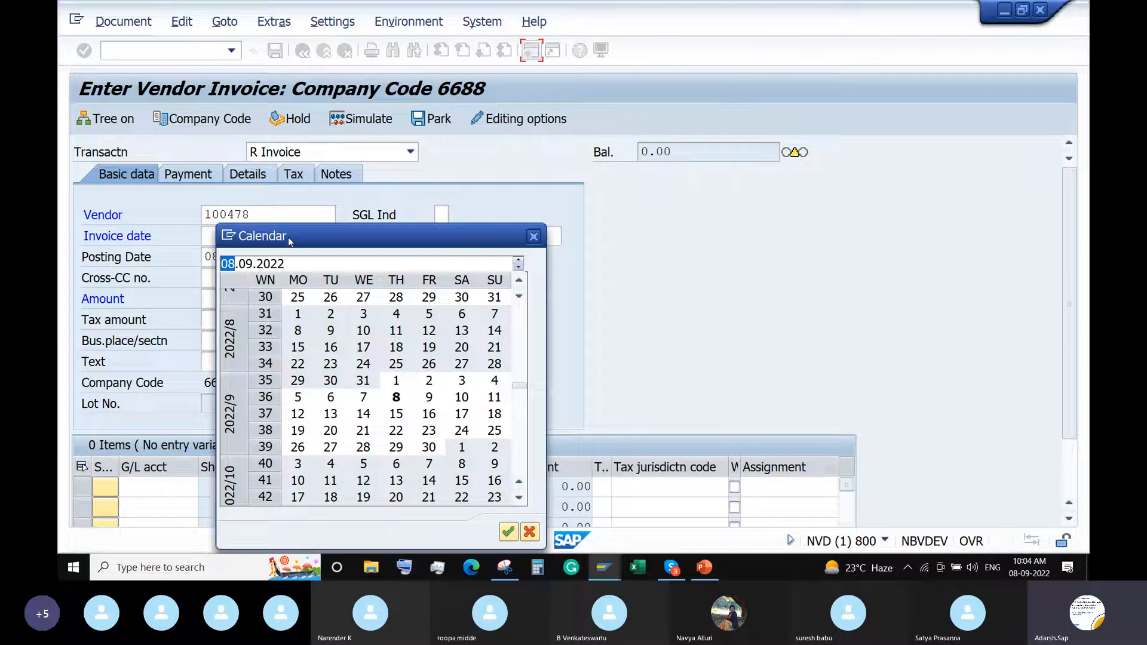
left_click(397, 400)
double_click(398, 400)
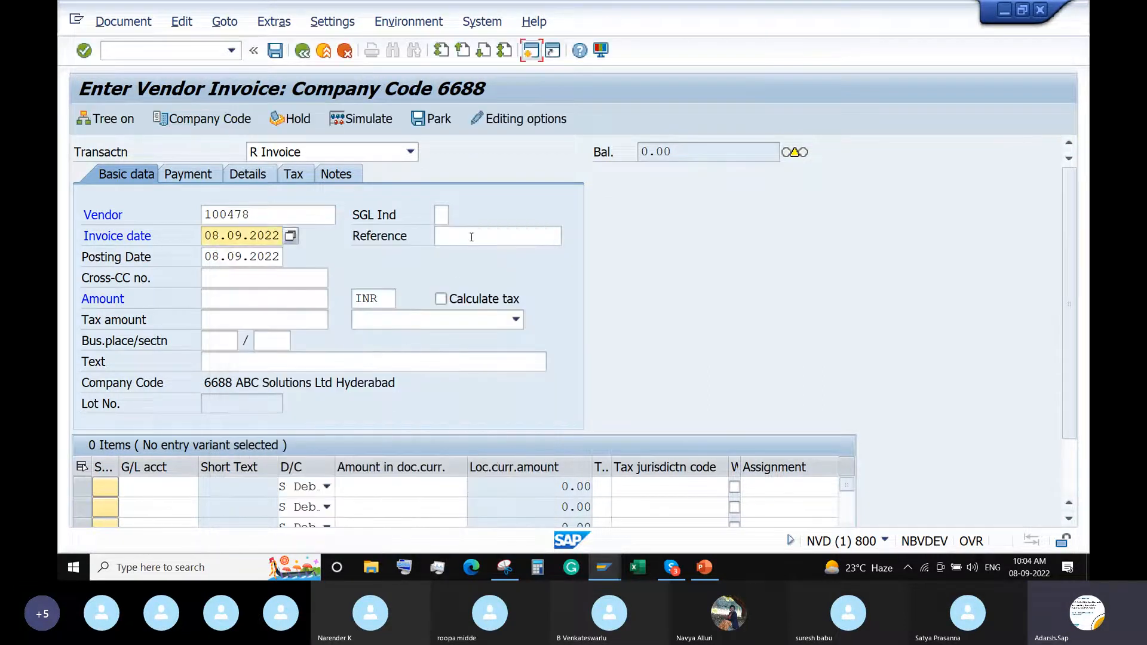
- Enter the reference Test-DocSplit1, enable tax calculation and choose tax code GS (GST Tax 10%)
left_click(472, 237)
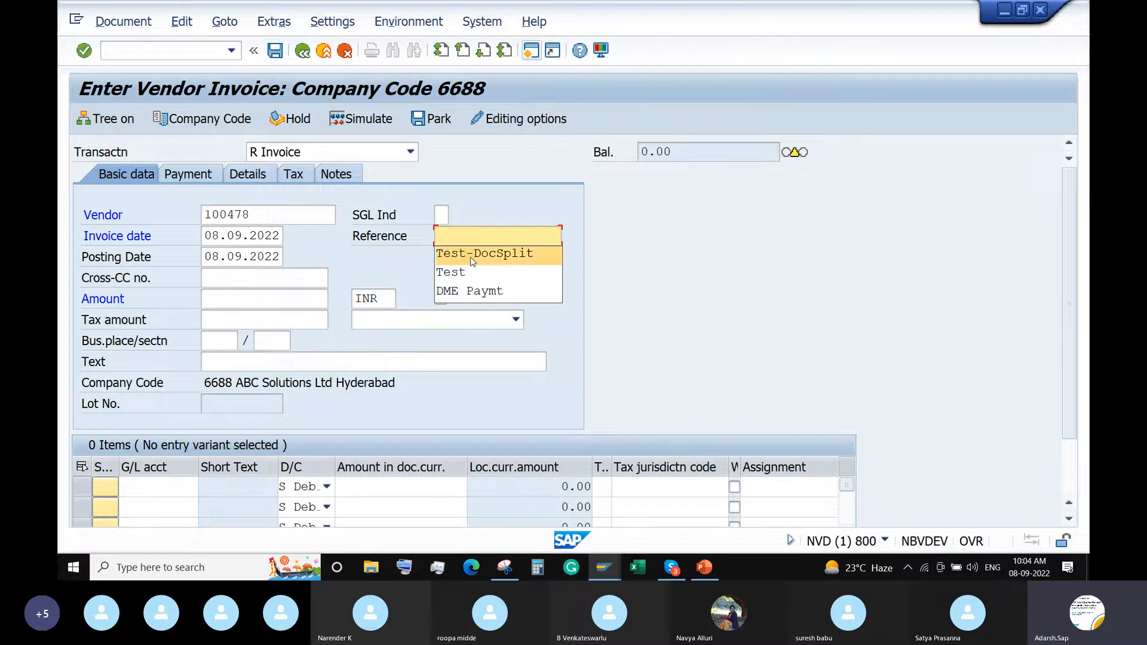
left_click(472, 255)
type("1")
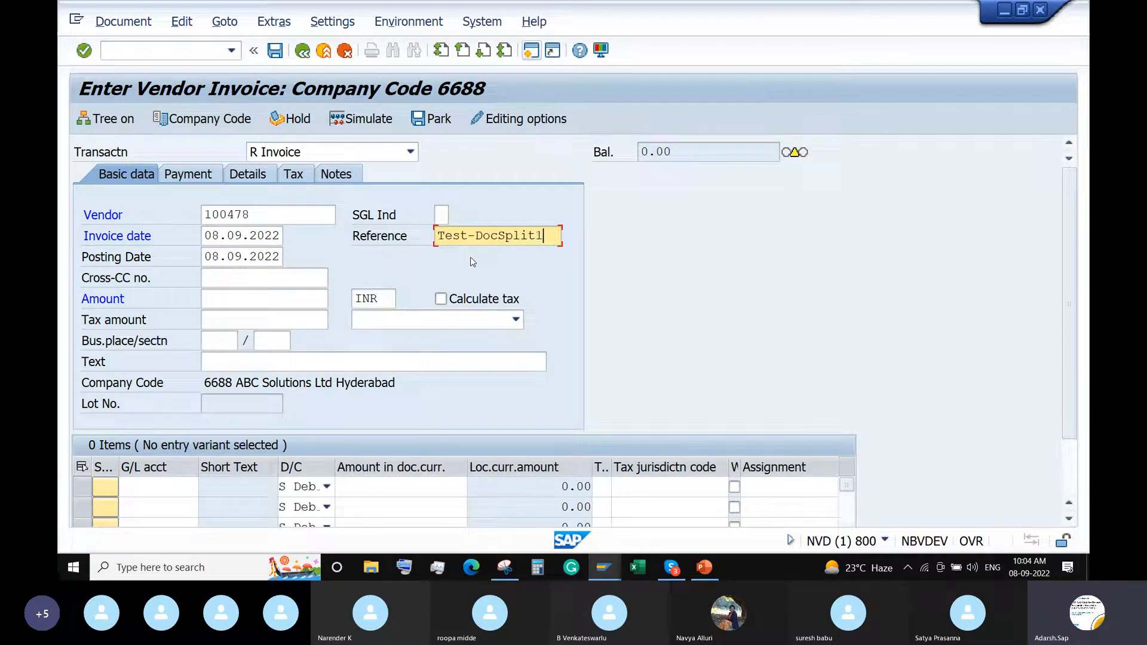
left_click(452, 301)
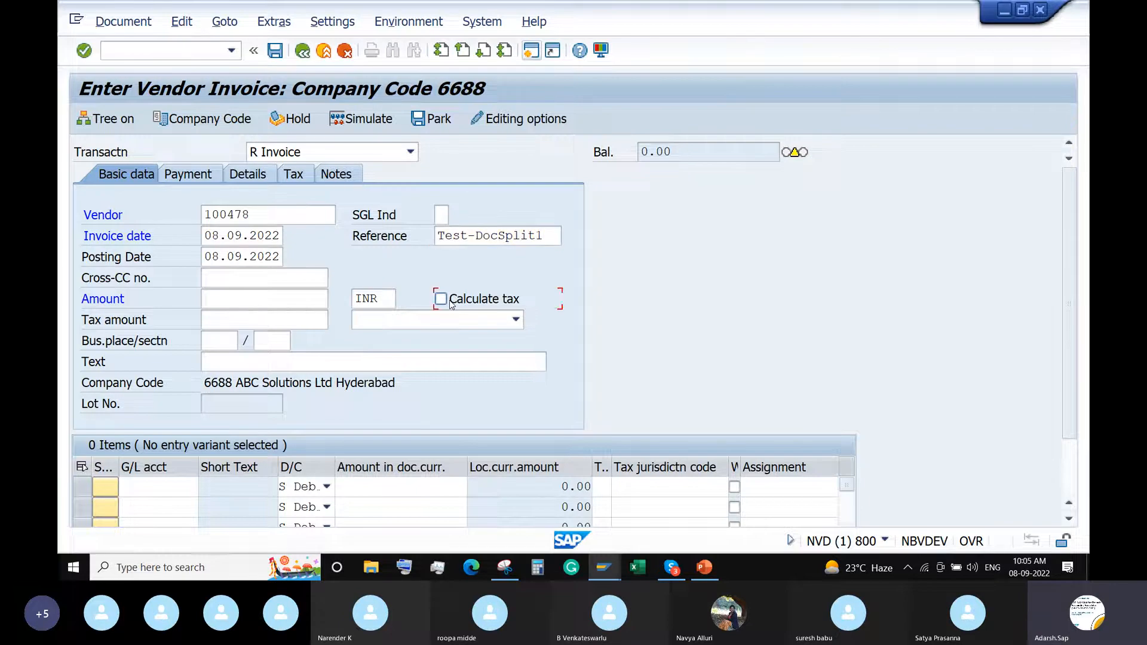
left_click(448, 321)
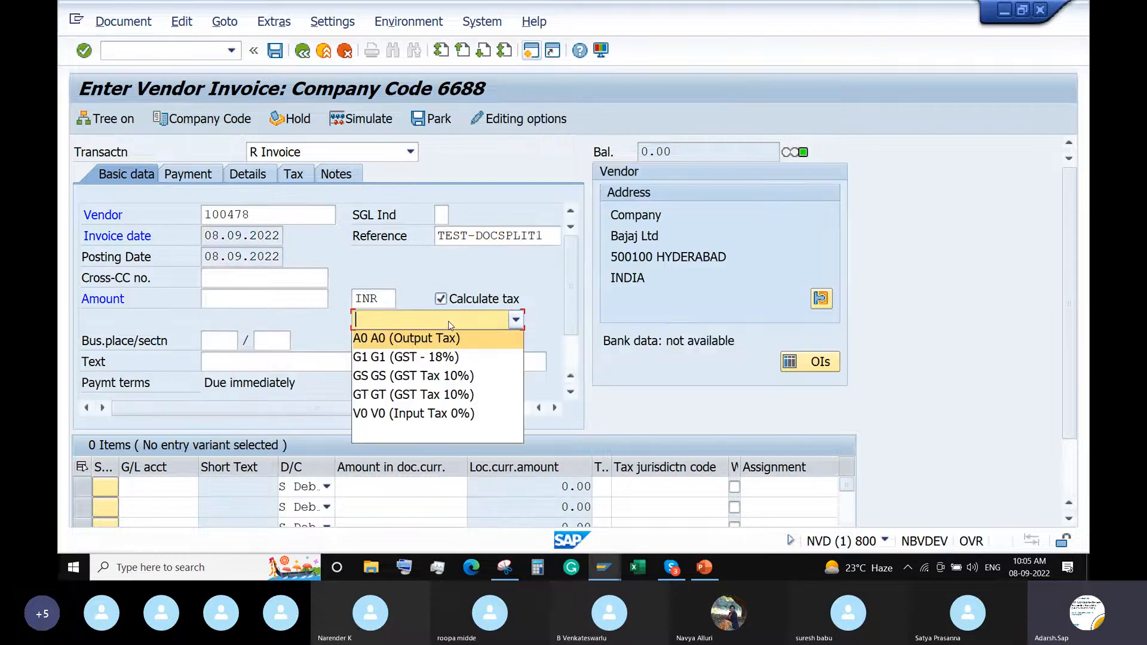
left_click(478, 376)
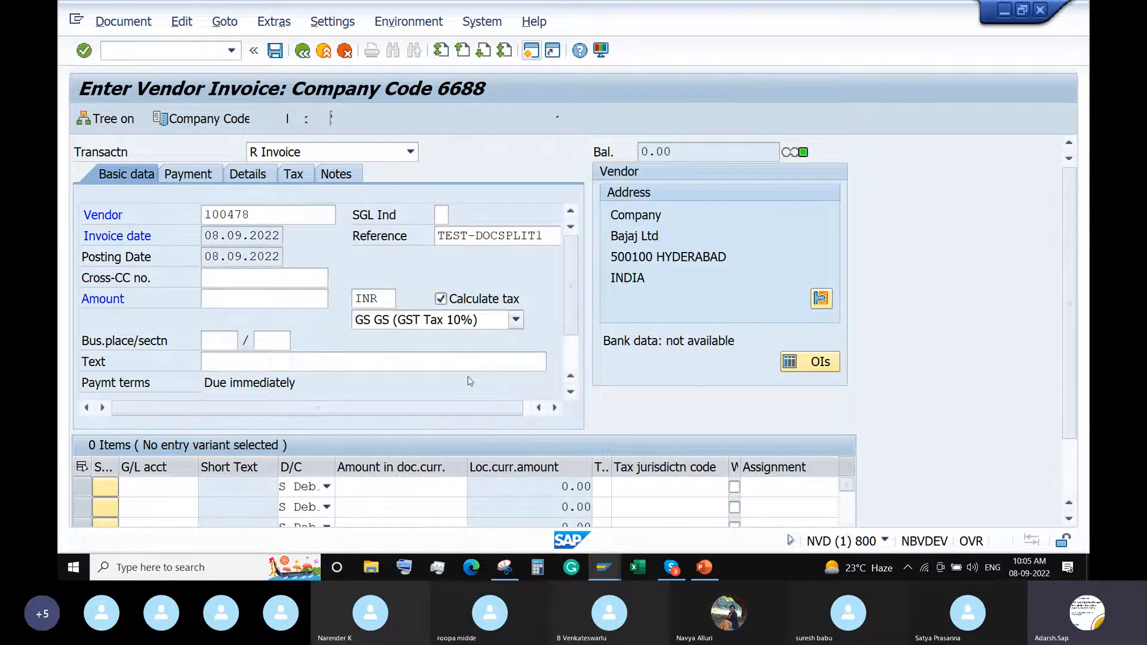
- Assign the Rent A/C general ledger account to the first two invoice line items
left_click(143, 487)
left_click(190, 487)
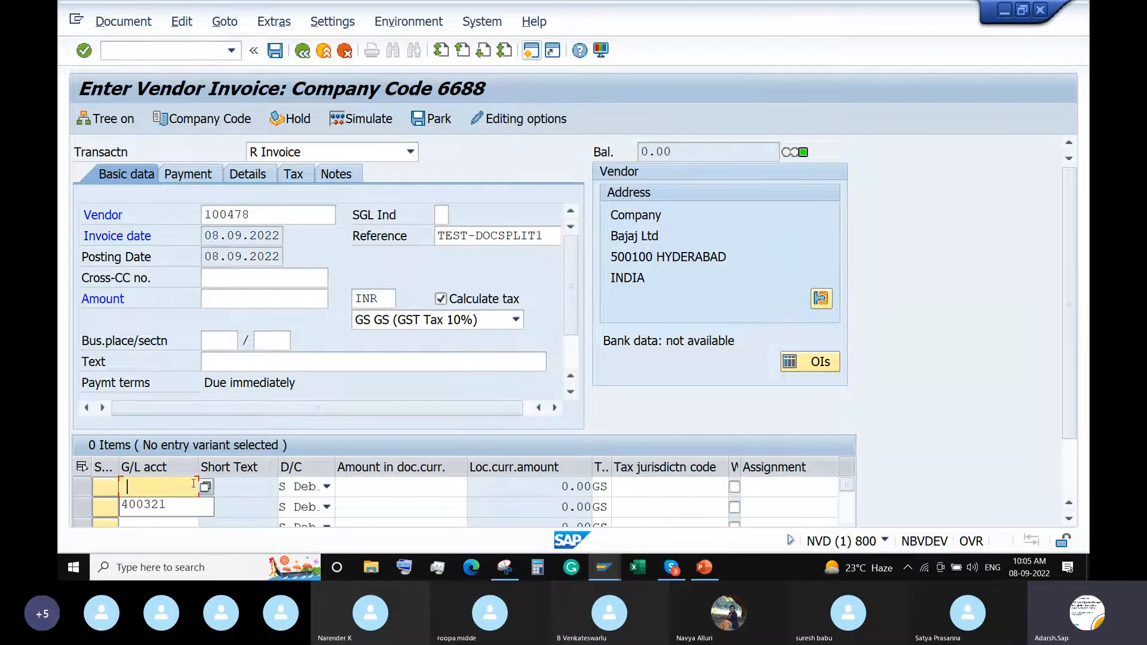
left_click(164, 506)
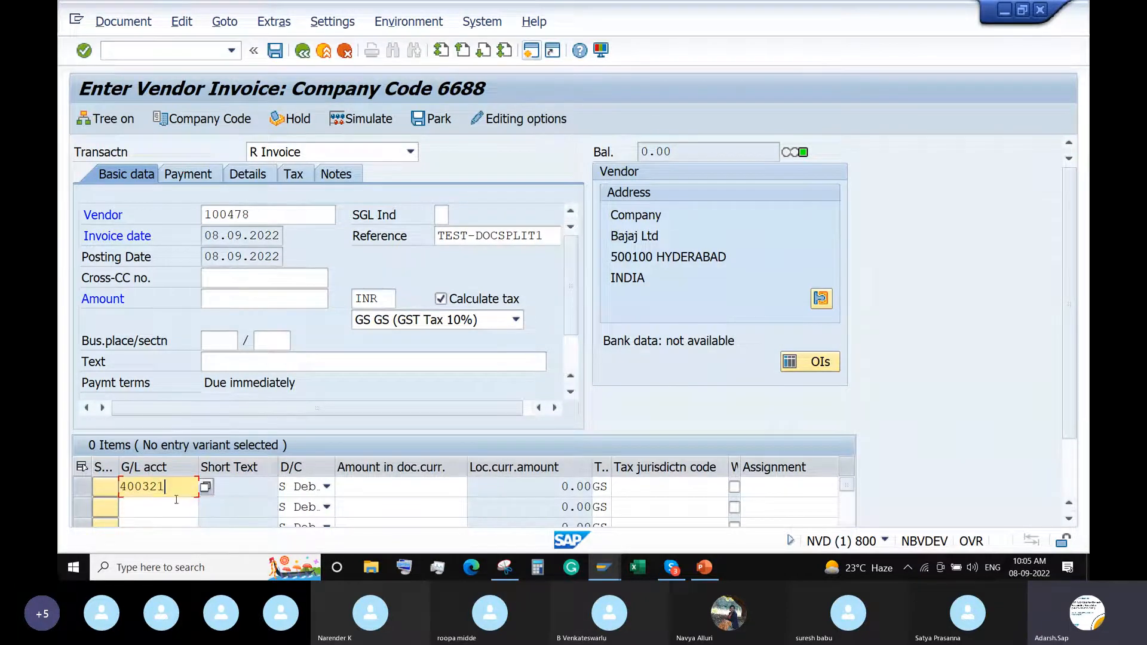
key("F4")
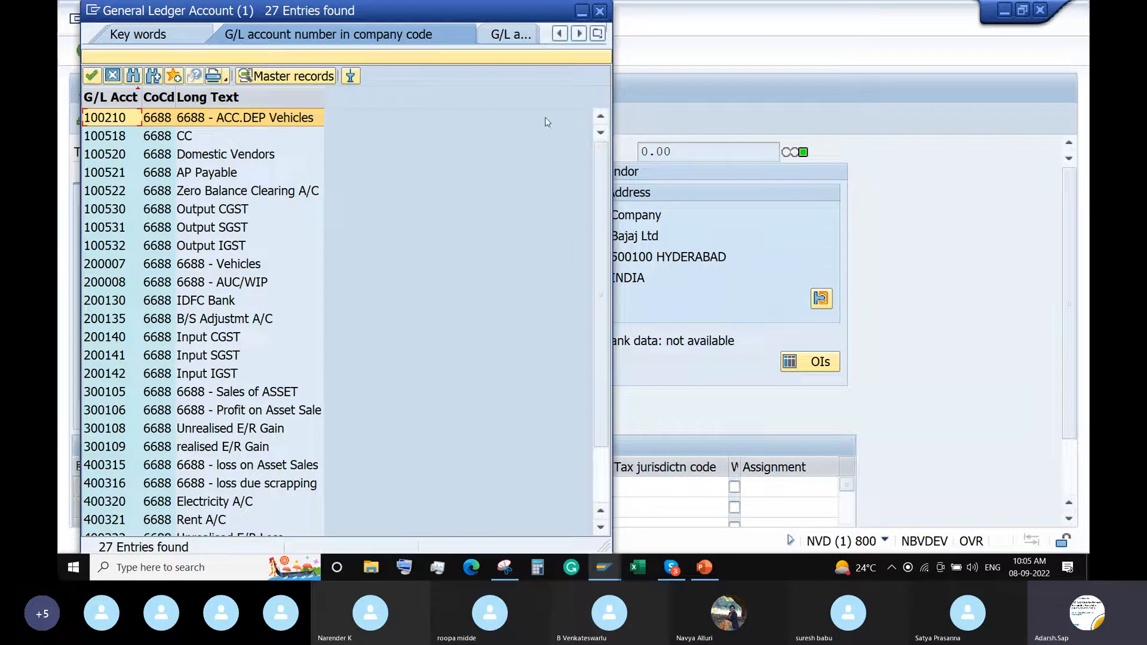
double_click(179, 518)
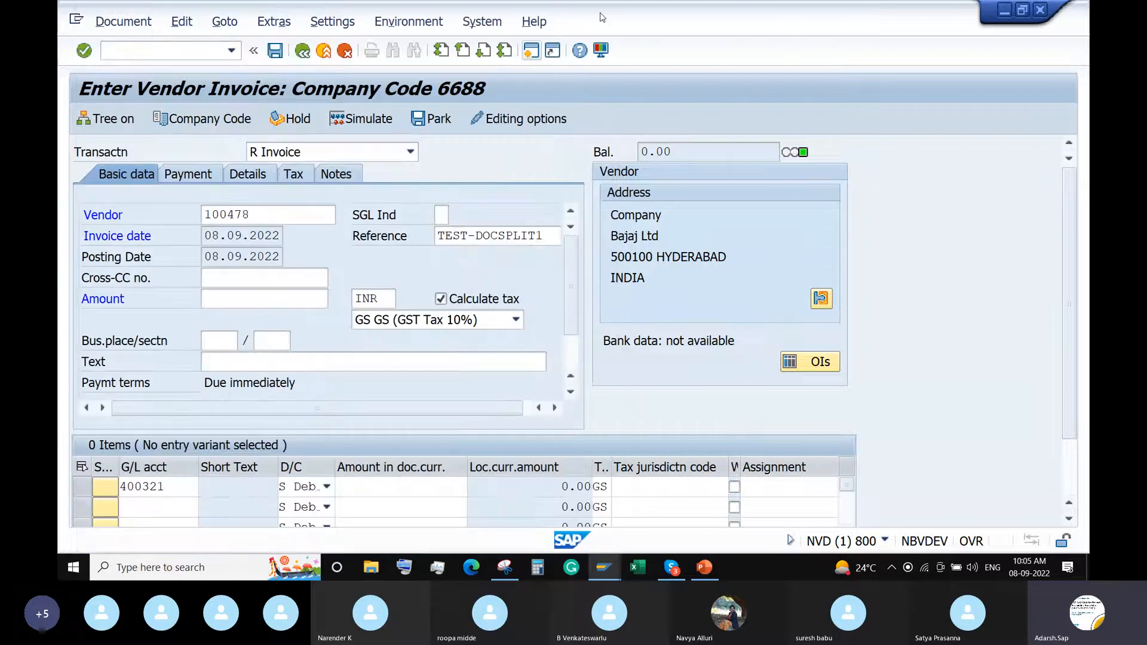
left_click(178, 507)
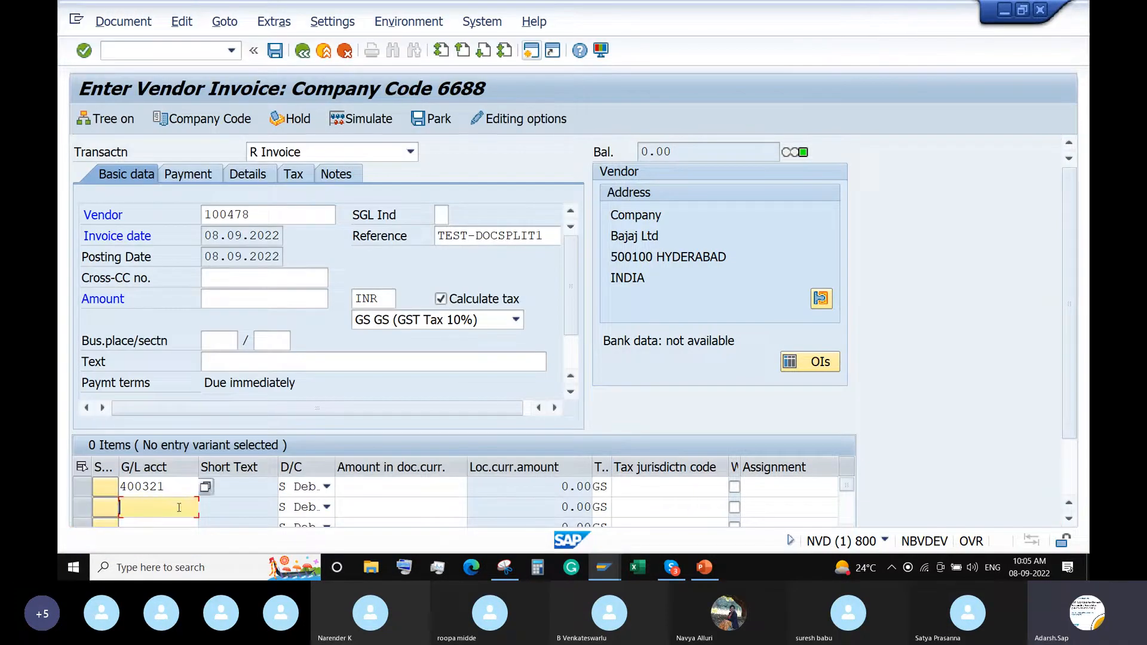
type("4")
left_click(177, 528)
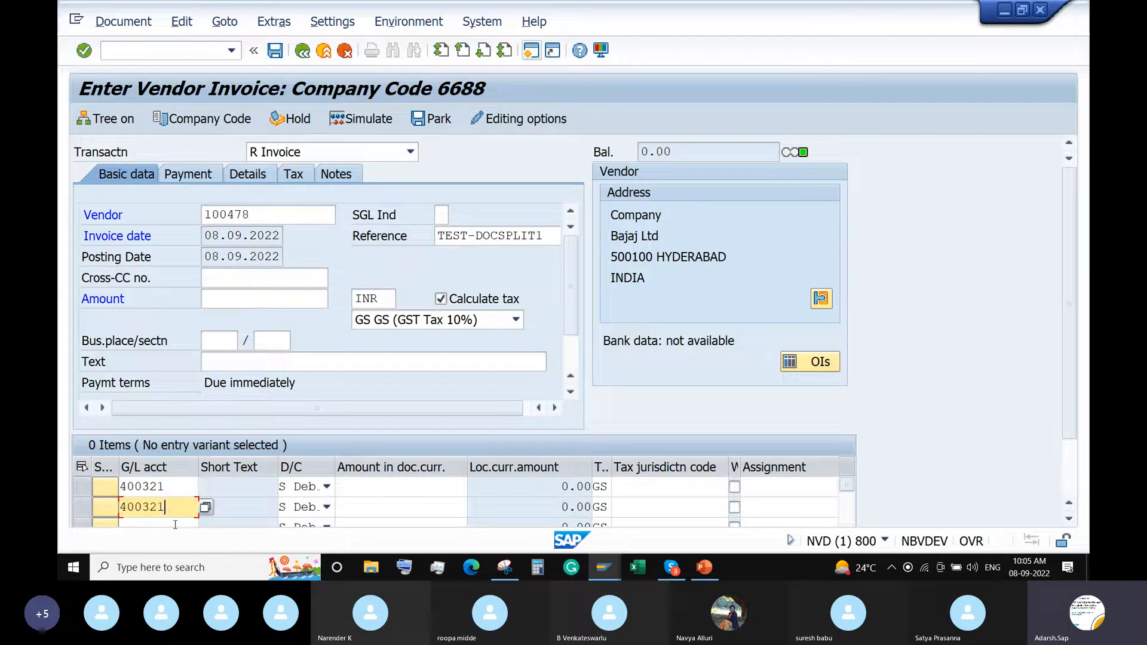
- Set the document currency amounts to 3000 for the first line item and 2000 for the second
left_click(408, 493)
type("50")
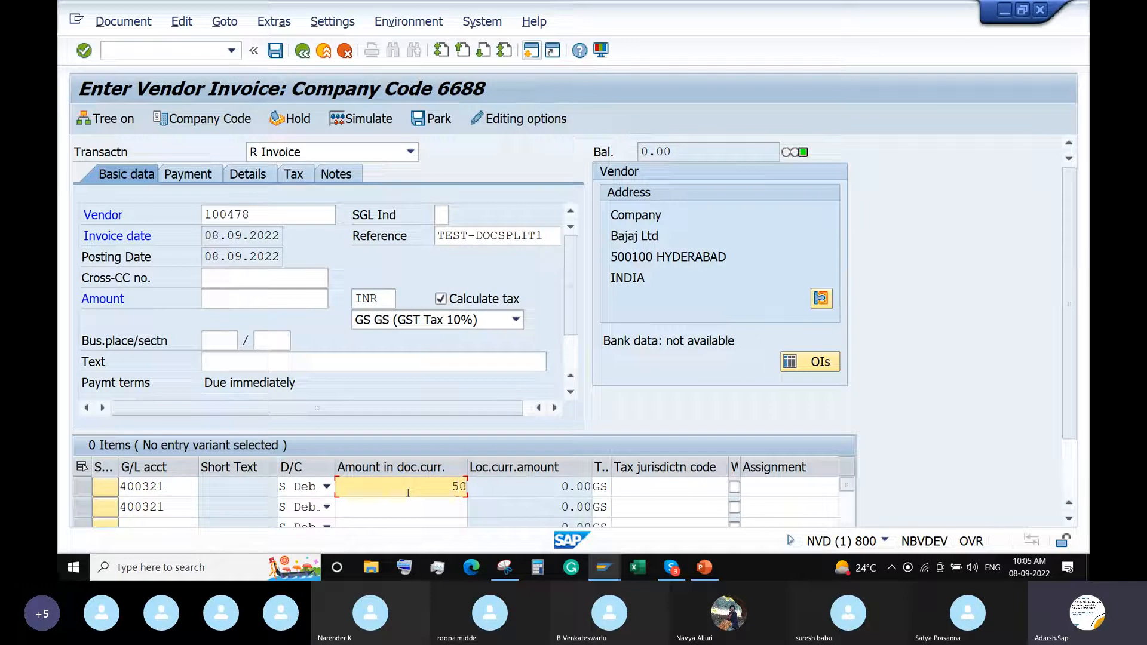
key("BackSpace")
type("3000")
left_click(419, 503)
left_click(419, 505)
type("2")
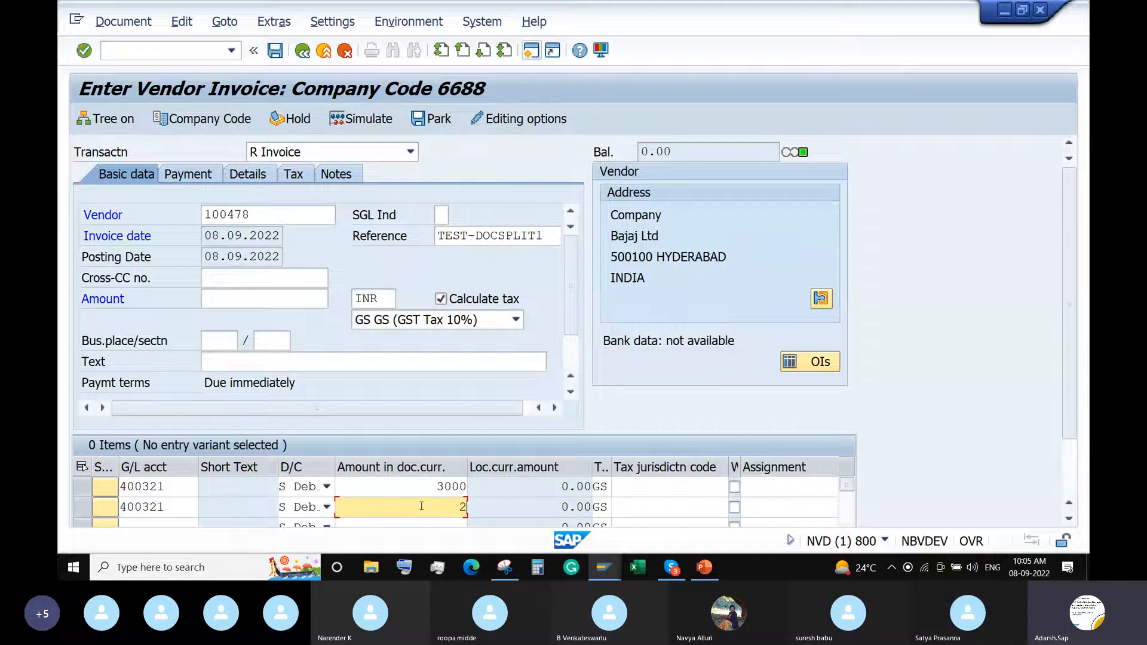
type("0000")
key("BackSpace")
key("BackSpace")
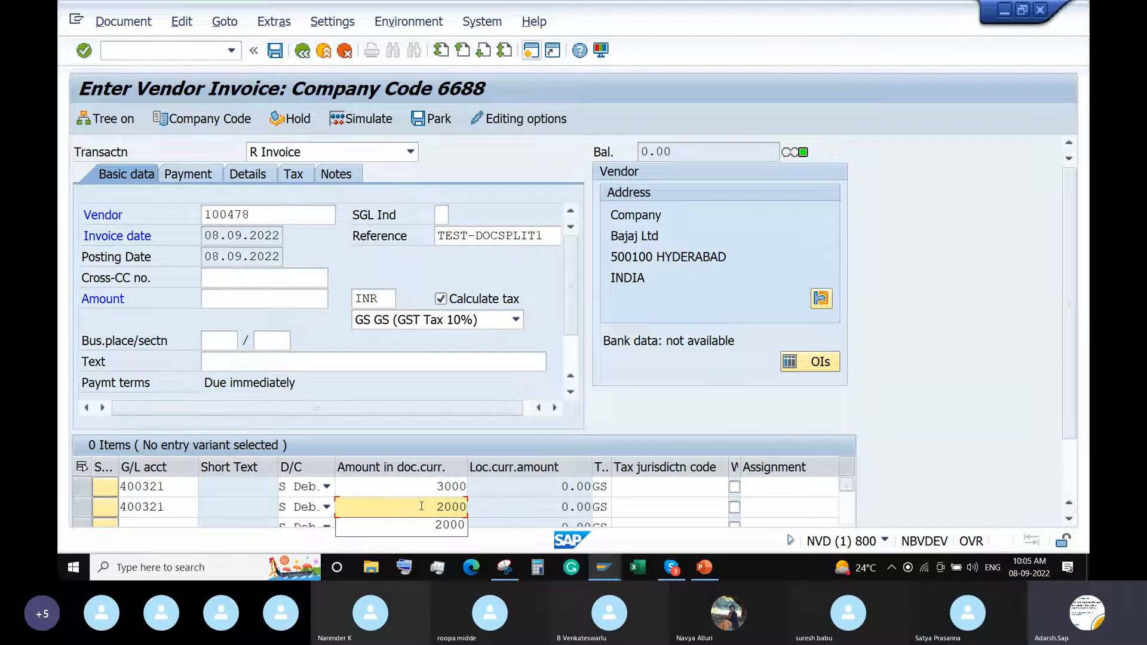
- Assign business area ABC1 to the first line item and ABC2 to the second
left_click(672, 484)
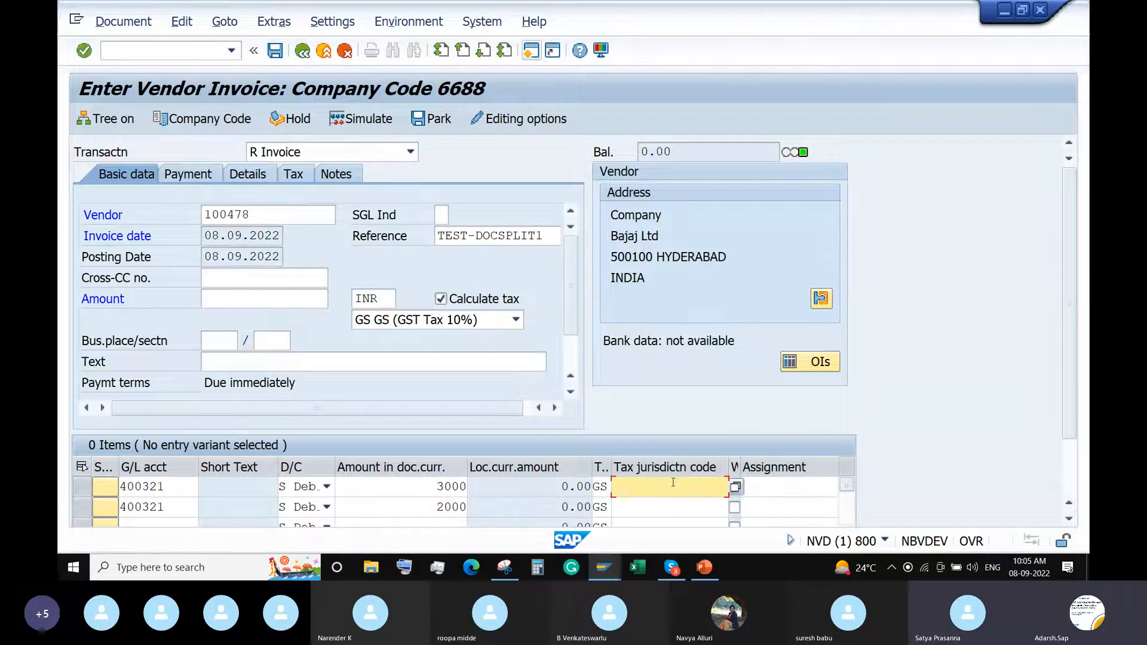
key("Tab")
key("Tab")
key("Tab")
key("Tab")
key("Tab")
key("Tab")
key("Tab")
key("Tab")
key("Tab")
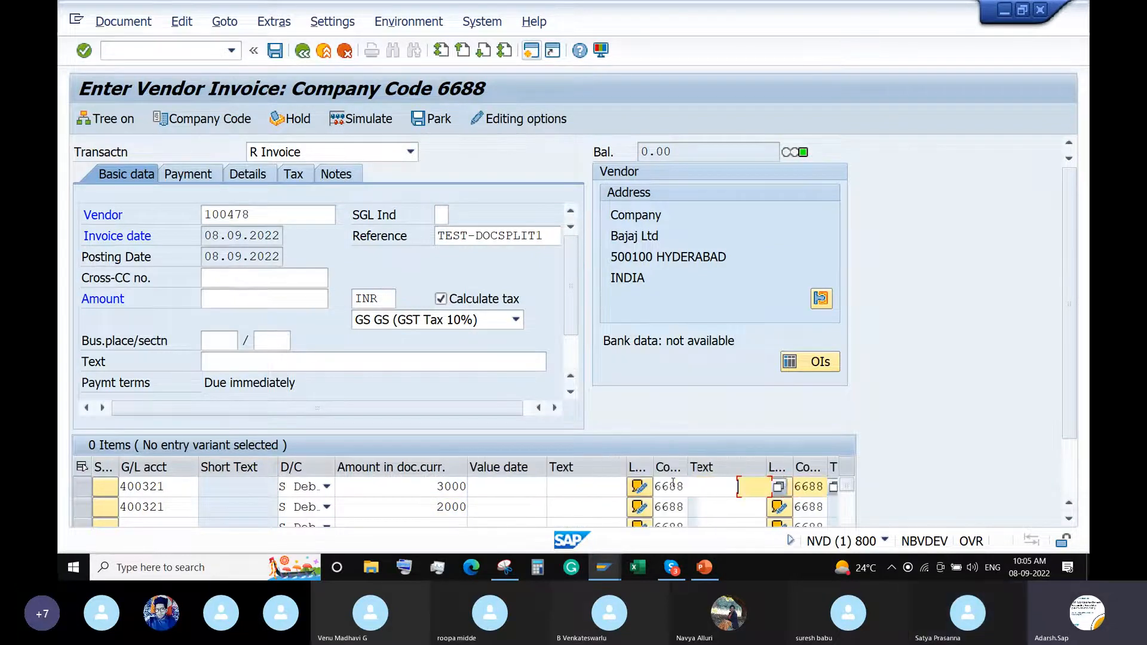
left_click(761, 486)
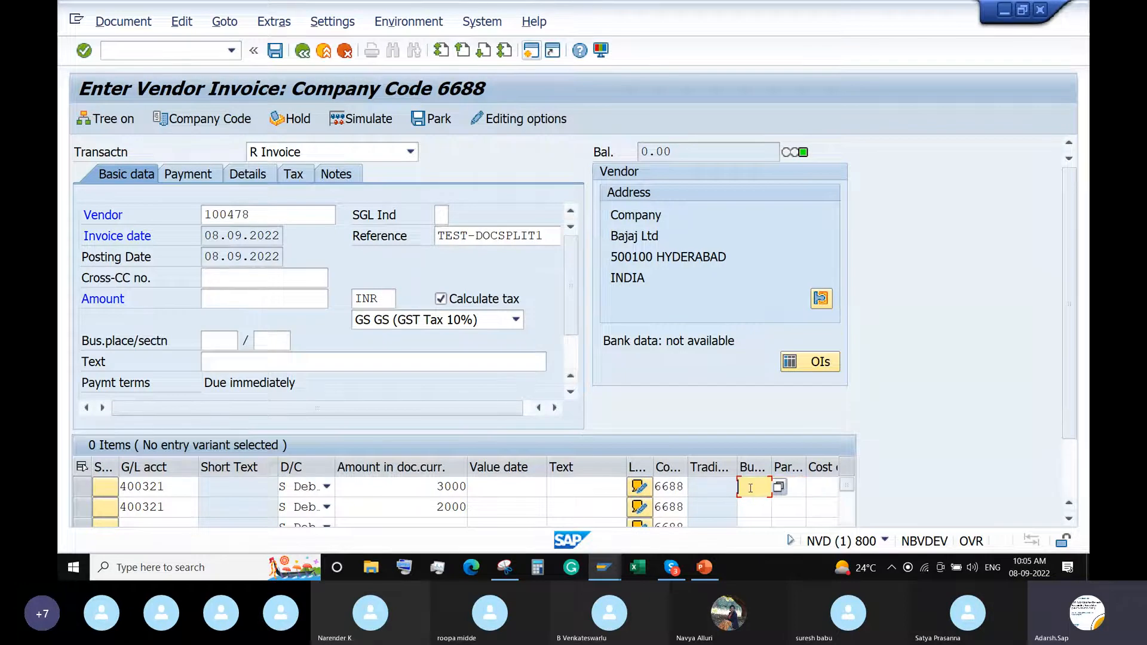
type("ABC1")
left_click(749, 507)
type("ABC")
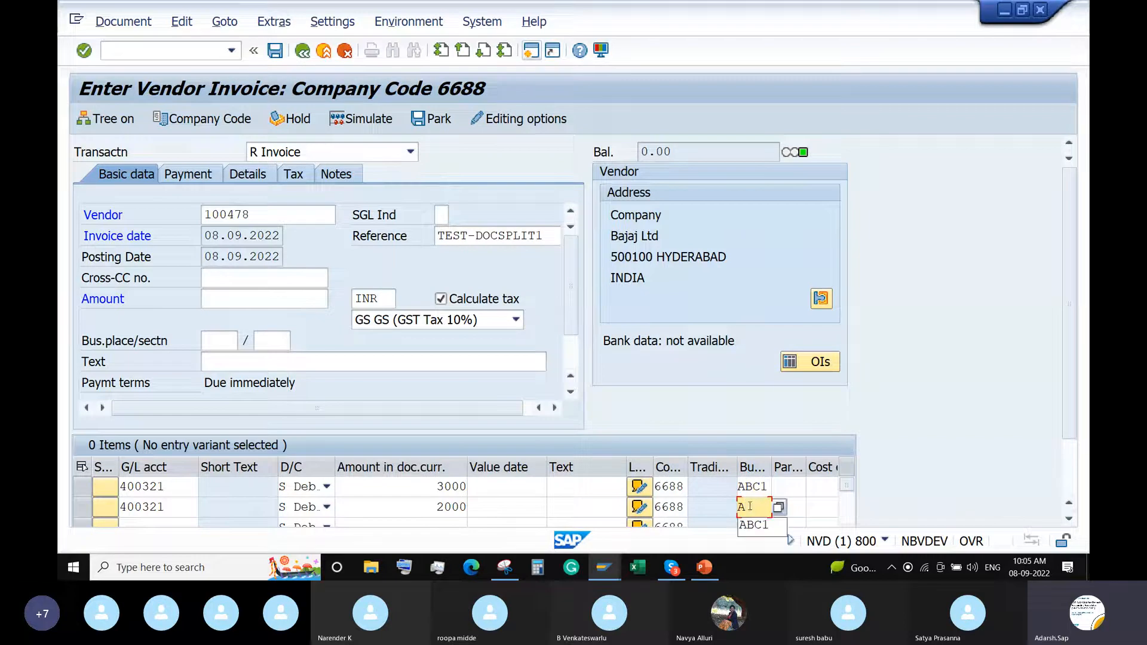
type("2")
- Enter cost center KS01 for both line items, validate the entries and acknowledge the information messages
left_click(822, 487)
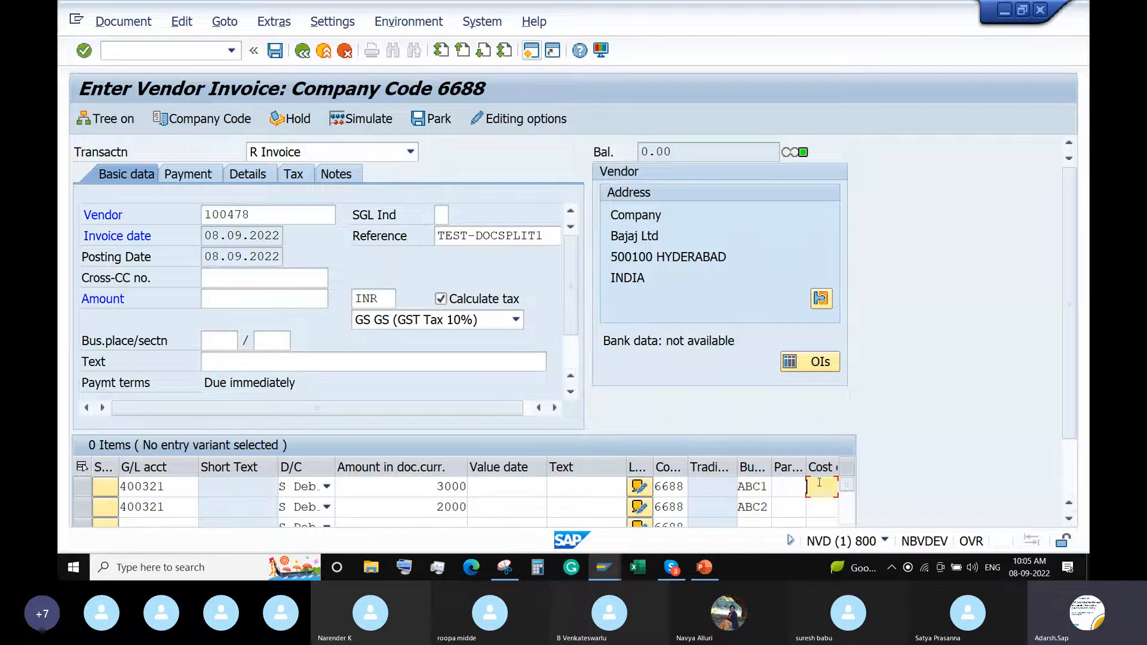
type("k")
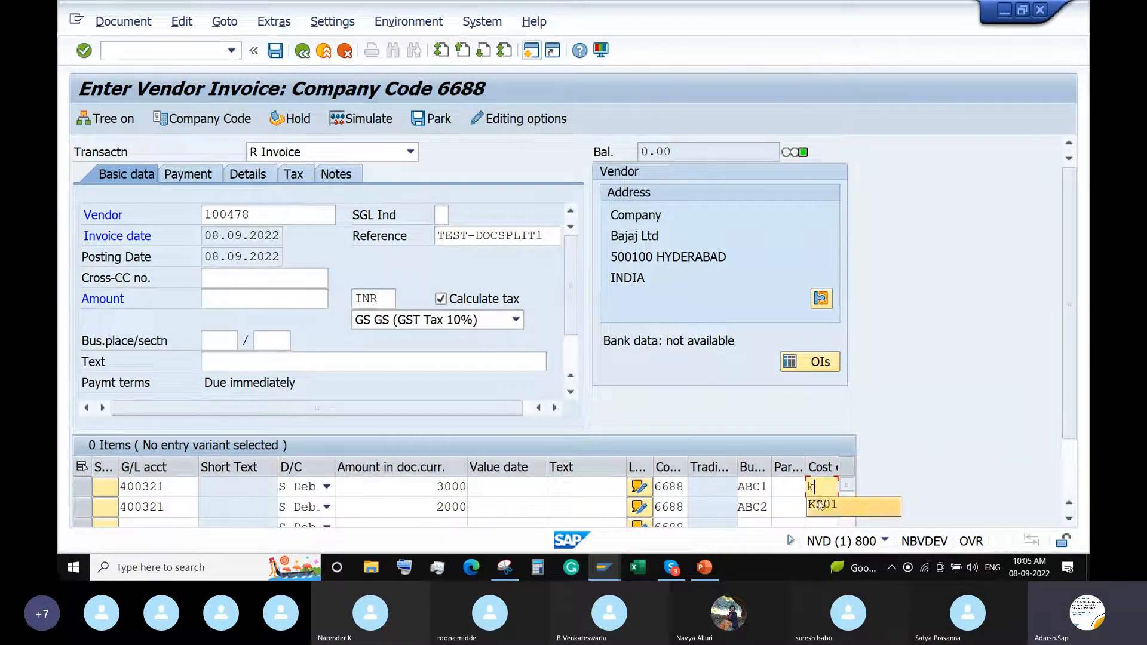
left_click(822, 505)
left_click(820, 507)
type("k")
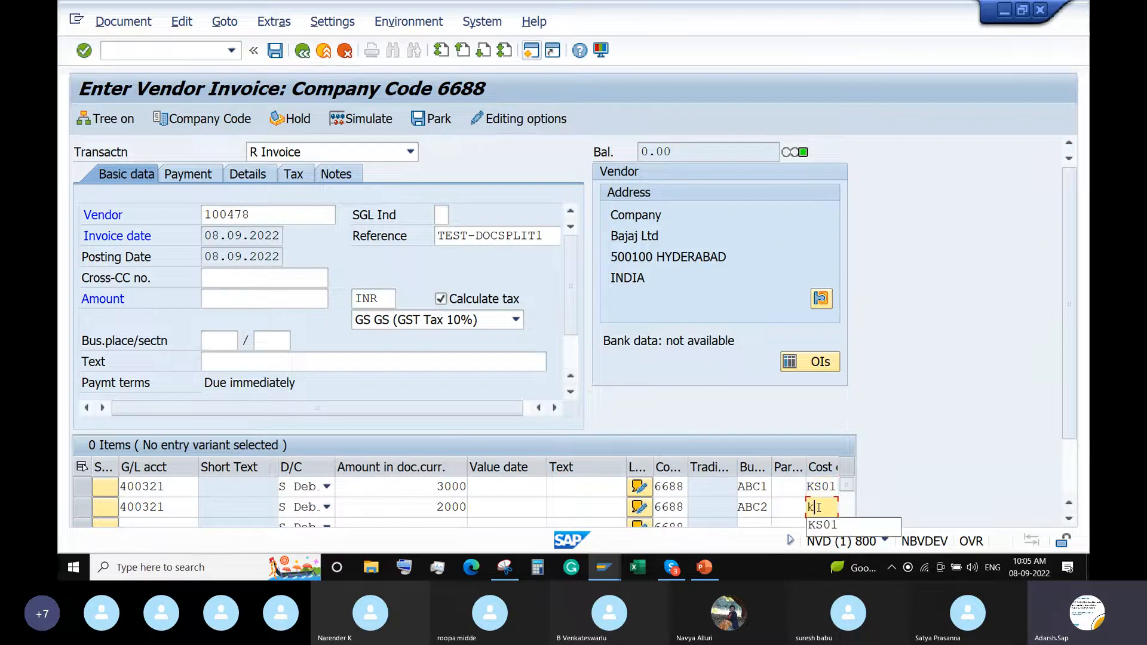
left_click(820, 529)
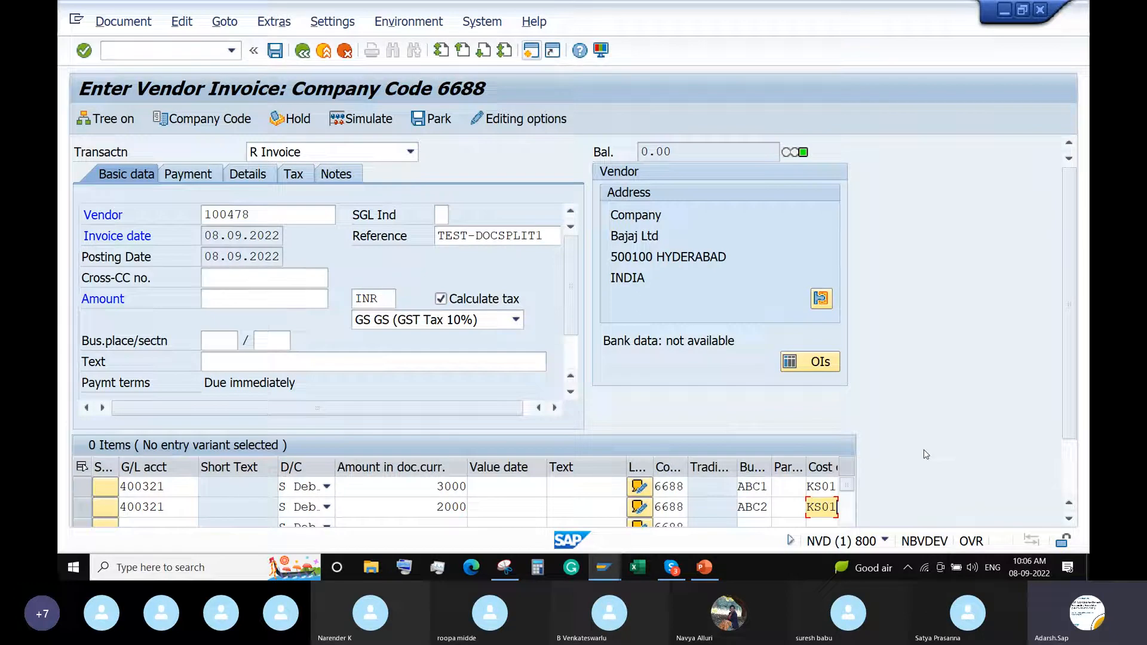
key("Return")
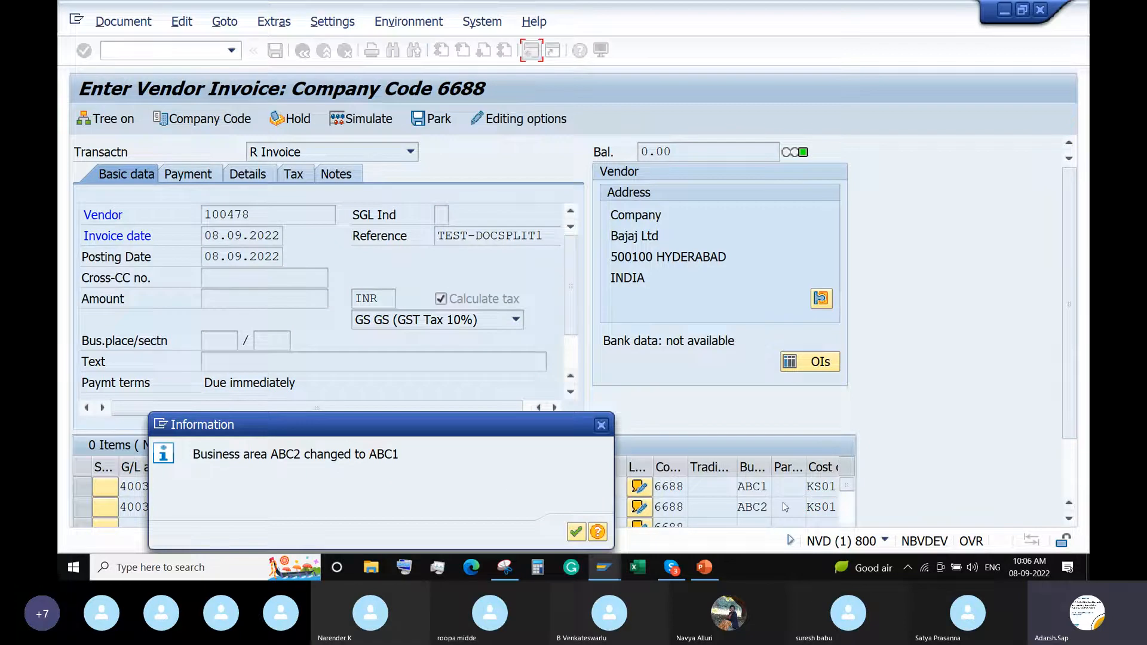
left_click(578, 532)
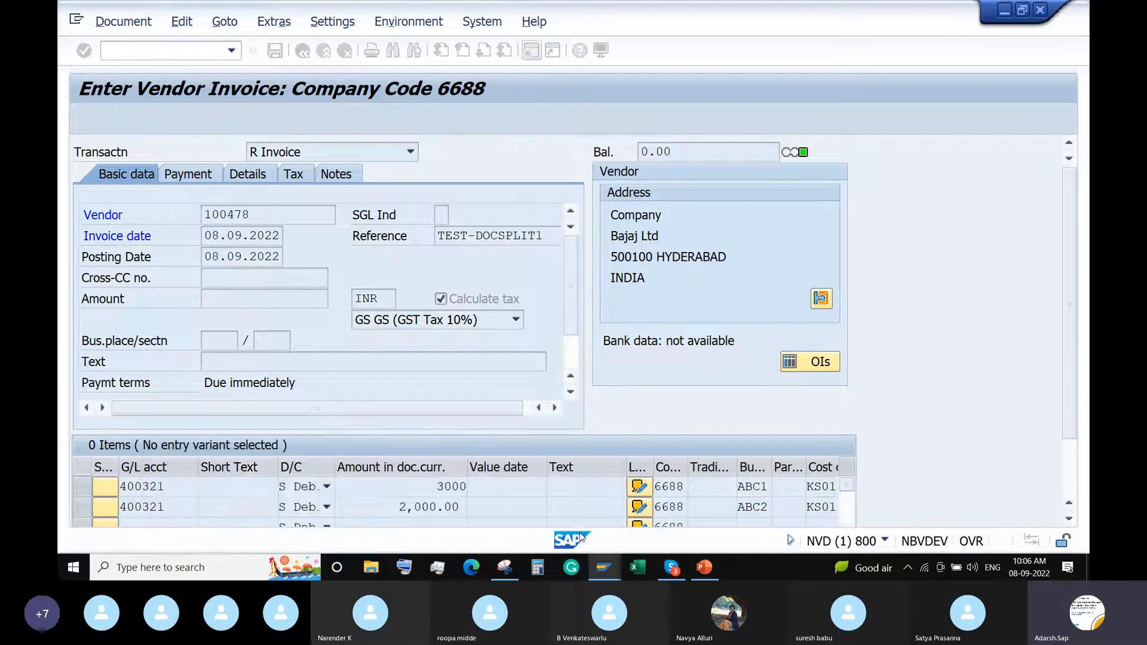
key("Return")
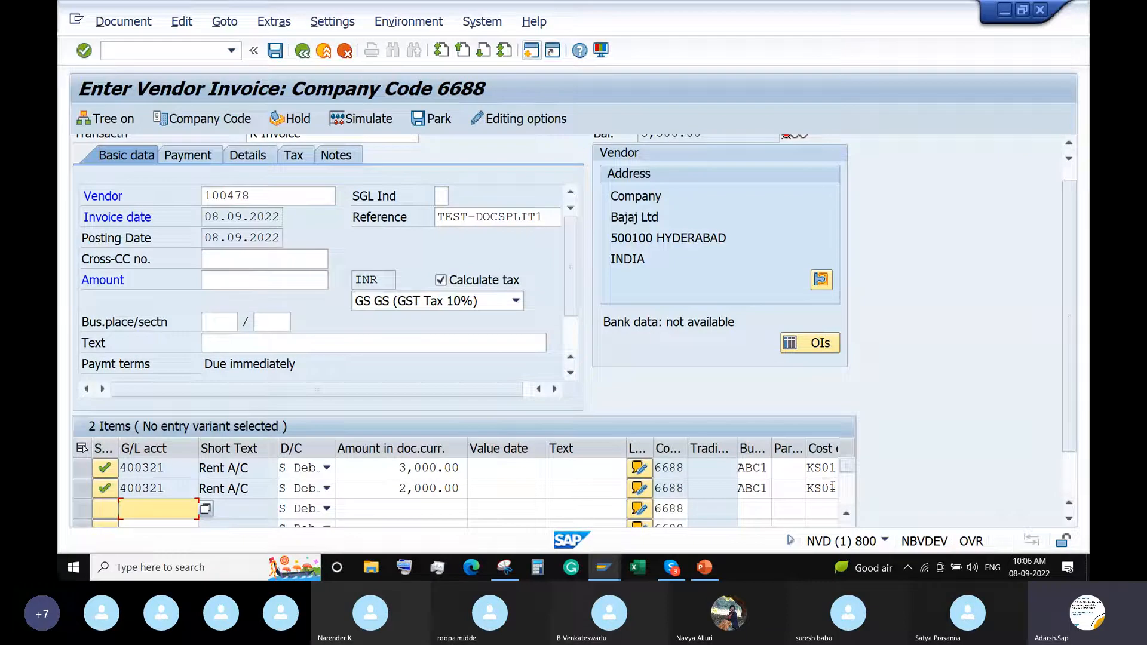
- Change the second line item's cost center to KS02 and its business area to ABC2, and validate the entries
left_click(829, 488)
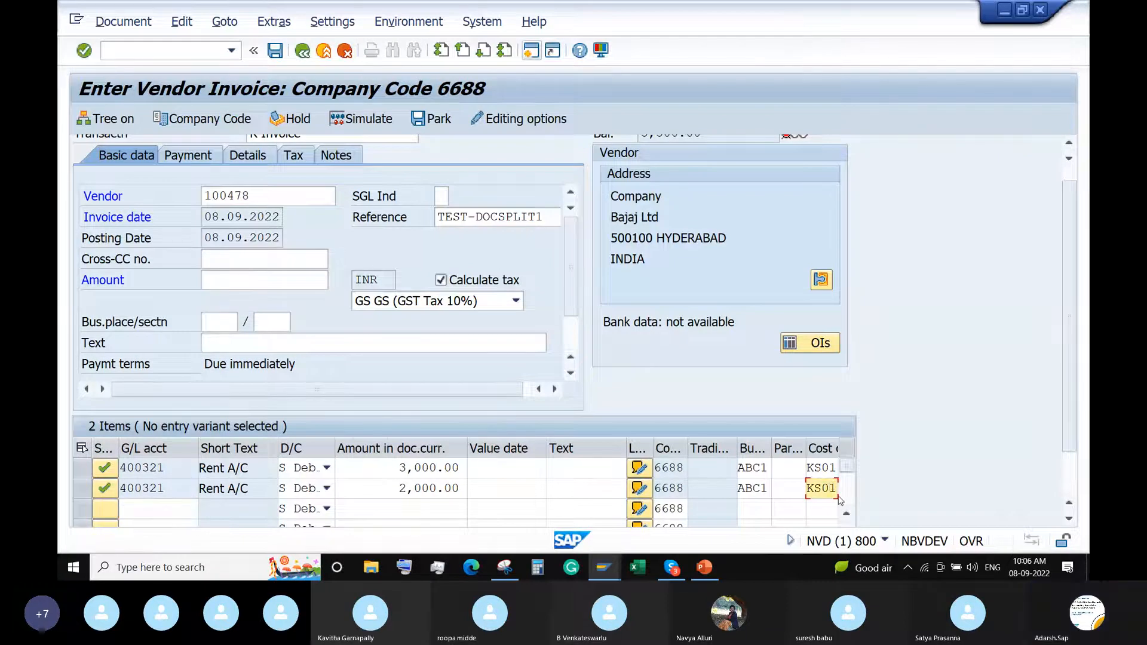
type("2")
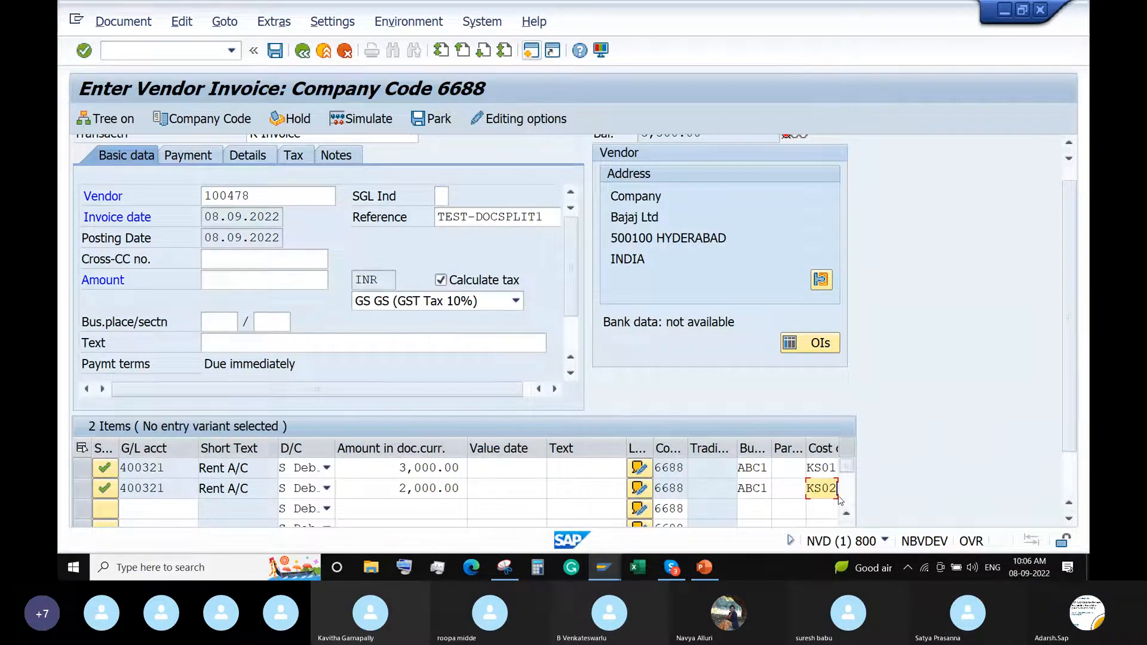
left_click(767, 489)
key("BackSpace")
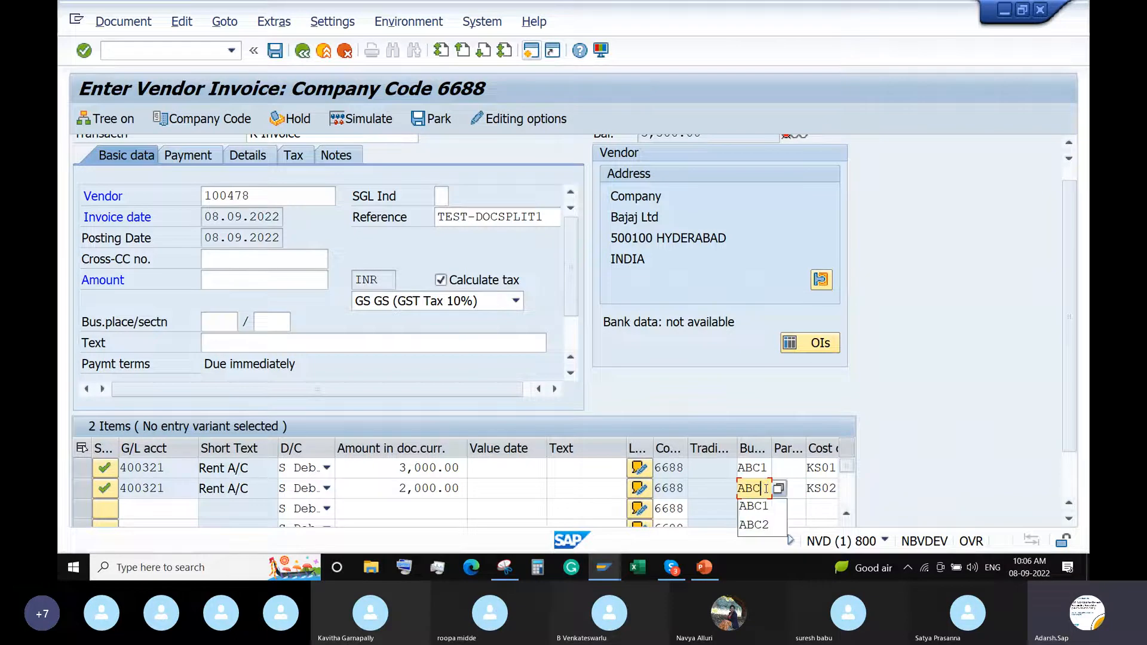
type("2")
key("Return")
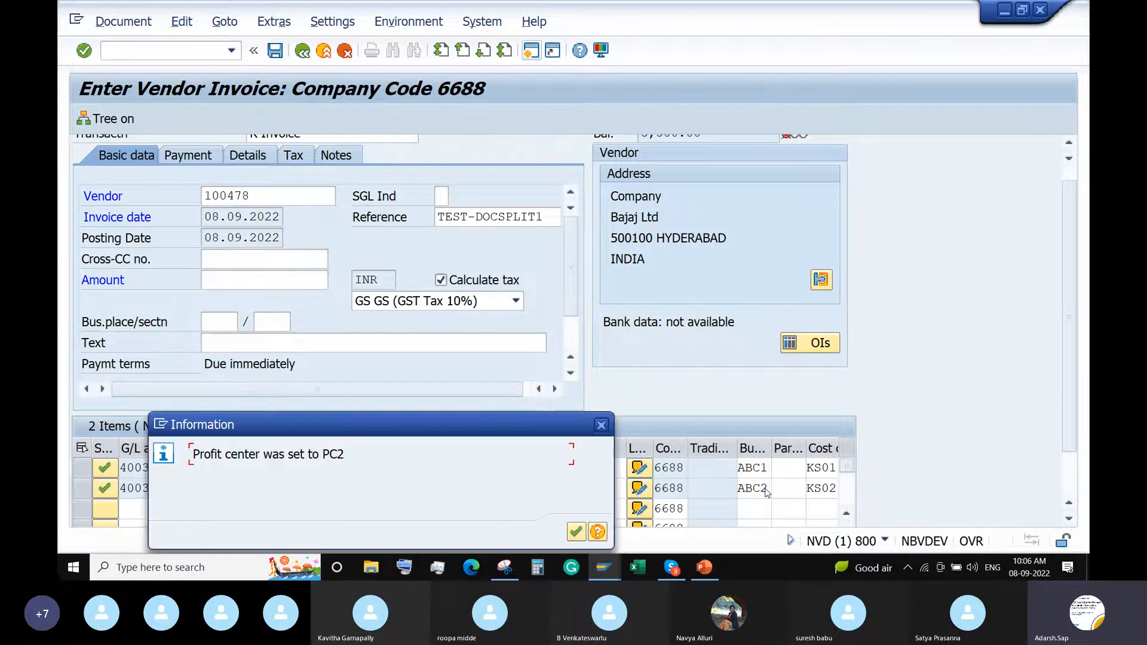
- Acknowledge the profit center message, set the vendor invoice amount to 5500 and validate the entry
key("Return")
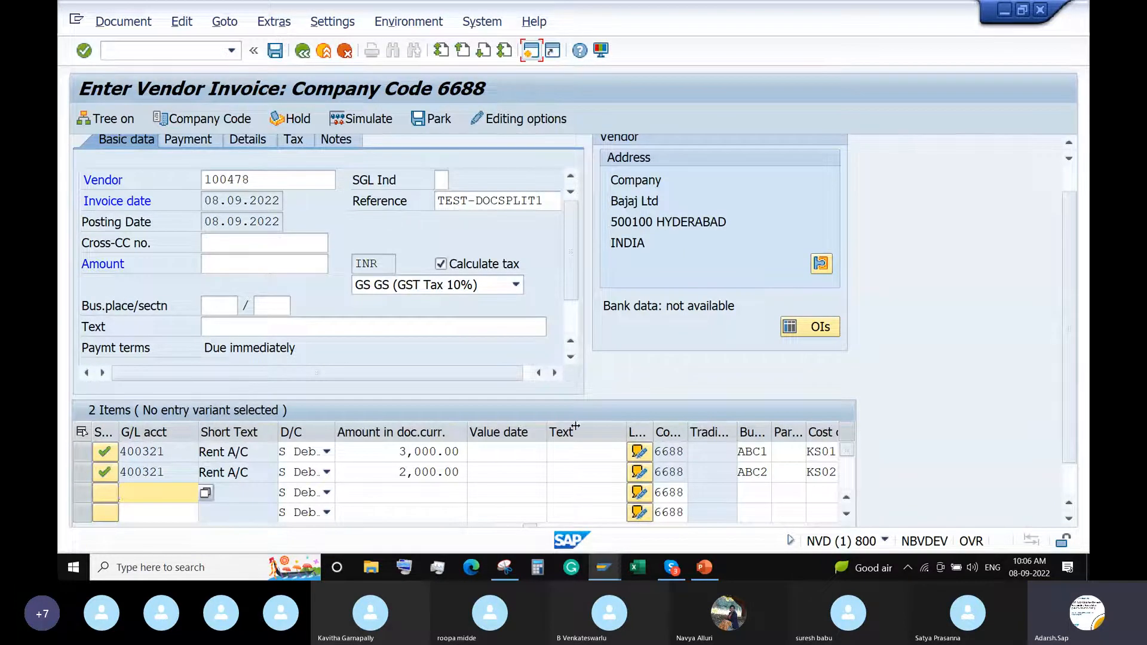
scroll(542, 421, "up", 1)
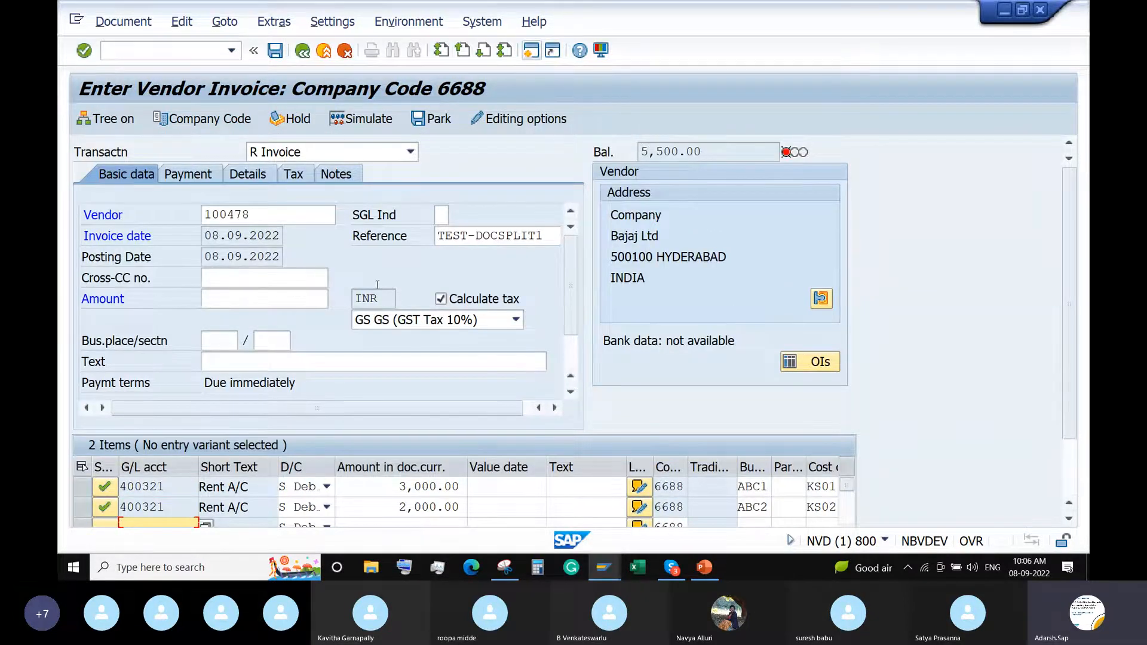
left_click(281, 298)
type("5")
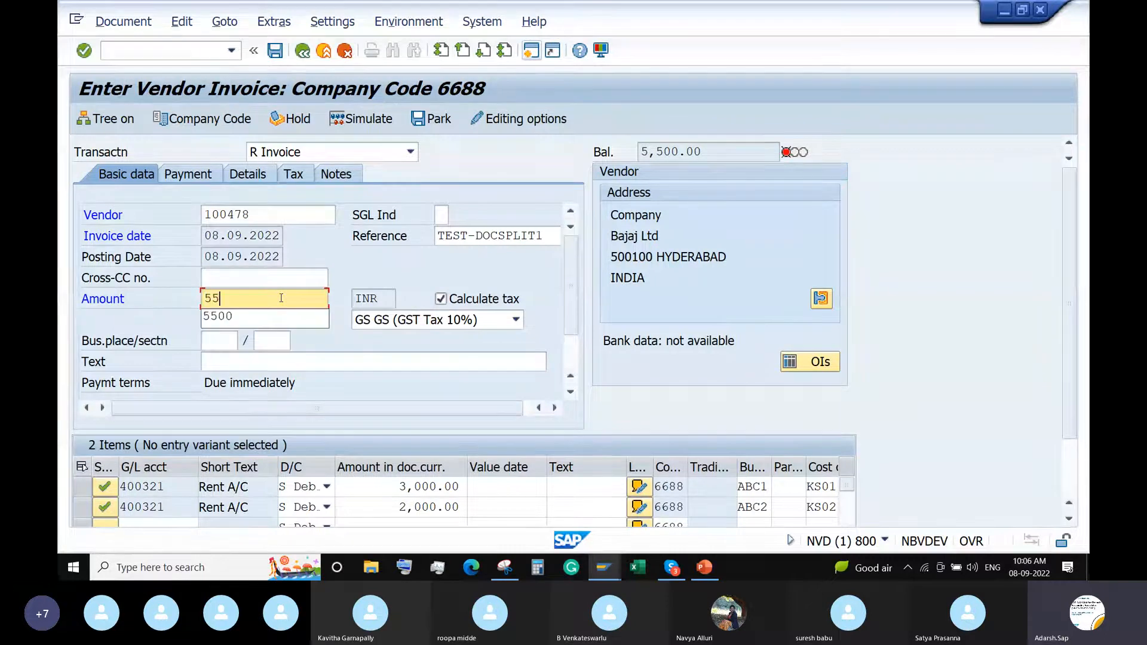
type(",500")
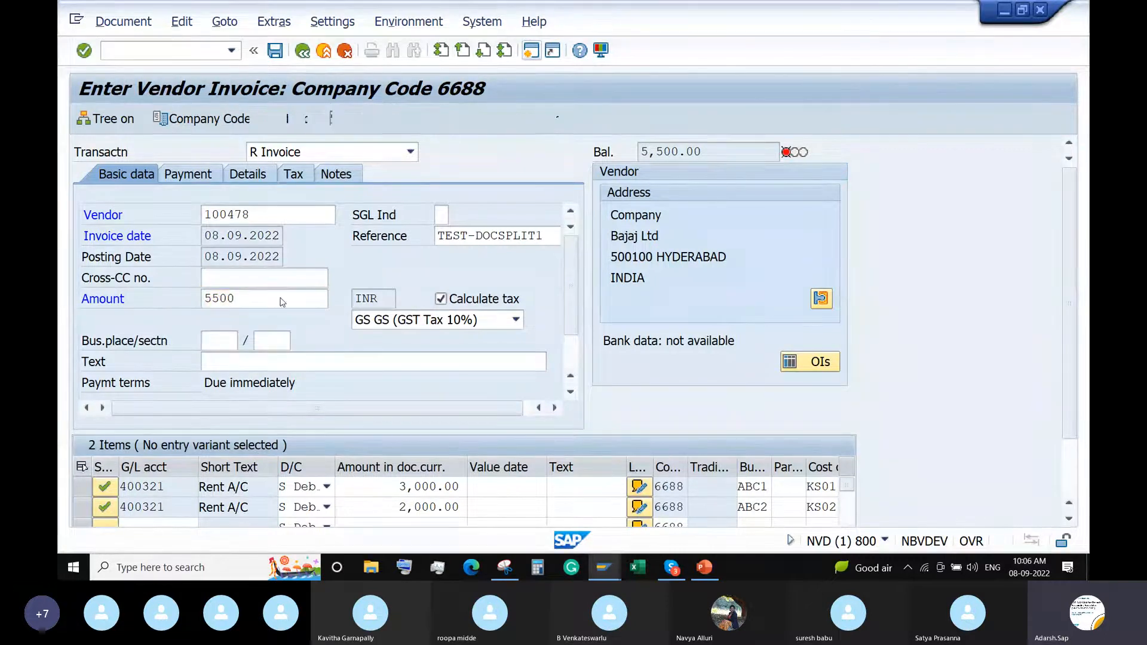
key("Return")
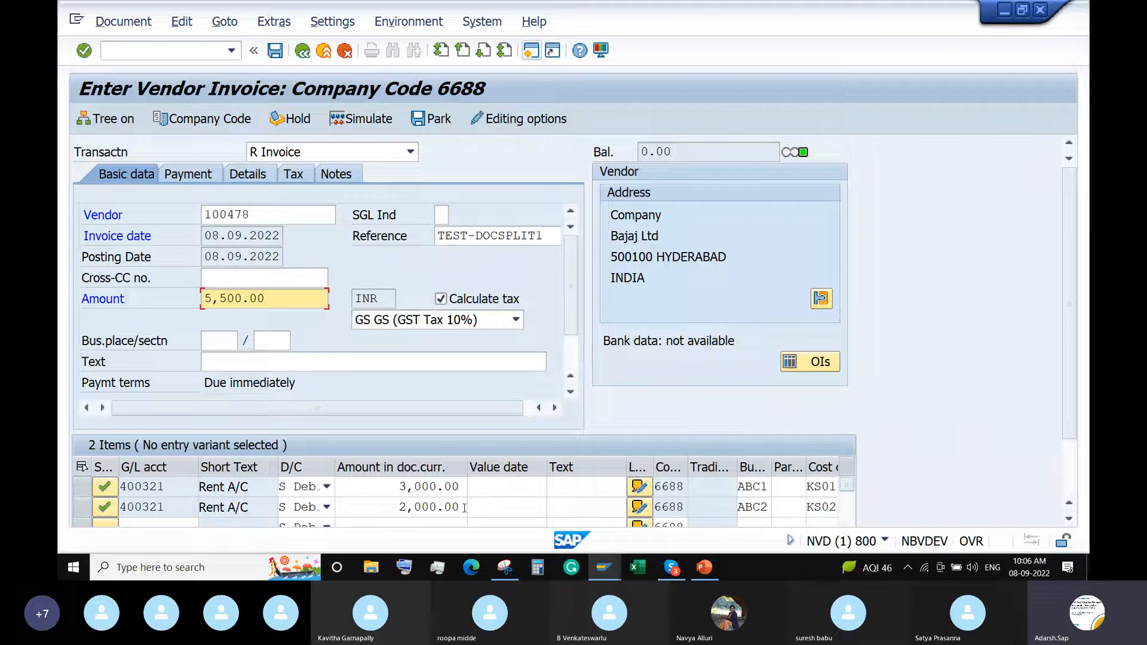
- Open transaction FB00 in a new session, examine the document entry options including net-amount tax calculation, and close that session
left_click(531, 52)
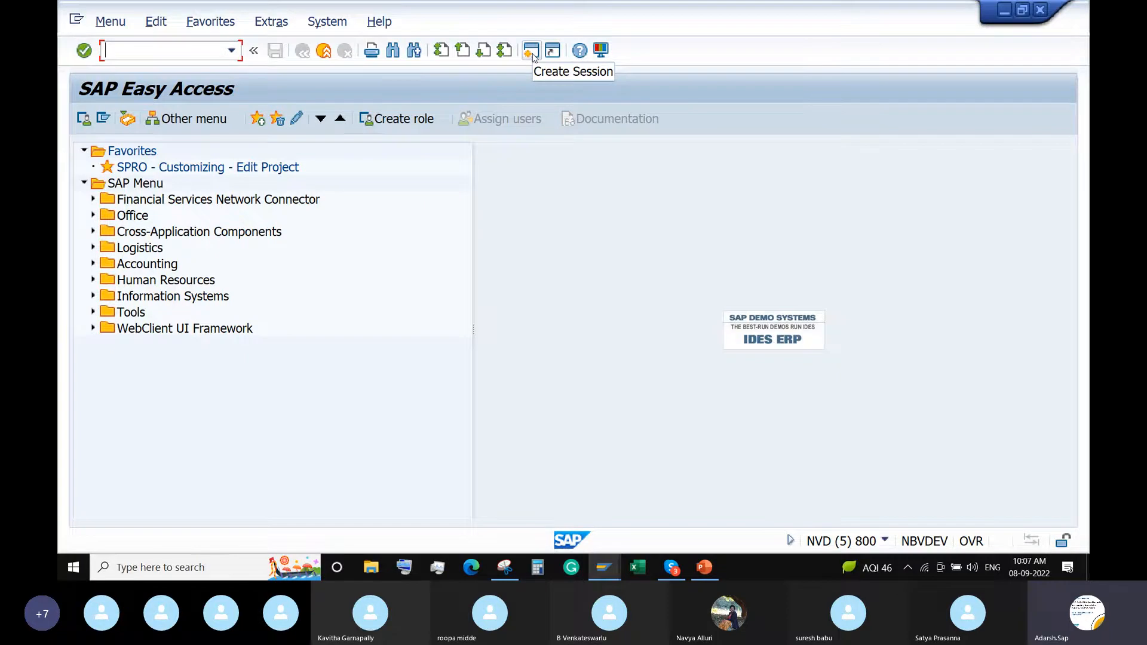
type("FB00")
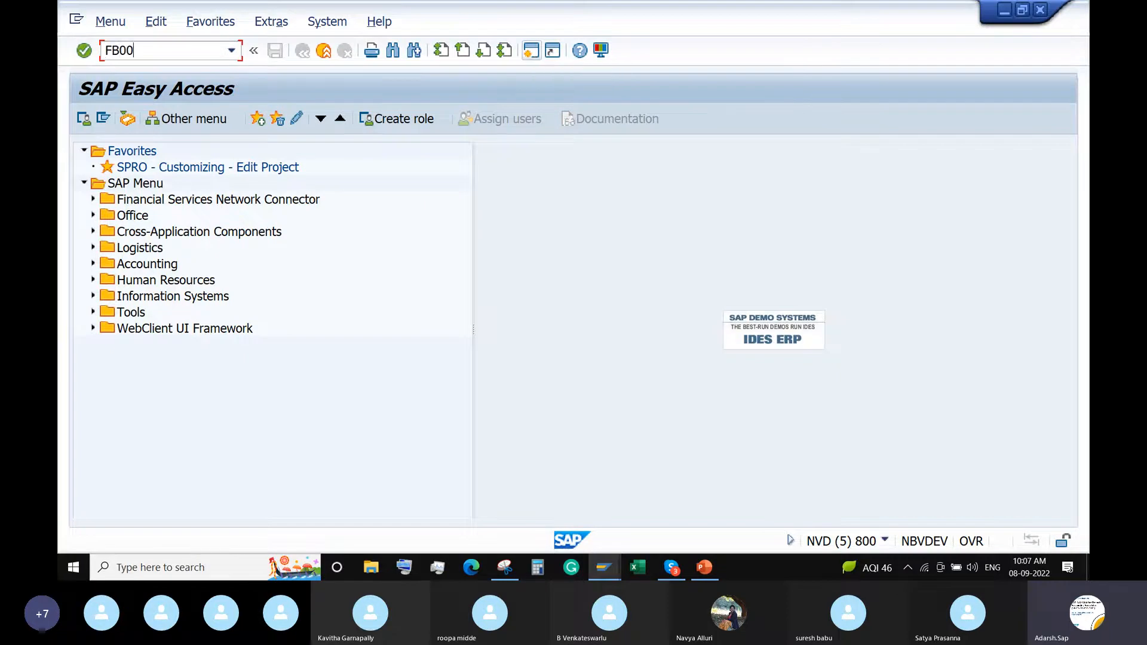
key("Return")
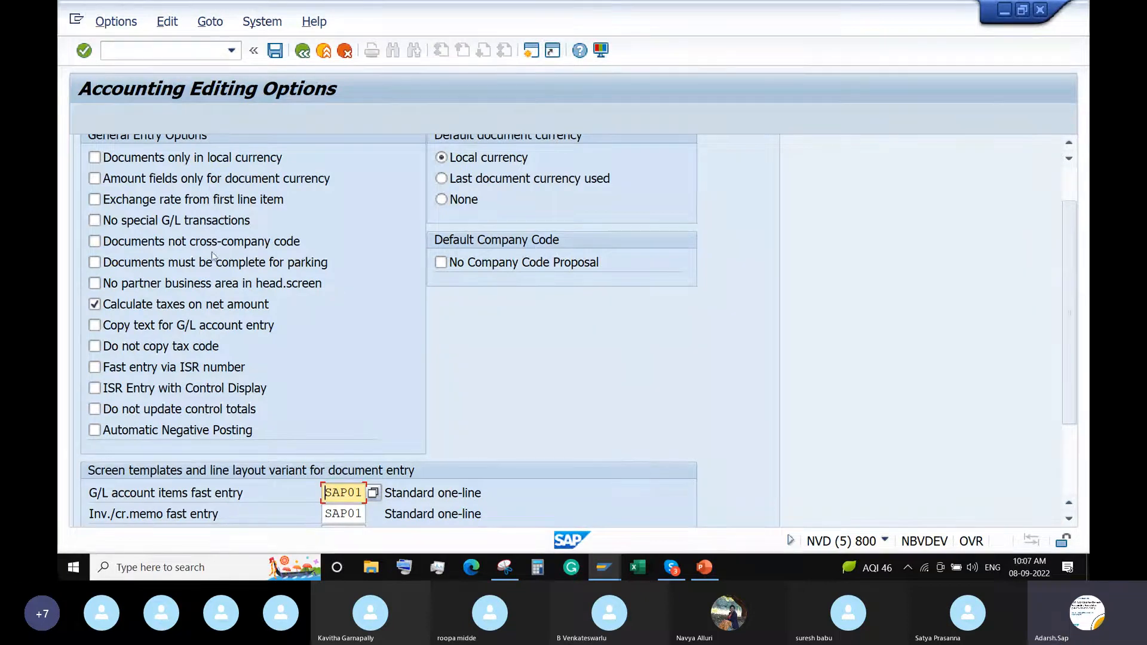
scroll(189, 304, "up", 2)
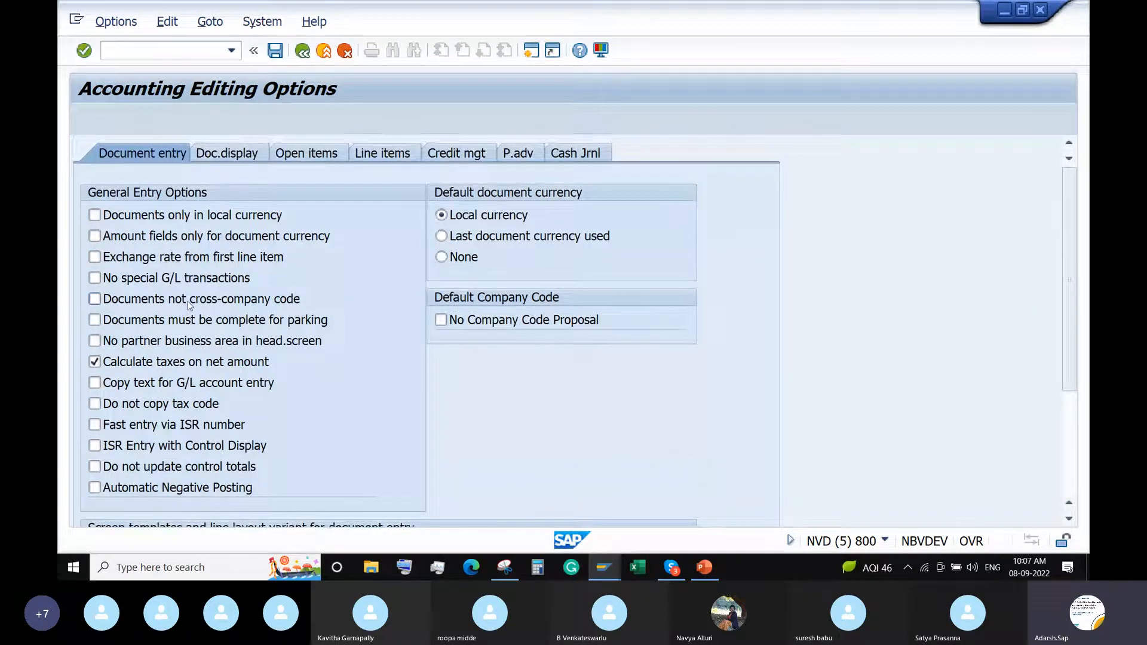
left_click(161, 369)
left_click(160, 368)
scroll(160, 369, "down", 3)
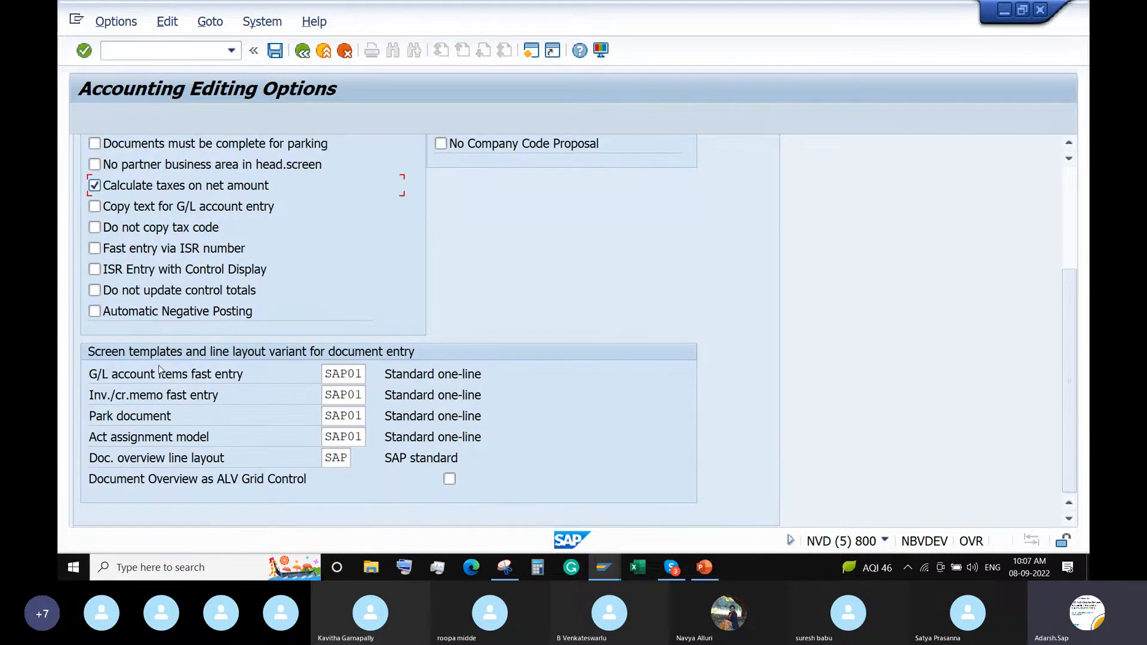
scroll(160, 369, "up", 1)
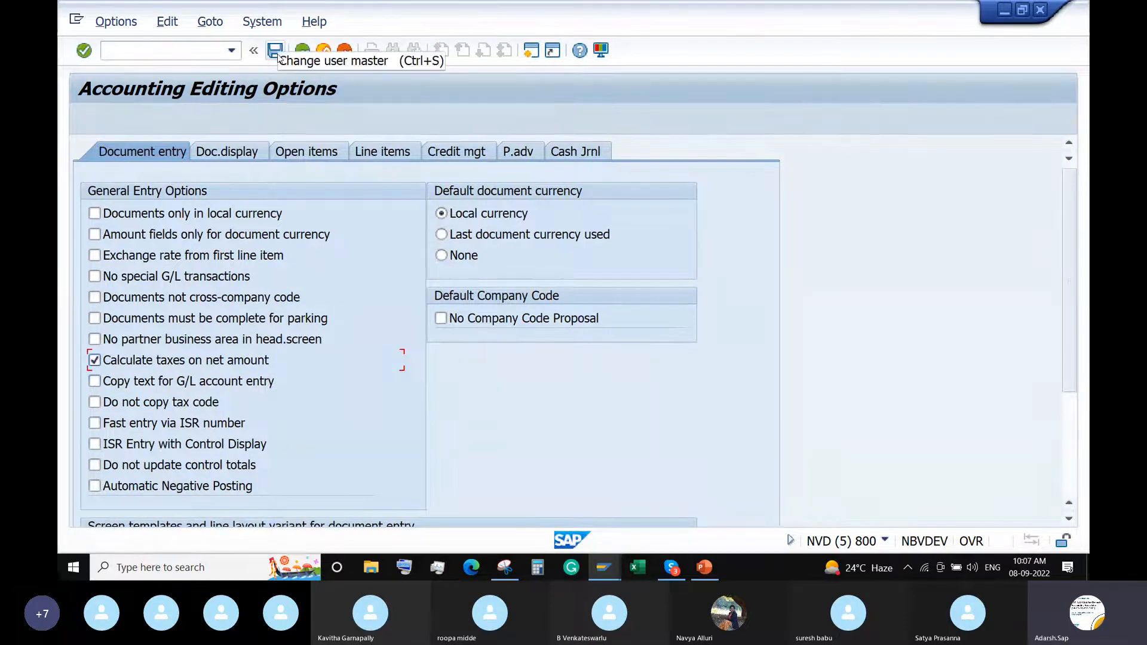
left_click(1040, 13)
left_click(494, 274)
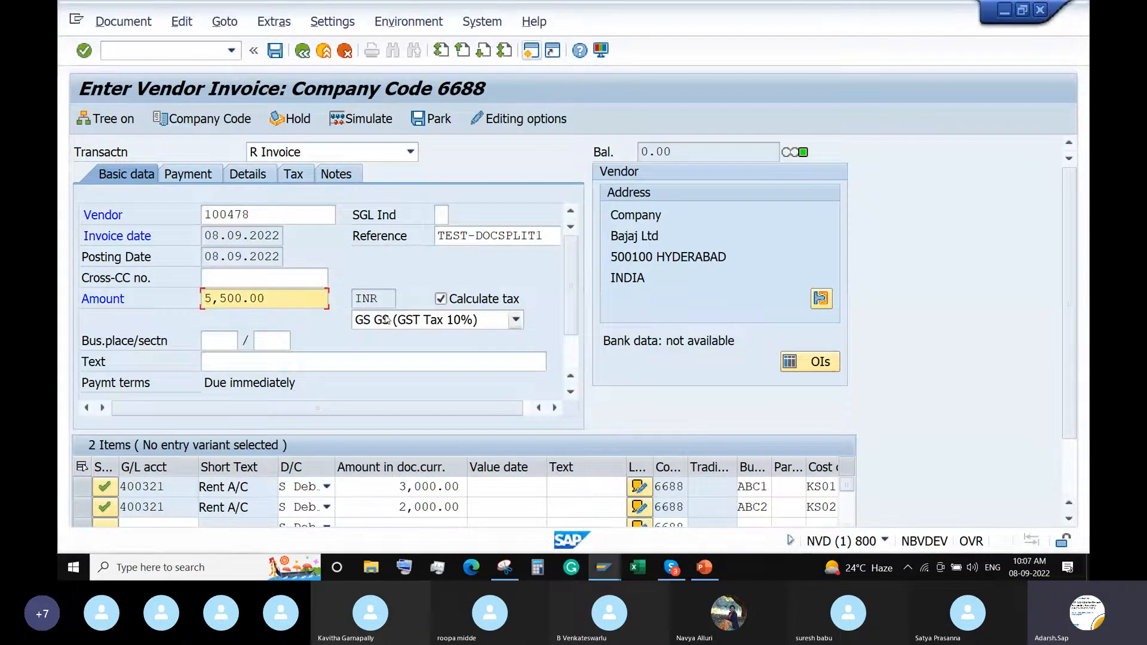
- Enter "Document Split - Testt" as the invoice header text and validate it
scroll(353, 358, "down", 1)
scroll(353, 358, "down", 3)
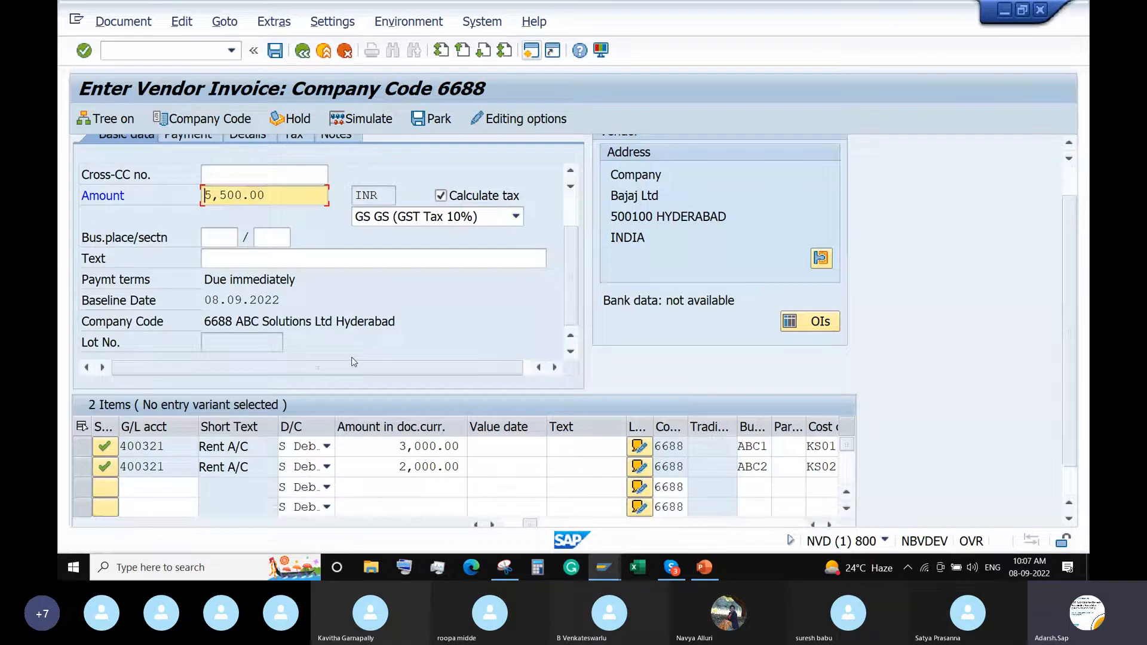
left_click(366, 256)
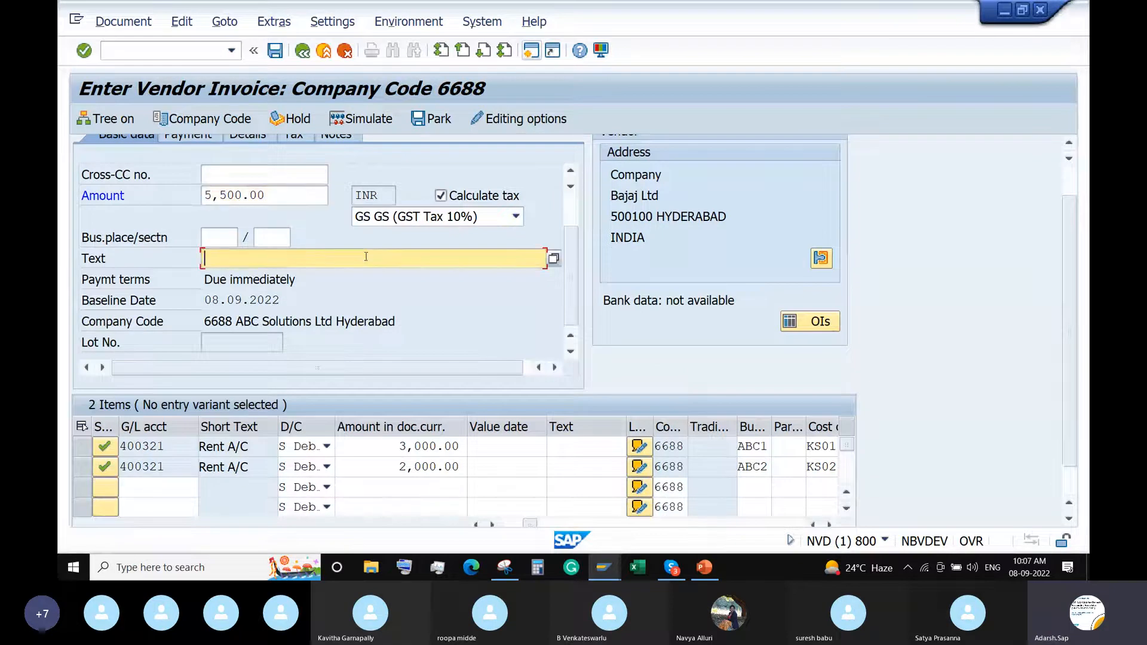
type("Document Sp")
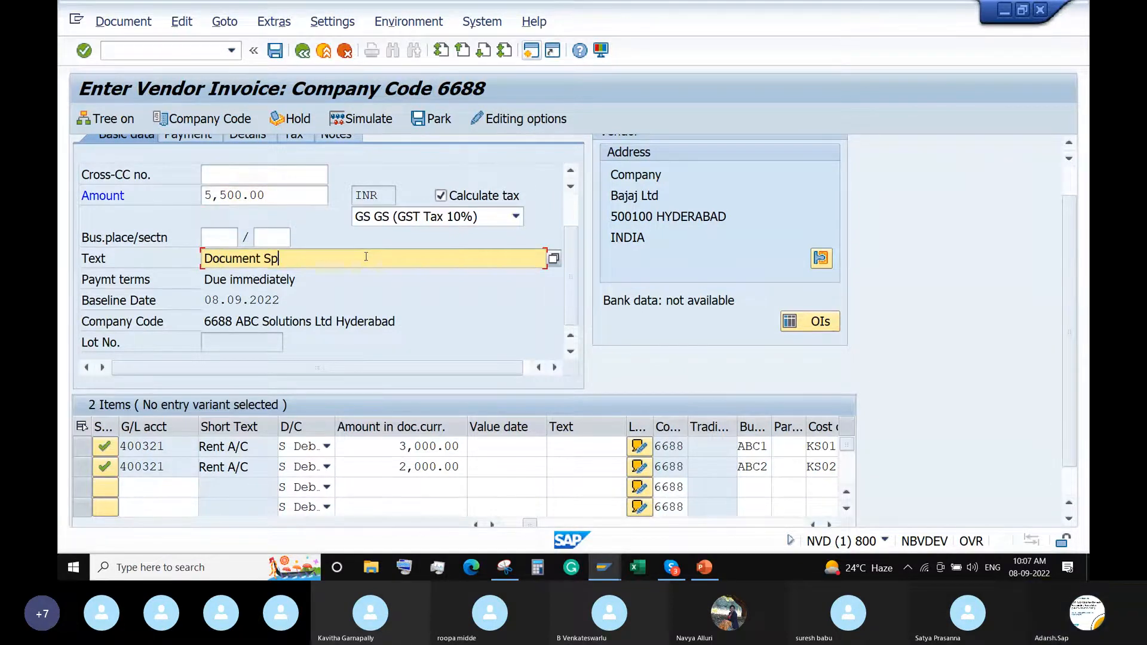
type("lit - Testt")
key("Return")
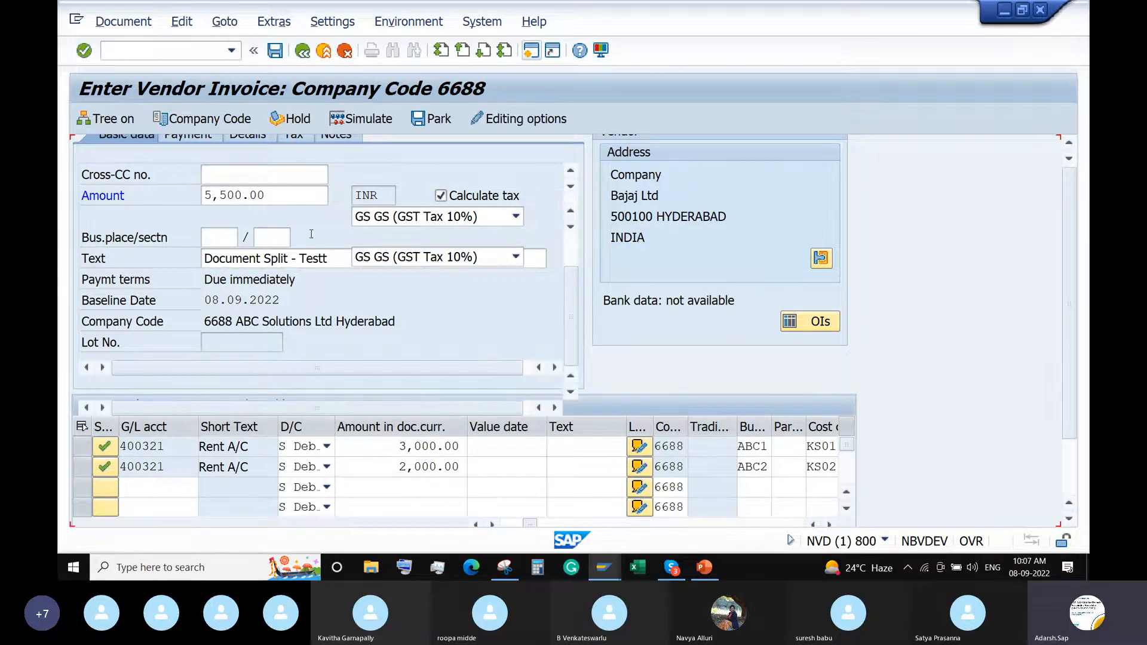
- Simulate the vendor invoice, check the vendor, rent and tax line amounts, and post the document
left_click(366, 120)
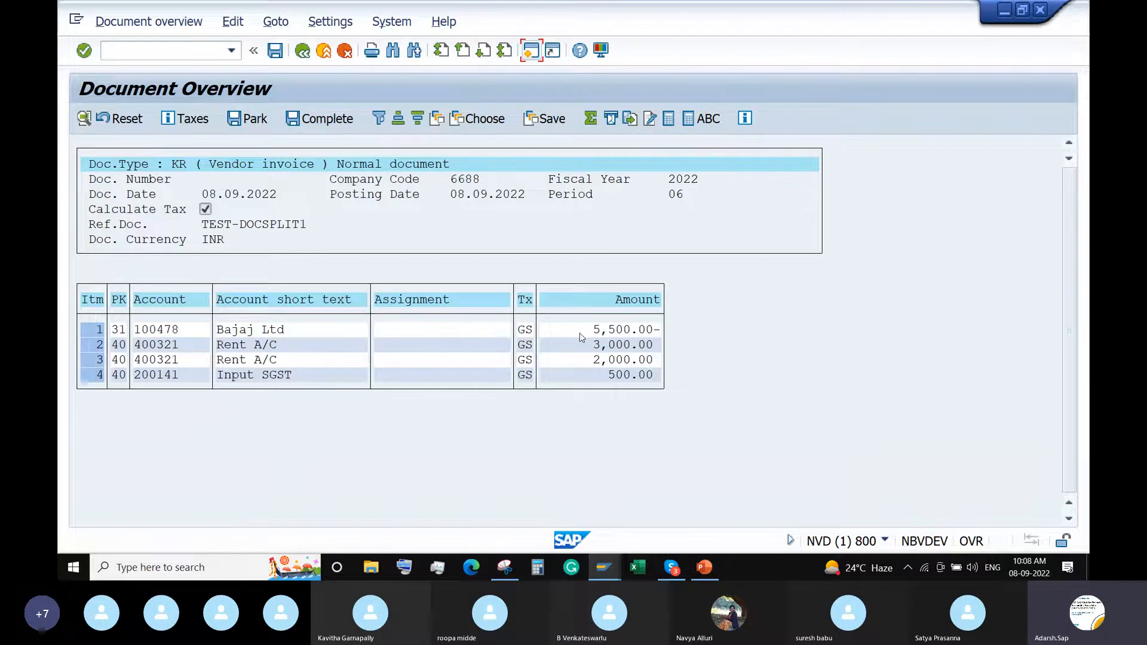
left_click(597, 333)
left_click(582, 346)
left_click(619, 360)
left_click(649, 345)
left_click(636, 376)
left_click(275, 51)
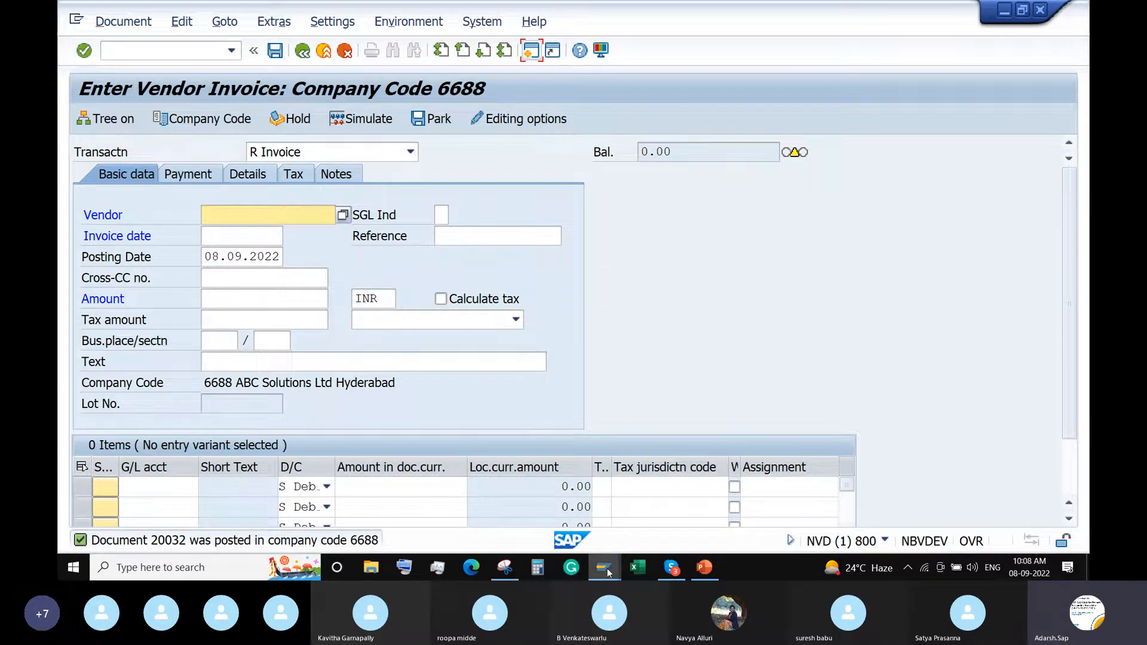
mouse_move(607, 569)
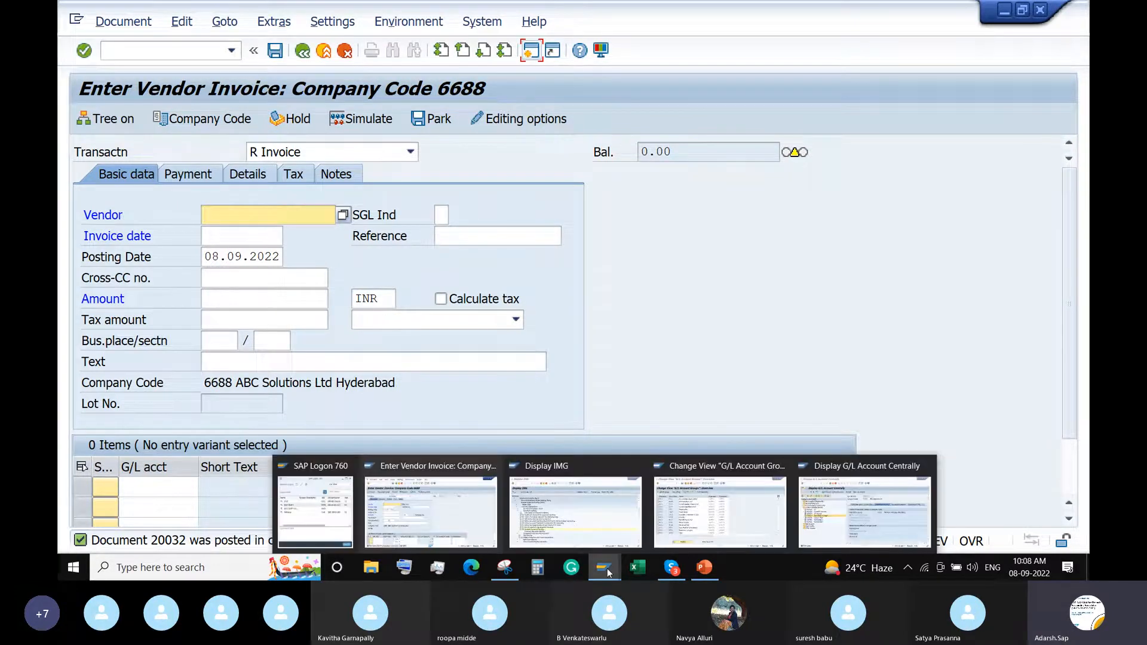
left_click(579, 509)
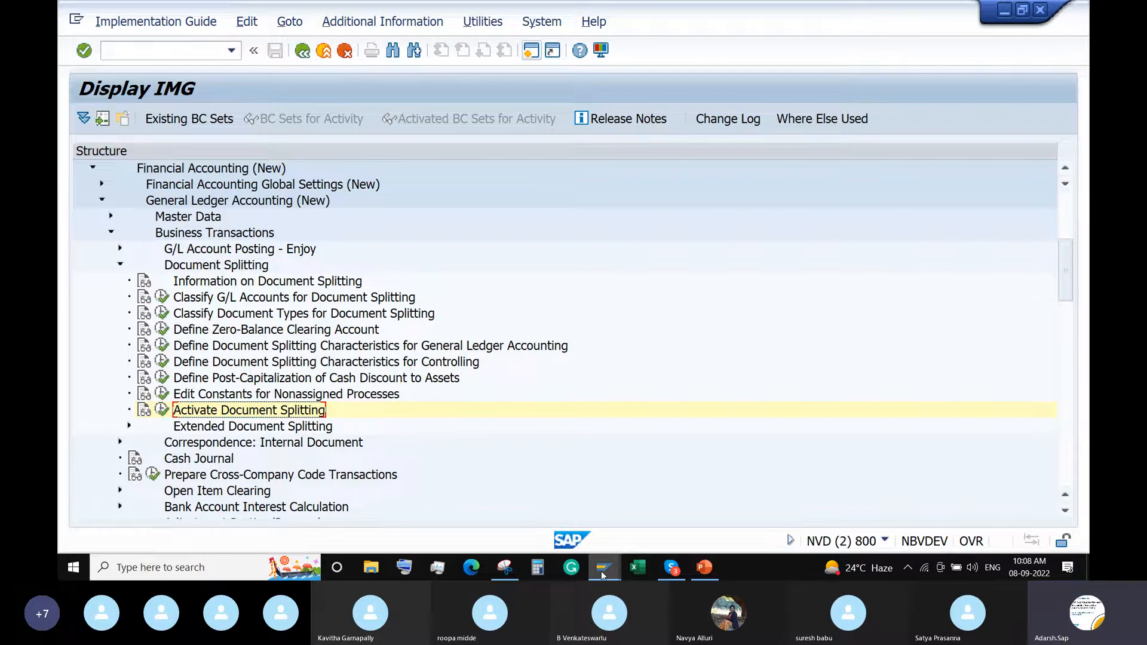
mouse_move(603, 574)
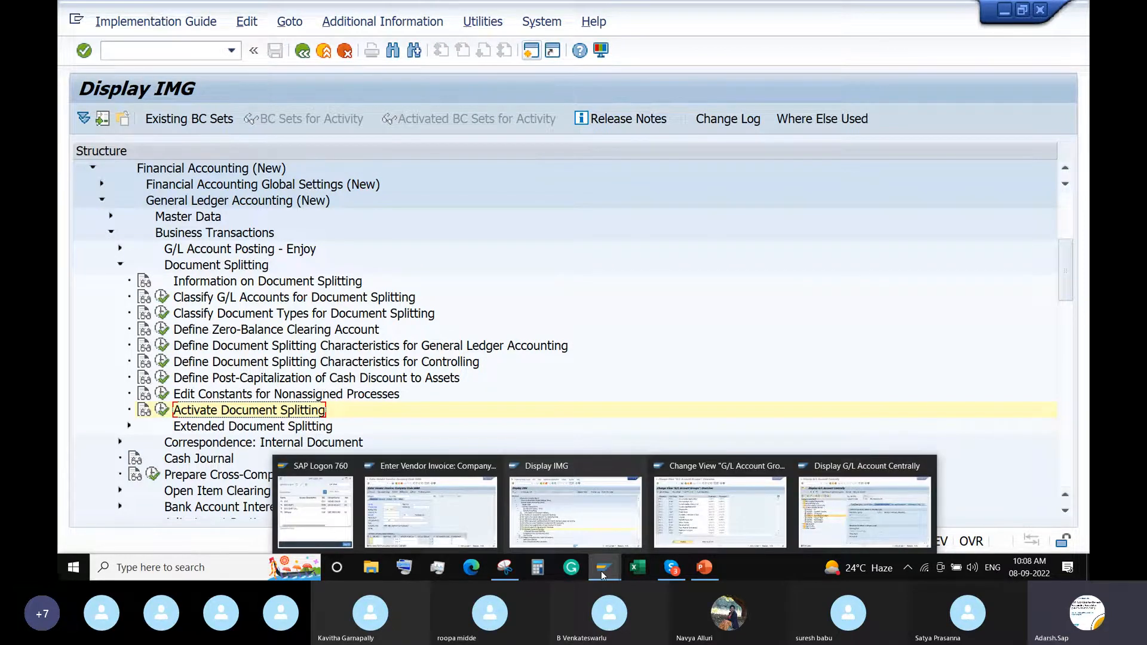
left_click(422, 515)
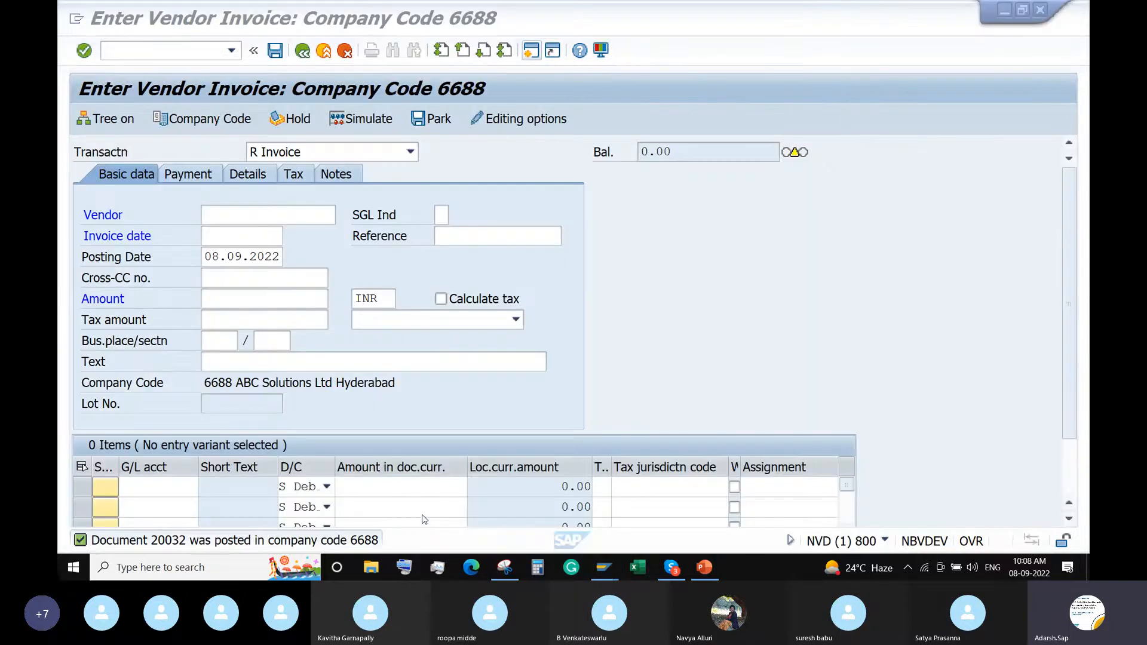
- Display the vendor invoice just posted and switch it to the general ledger view
left_click(123, 22)
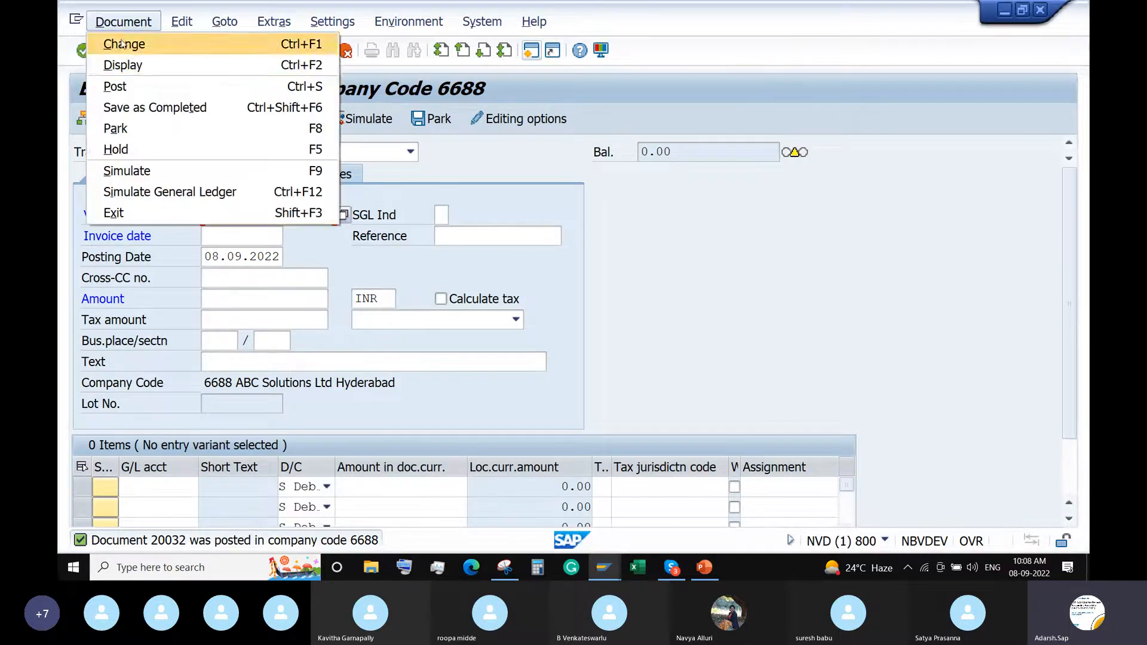
left_click(133, 63)
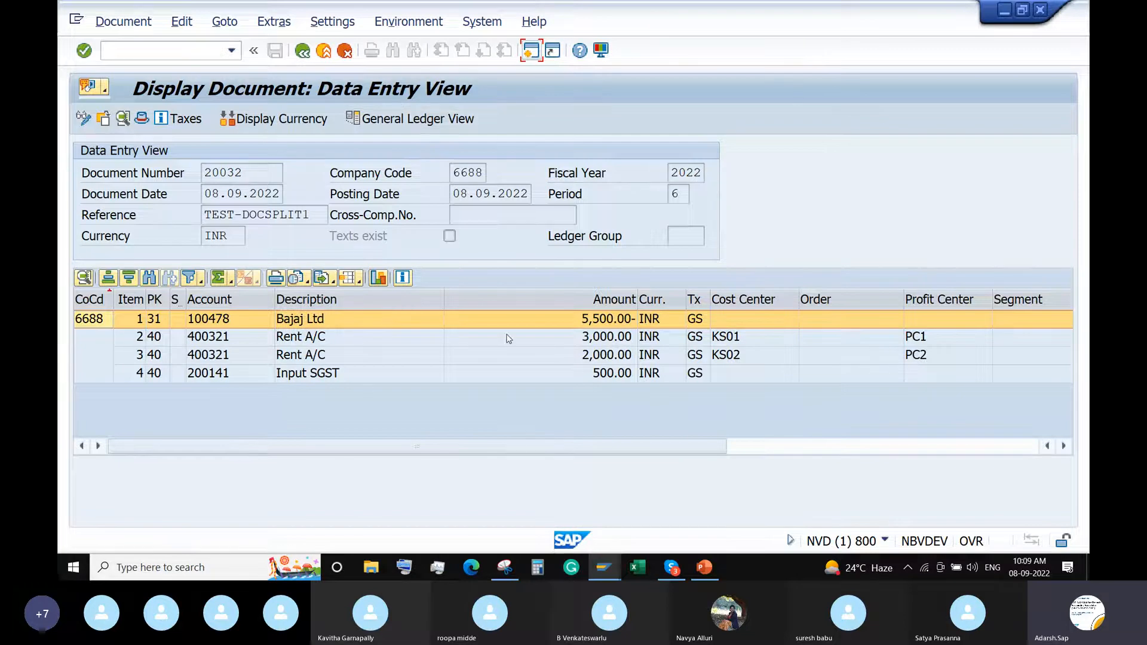
left_click(411, 119)
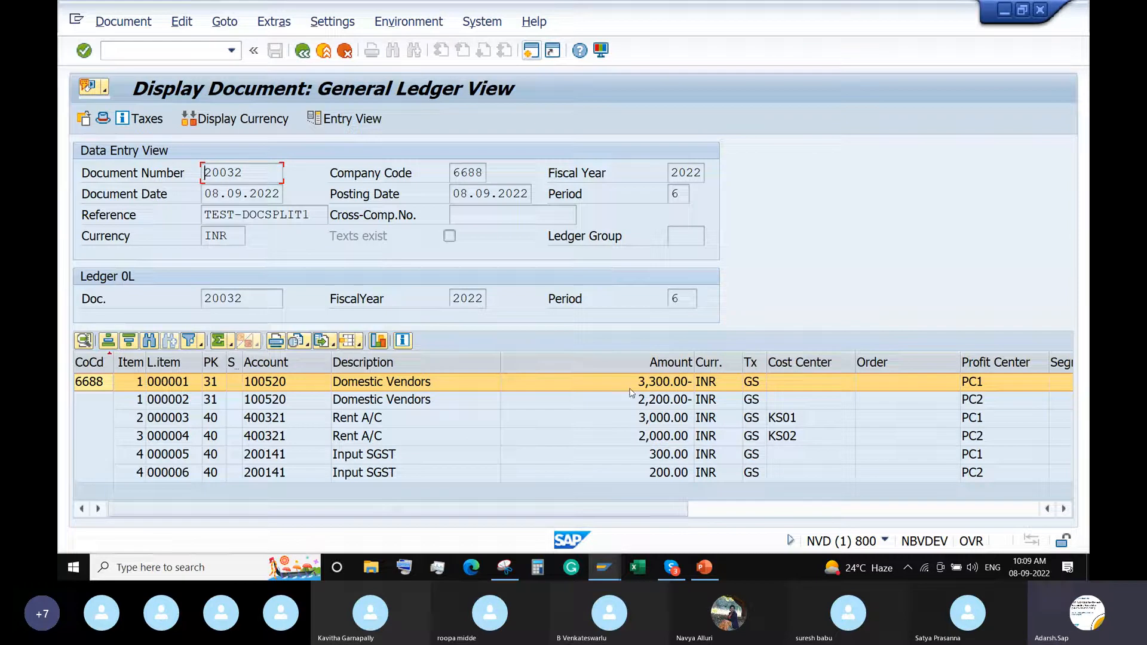
- Total the Amount column, subtotal it by Profit Center, and check the split line items under each profit center
left_click(664, 363)
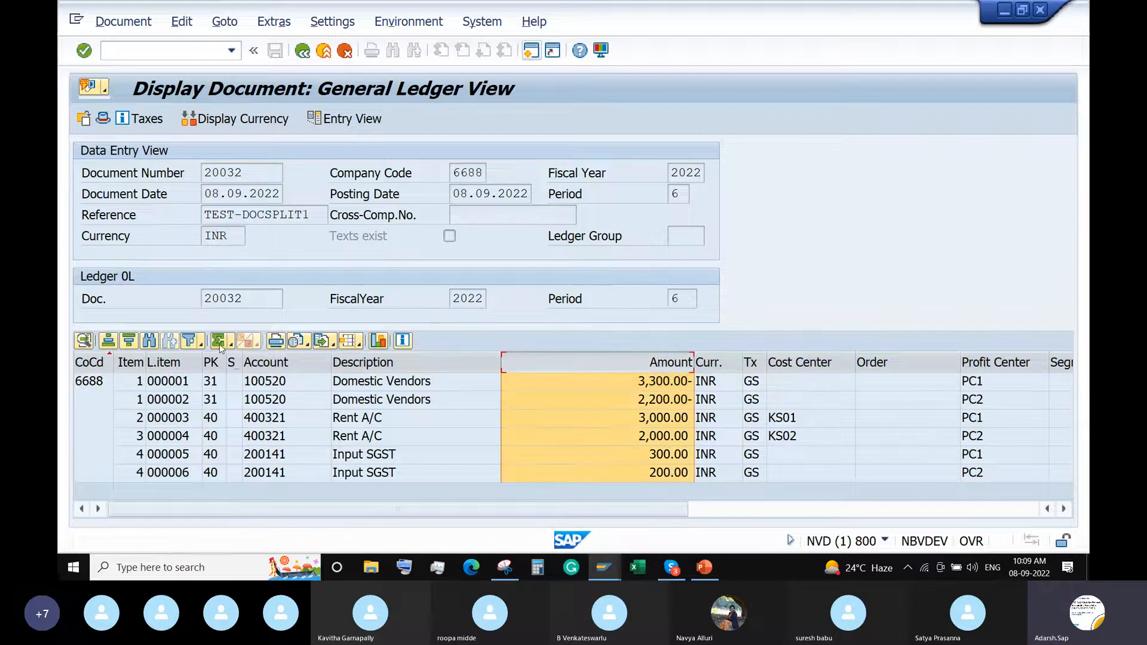
left_click(230, 345)
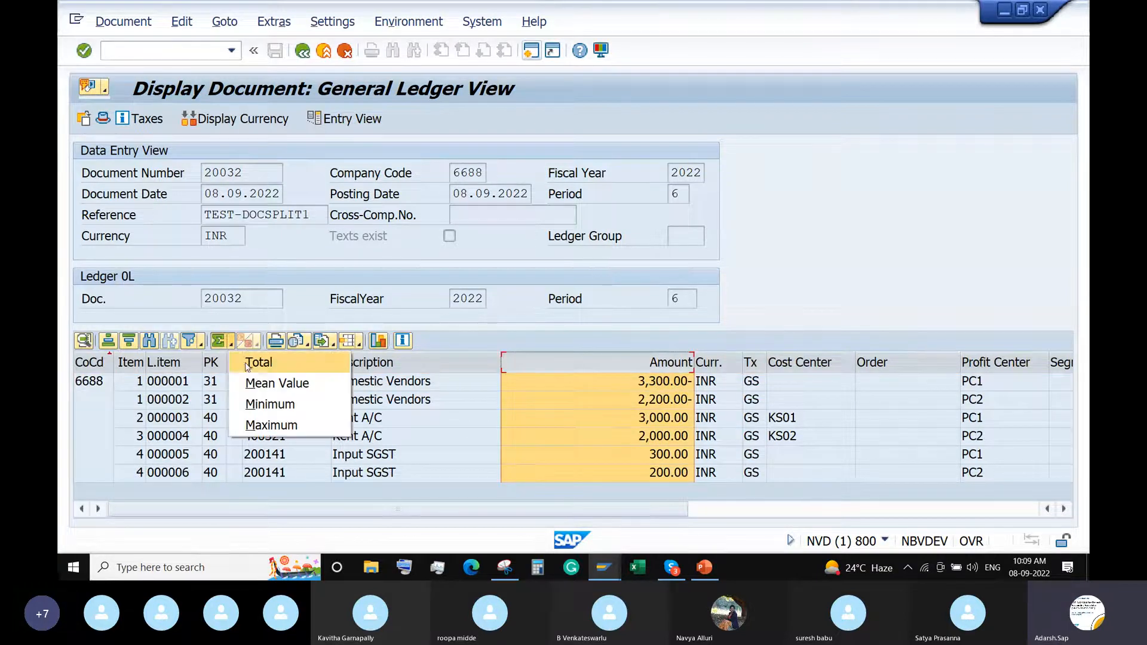
left_click(256, 365)
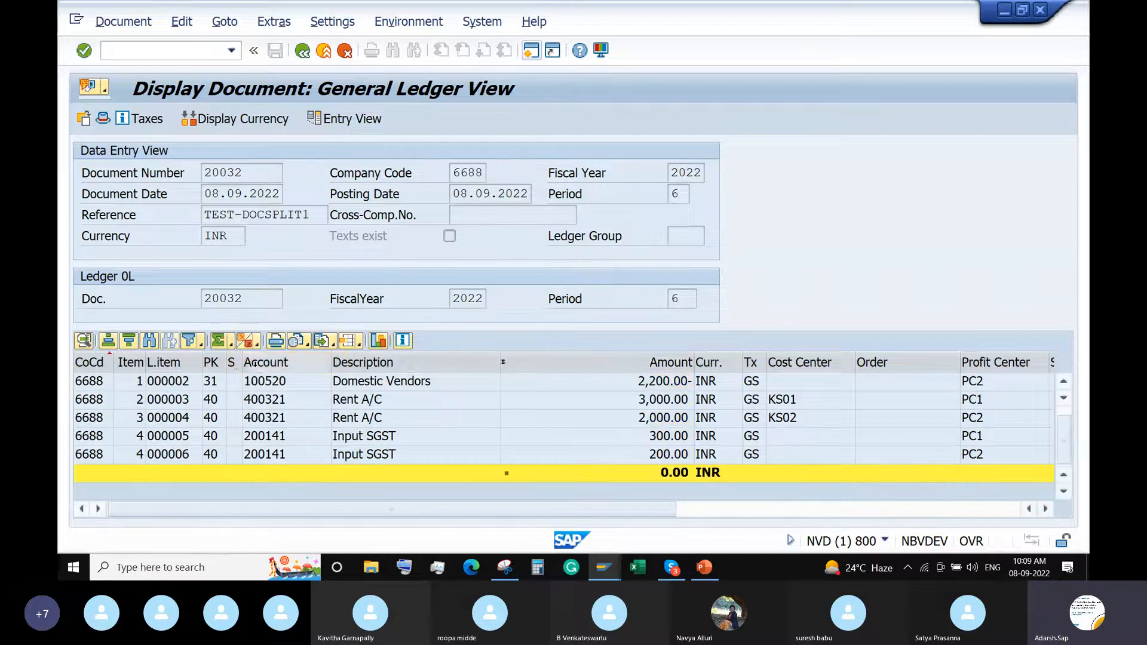
left_click(979, 360)
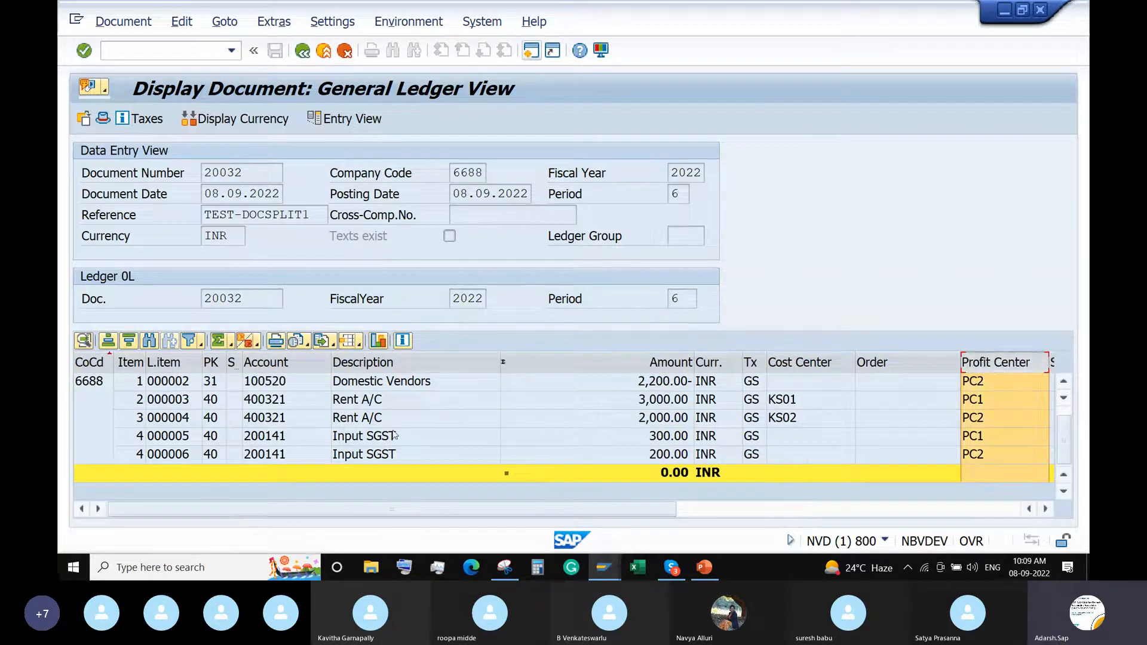
left_click(256, 348)
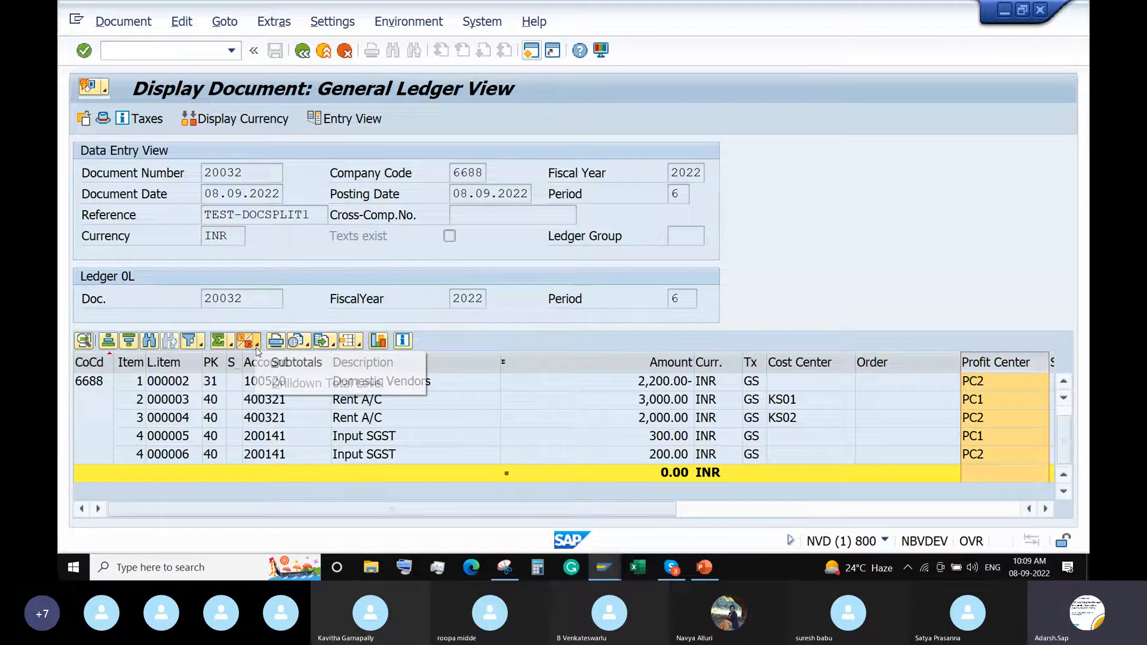
left_click(277, 362)
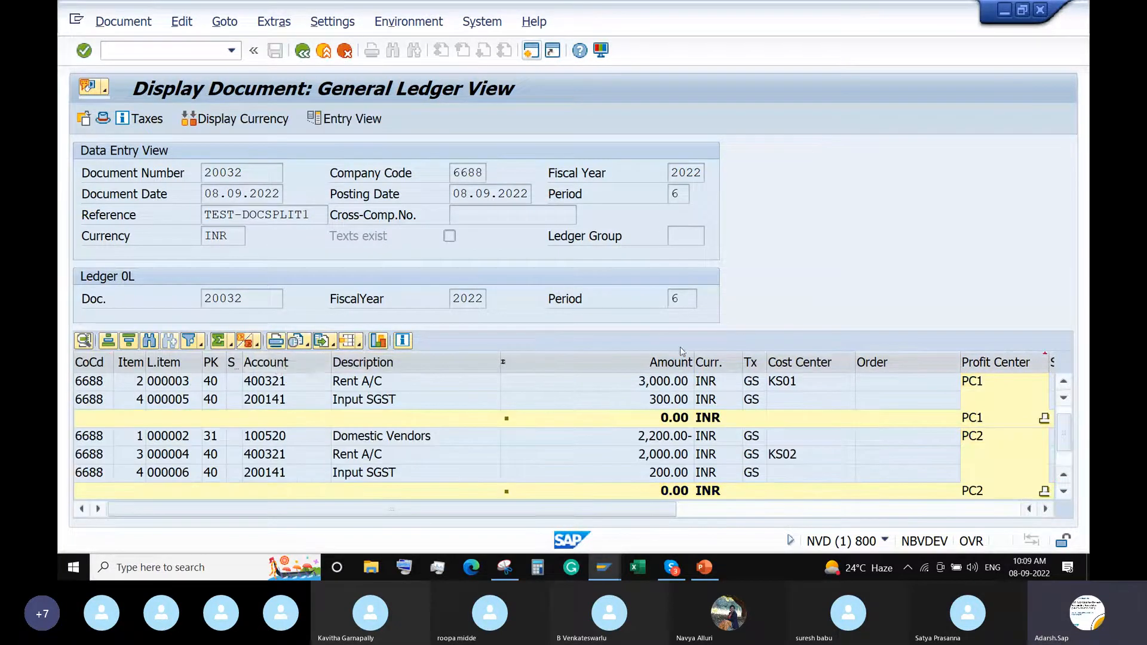
scroll(591, 417, "up", 1)
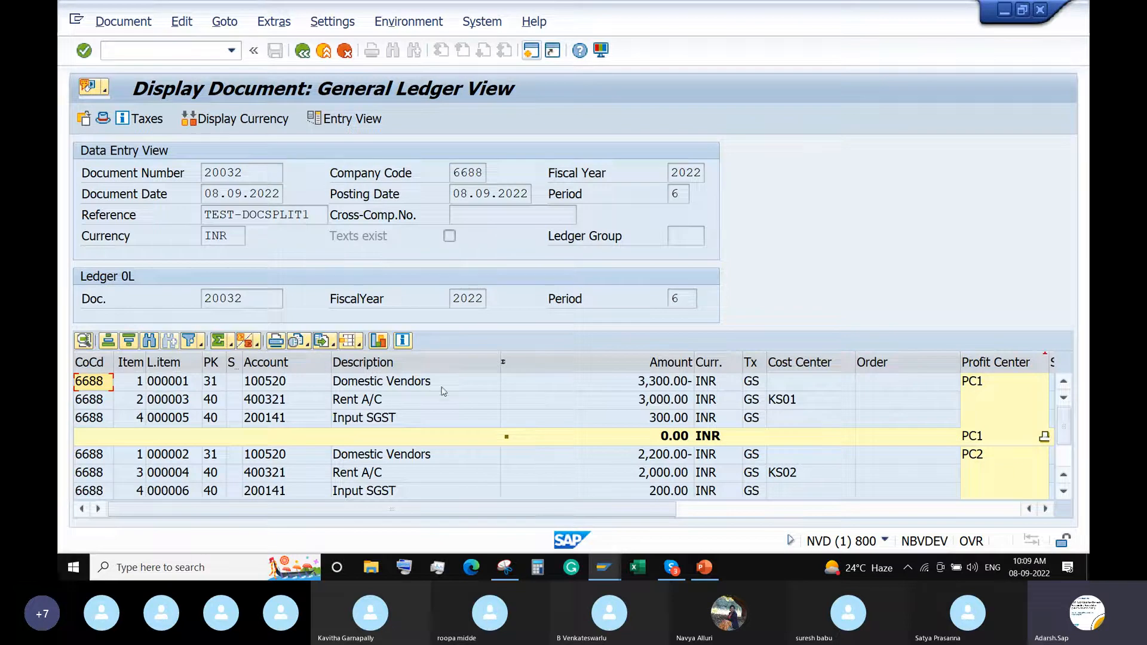
left_click(617, 400)
left_click(627, 420)
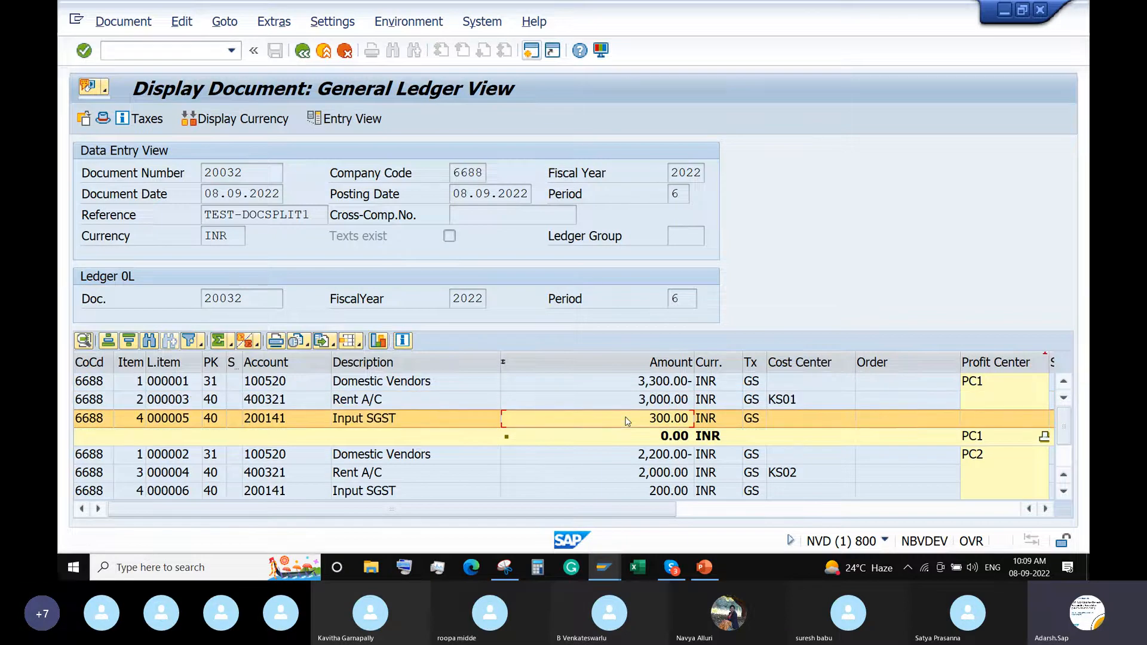
left_click(622, 459)
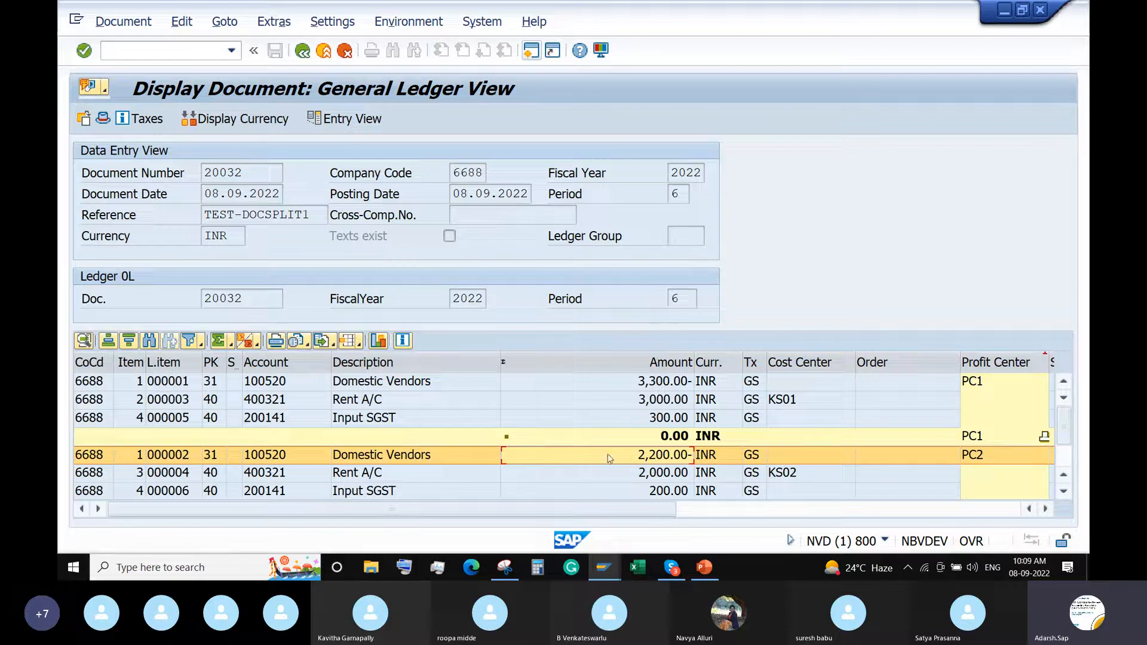
left_click(610, 474)
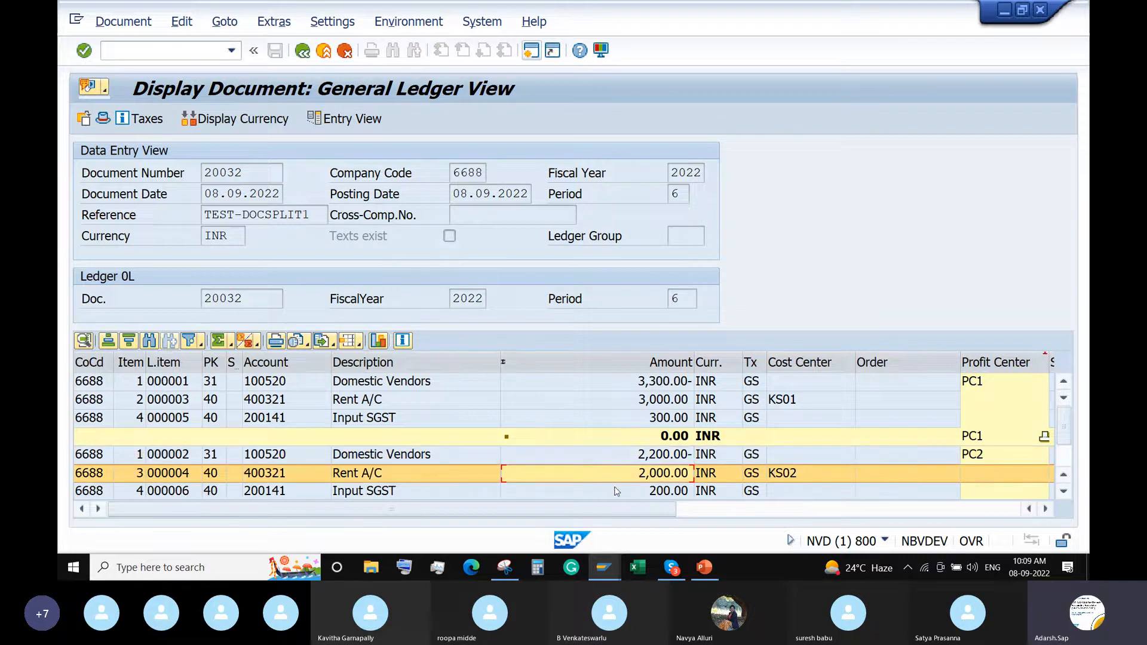
- Check the split tax, vendor and profit center lines, and compare them with the document's entry view
left_click(617, 491)
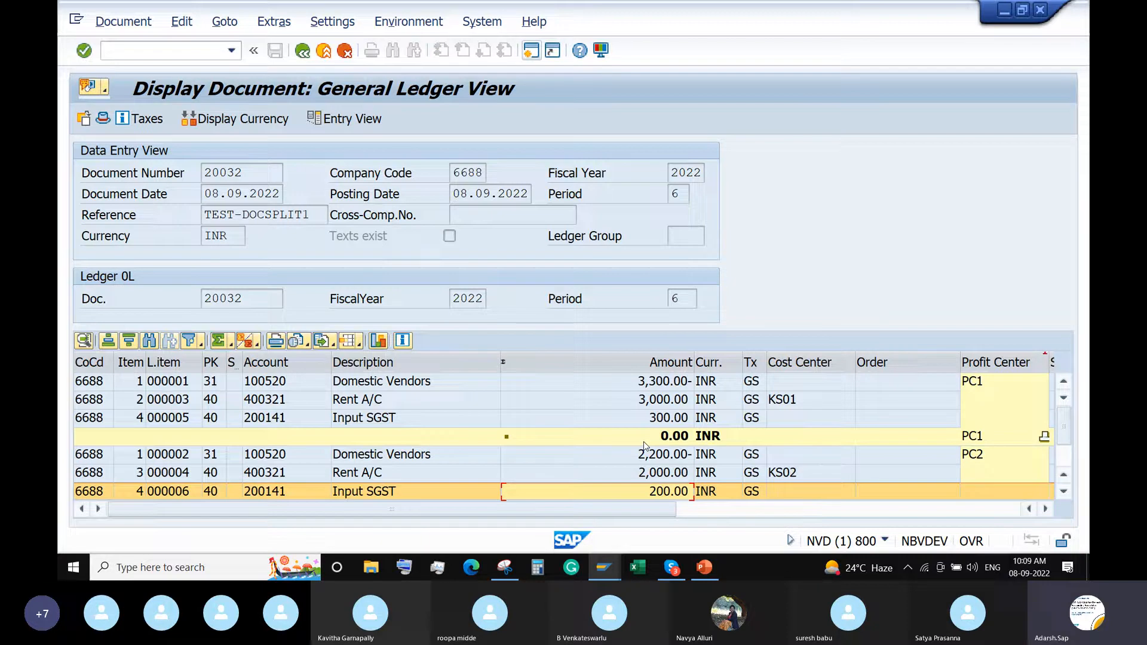
left_click(987, 461)
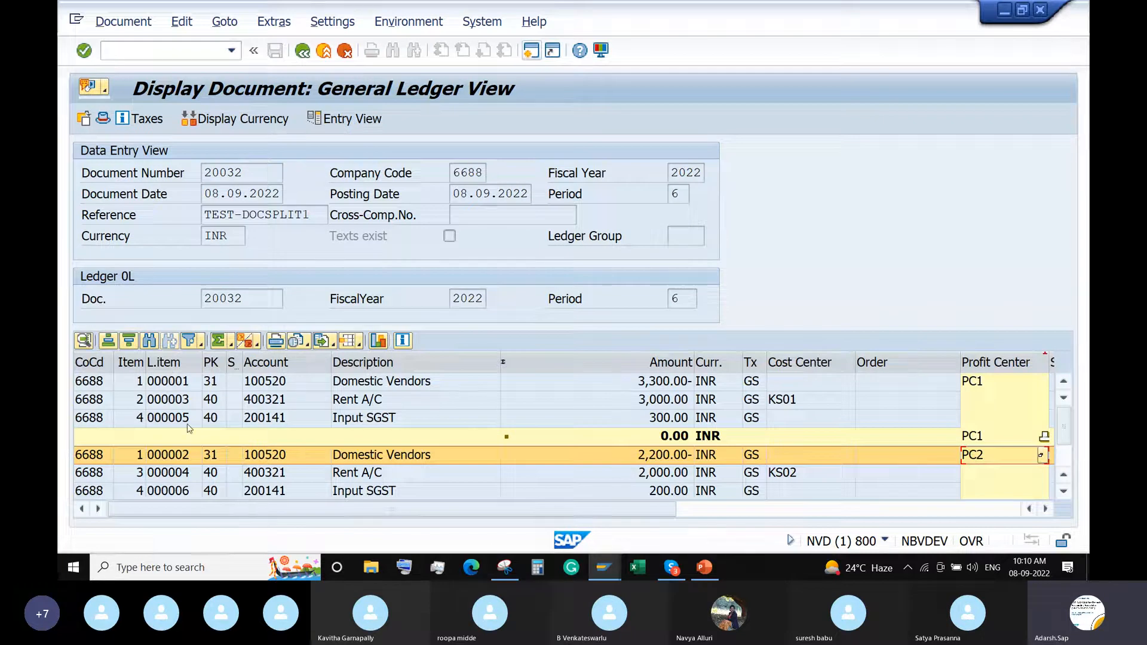
left_click(997, 386)
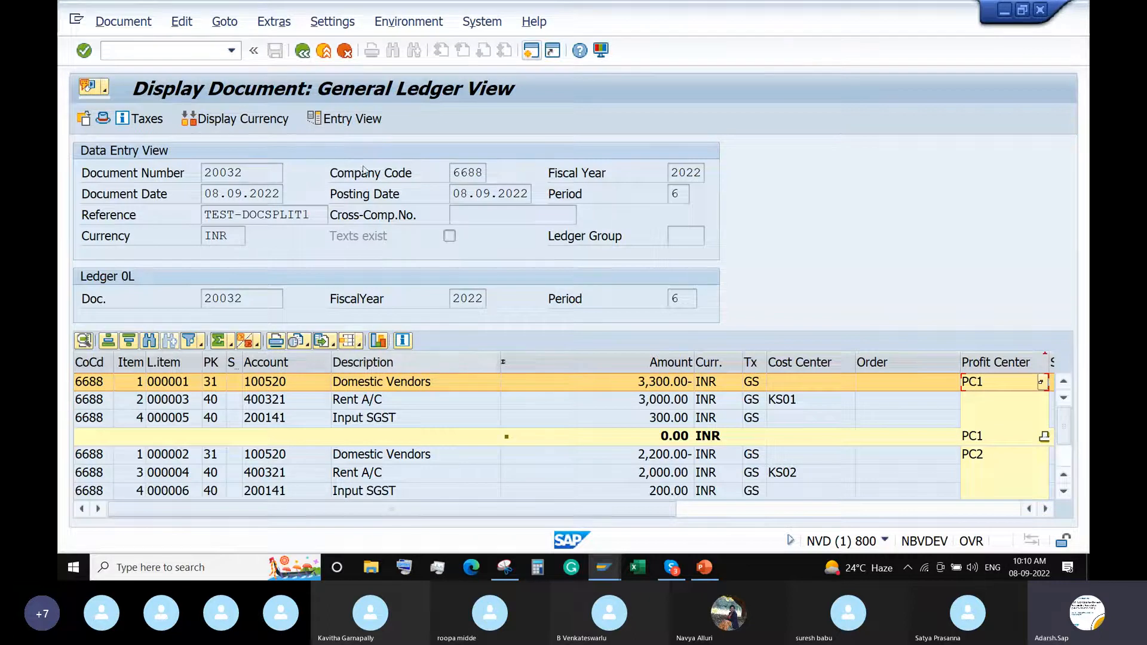
left_click(345, 122)
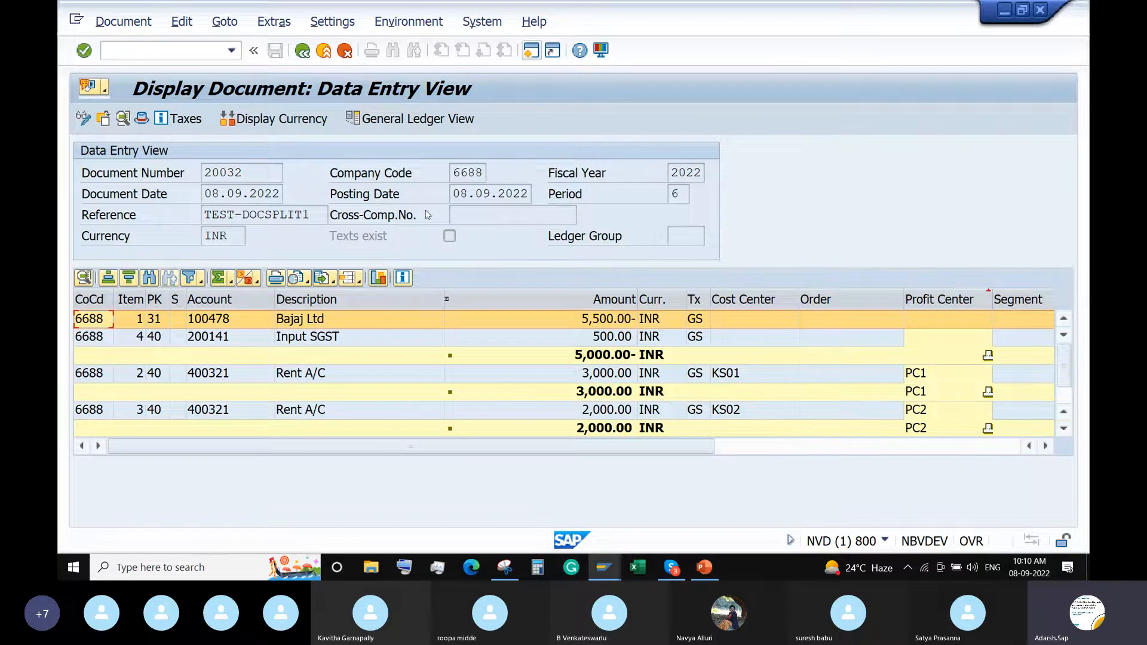
left_click(411, 123)
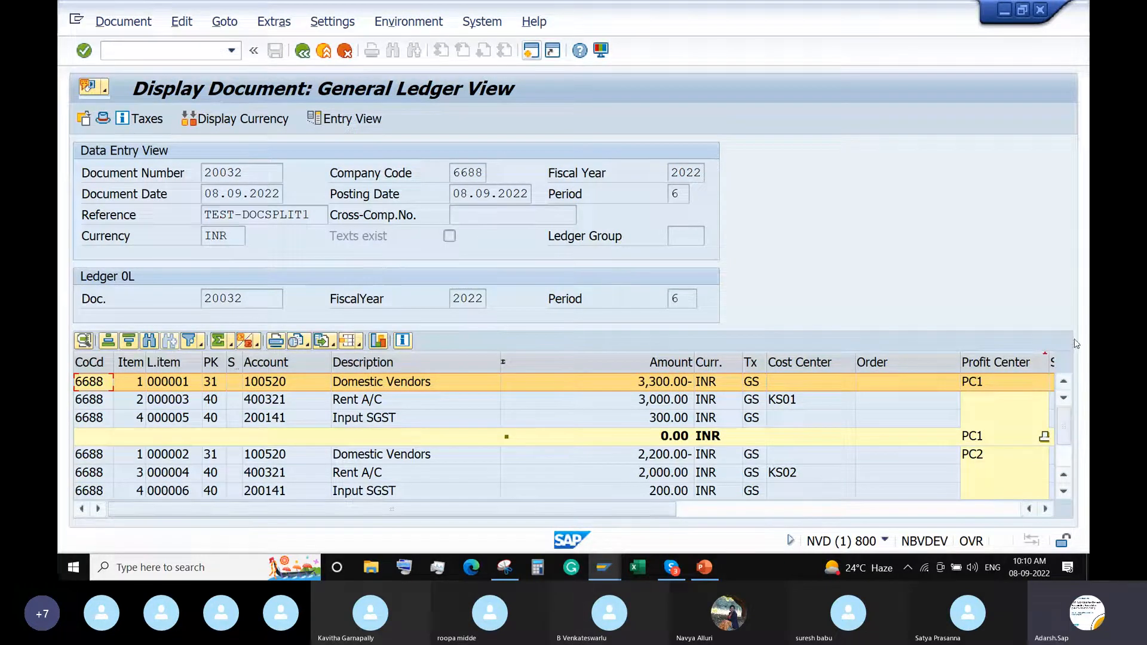
- Review the PC1 and PC2 subtotals of the Amount column in the general ledger view
scroll(1067, 430, "down", 1)
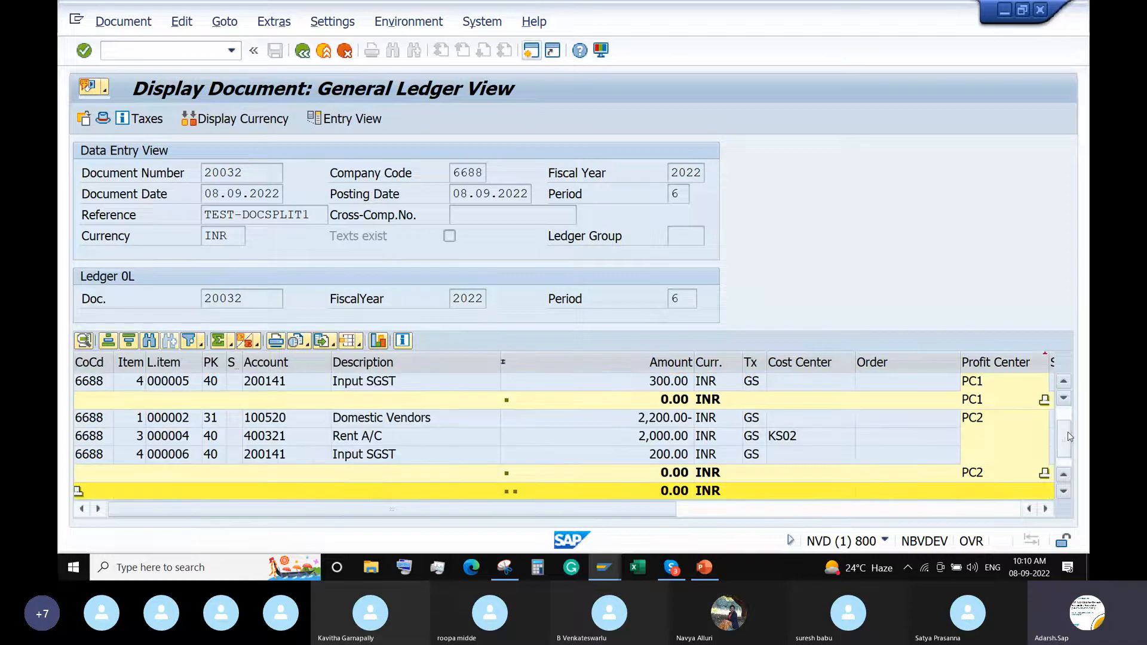
scroll(870, 462, "up", 1)
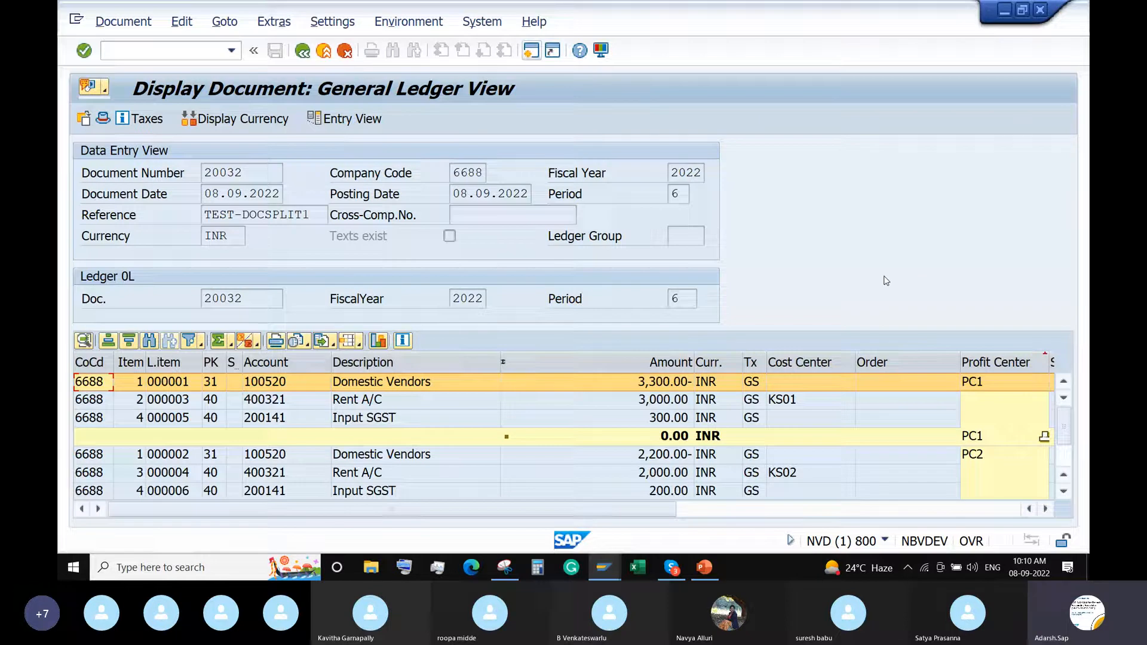
left_click(1063, 491)
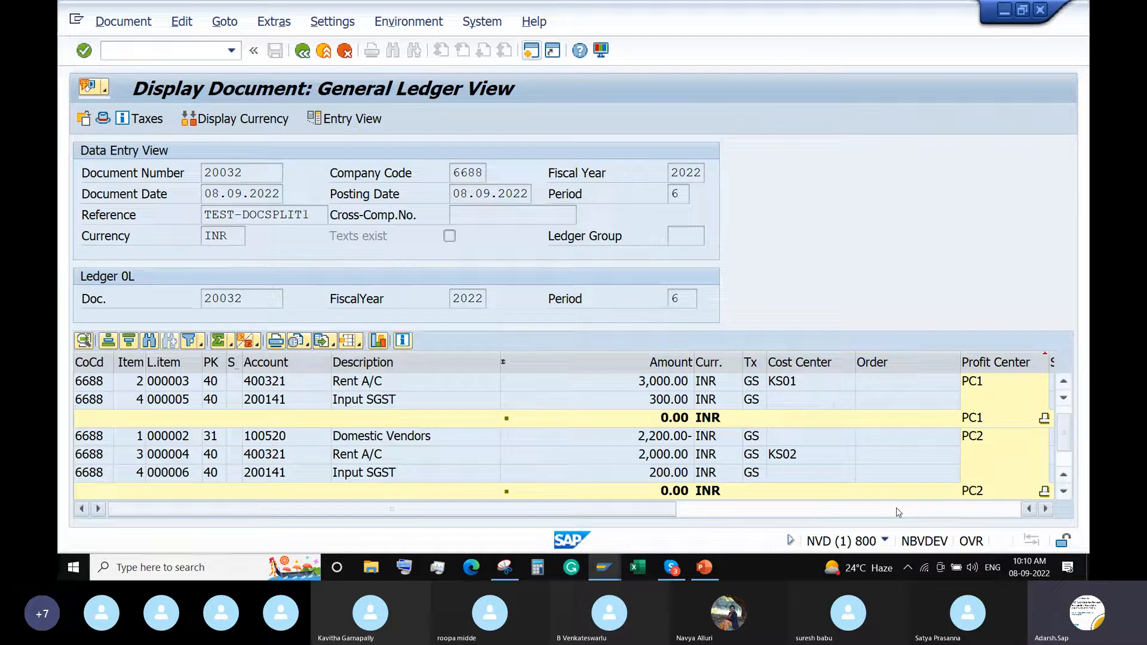
scroll(899, 487, "up", 1)
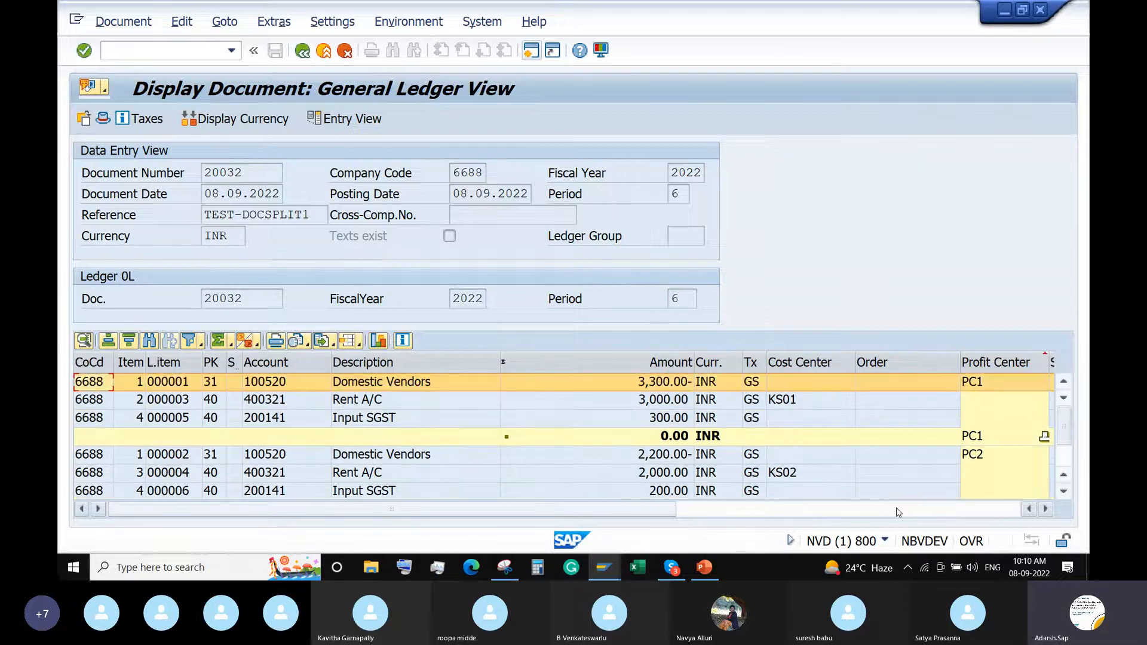
left_click(1068, 493)
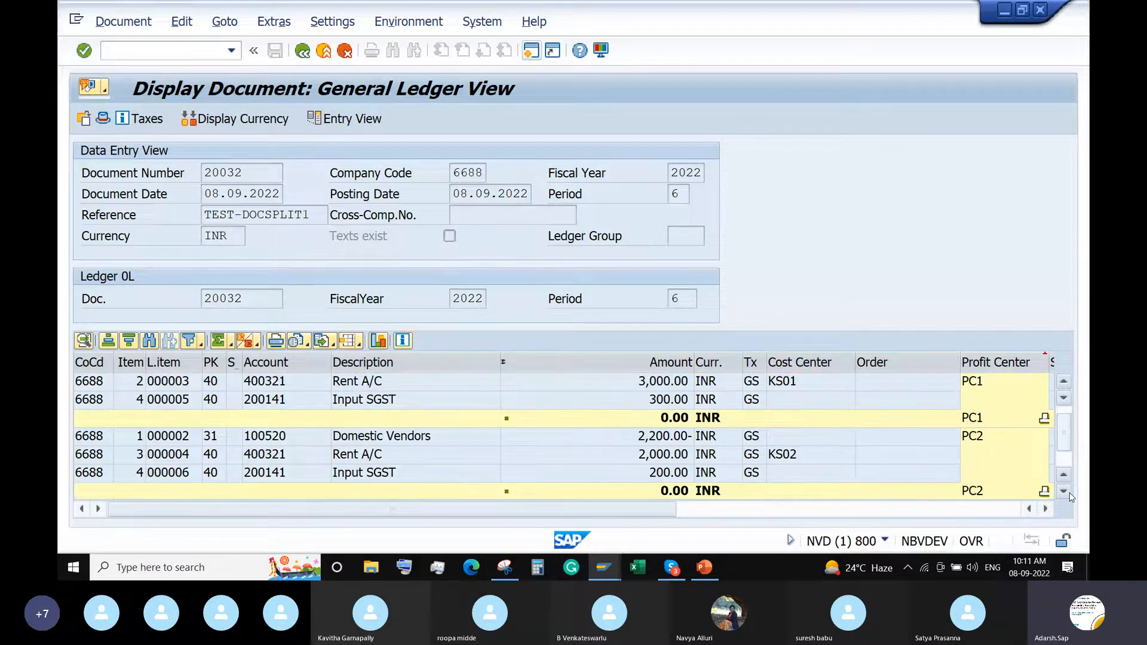
left_click(1064, 382)
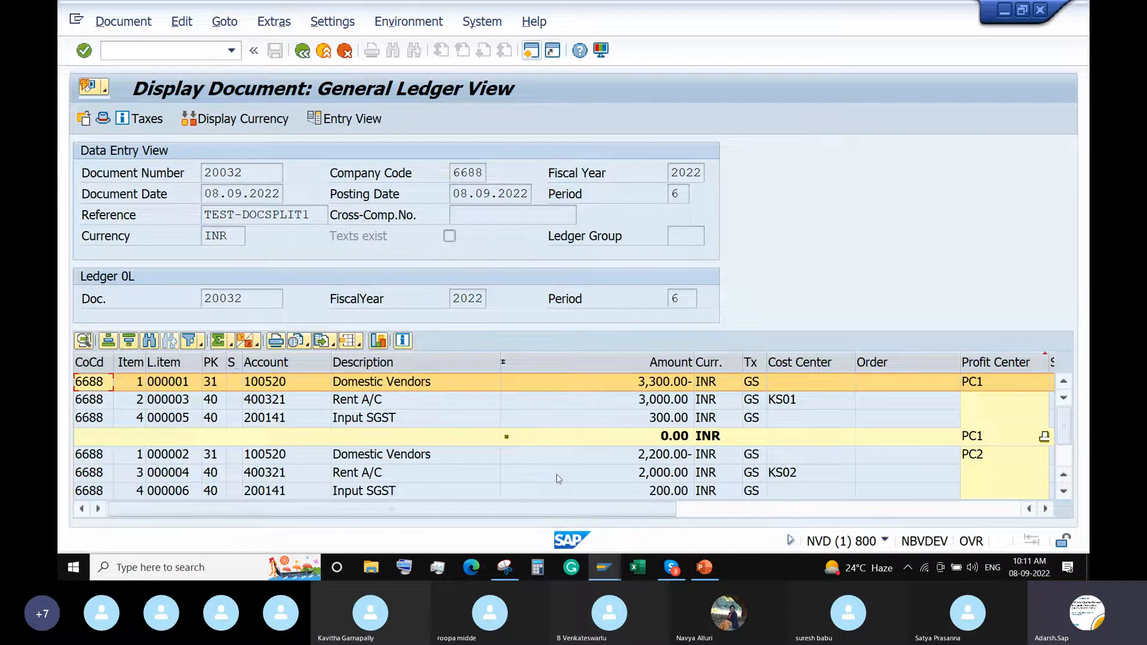
- Switch to Snipping Tool and capture a new snip of the document's general ledger view
left_click(501, 564)
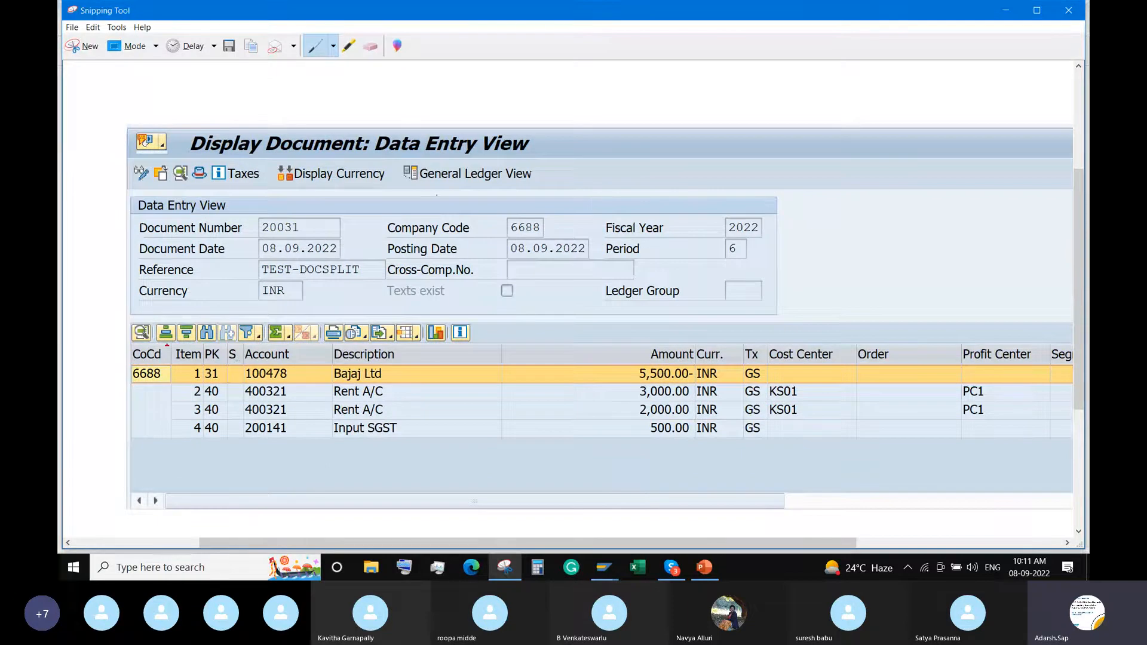
left_click(86, 50)
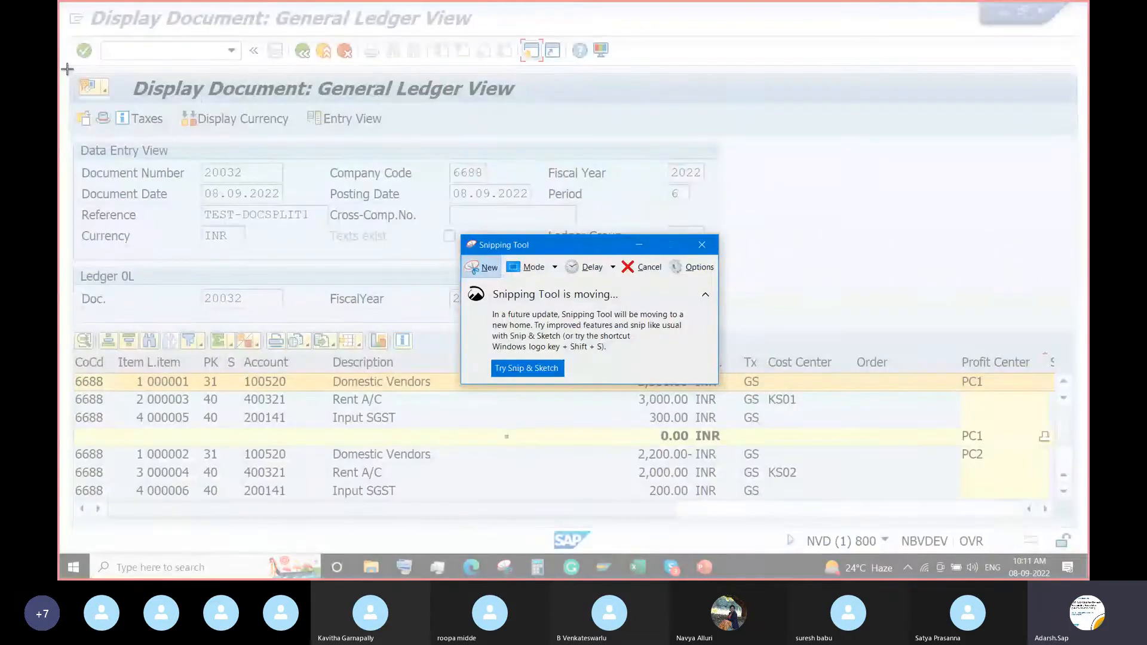
left_click_drag(67, 68, 1055, 523)
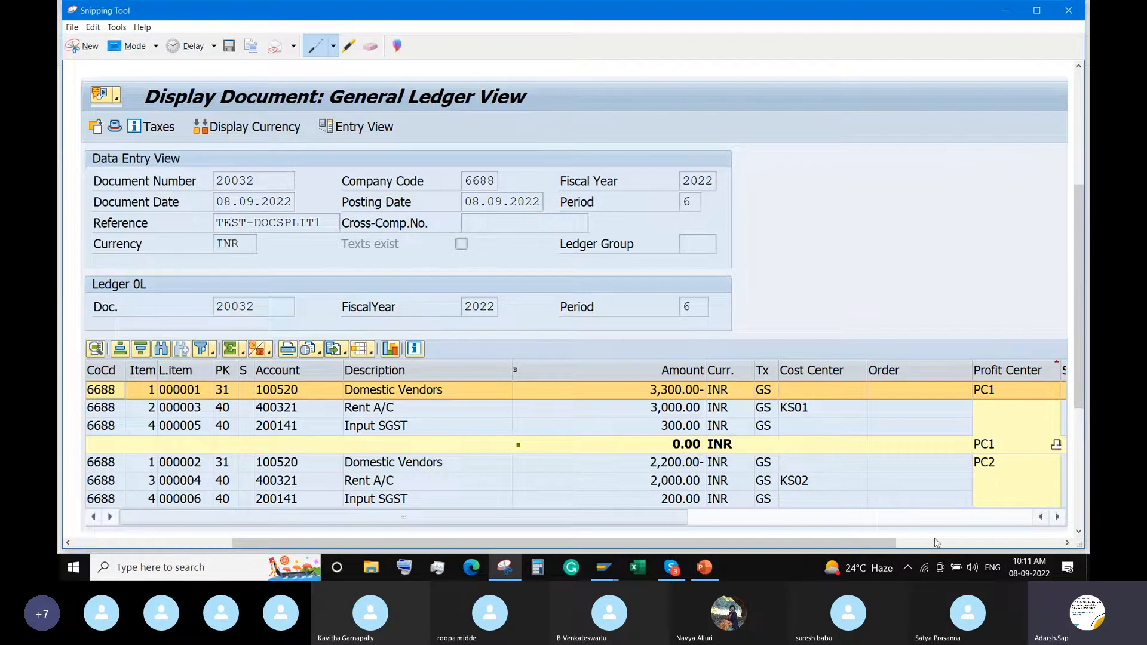
- Switch to the Document Splitting presentation in PowerPoint and add a slide titled "Scenario-2" after the Scenario - 1 slide
left_click(704, 569)
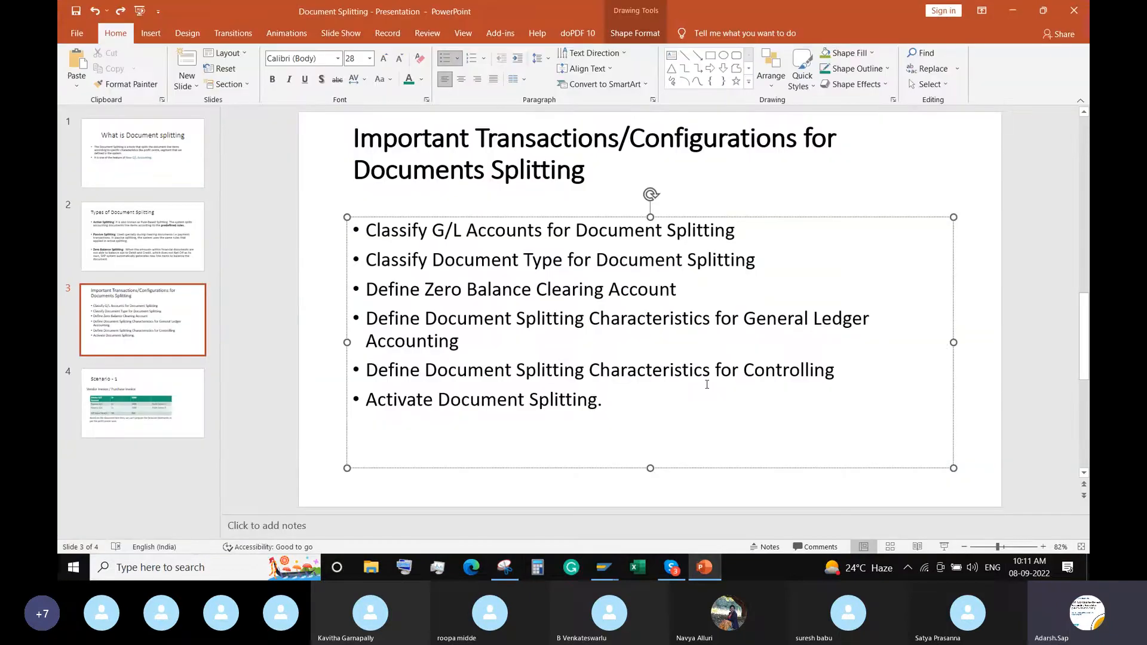
left_click(183, 392)
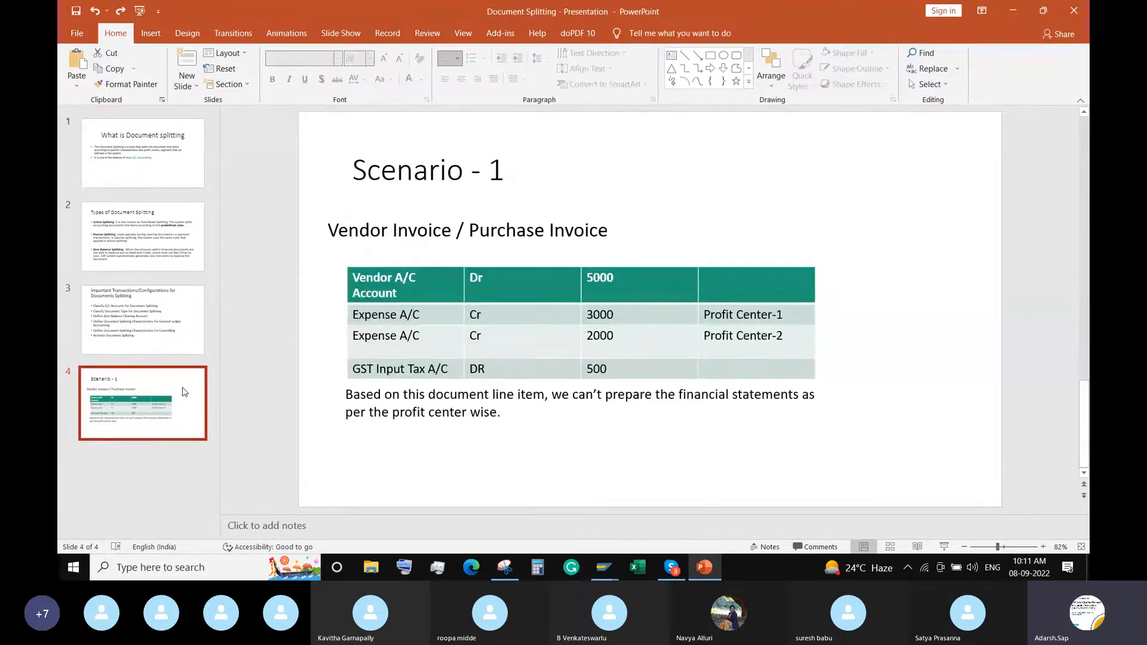
left_click(542, 418)
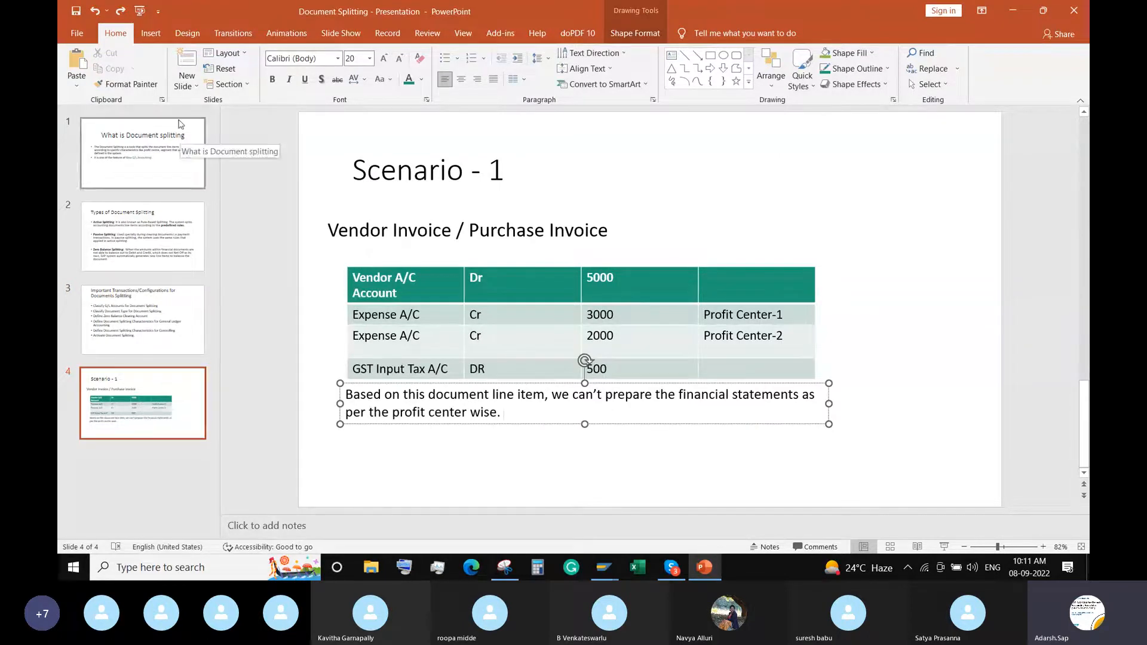
left_click(187, 64)
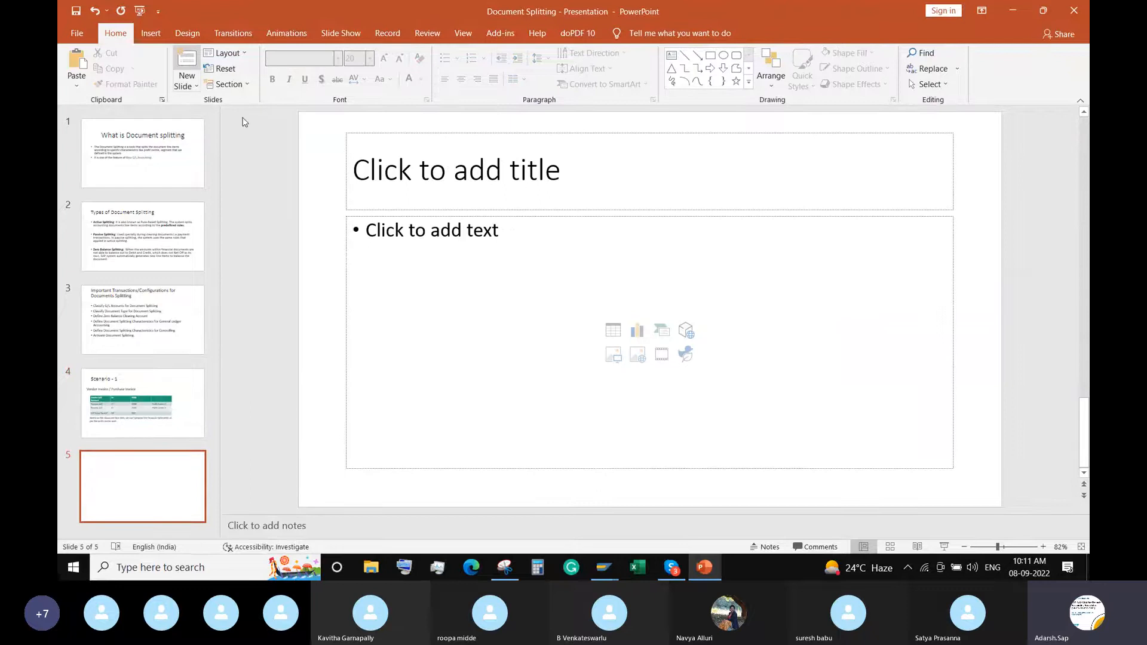
left_click(438, 179)
type("Scen")
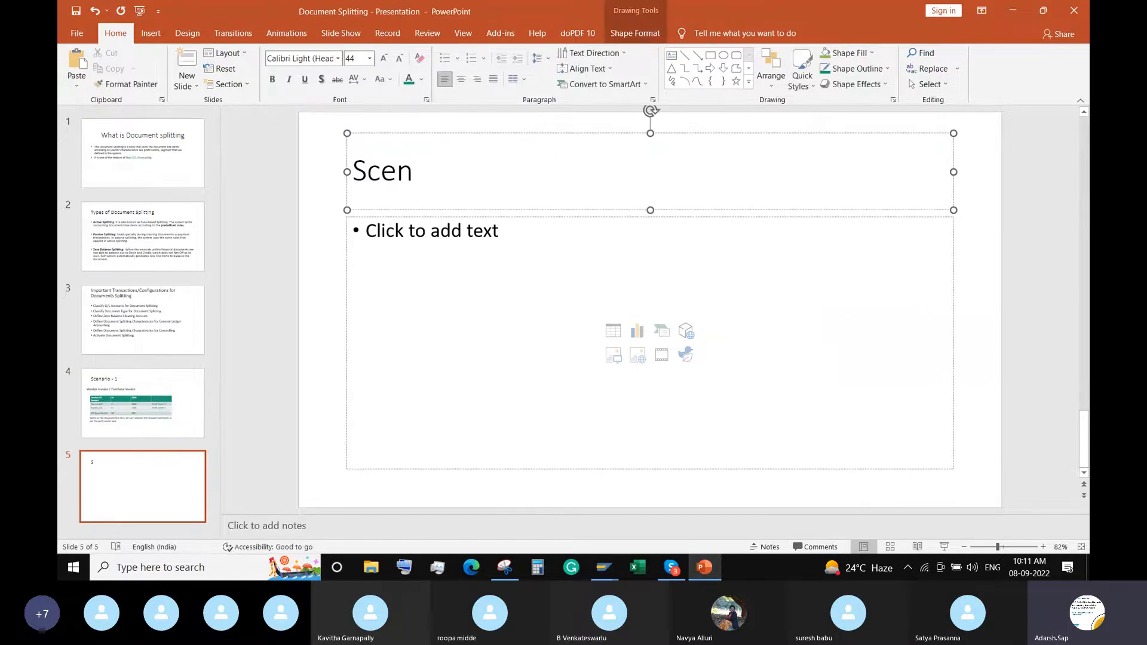
type("ario -2")
- Enter "Why Entry View and General Ledger View" as the first bullet of the Scenario-2 slide
left_click(458, 252)
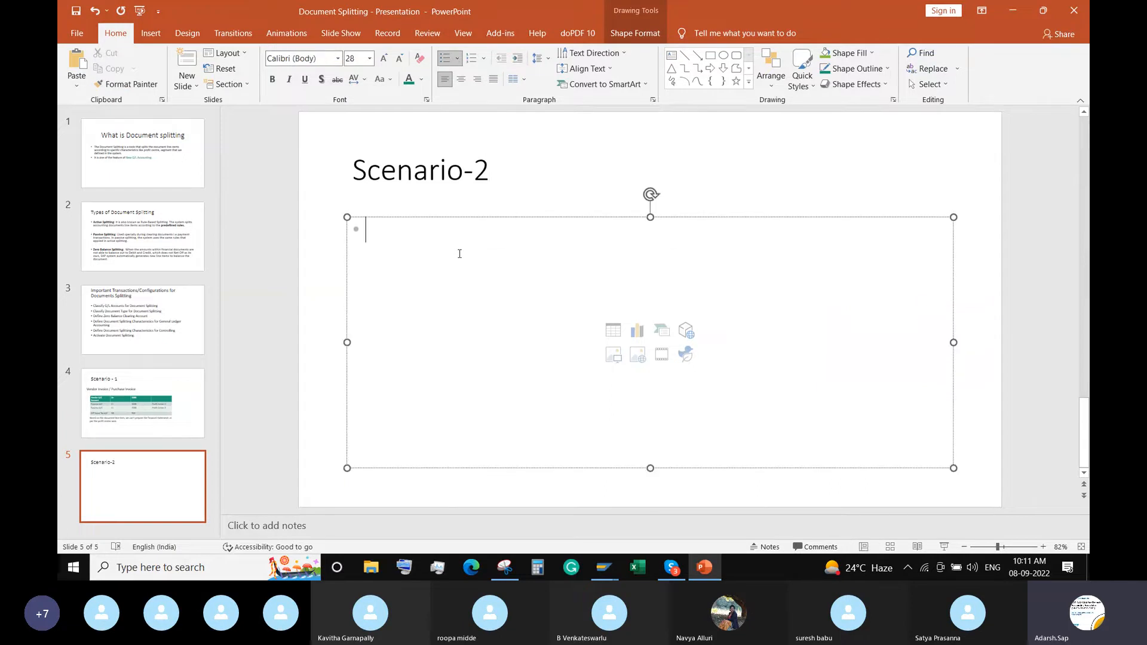
type("Why Ent")
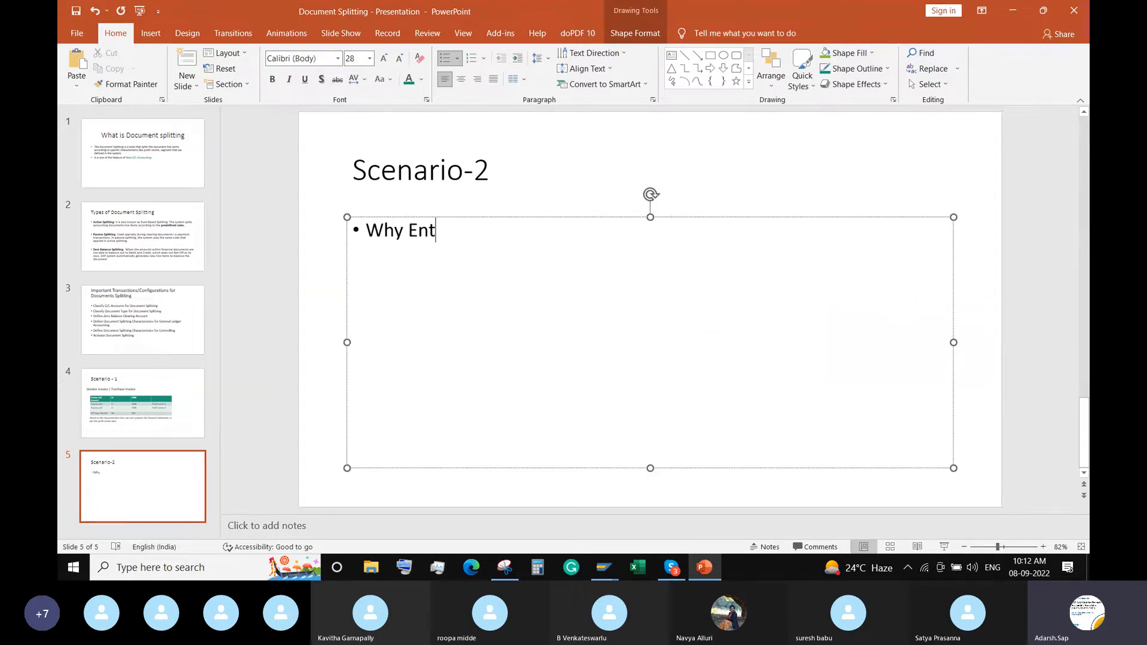
type("ry View and Genera")
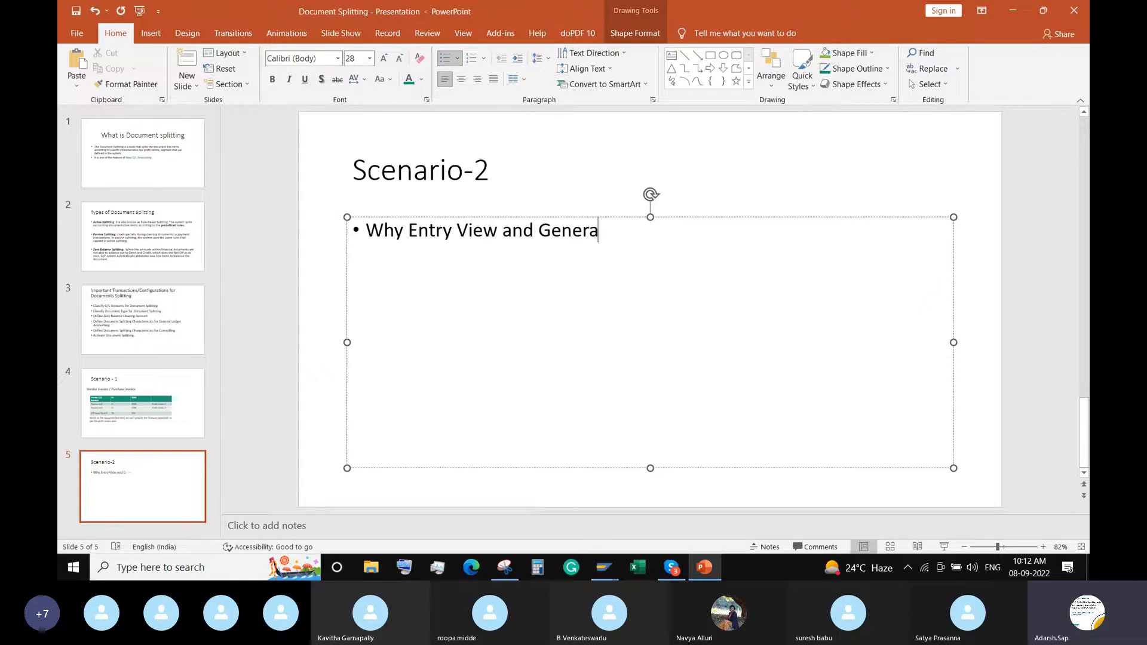
type("l Ledger View")
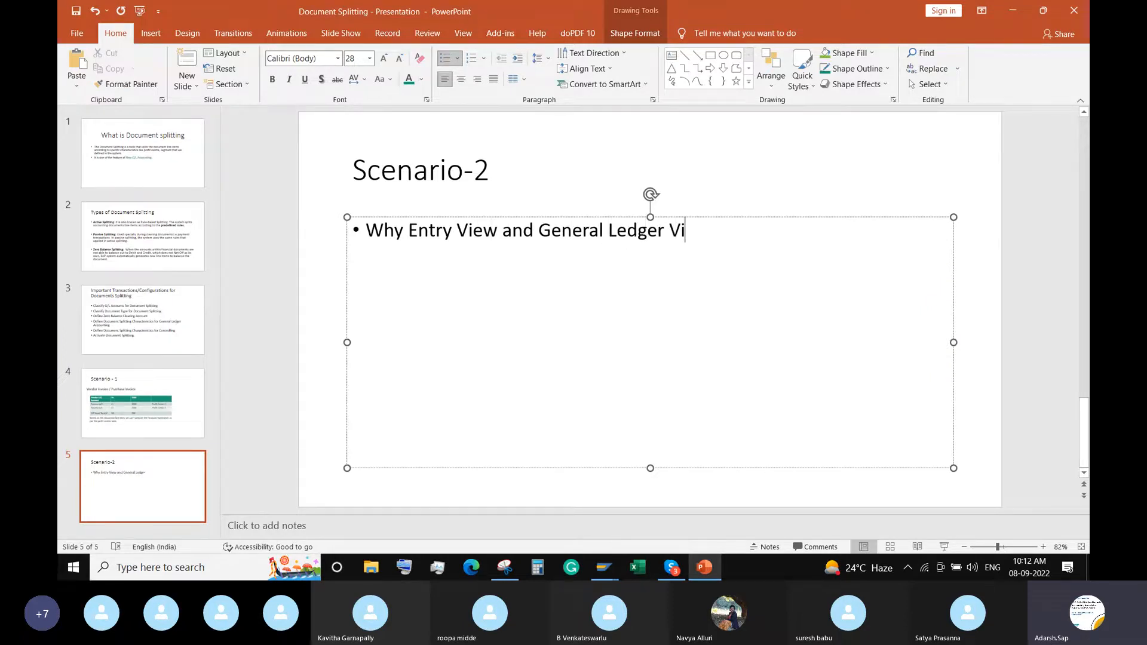
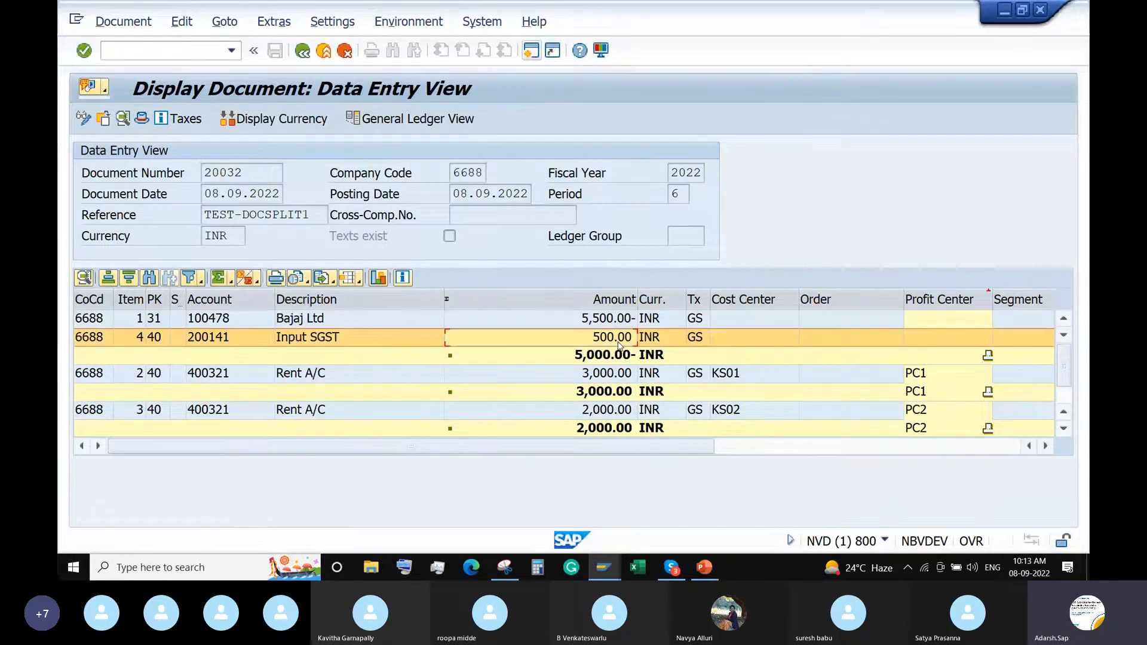
- Compare the Input SGST and vendor line amounts between the general ledger view and the entry view
left_click(402, 122)
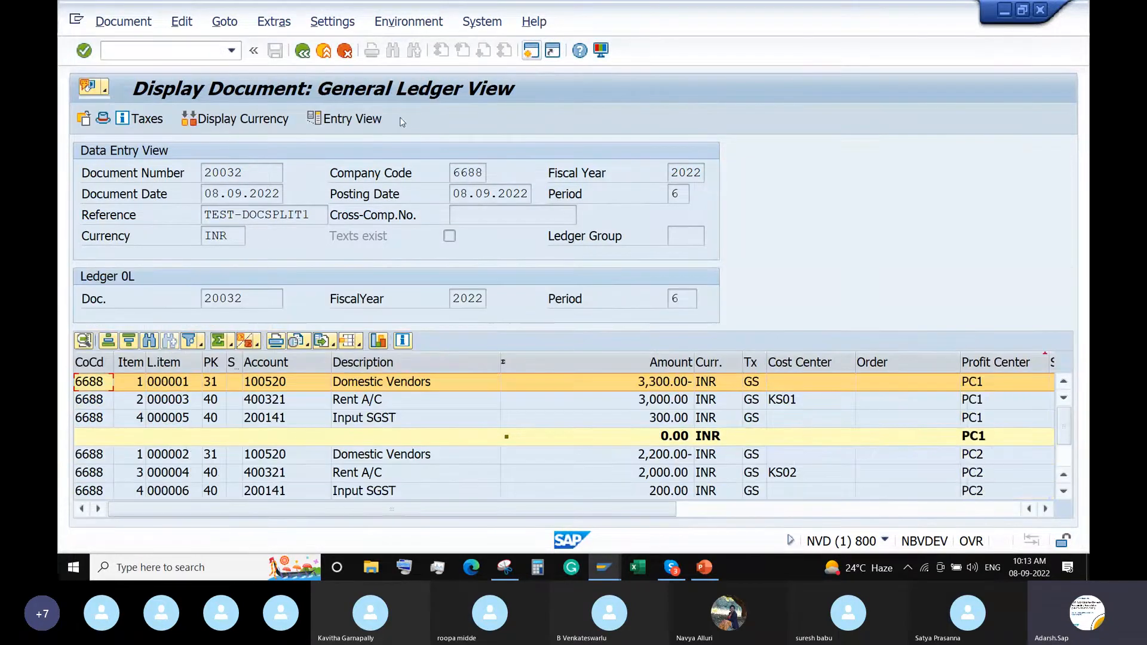
left_click(656, 420)
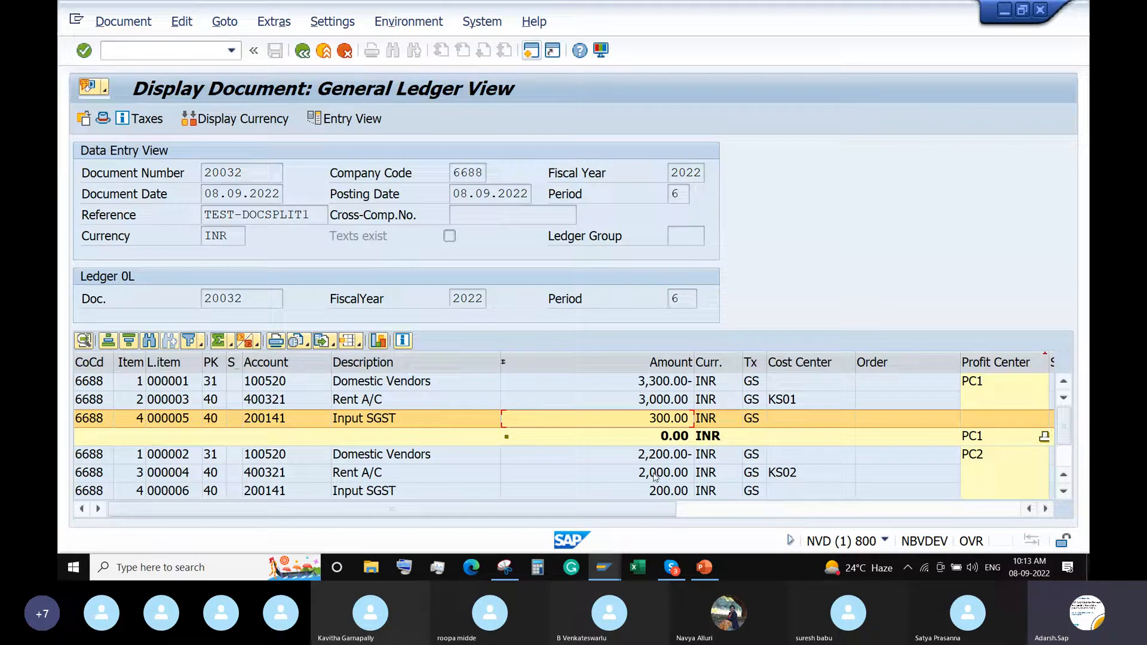
left_click(663, 491)
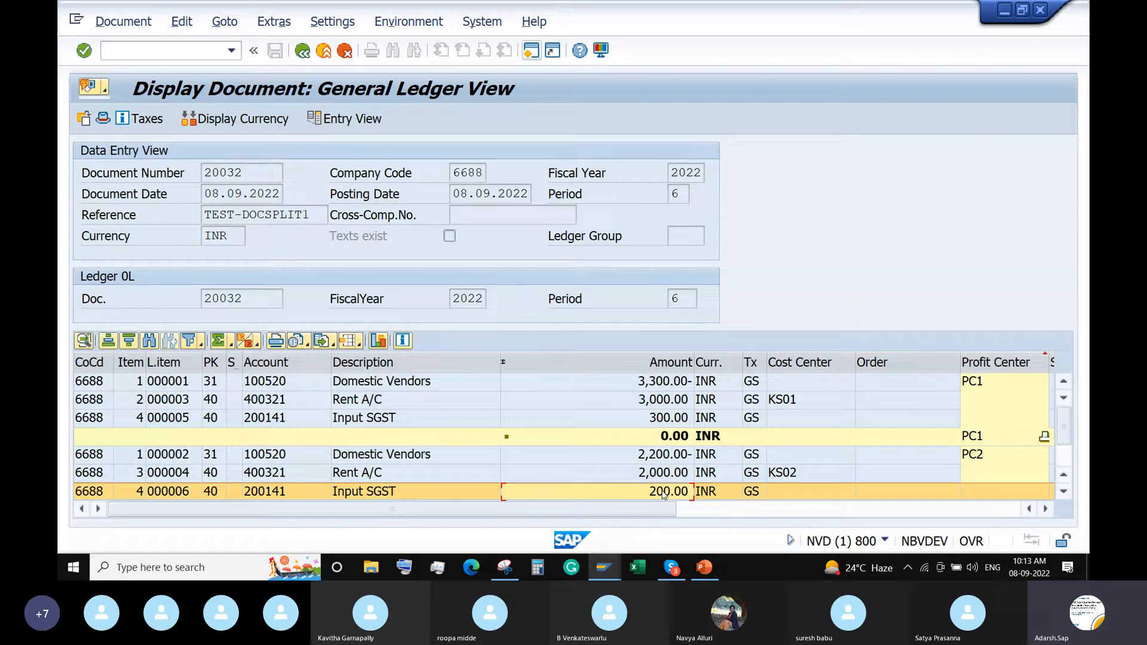
left_click(625, 385)
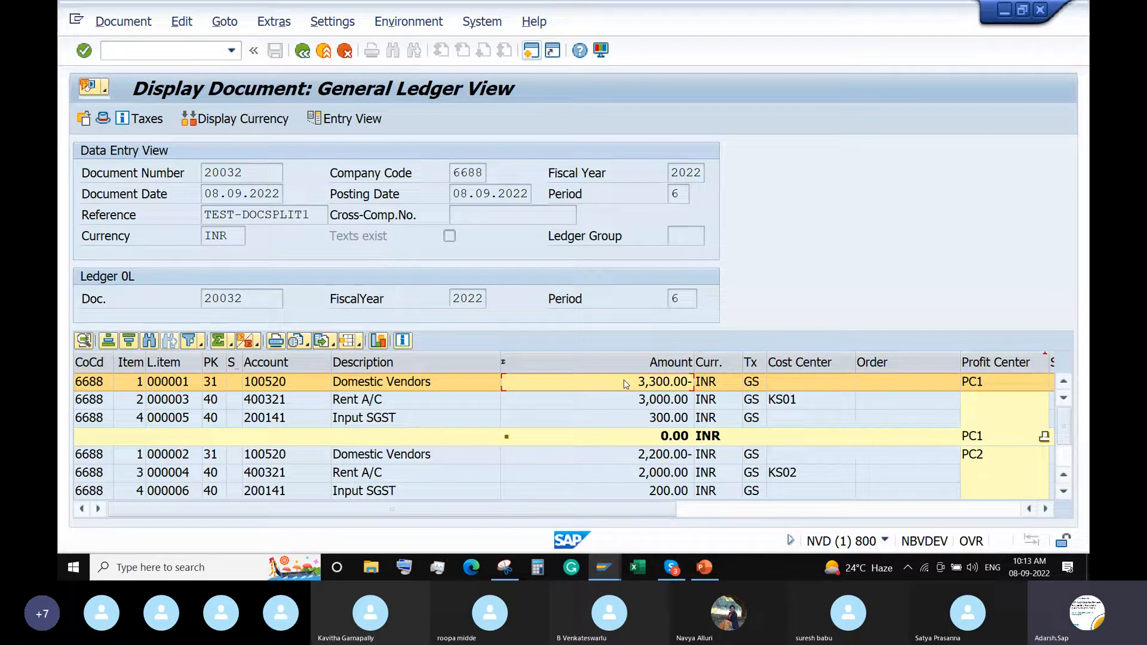
left_click(354, 119)
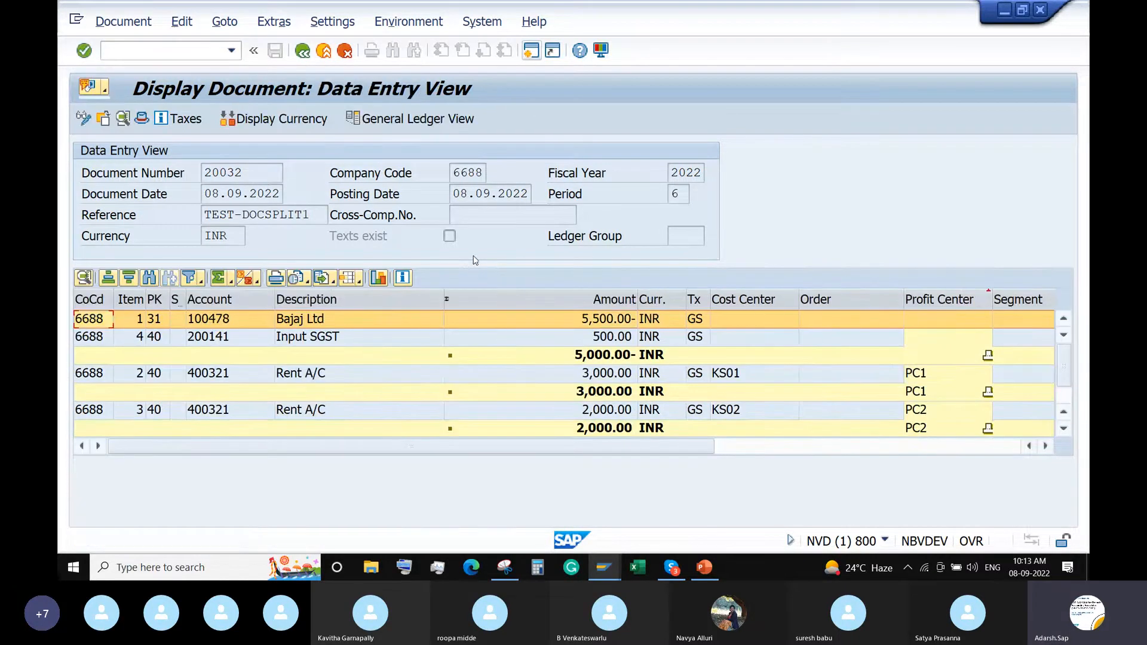
left_click(419, 119)
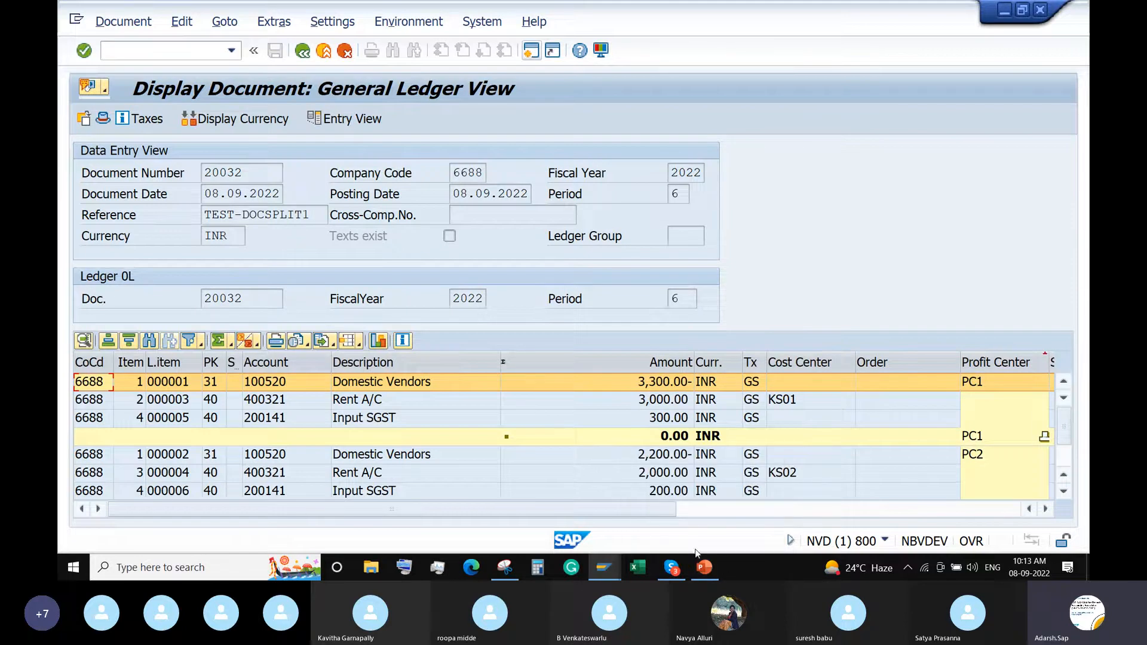
- Switch to the PowerPoint presentation and add "Explain one Example one Document Splitting?" as a spaced second bullet on the Scenario-2 slide
mouse_move(700, 569)
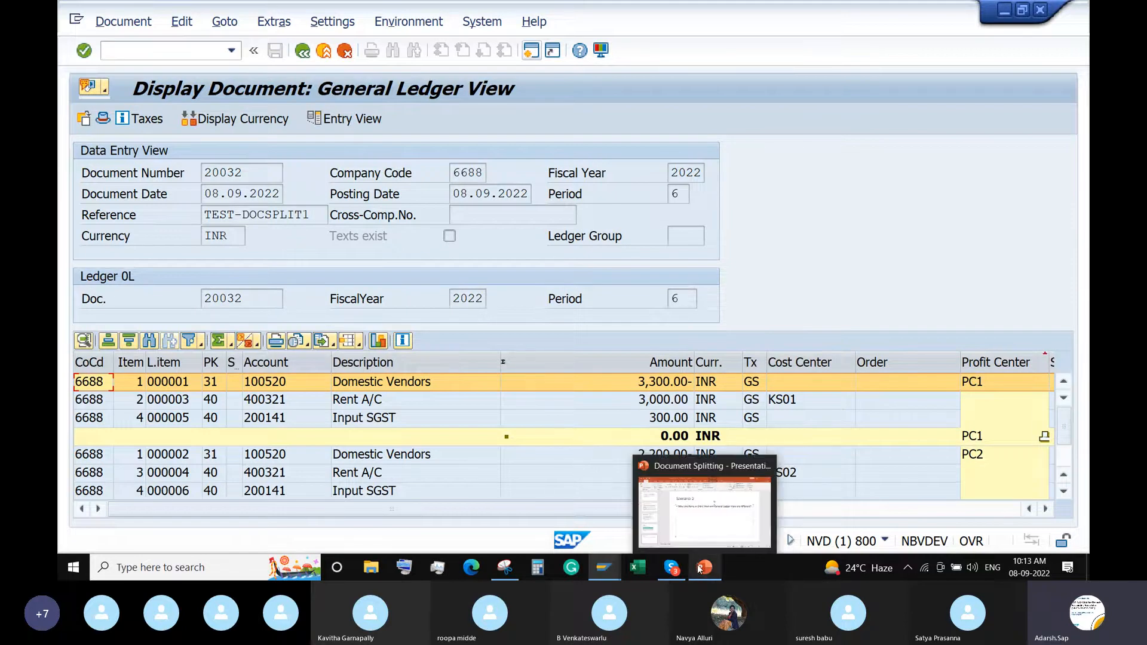
left_click(715, 536)
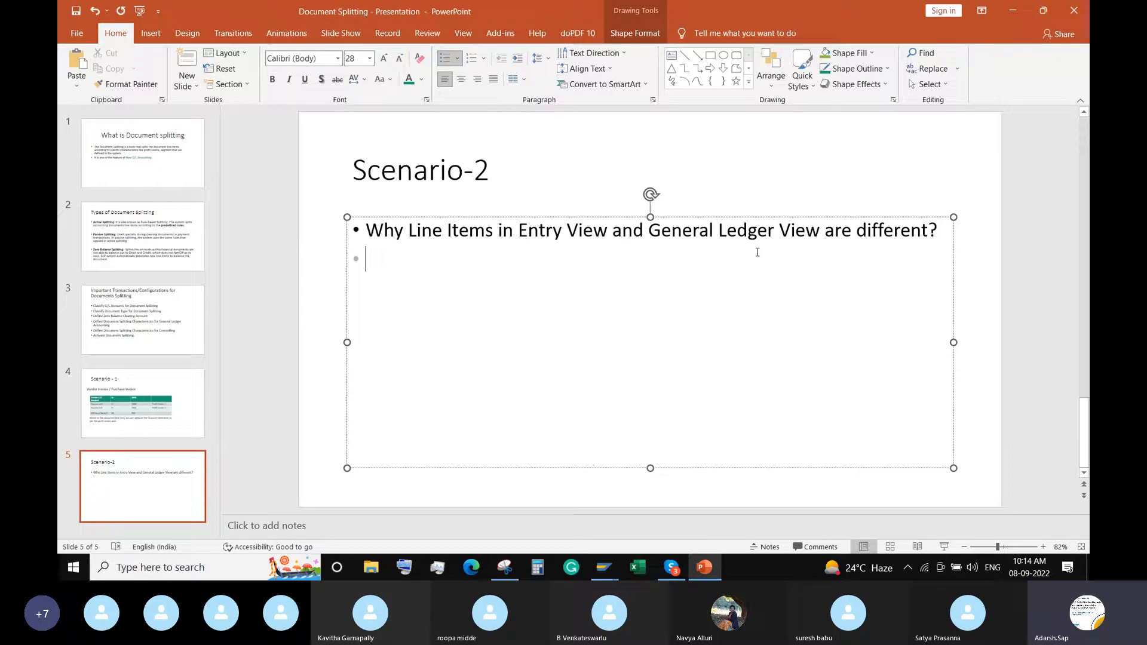
key("Return")
key("Return")
type("Explai")
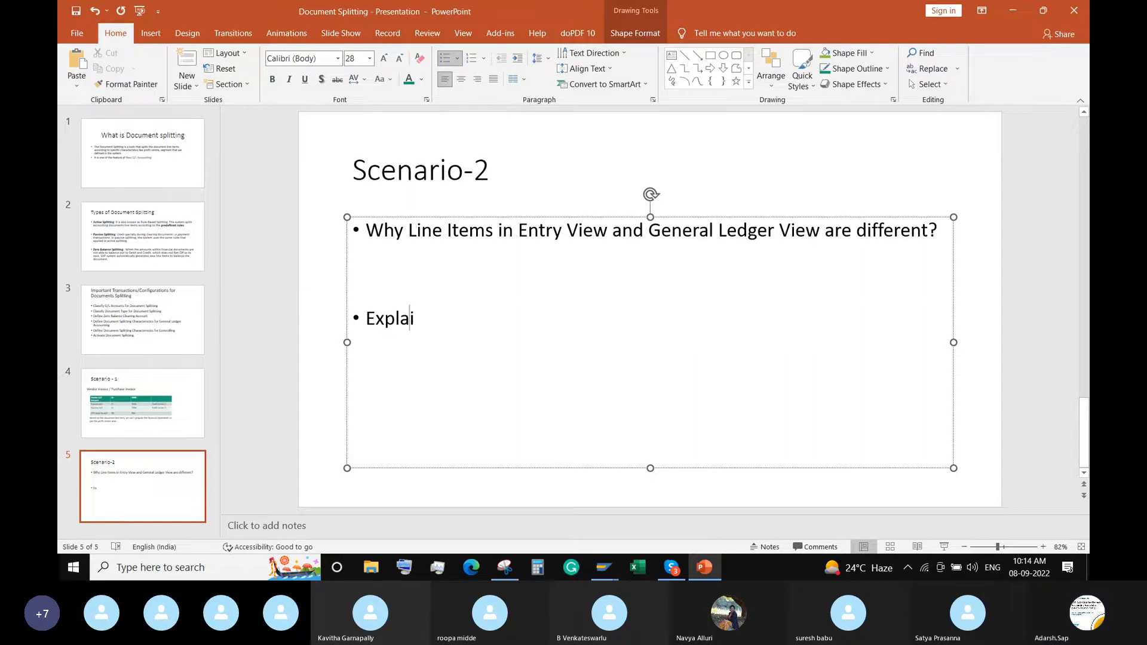
type("n one Examp")
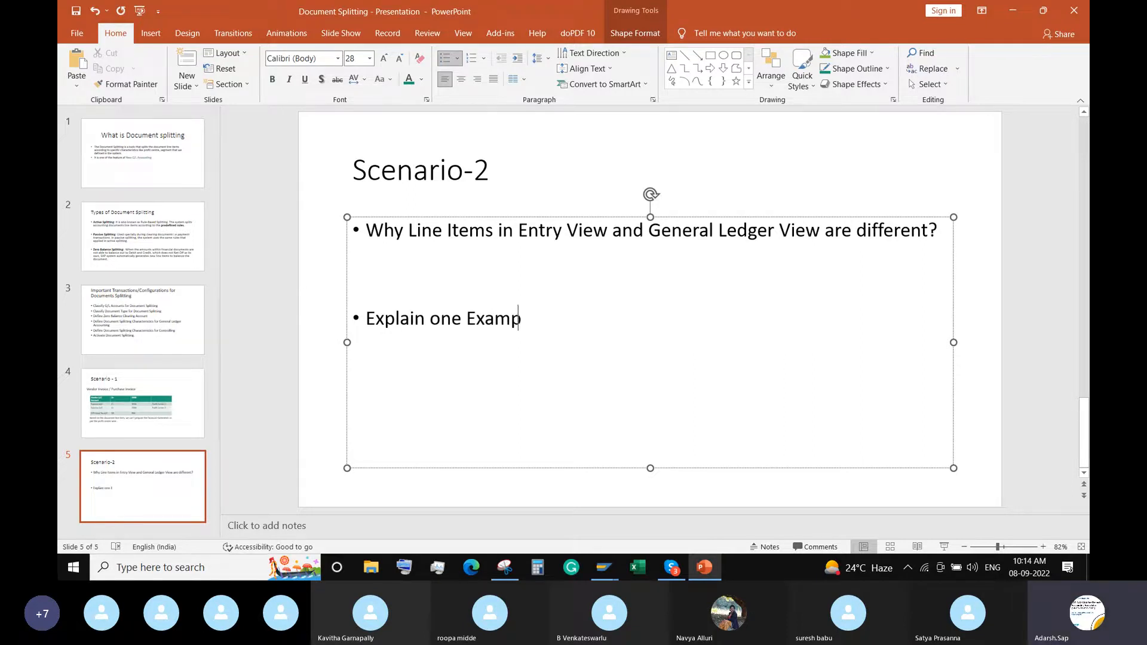
type("le one Document Spli")
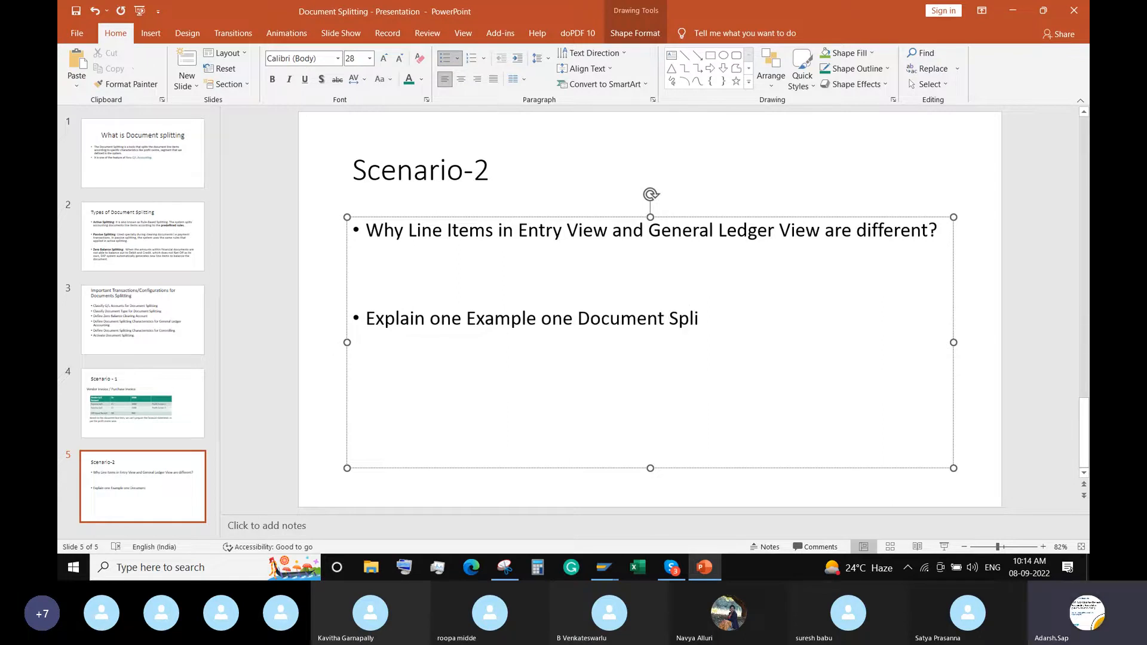
type("tting/")
key("BackSpace")
type("?")
- Switch to the document's general ledger view in SAP and examine the Domestic Vendors lines for profit centers PC1 and PC2
mouse_move(607, 568)
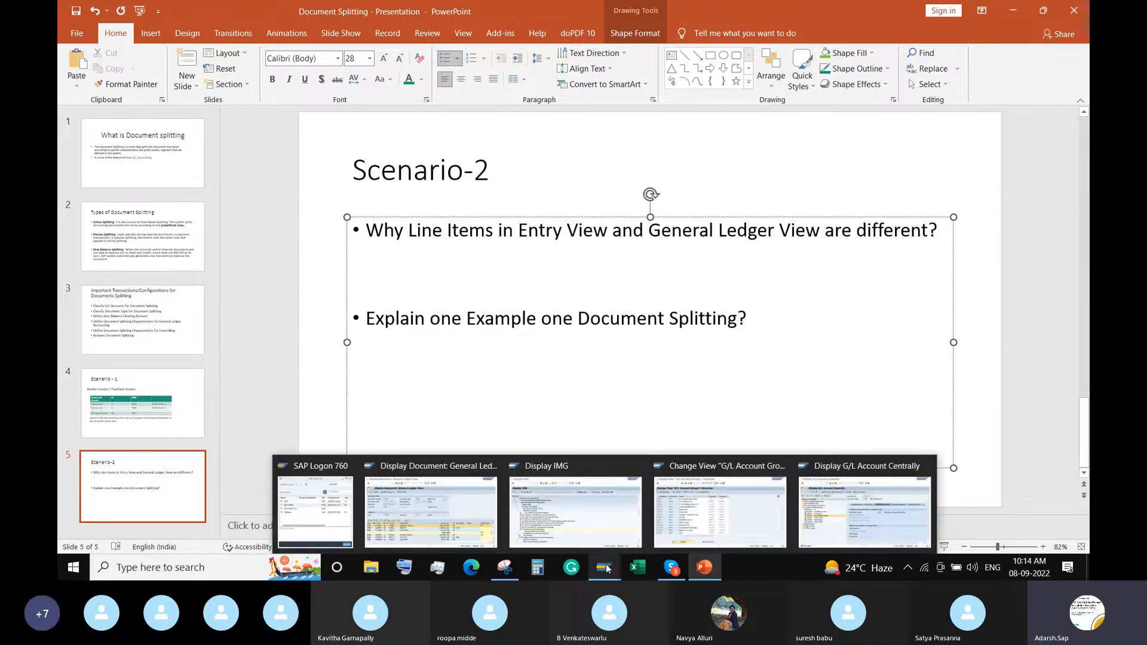
left_click(410, 499)
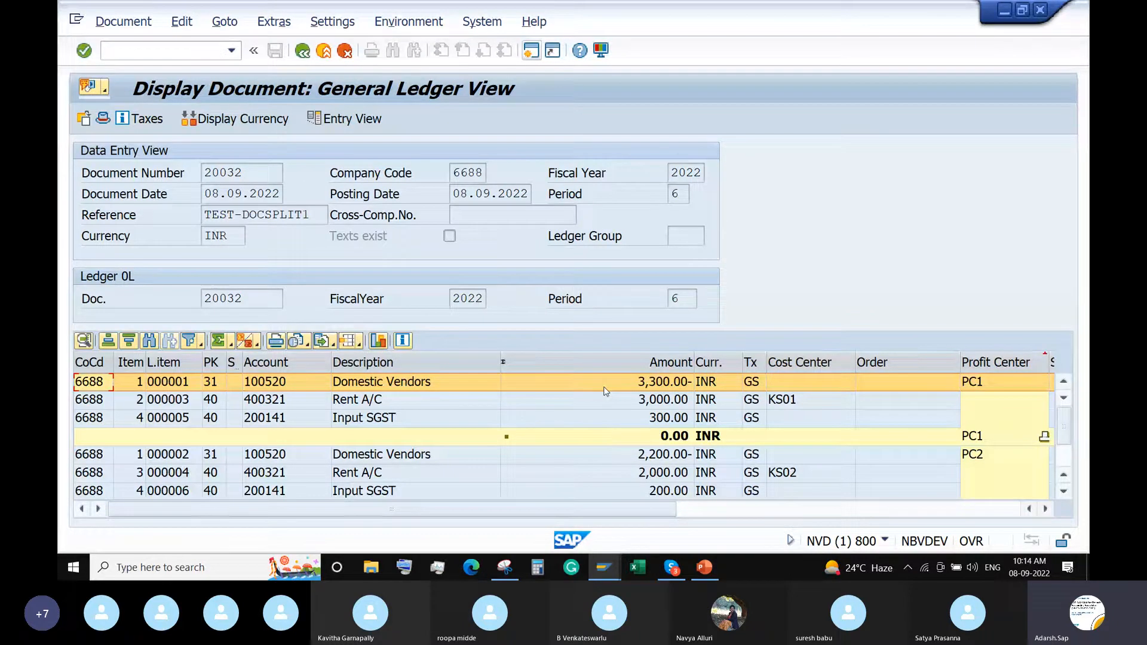
left_click(612, 457)
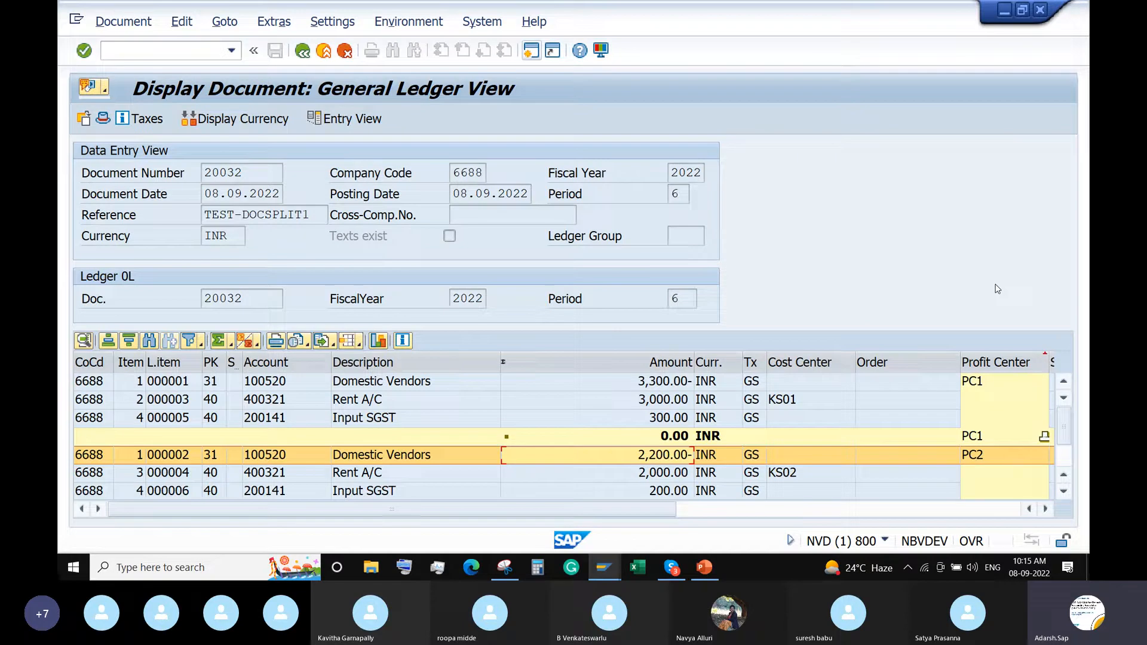
mouse_move(702, 566)
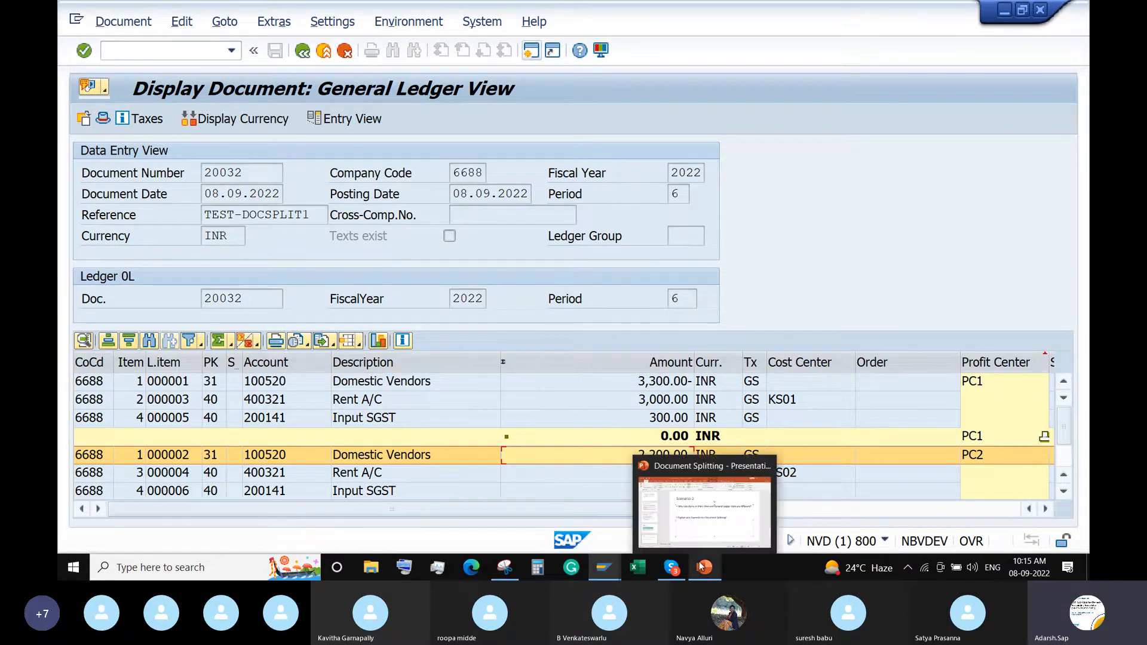
left_click(704, 533)
left_click(709, 350)
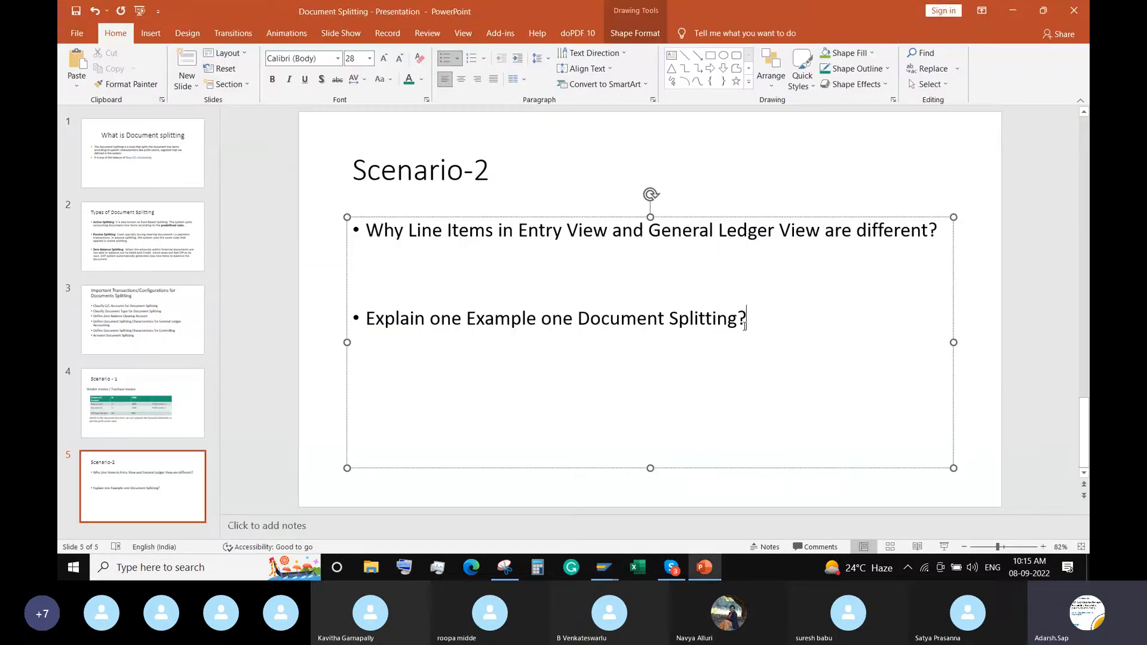
left_click(678, 361)
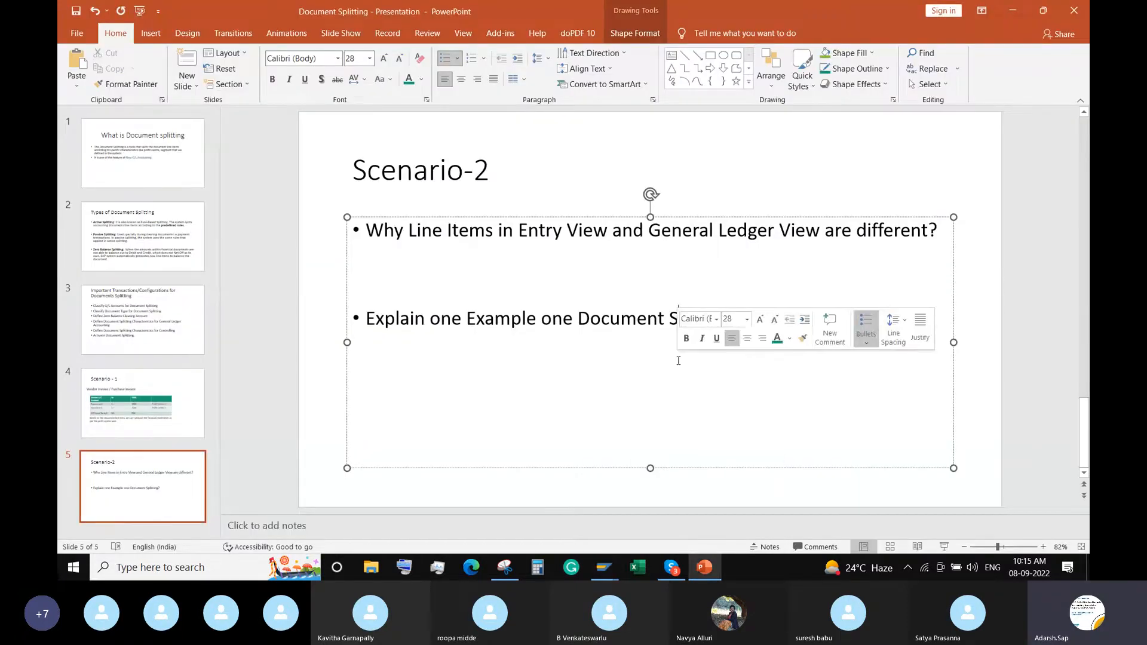
left_click(658, 379)
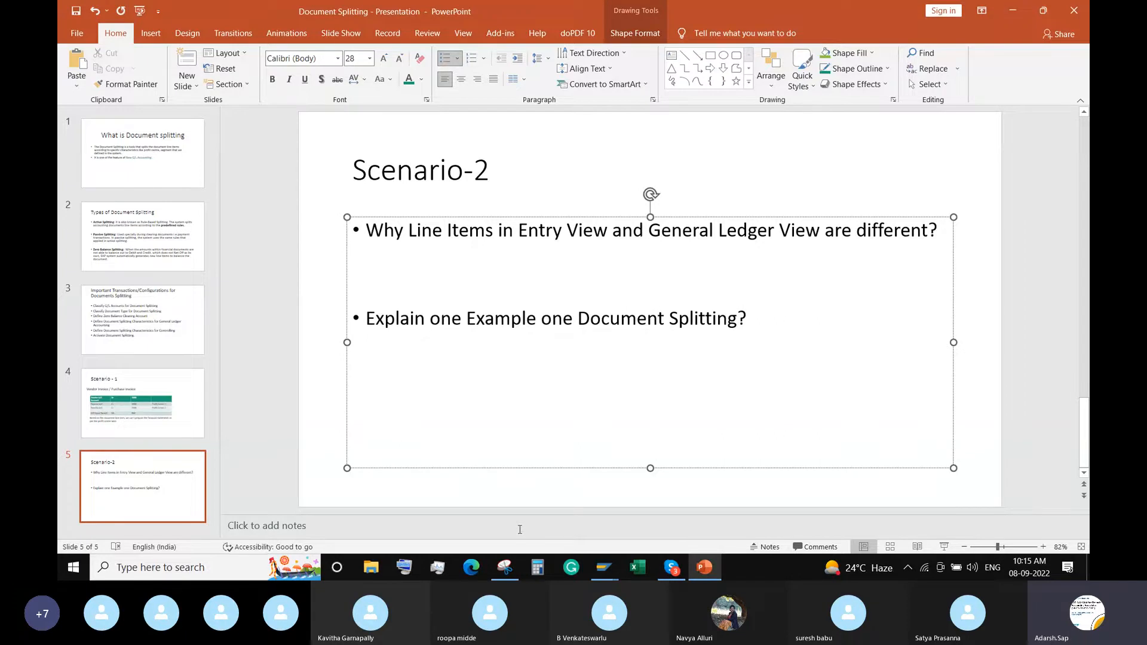
mouse_move(605, 567)
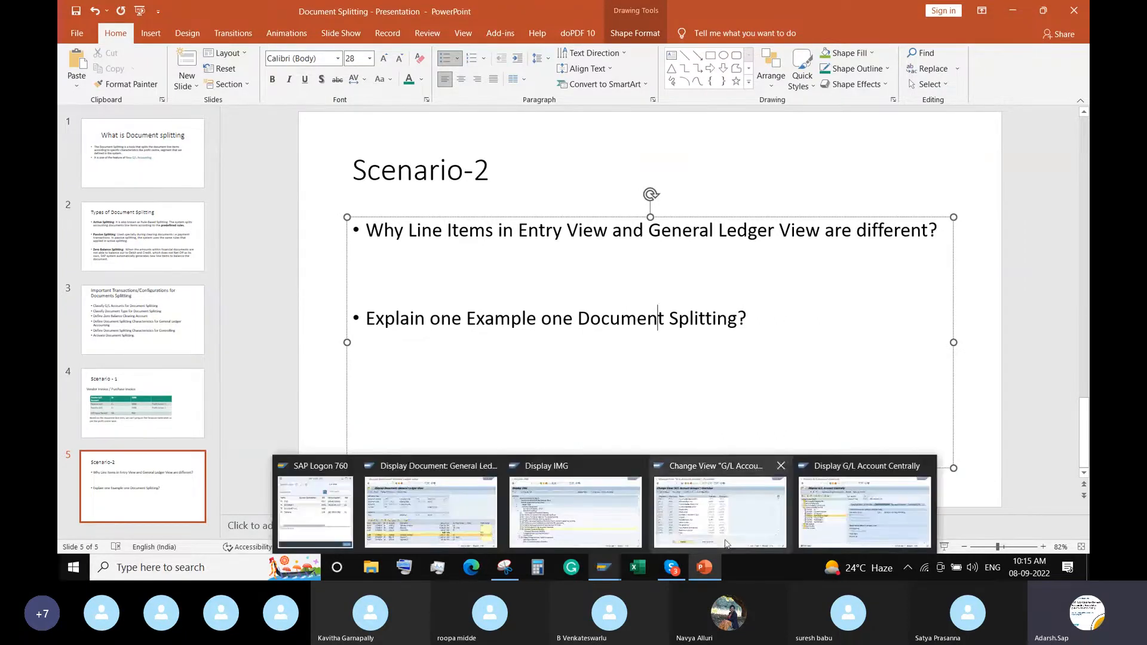
mouse_move(858, 517)
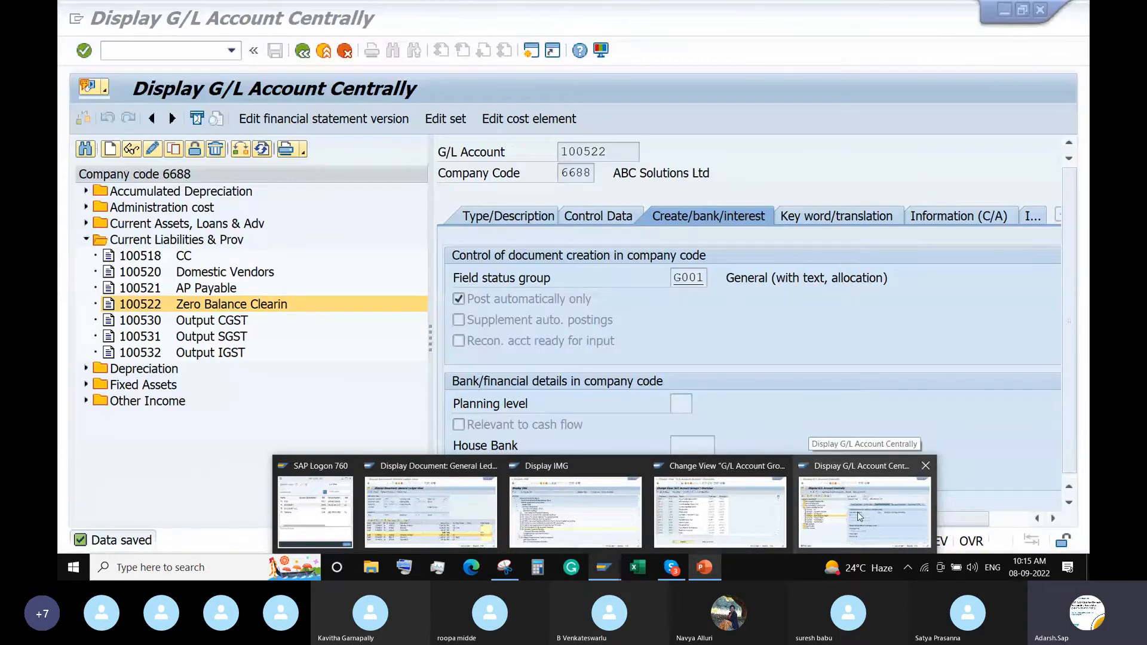
left_click(430, 511)
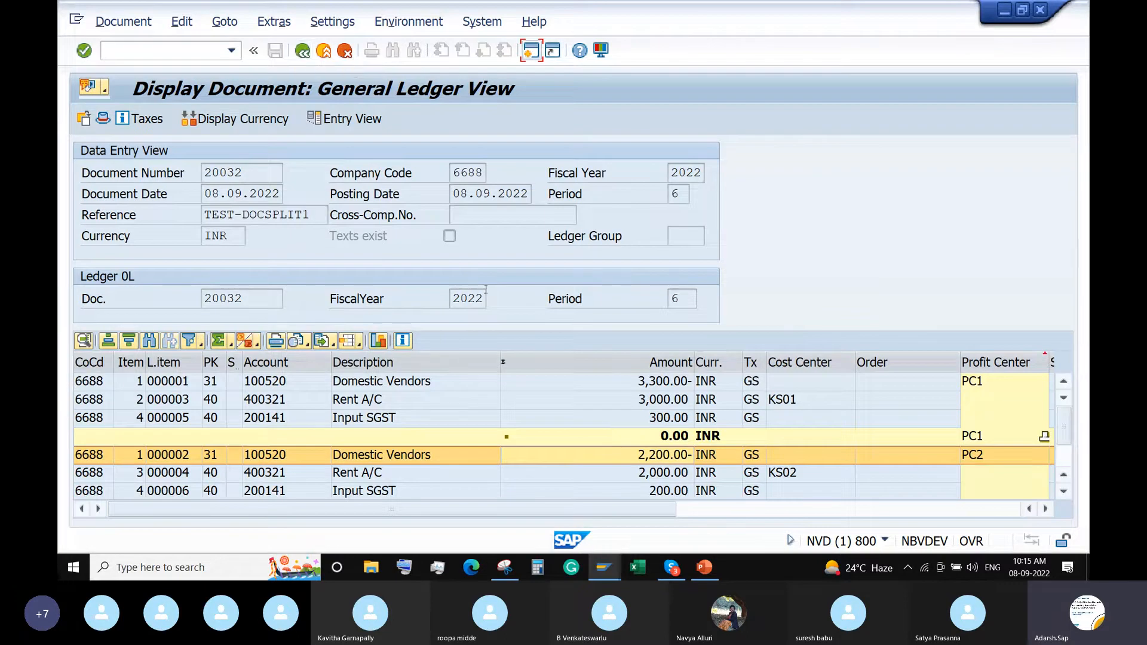
left_click(662, 455)
- Switch to the PowerPoint presentation and review the Passive Splitting and Zero Balance Splitting definitions on the Types of Document Splitting slide
mouse_move(705, 567)
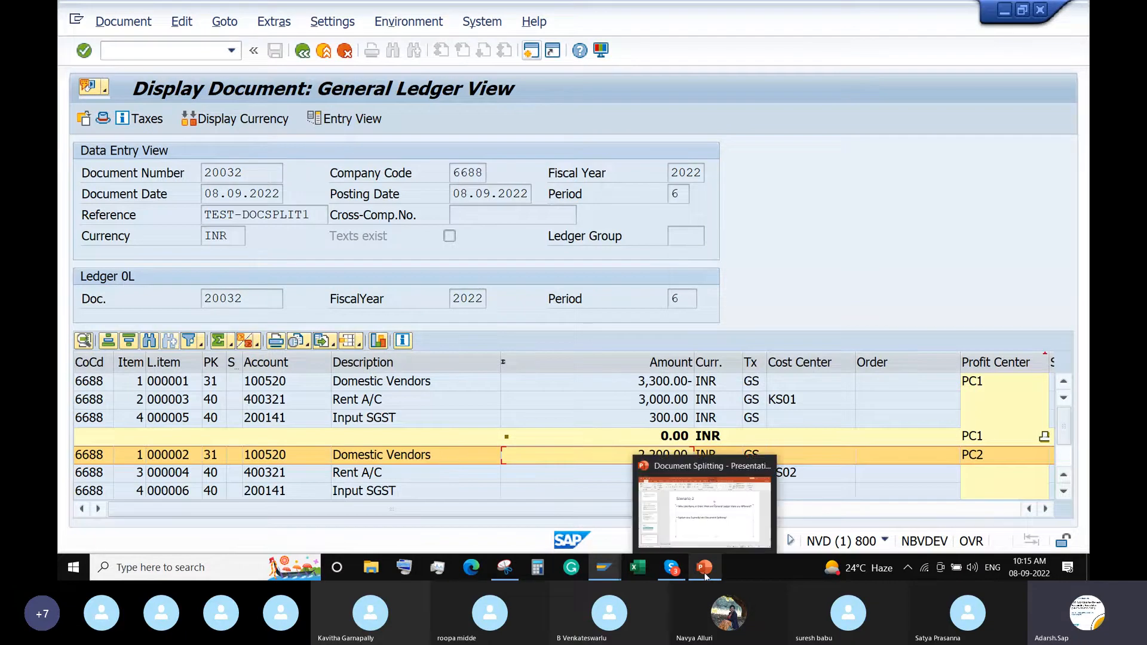
left_click(704, 519)
left_click(130, 227)
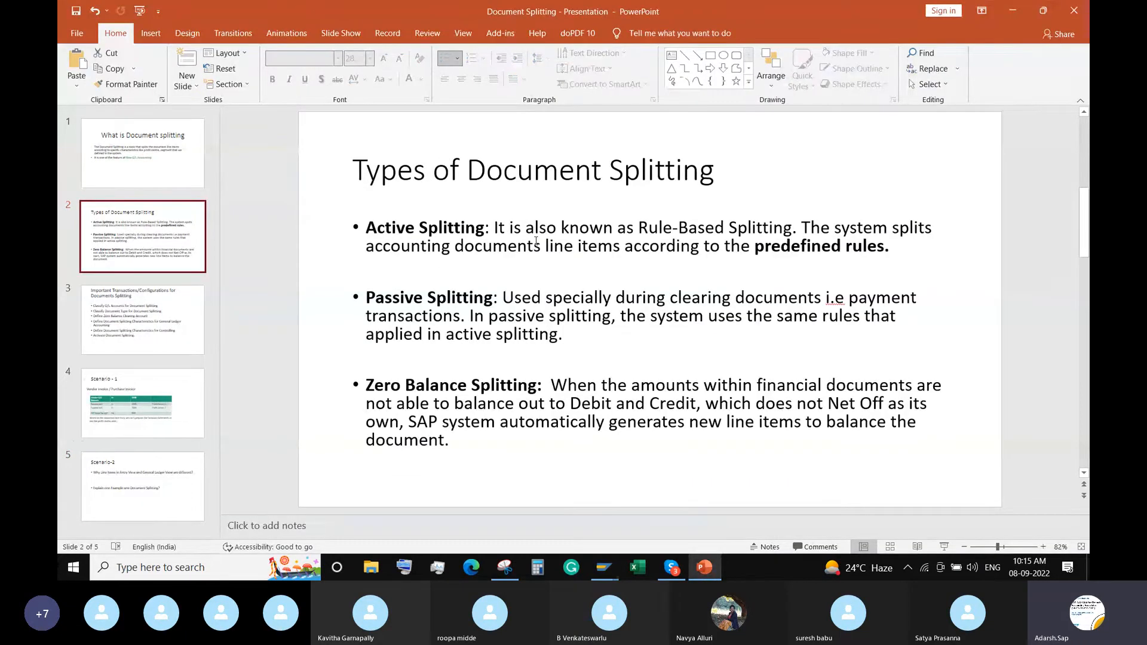
triple_click(562, 340)
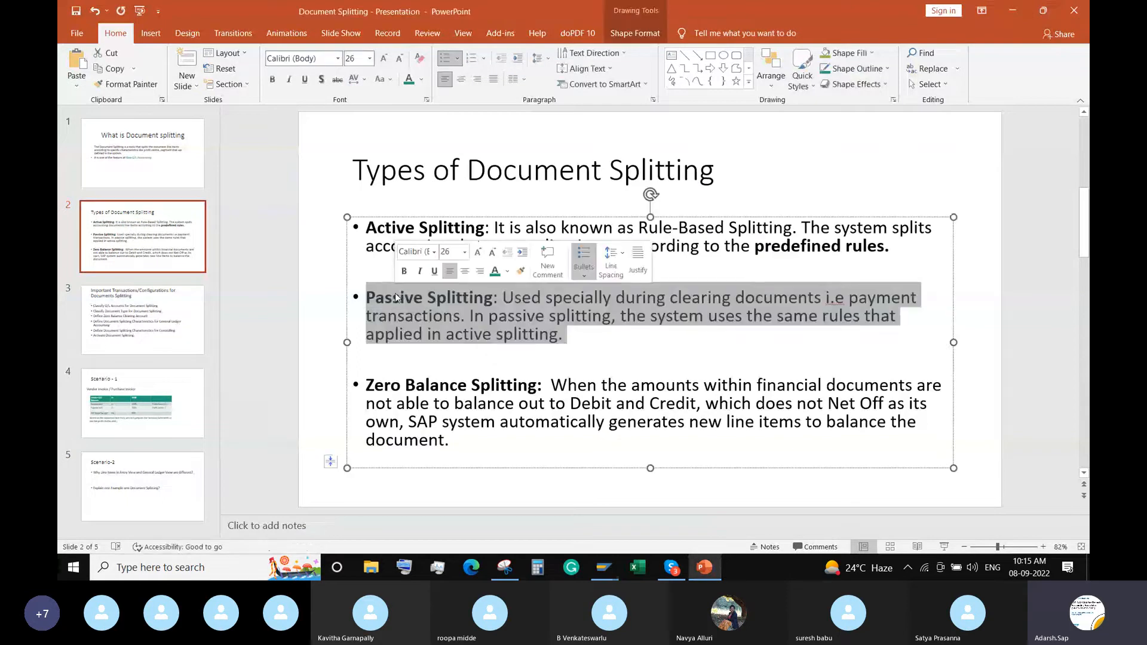
left_click(501, 348)
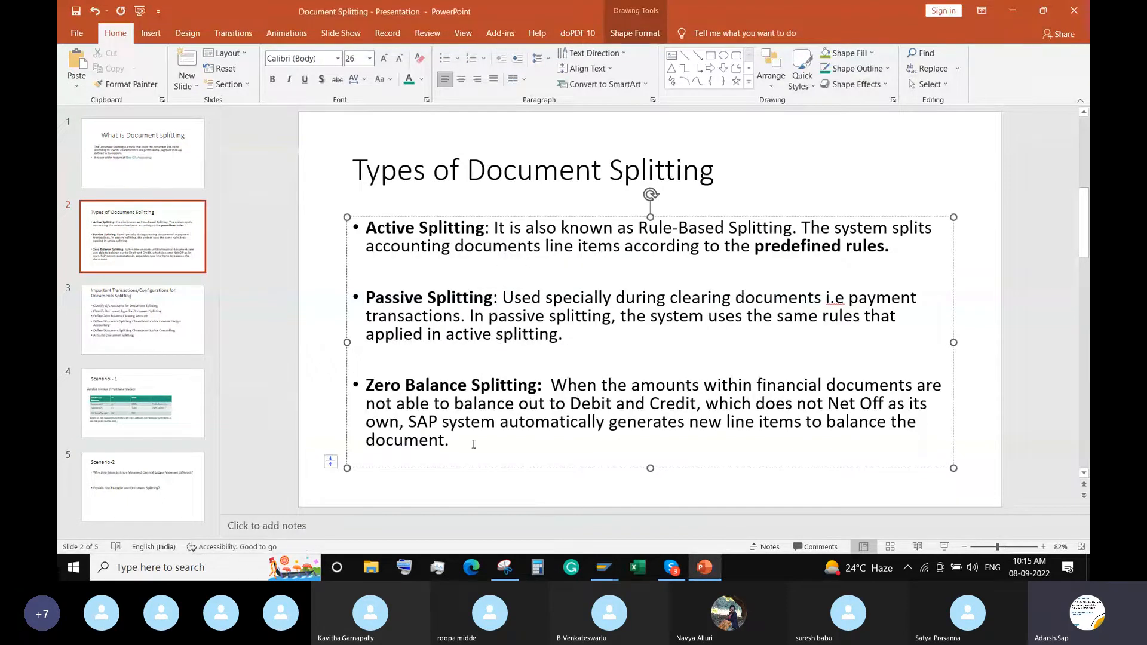
left_click_drag(475, 443, 371, 393)
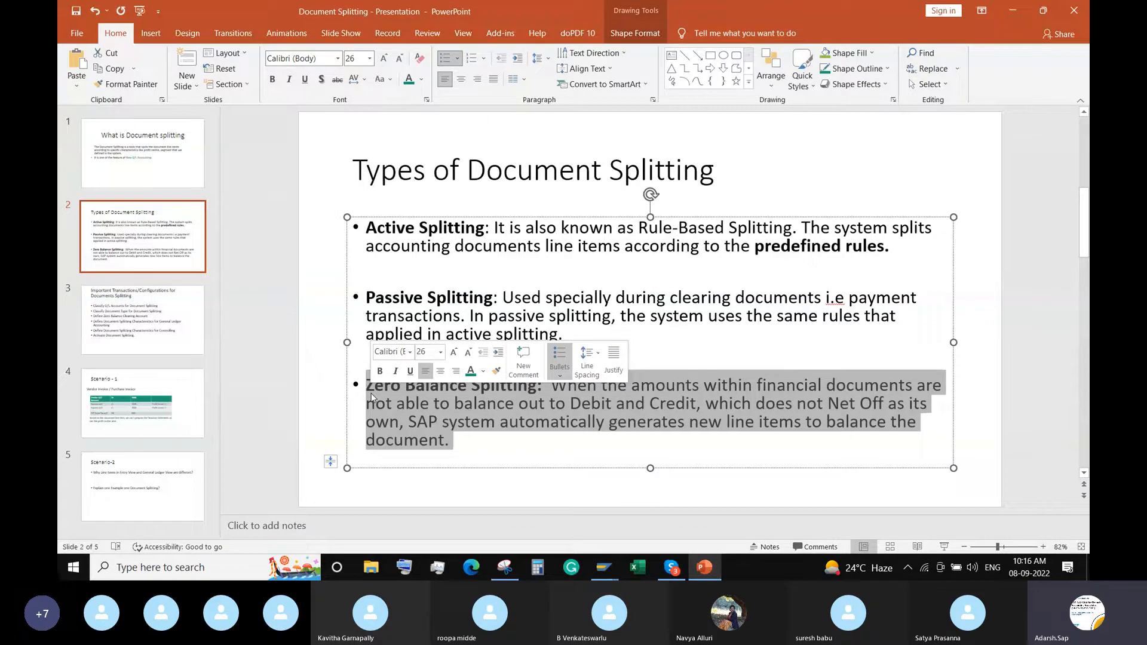